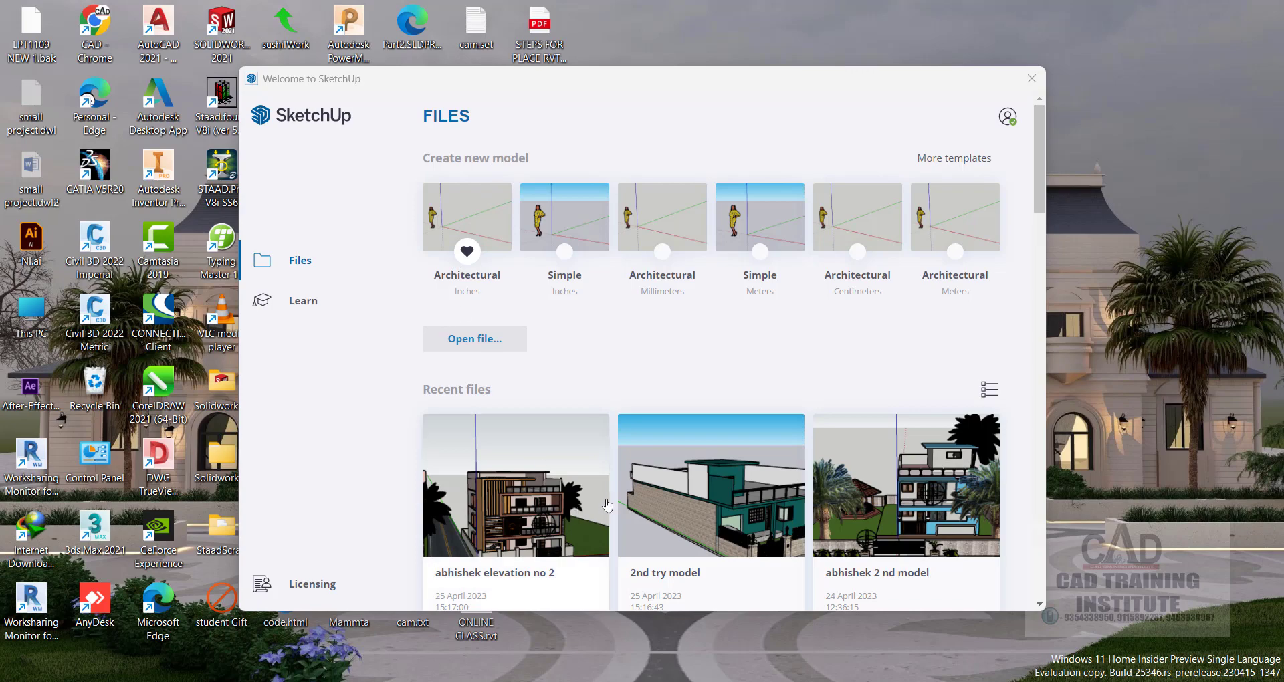
- Switch to the small project.dwg drawing in AutoCAD and examine its two floor plan sheets
mouse_move(793, 681)
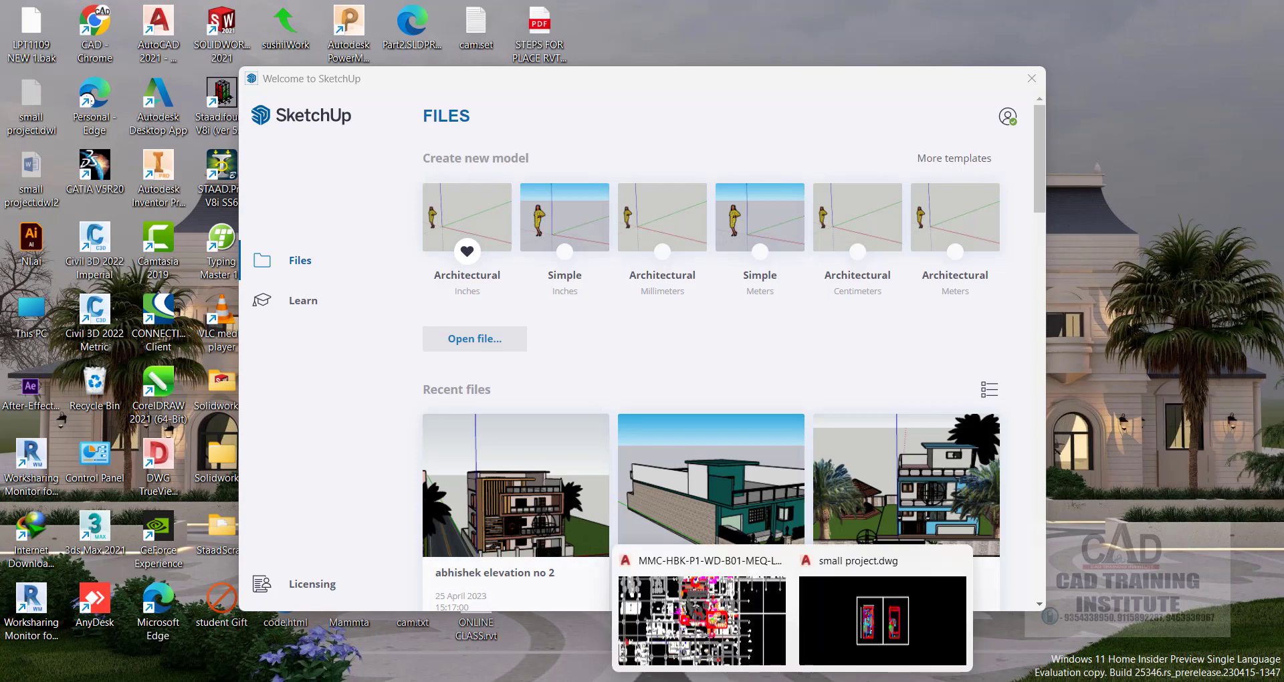
click(825, 624)
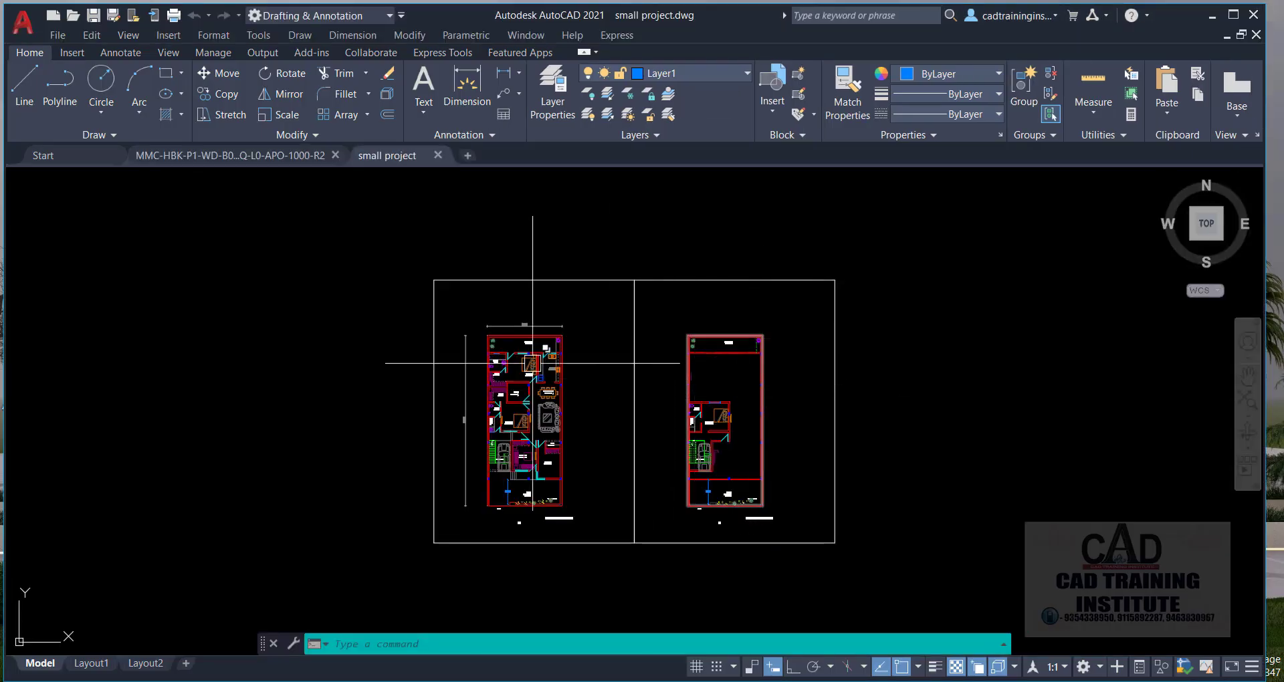
scroll(561, 358, down, 5)
scroll(564, 370, up, 8)
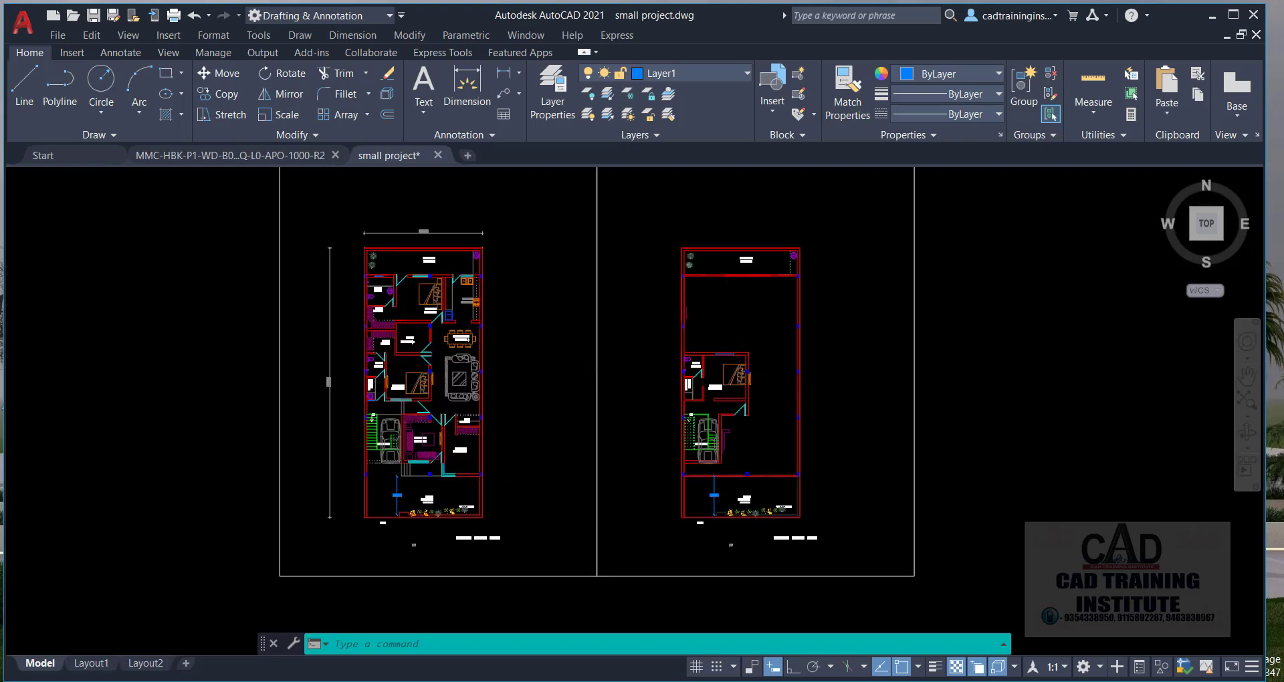
scroll(611, 373, down, 5)
scroll(611, 373, up, 12)
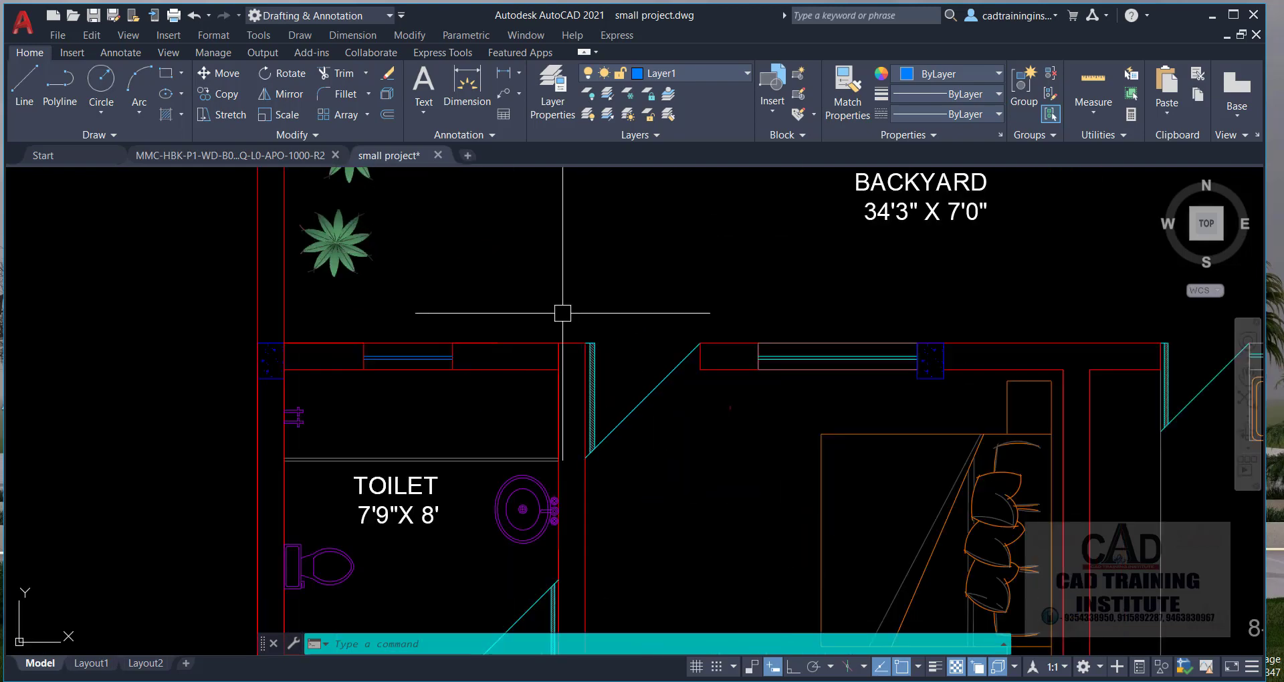
scroll(562, 312, down, 10)
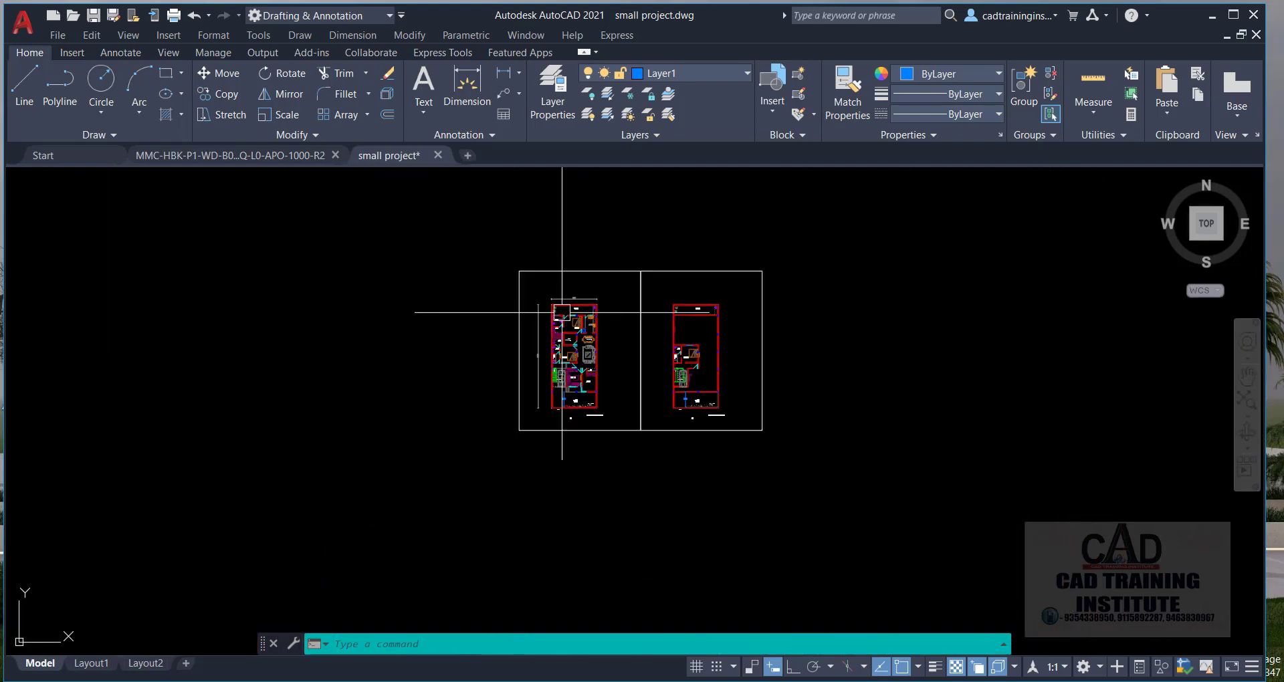
- Draw two circles far up and to the left of the plan sheets, the first with a radius of about 131 feet
click(101, 86)
scroll(669, 365, up, 4)
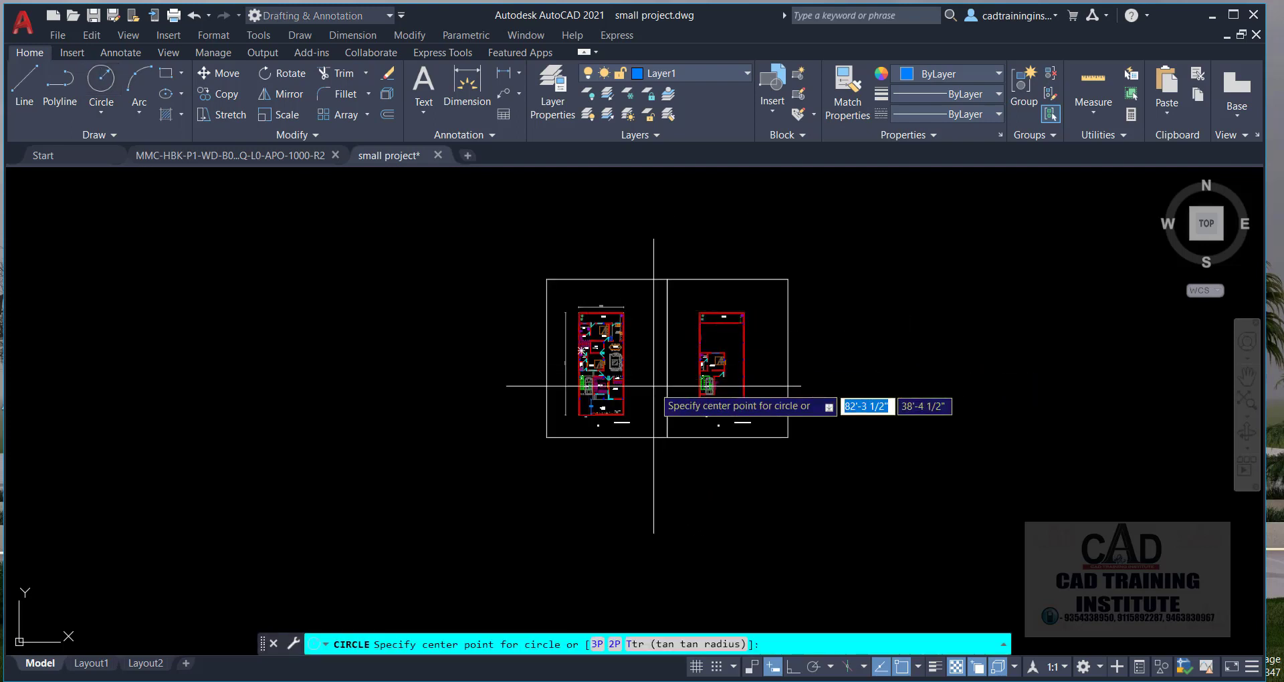
scroll(520, 375, down, 4)
click(105, 236)
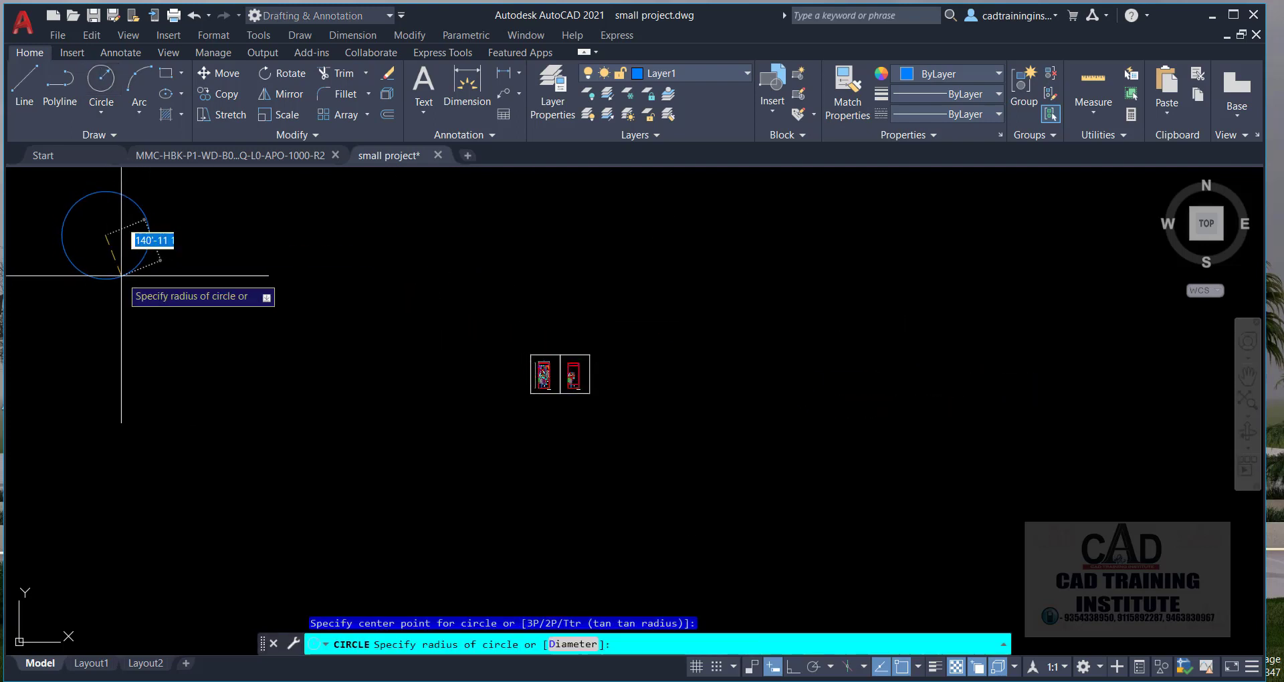
click(112, 276)
scroll(542, 398, down, 5)
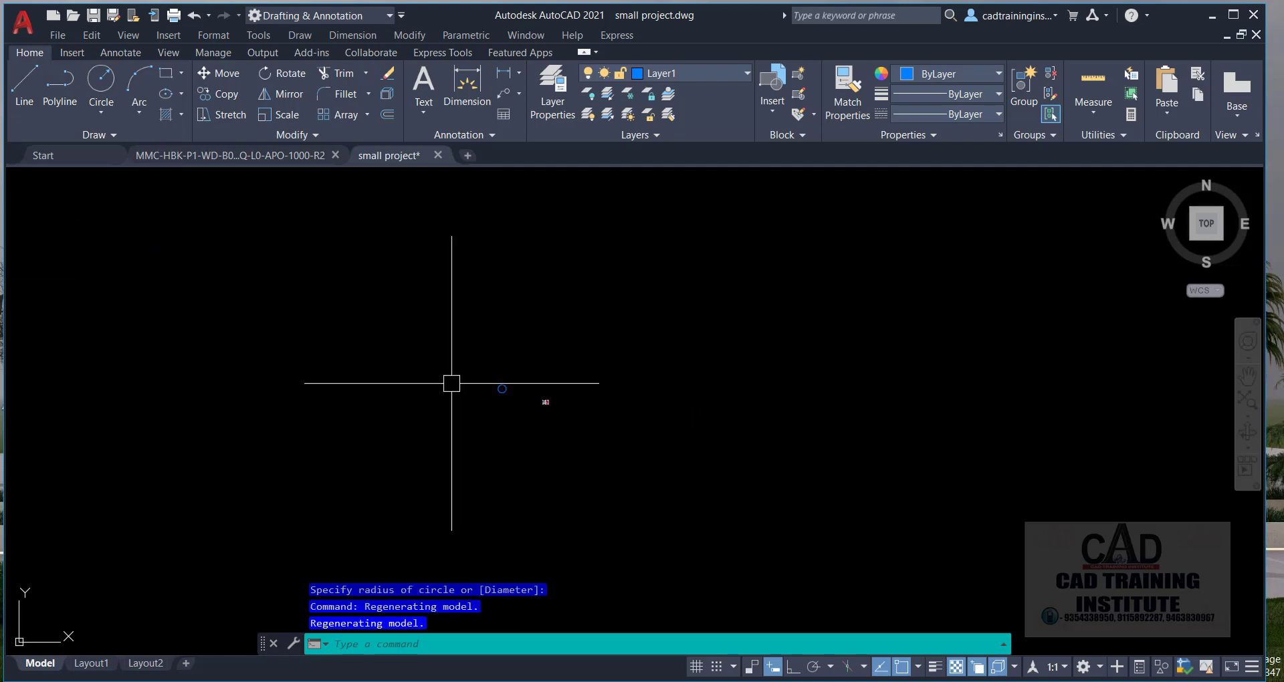
click(101, 85)
click(102, 216)
click(130, 221)
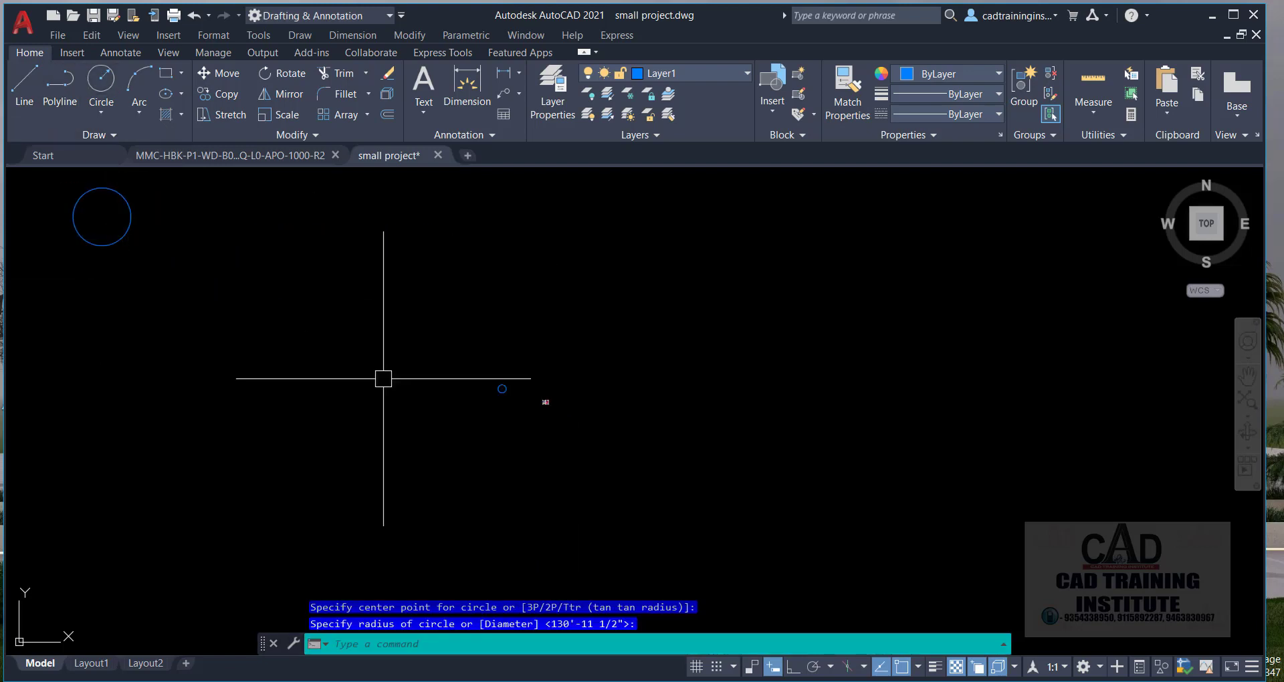
- Examine the floor plans and how far the two circles lie from them
scroll(669, 365, up, 6)
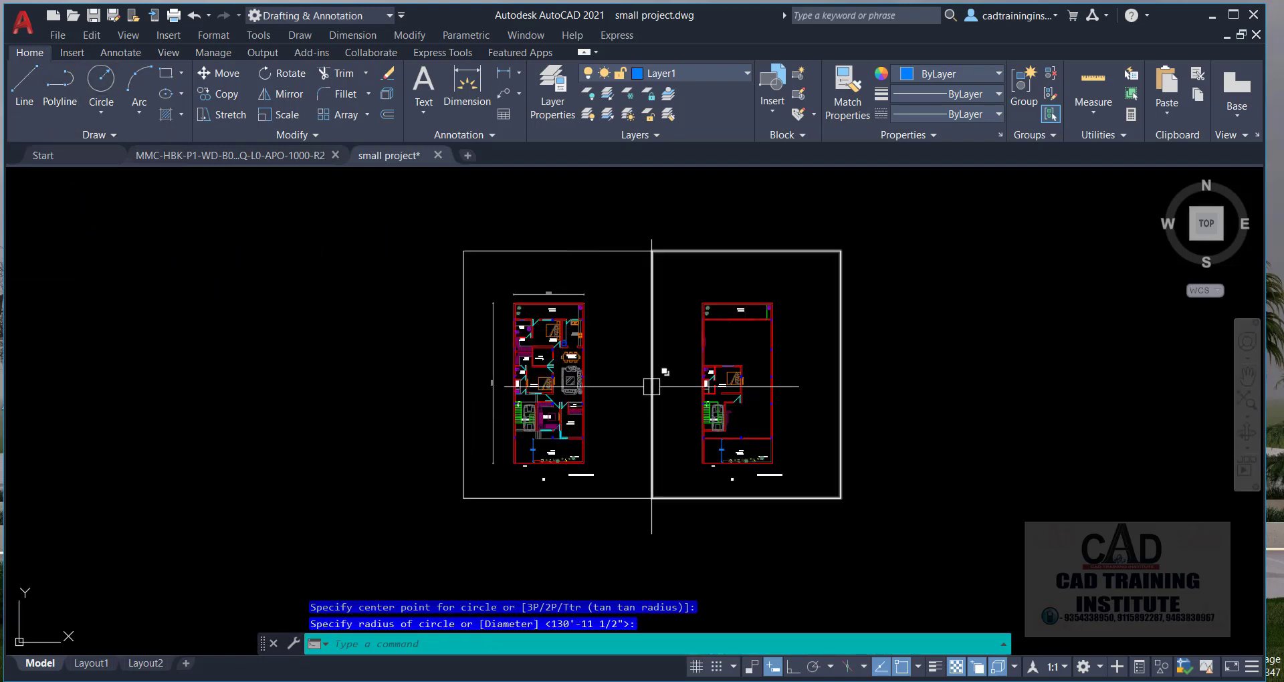
scroll(564, 309, up, 4)
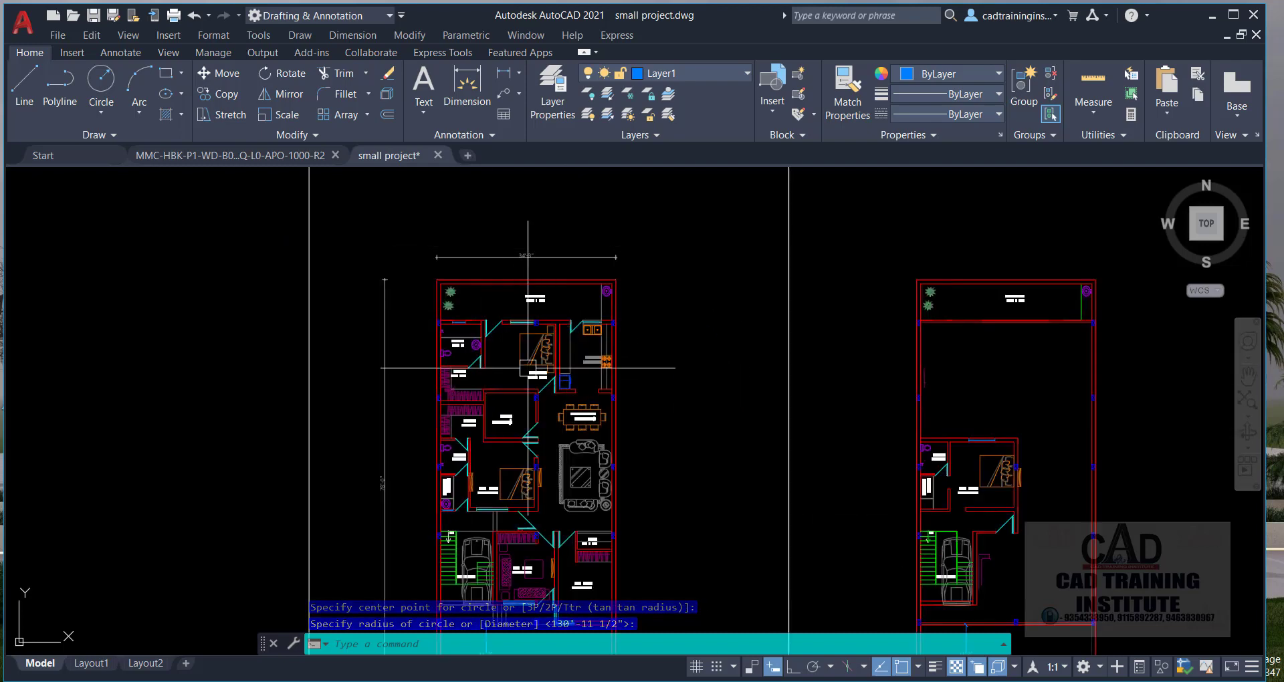
scroll(627, 340, down, 4)
scroll(768, 450, up, 2)
scroll(839, 435, up, 2)
scroll(840, 435, down, 10)
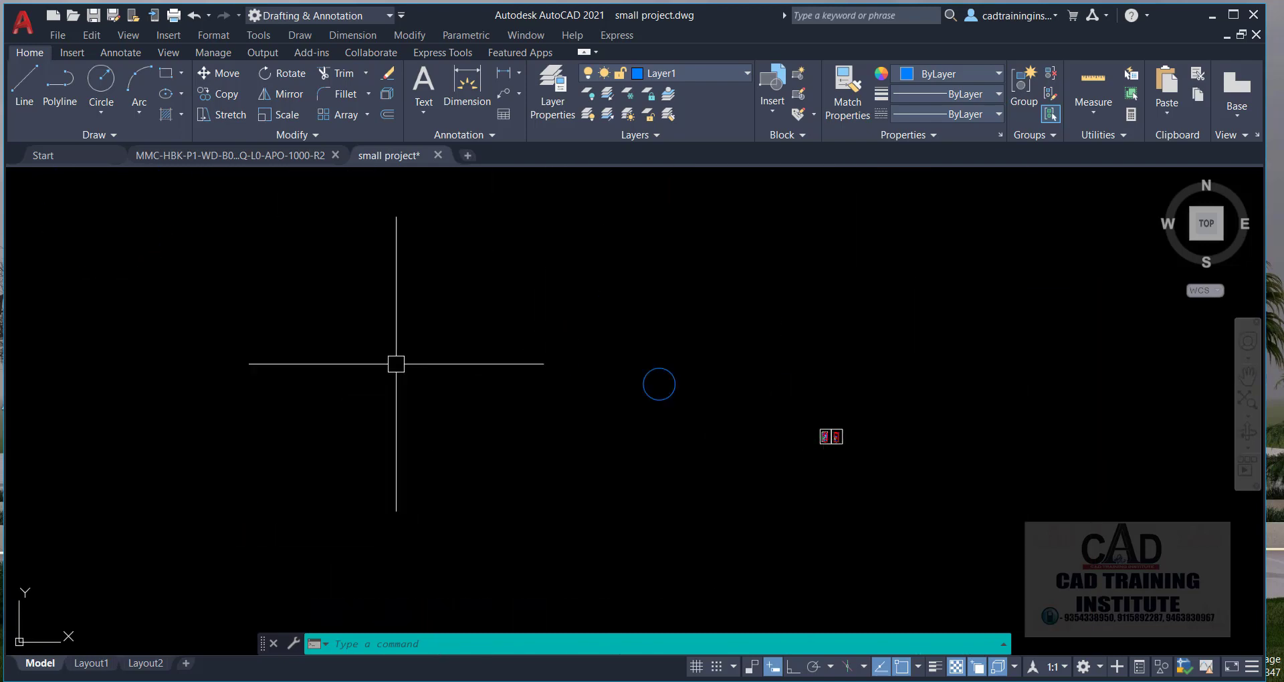
scroll(882, 430, up, 3)
scroll(811, 442, up, 5)
scroll(608, 501, down, 6)
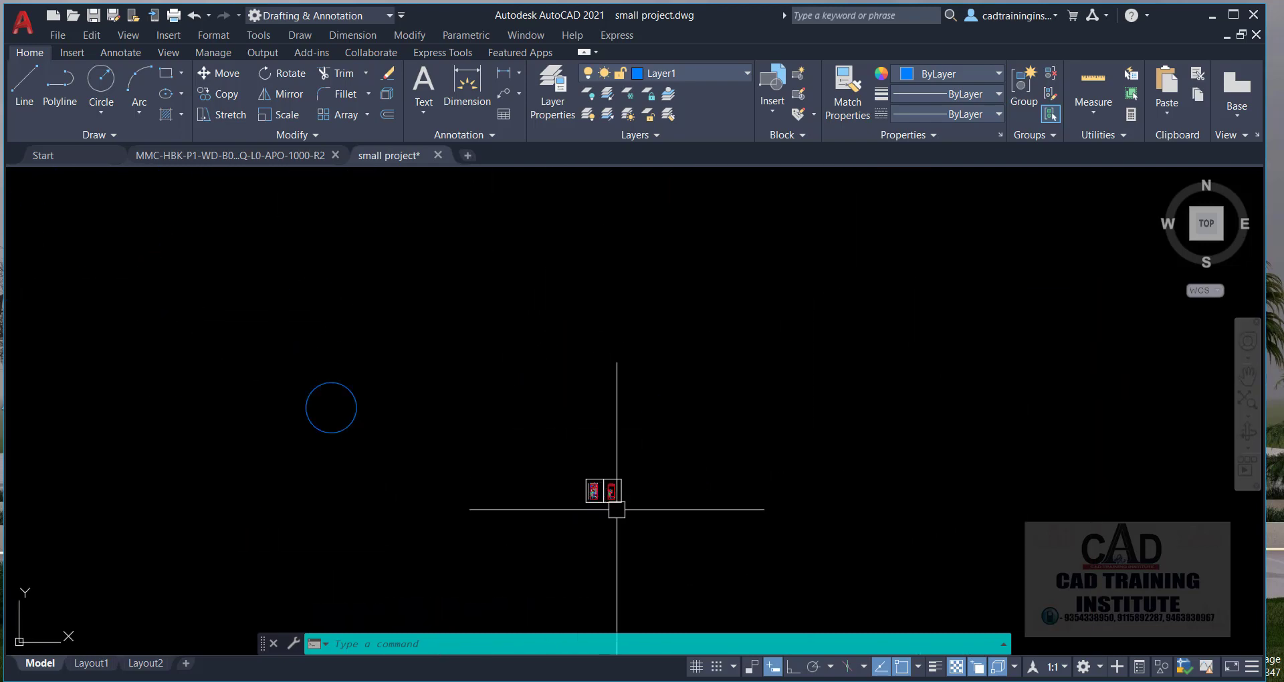
scroll(611, 515, up, 6)
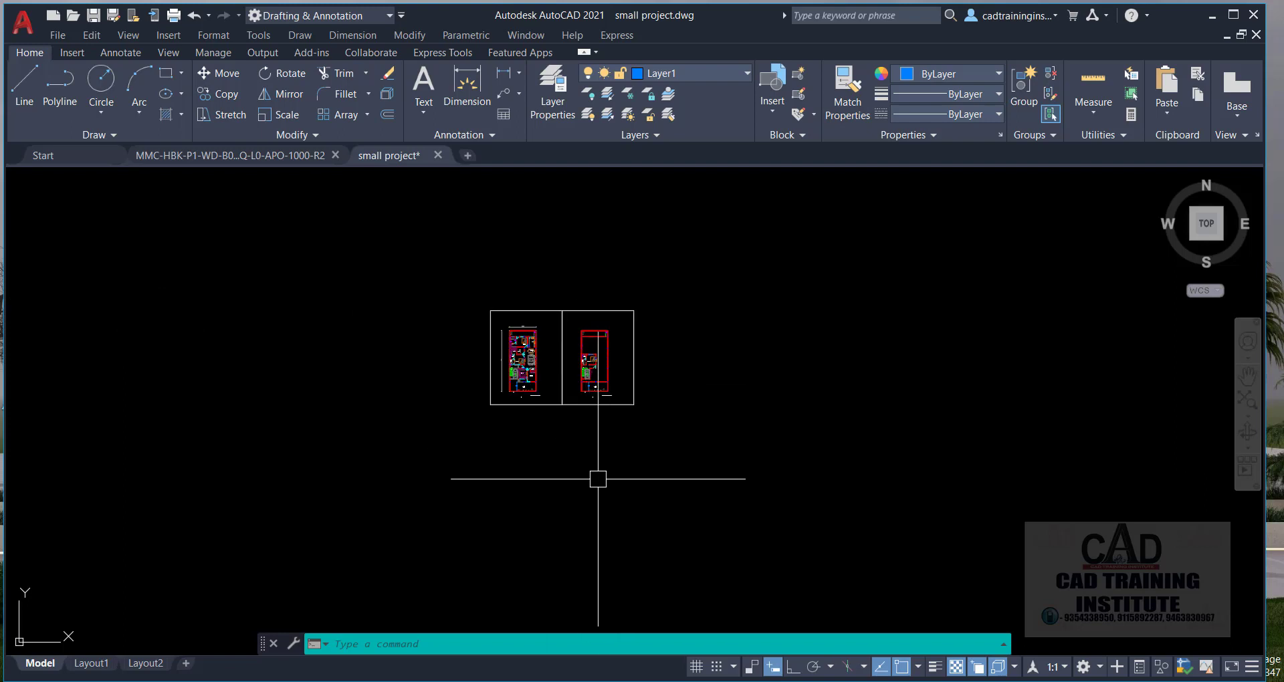
- Select all objects, exclude both floor plan sheets from the selection, and erase the two stray circles
key(ctrl+a)
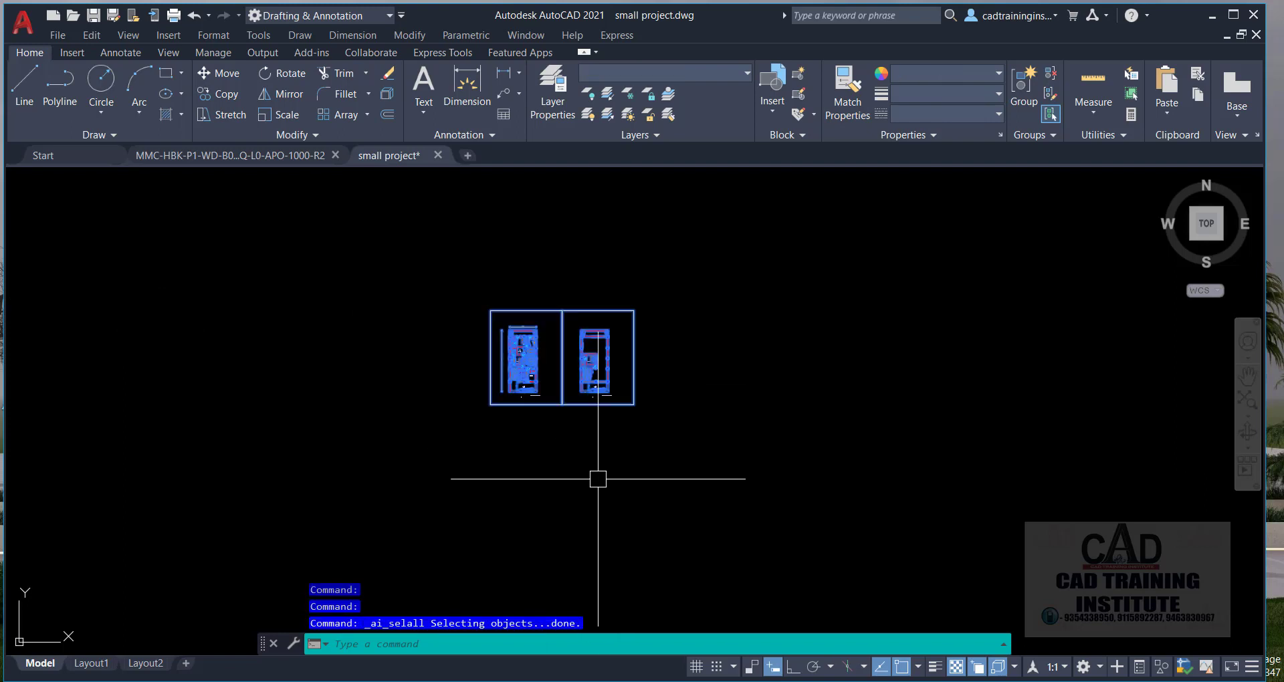
scroll(666, 438, down, 10)
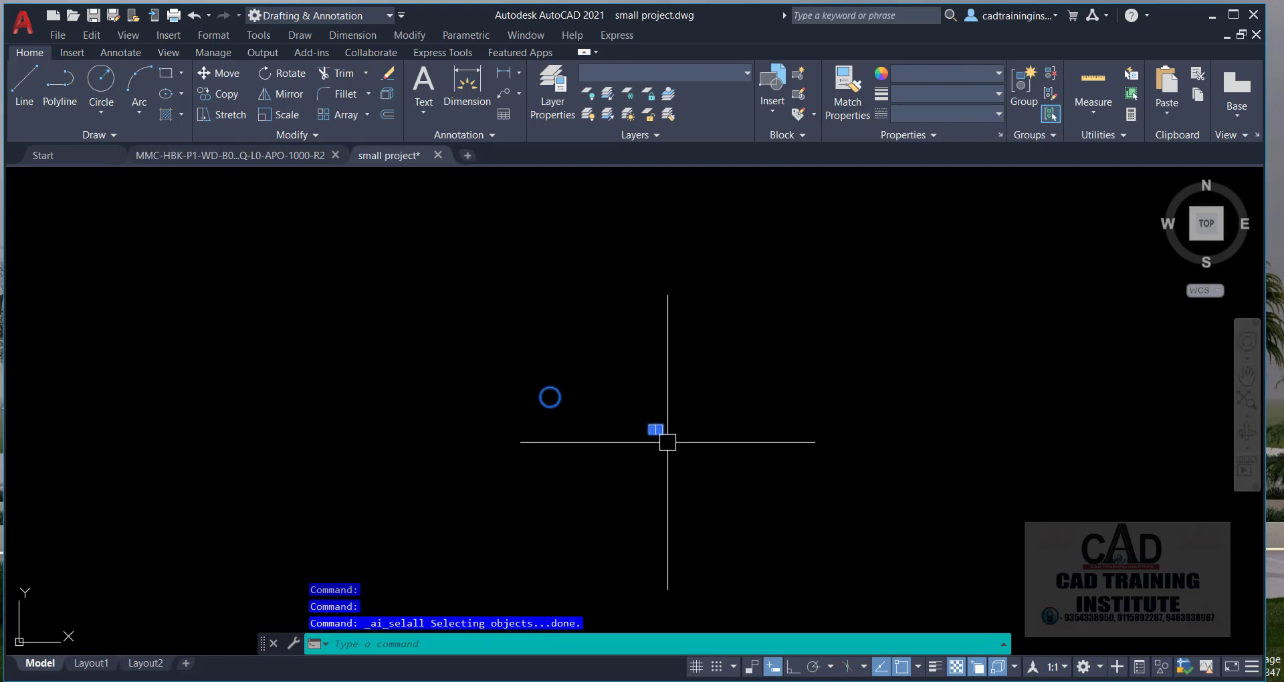
scroll(562, 395, up, 6)
scroll(668, 408, down, 7)
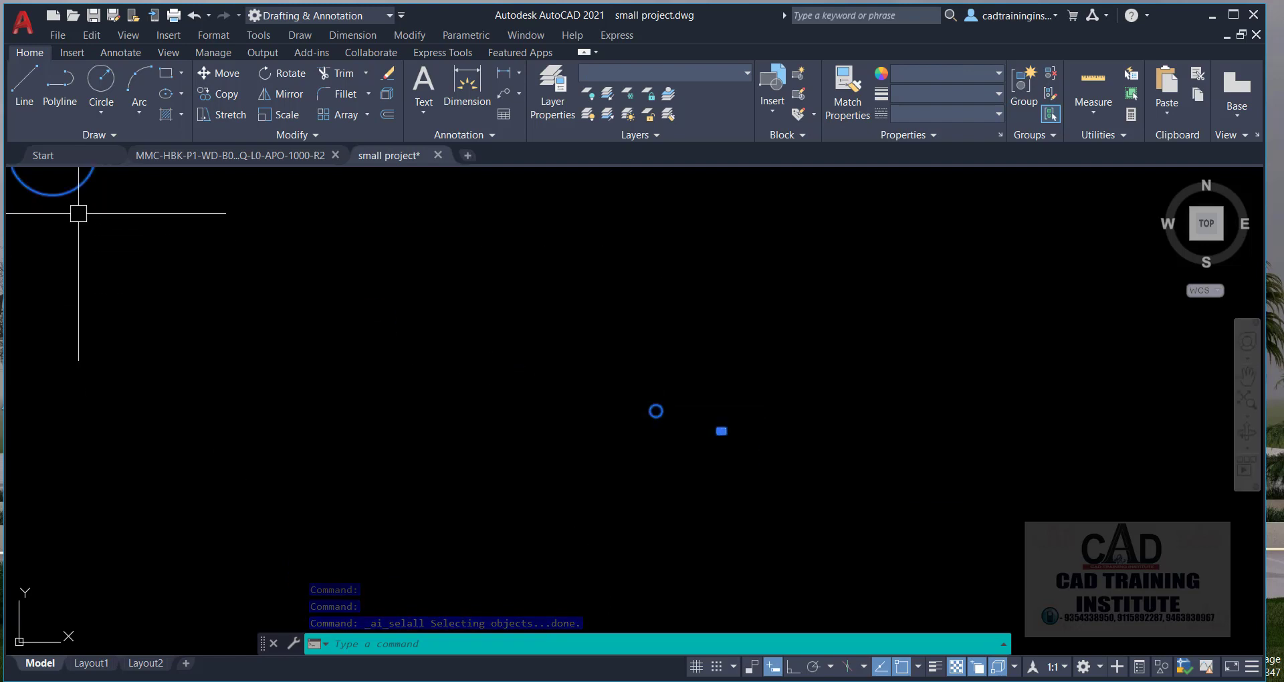
scroll(716, 434, up, 10)
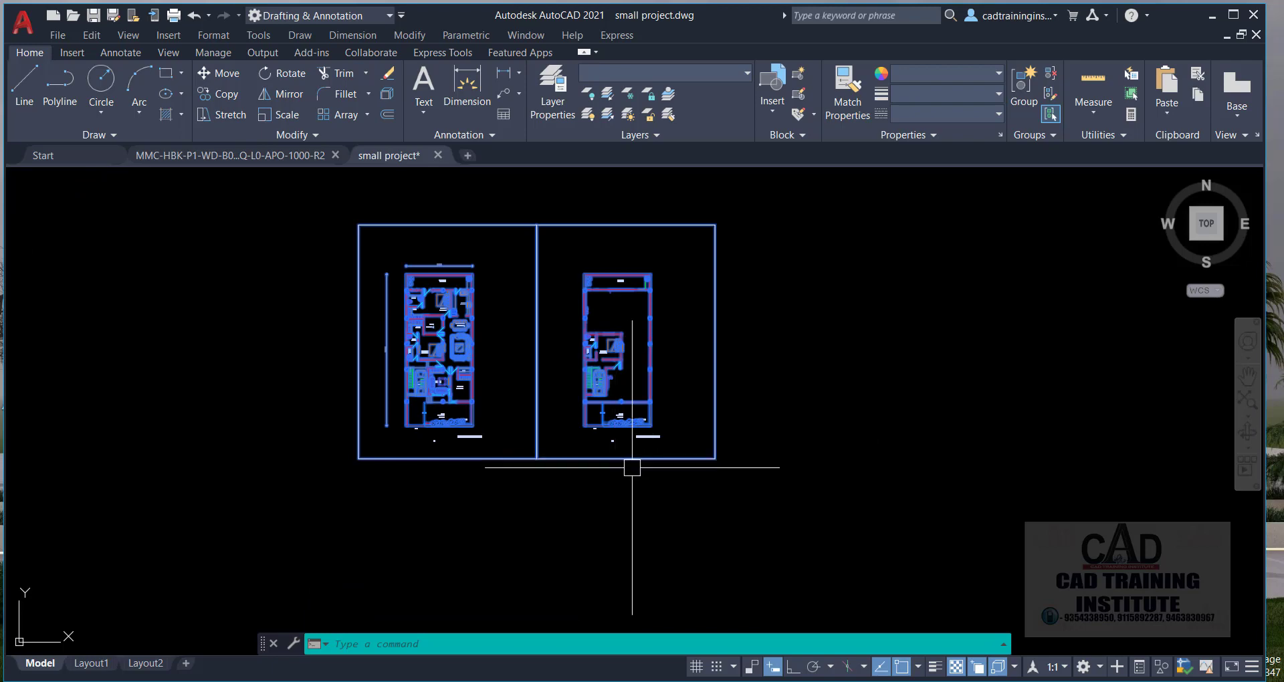
scroll(743, 488, down, 2)
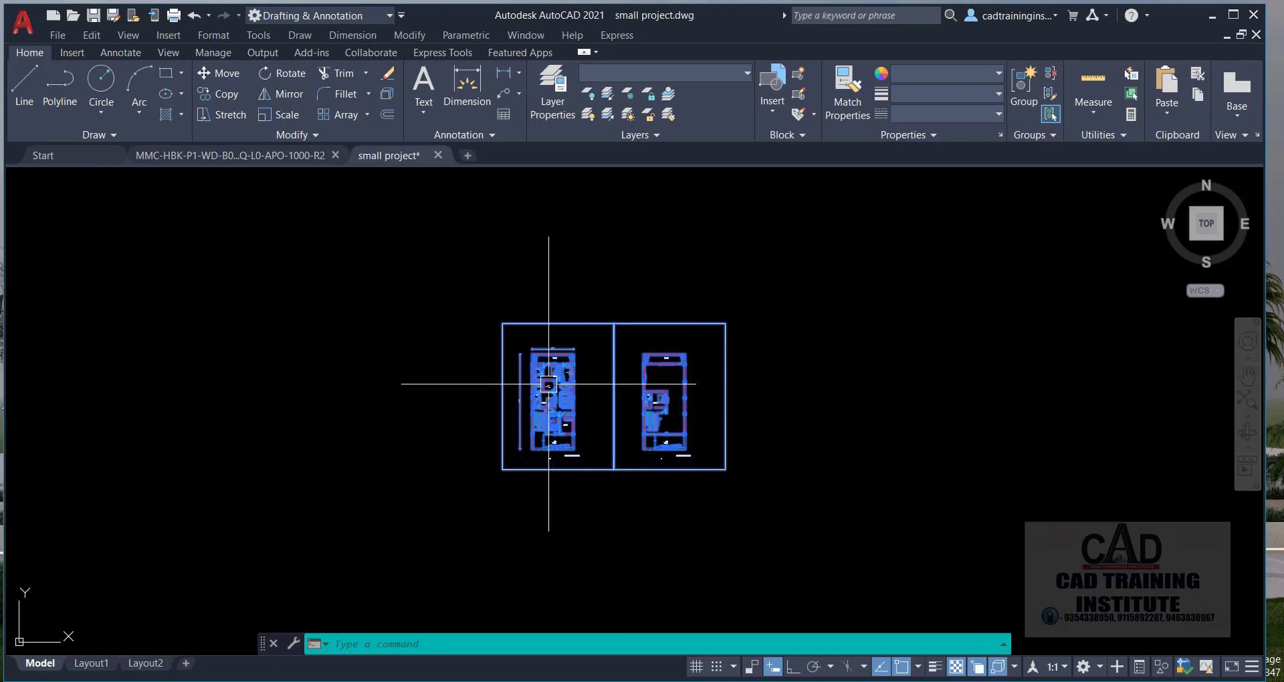
scroll(559, 398, up, 5)
scroll(710, 406, down, 5)
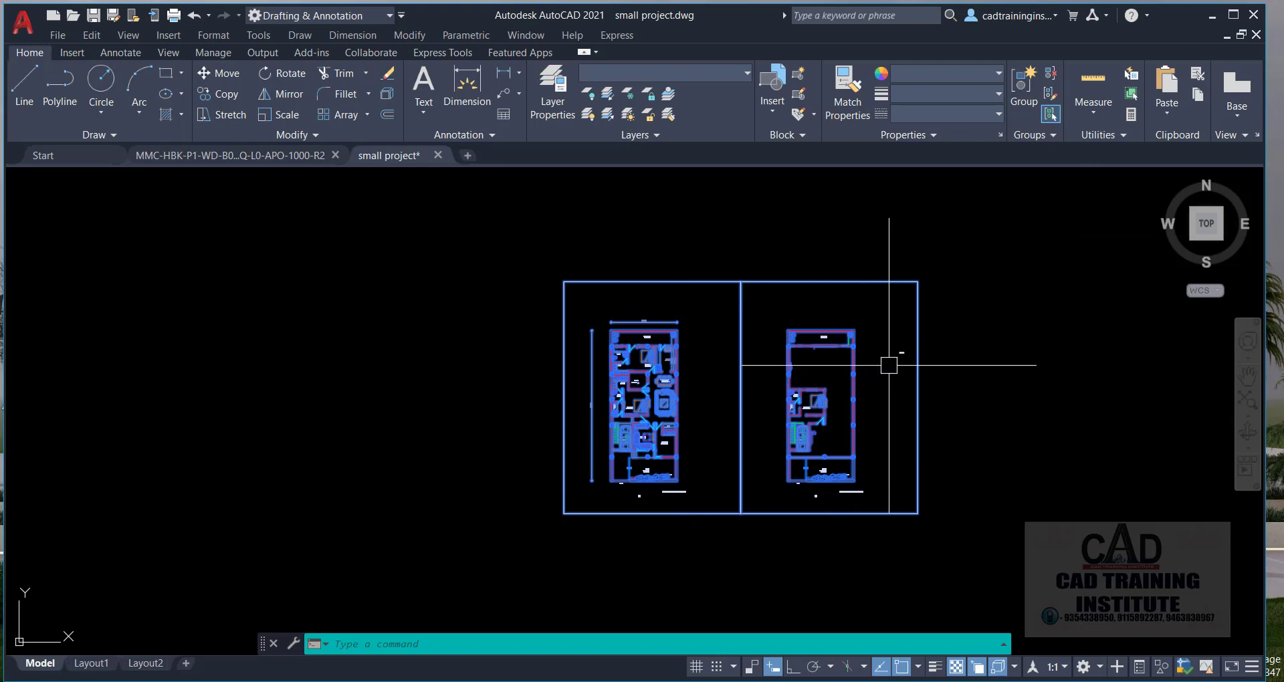
click(961, 248)
click(510, 526)
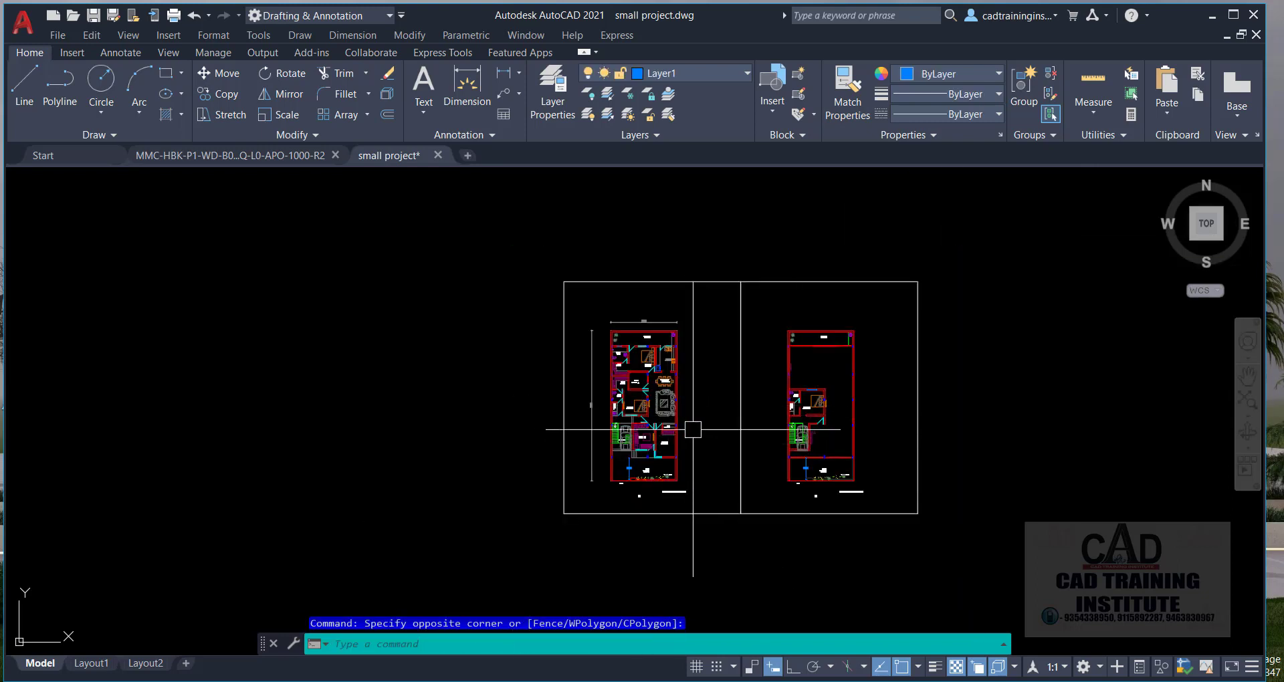
scroll(735, 431, down, 6)
scroll(663, 428, down, 4)
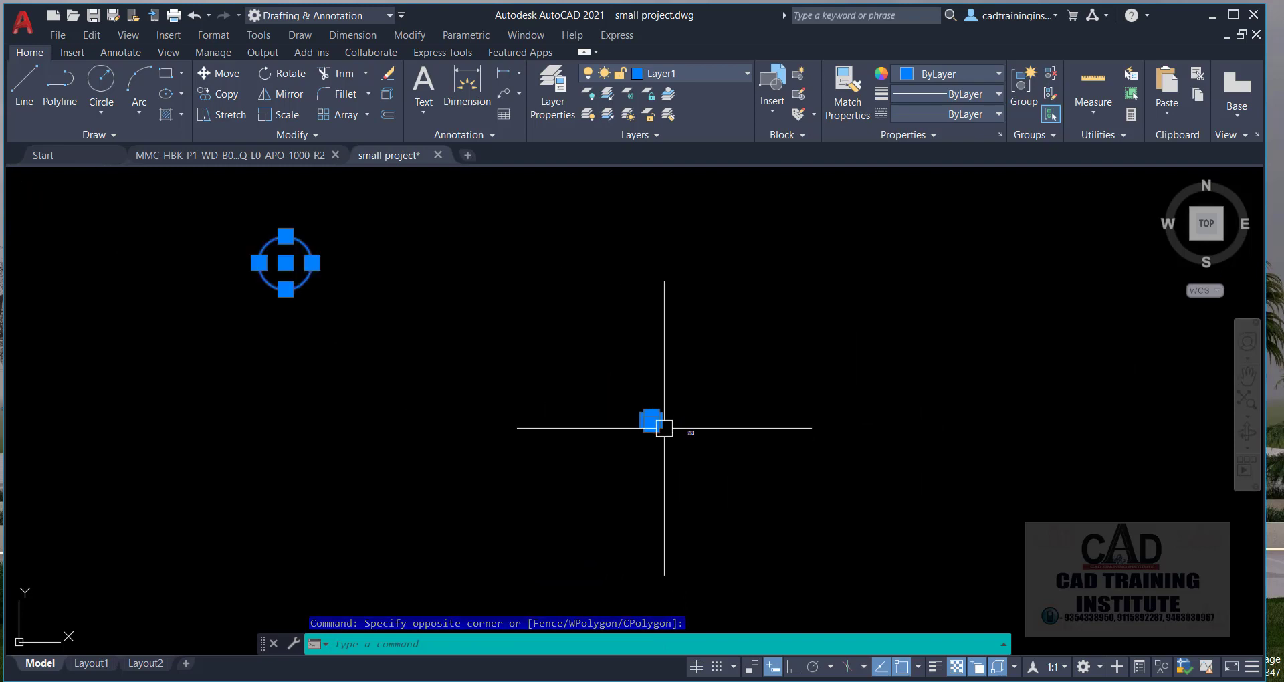
scroll(614, 435, up, 6)
scroll(921, 418, up, 7)
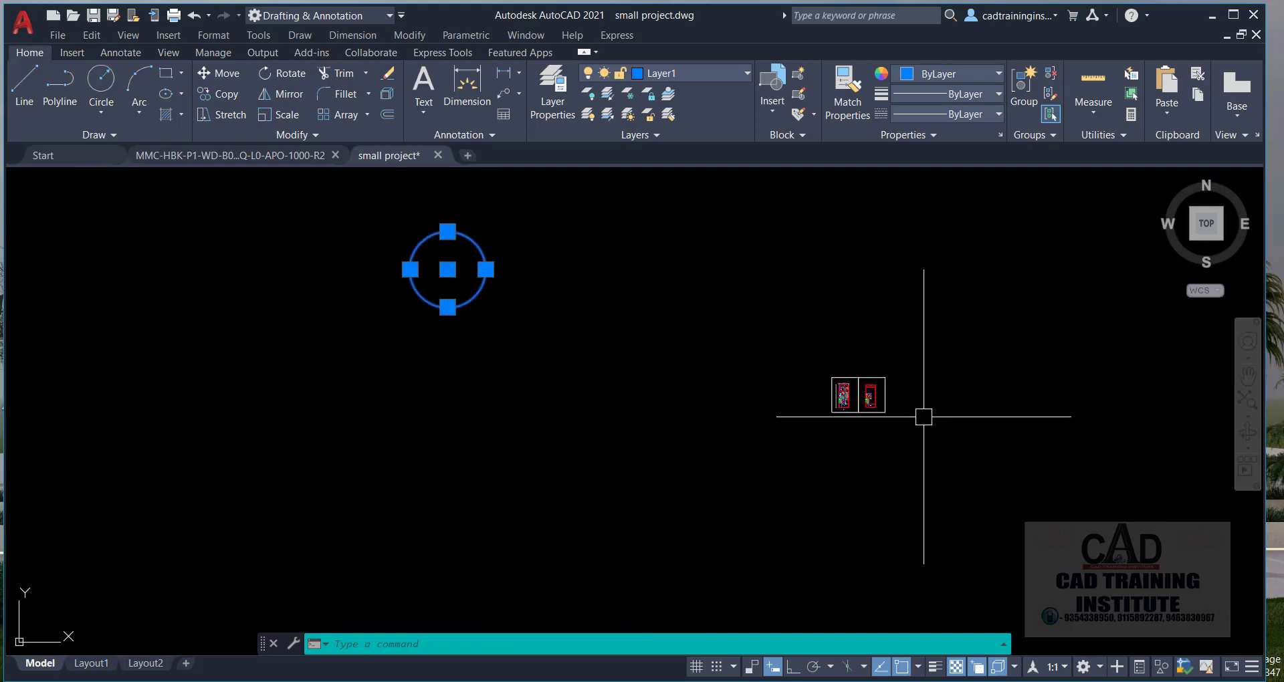
key(Delete)
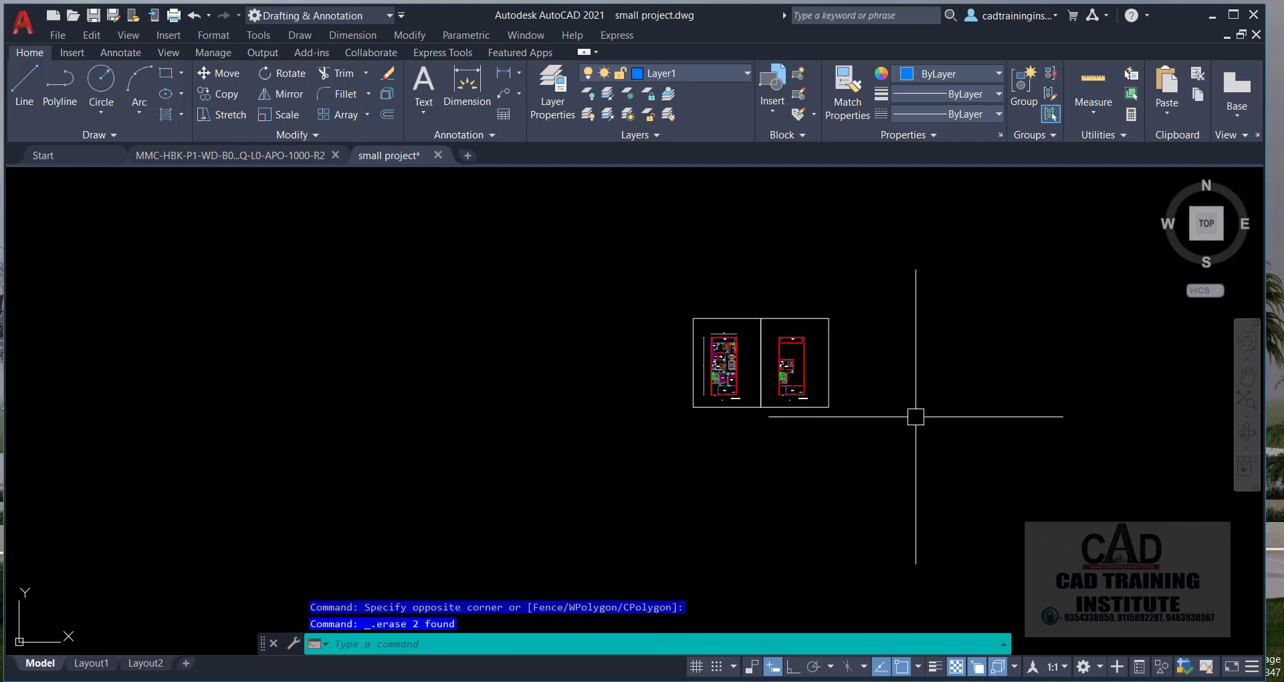
- Turn on the grid display to show the drawing's origin axes around the plan sheets
scroll(783, 409, down, 5)
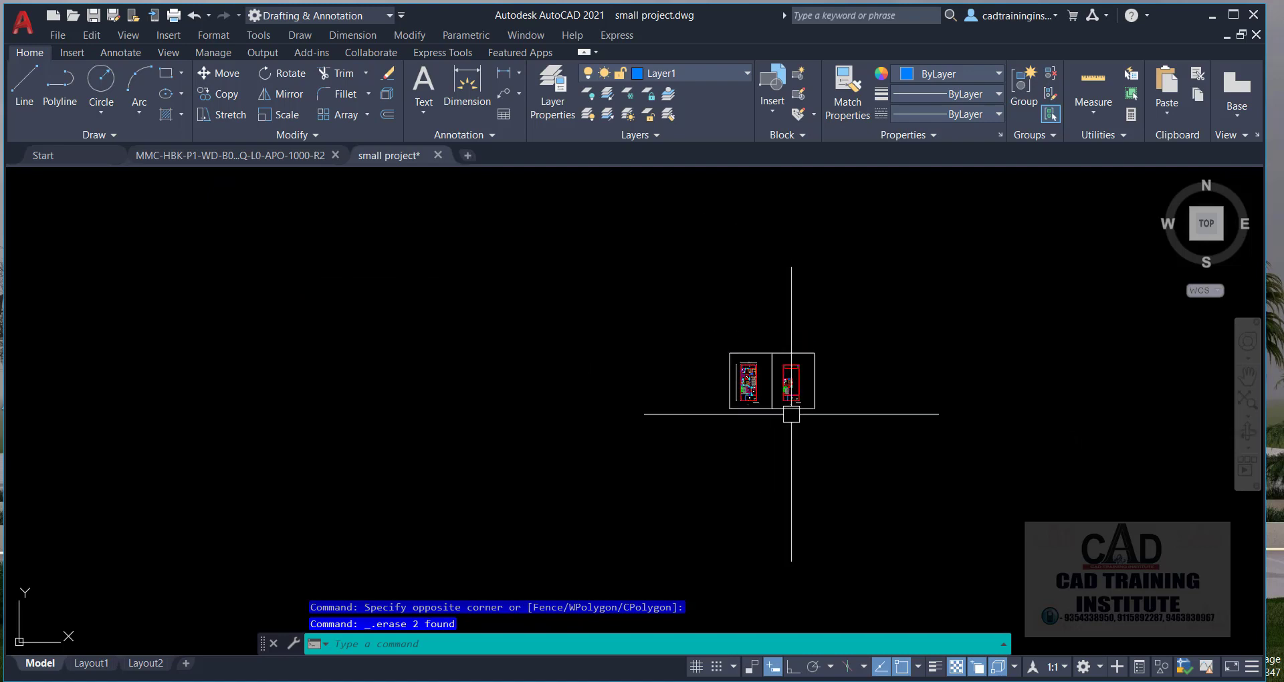
scroll(783, 436, up, 7)
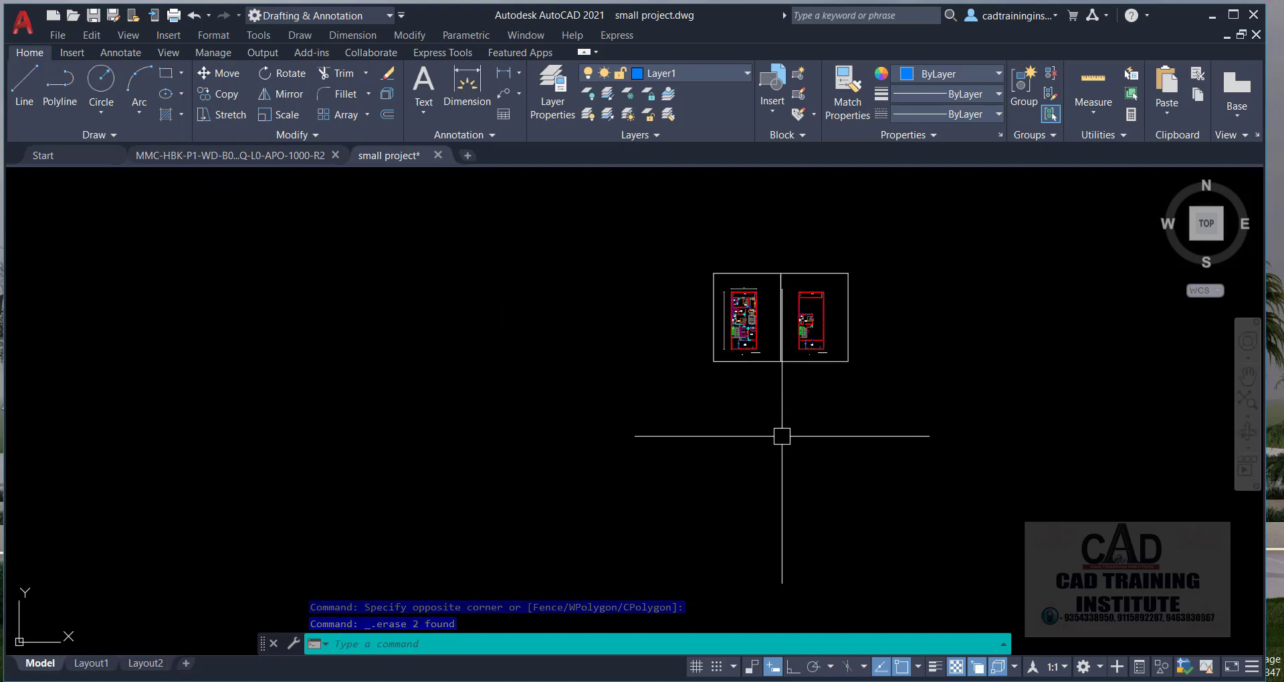
scroll(809, 371, down, 4)
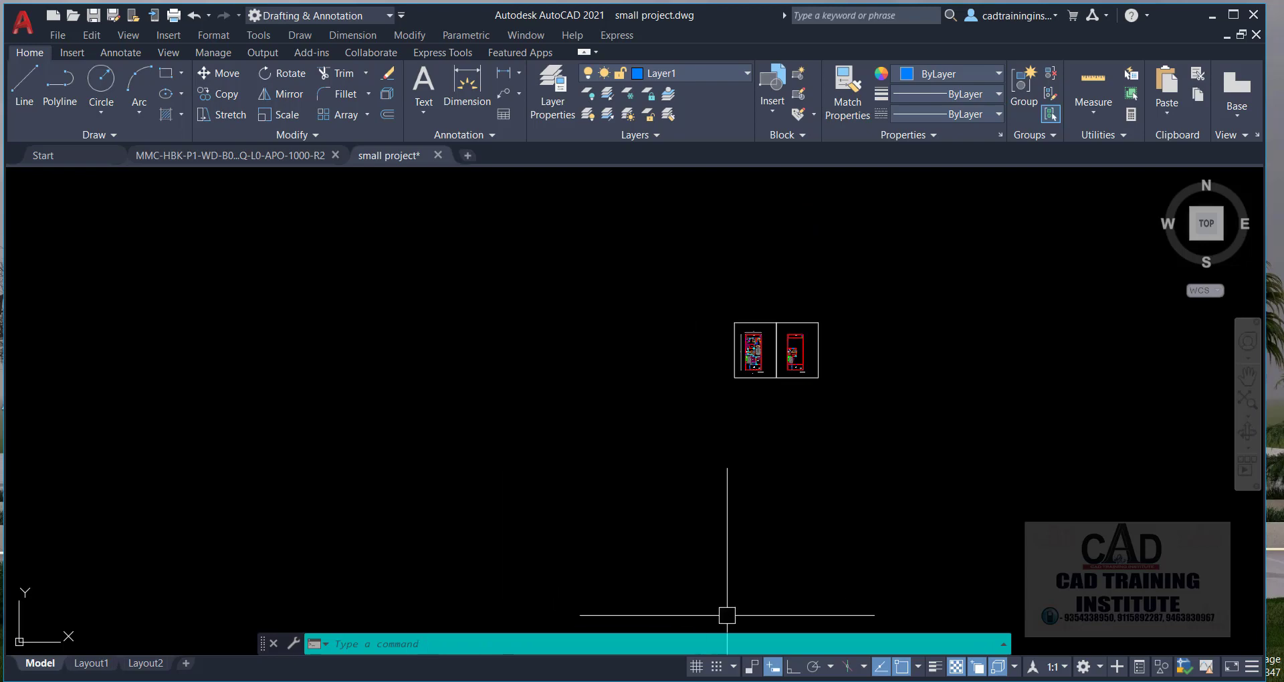
click(696, 667)
scroll(796, 334, up, 3)
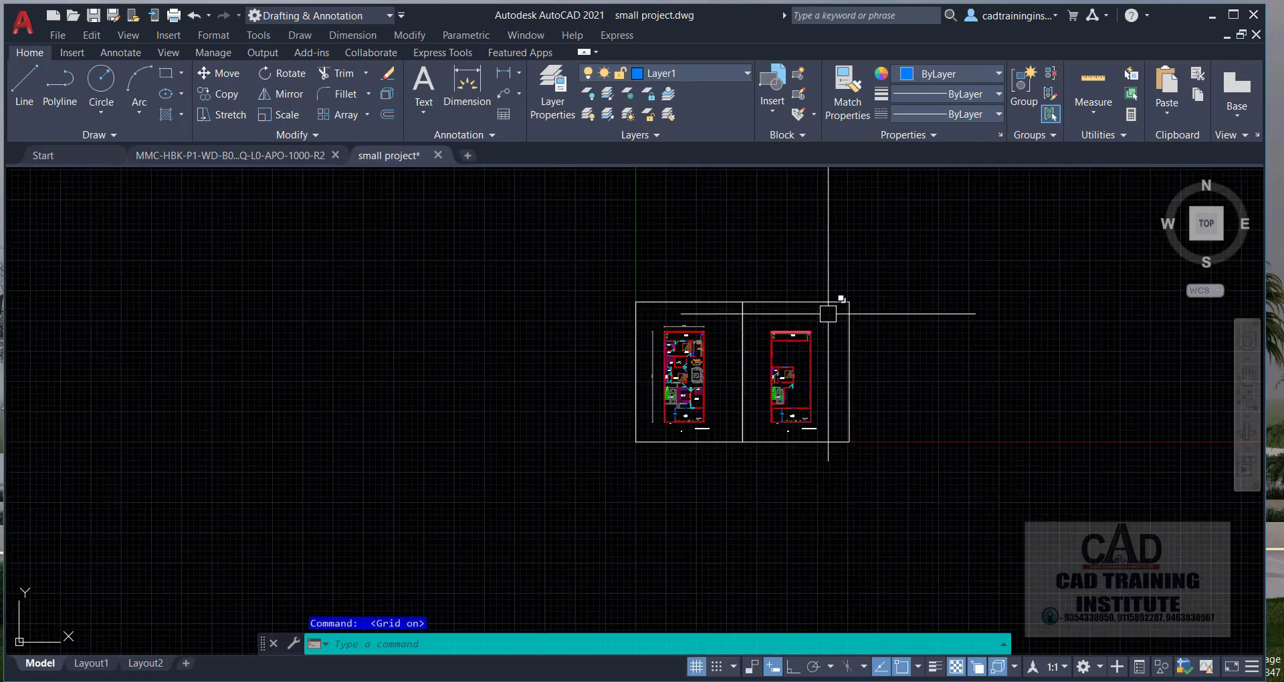
- Move both plan sheets away from the origin, up and to the right, using their lower-left corner as base point
click(883, 266)
click(608, 473)
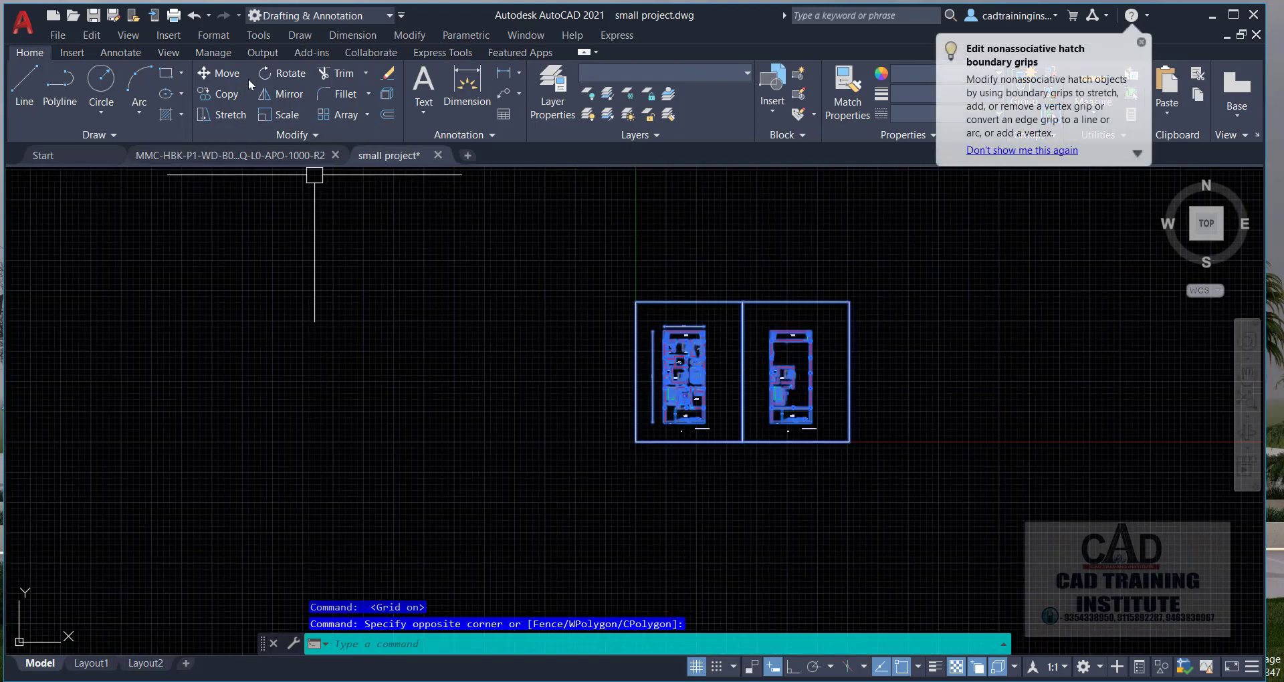
click(225, 76)
click(635, 441)
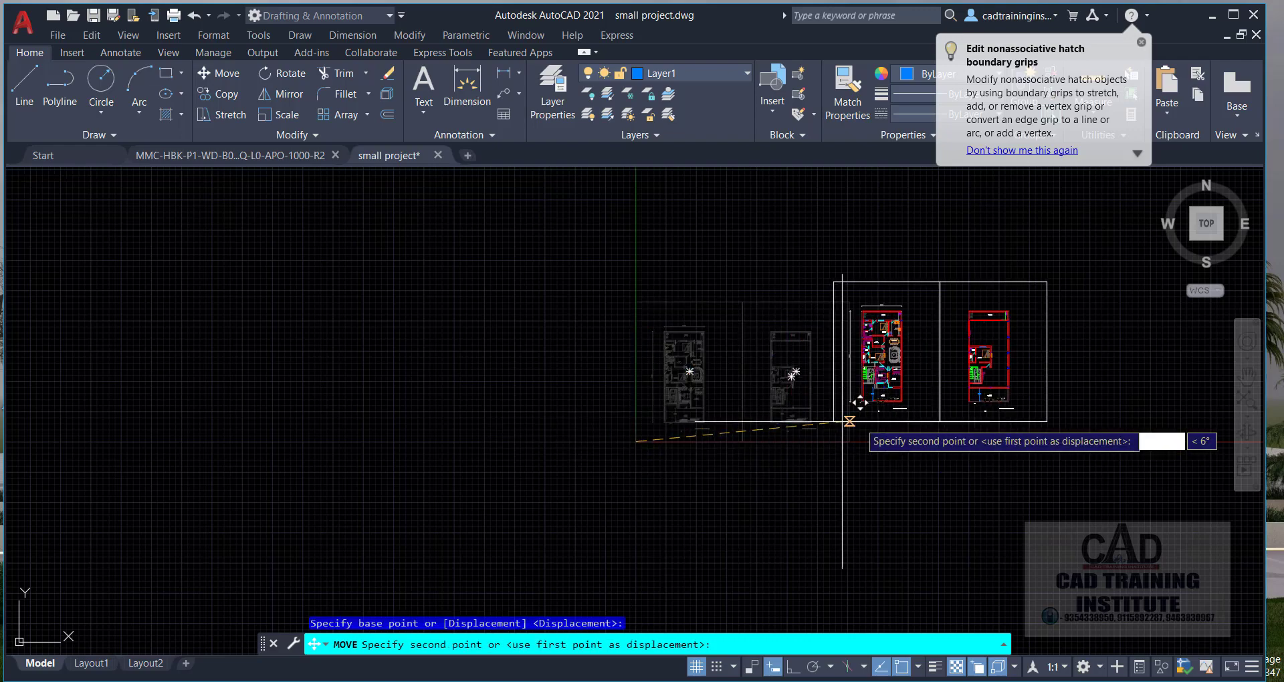
click(921, 375)
scroll(544, 515, down, 5)
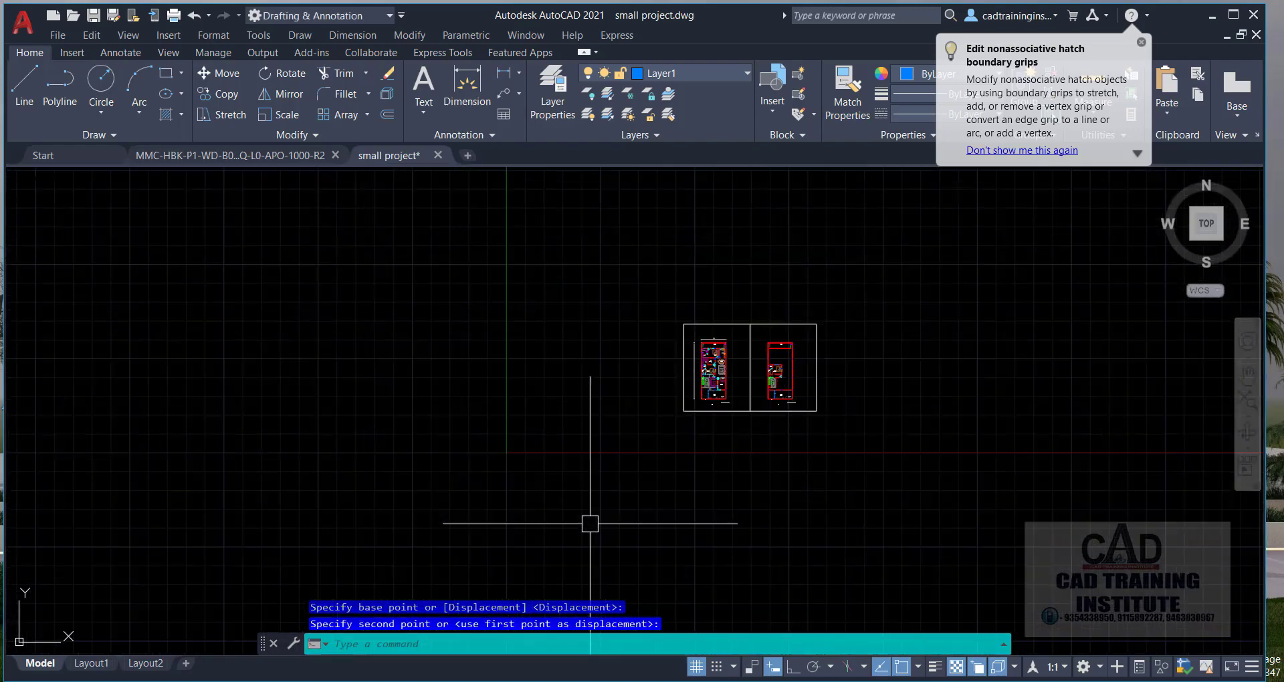
- Move both plan sheets from their lower-left corner to the origin at 0,0
click(850, 289)
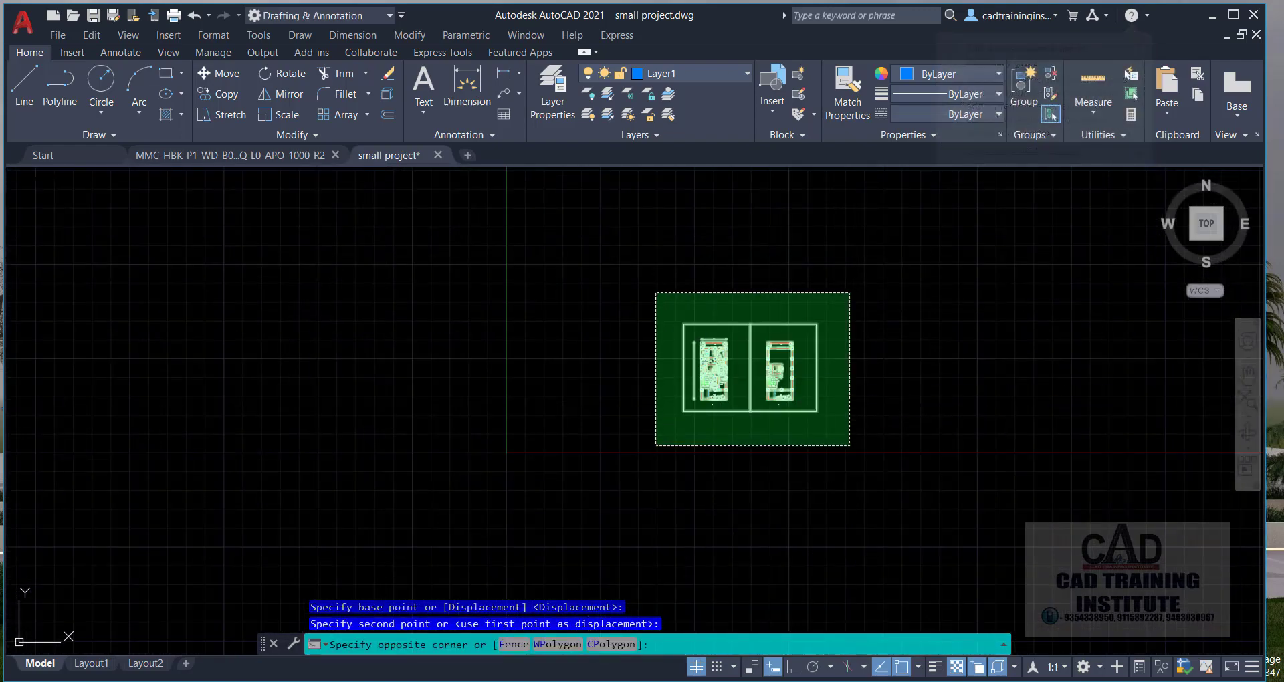
click(654, 450)
click(223, 76)
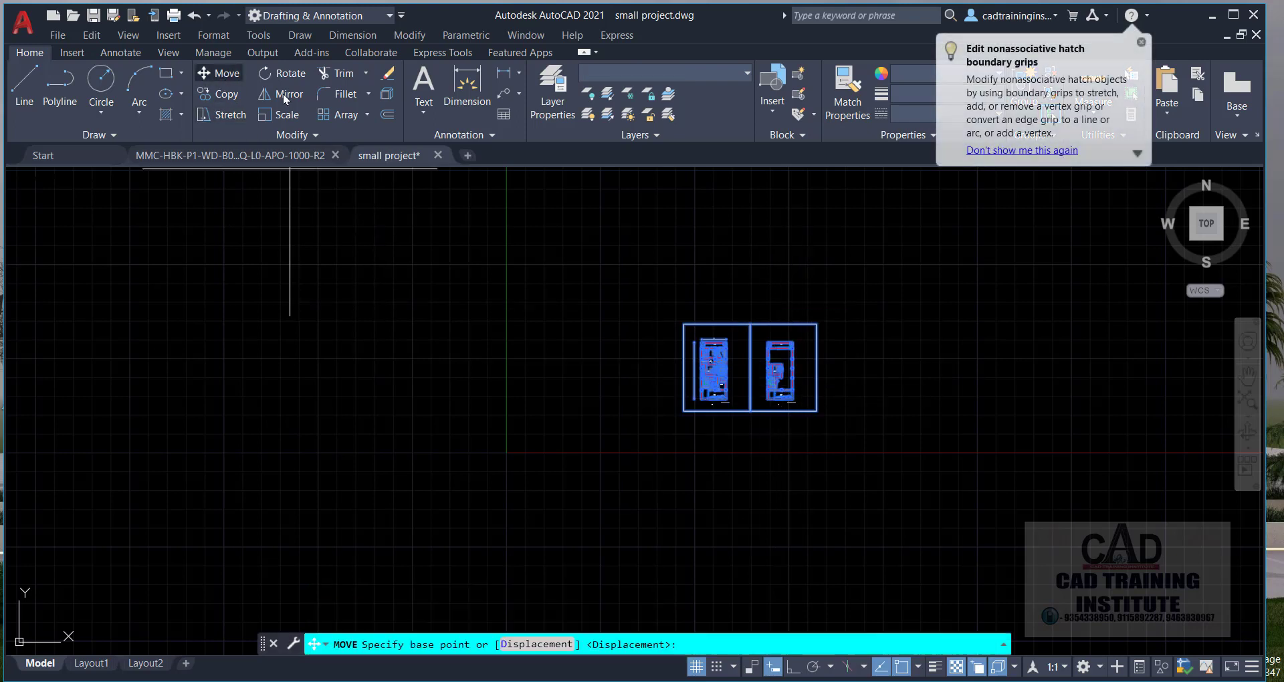
click(684, 412)
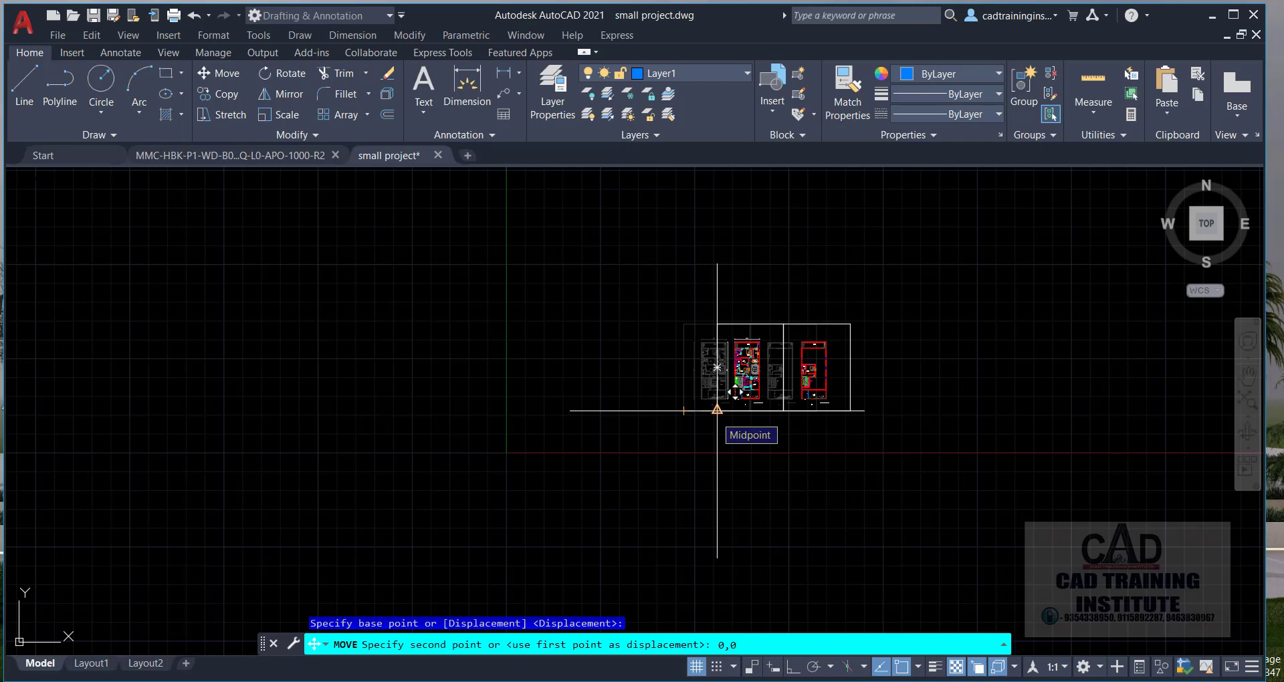
key(Return)
scroll(531, 419, up, 4)
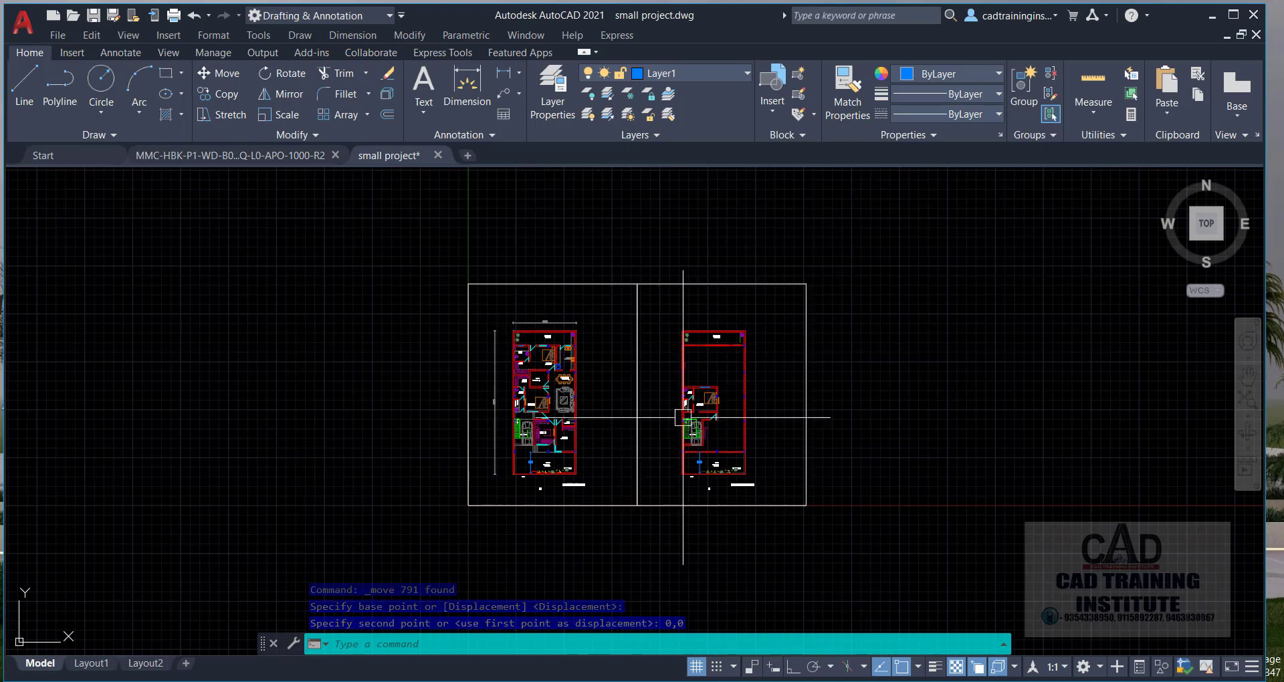
scroll(696, 412, down, 4)
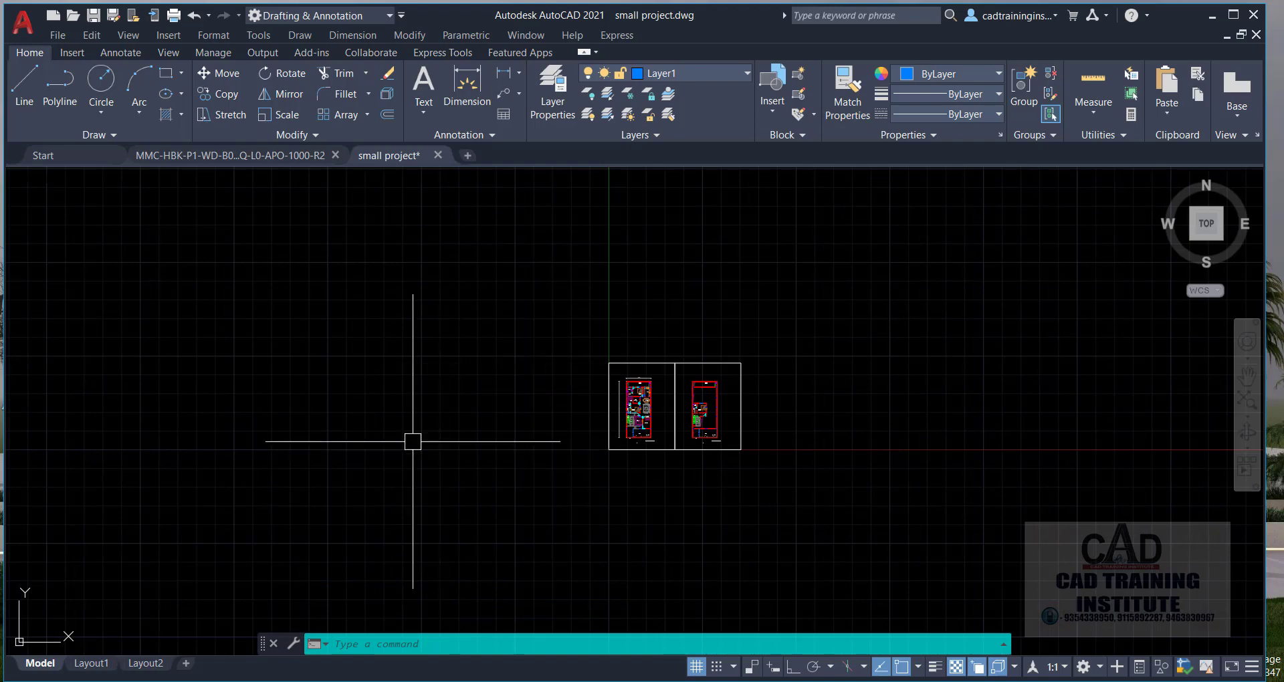
scroll(714, 420, up, 2)
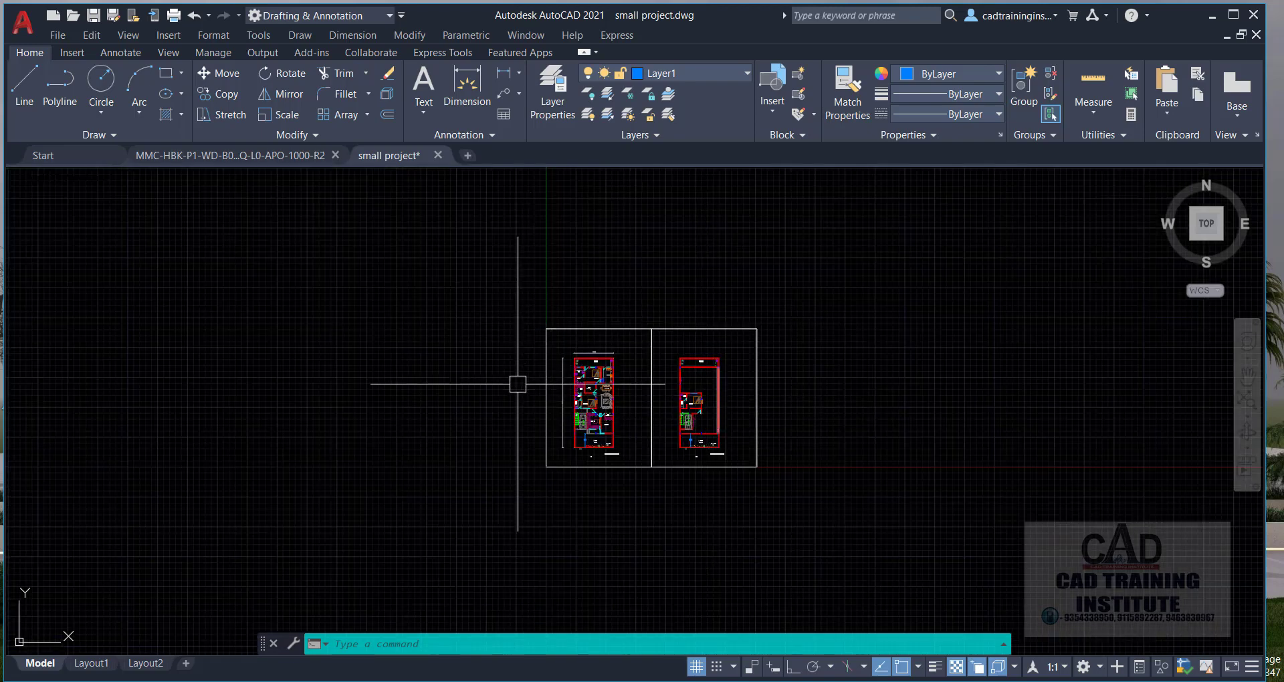
scroll(545, 468, up, 4)
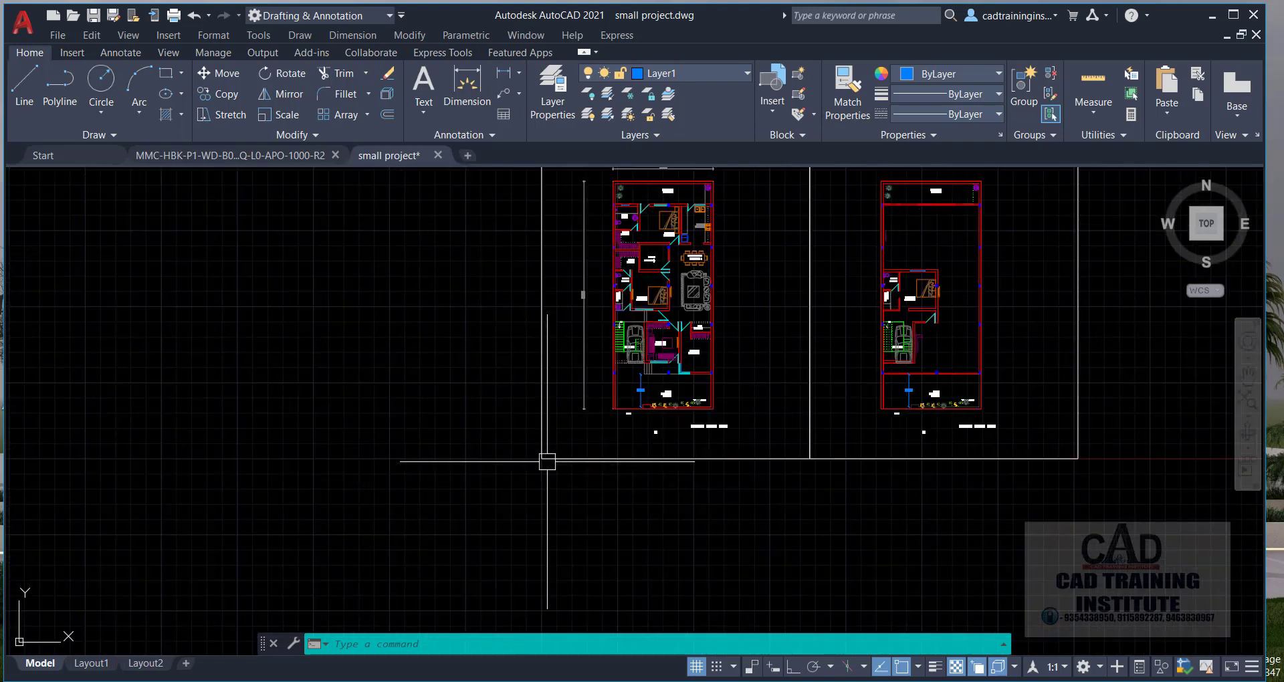
scroll(533, 468, down, 4)
scroll(570, 471, up, 2)
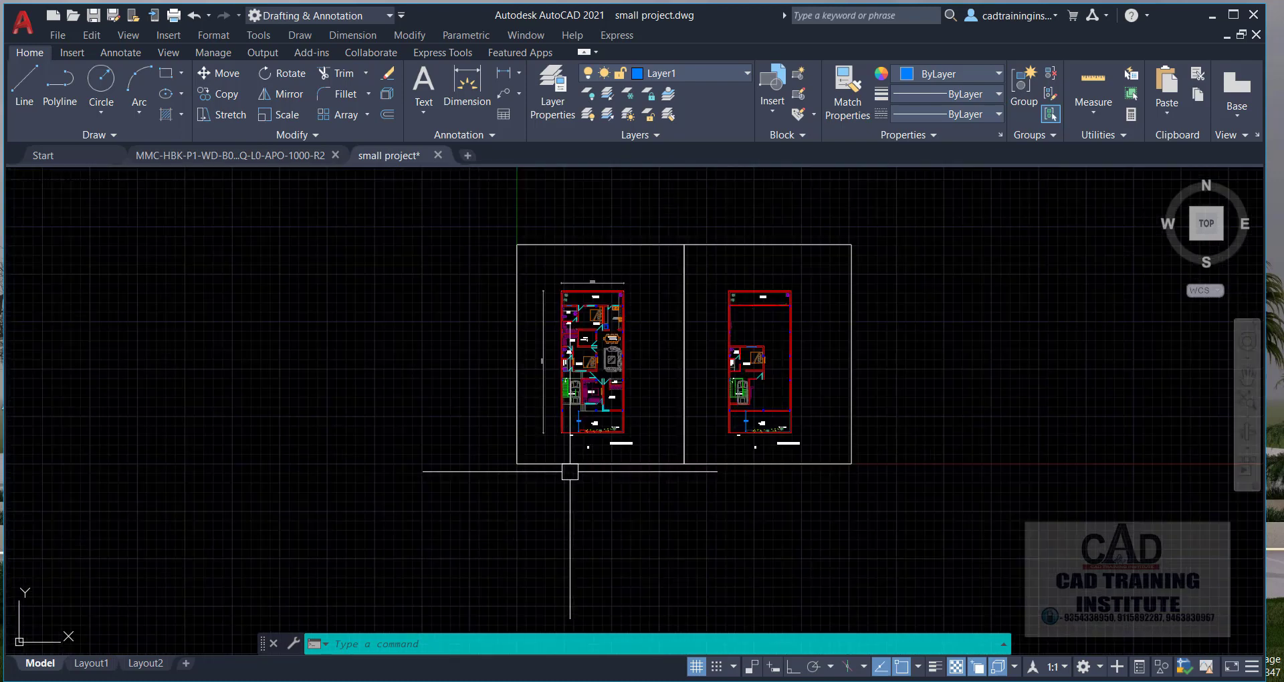
- Set the drawing units to the Decimal length type with an insertion scale of Meters
text(un)
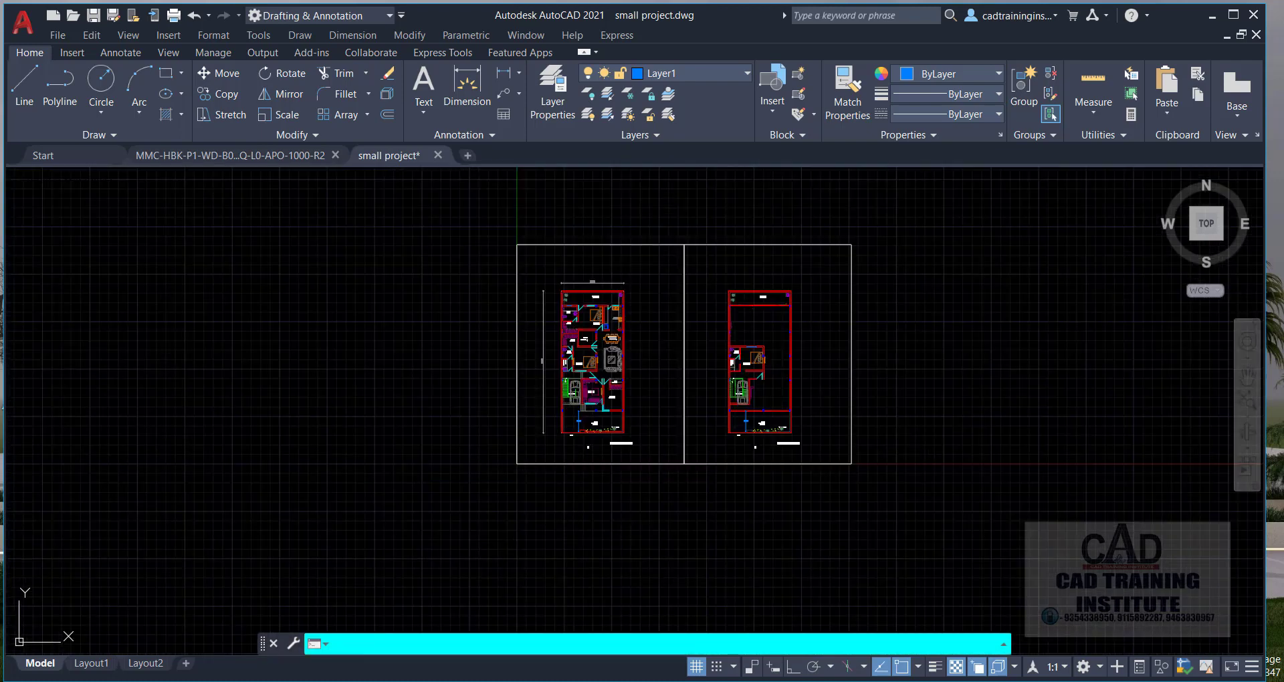
key(Return)
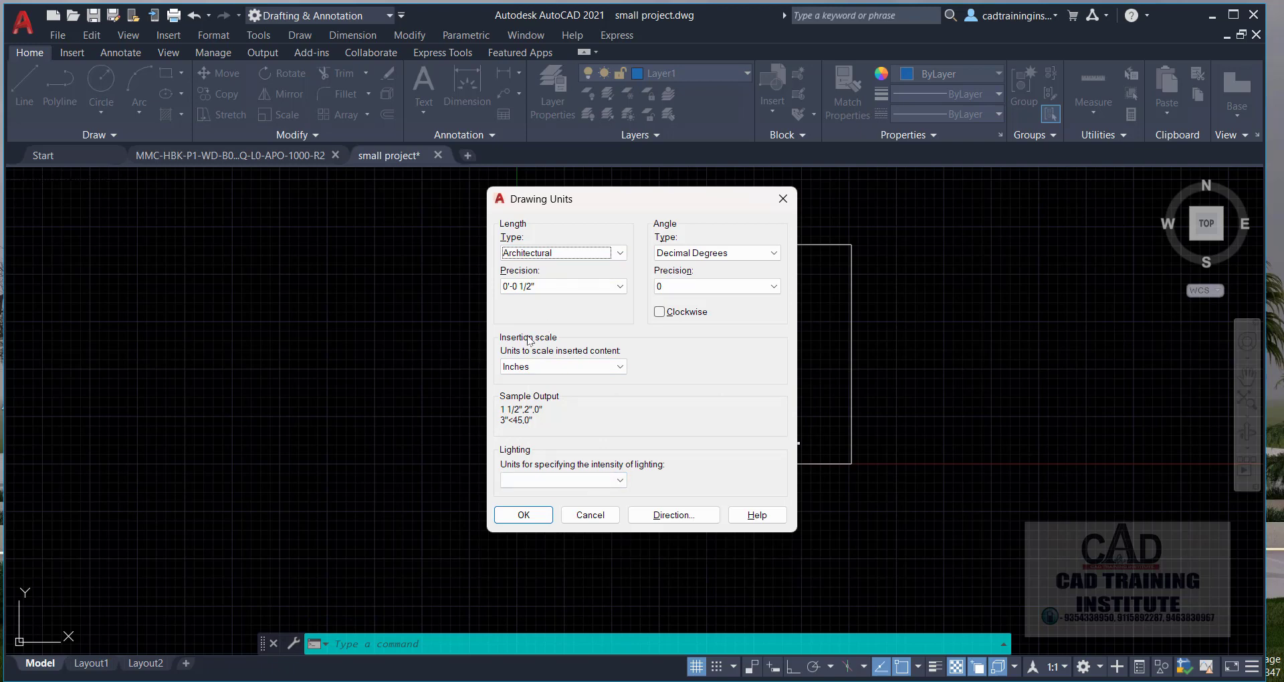
click(548, 253)
click(529, 274)
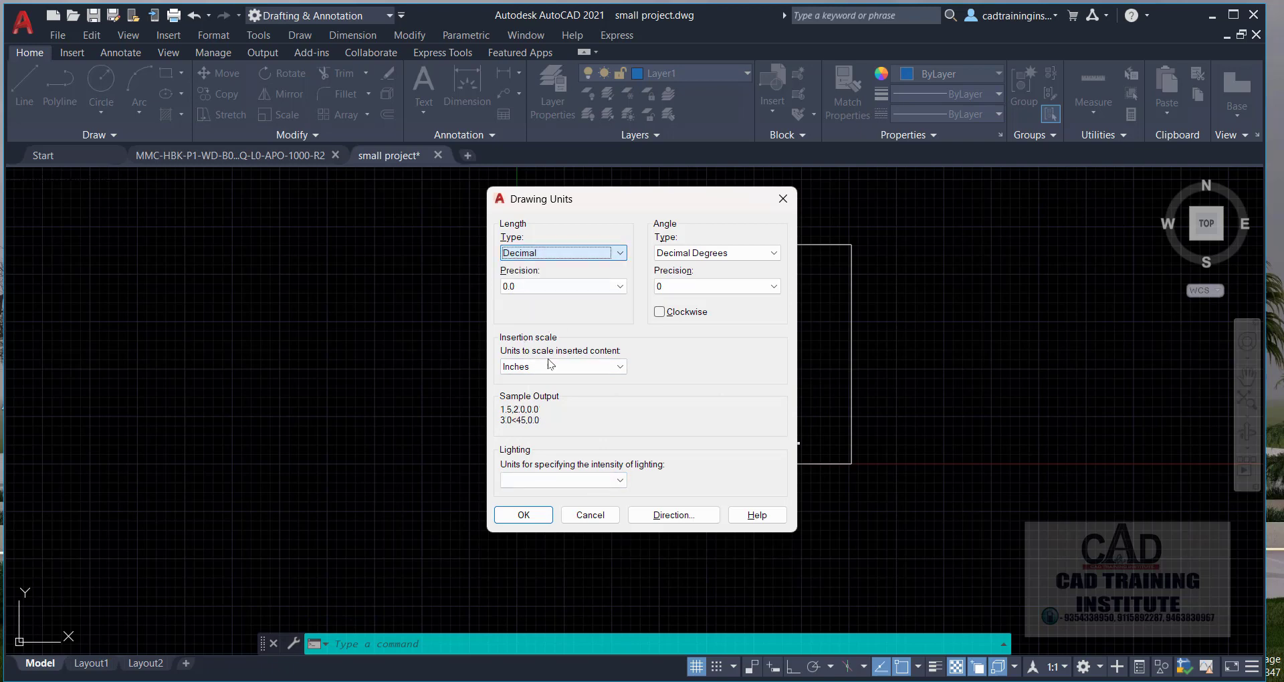
click(545, 366)
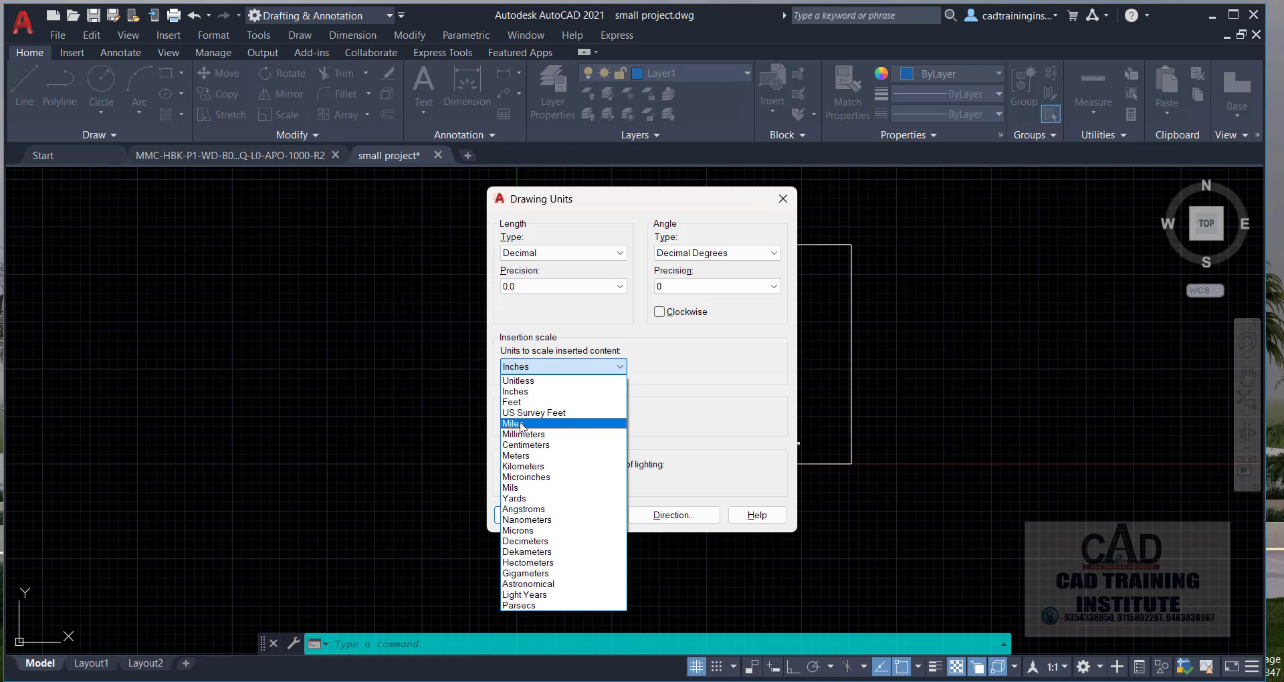
click(525, 456)
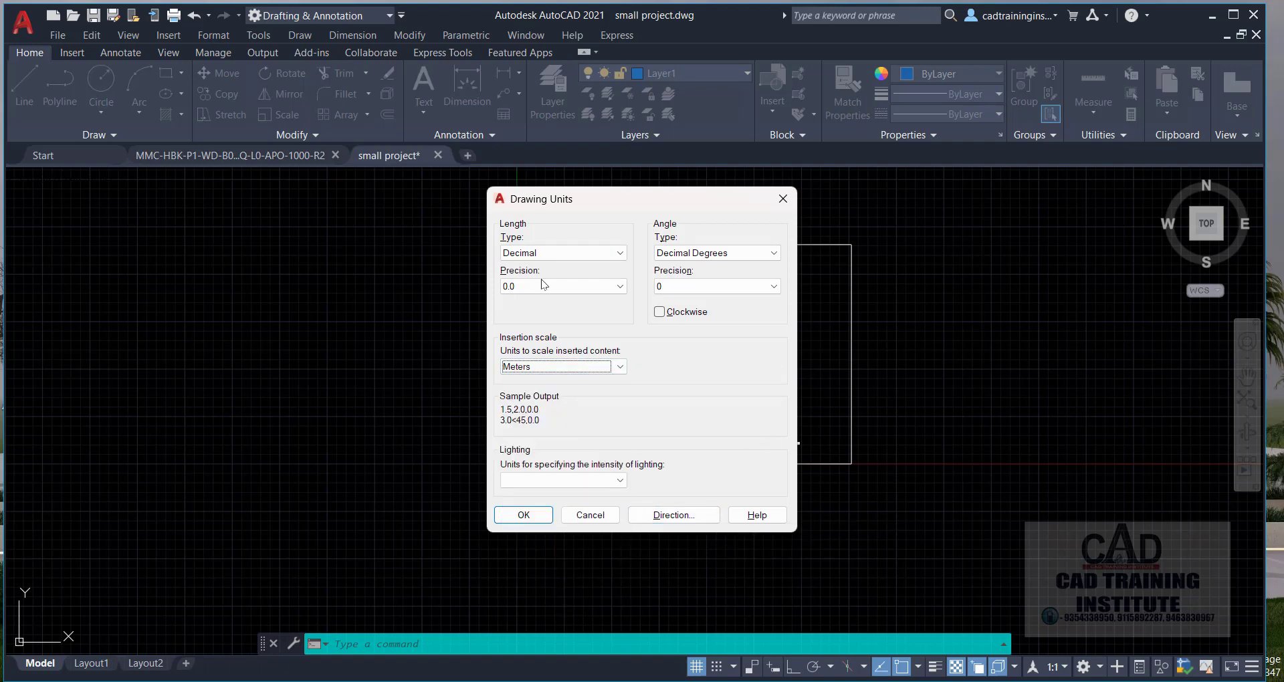
- Set the drawing units to the Architectural length type with an insertion scale of Inches and apply them
click(547, 257)
click(528, 265)
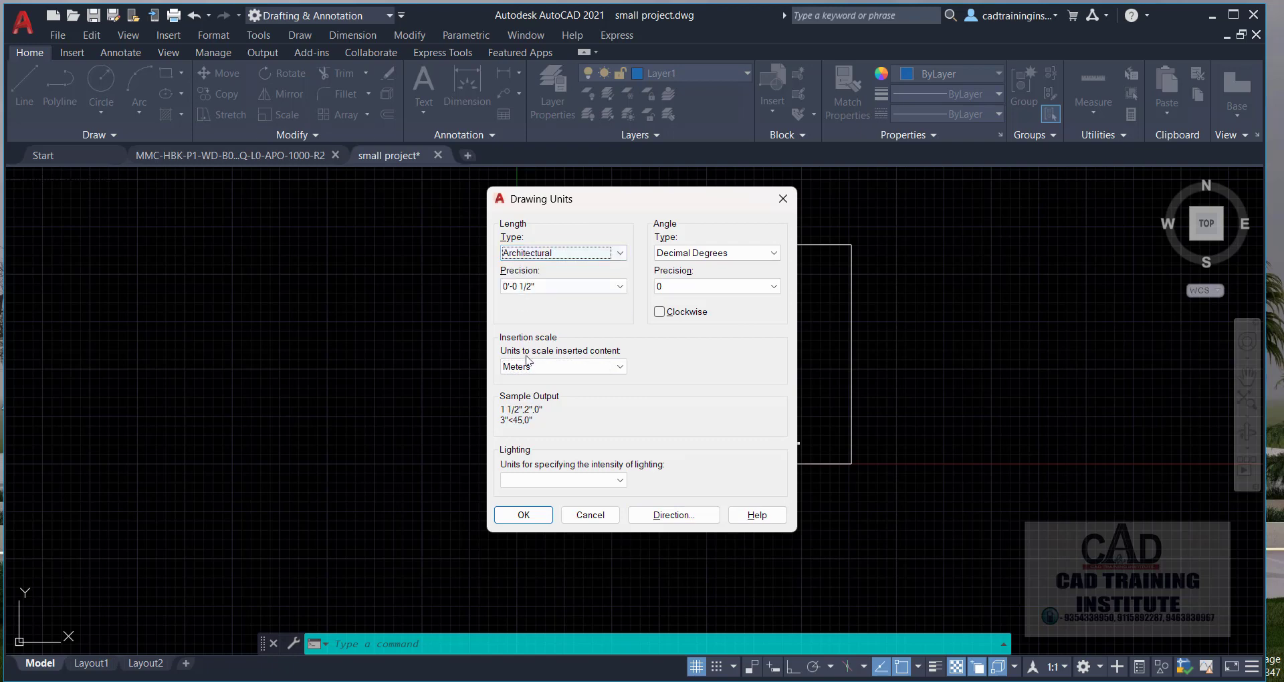
click(532, 367)
click(524, 378)
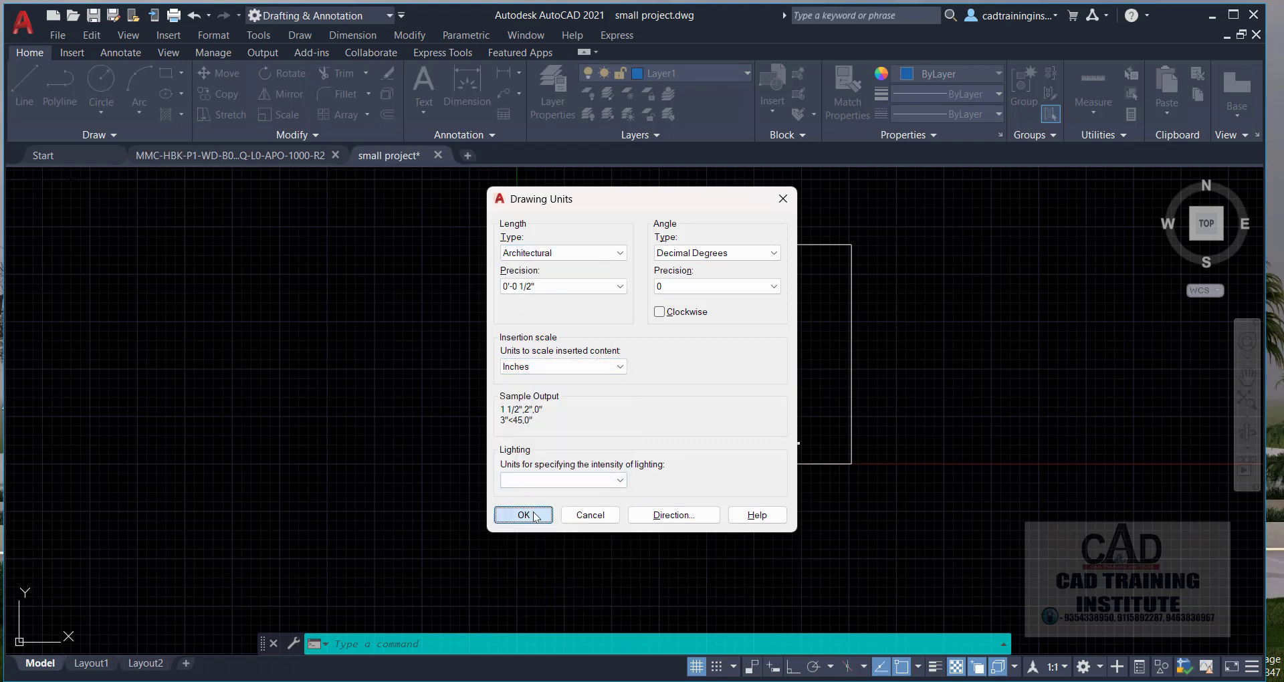
click(524, 514)
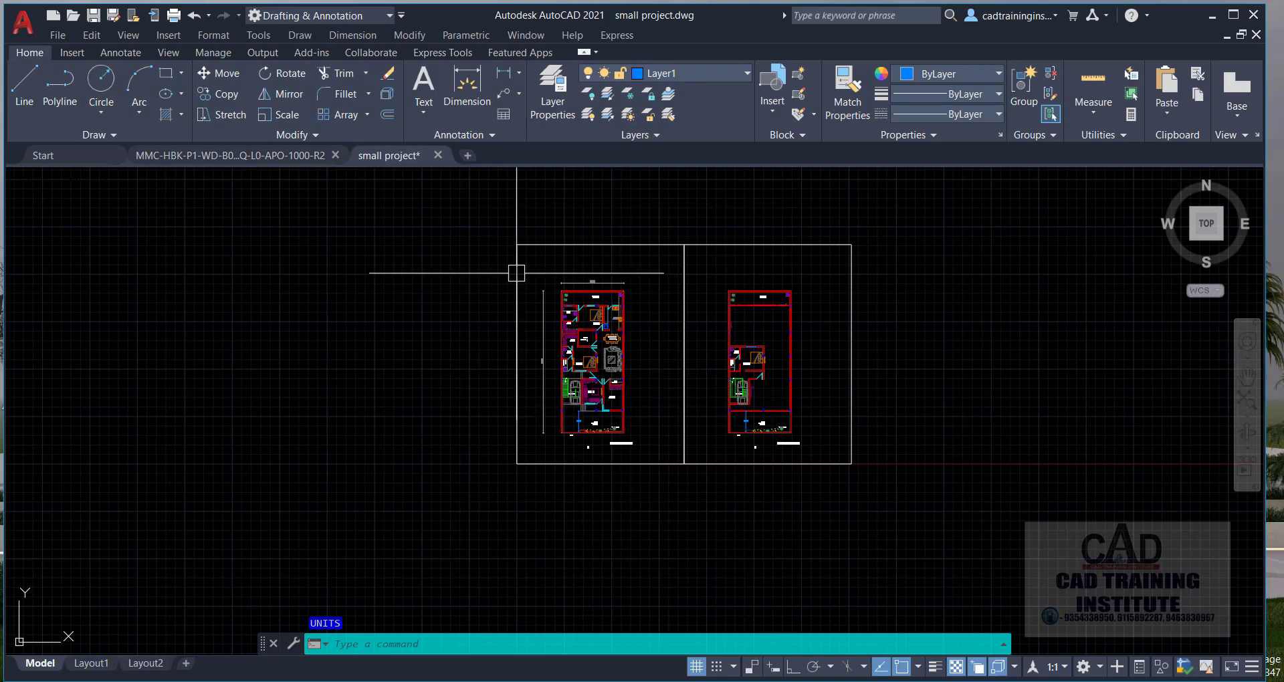
- Save the drawing to the Desktop as small project.dwg in AutoCAD 2007/LT2007 Drawing format, replacing the existing file
click(22, 23)
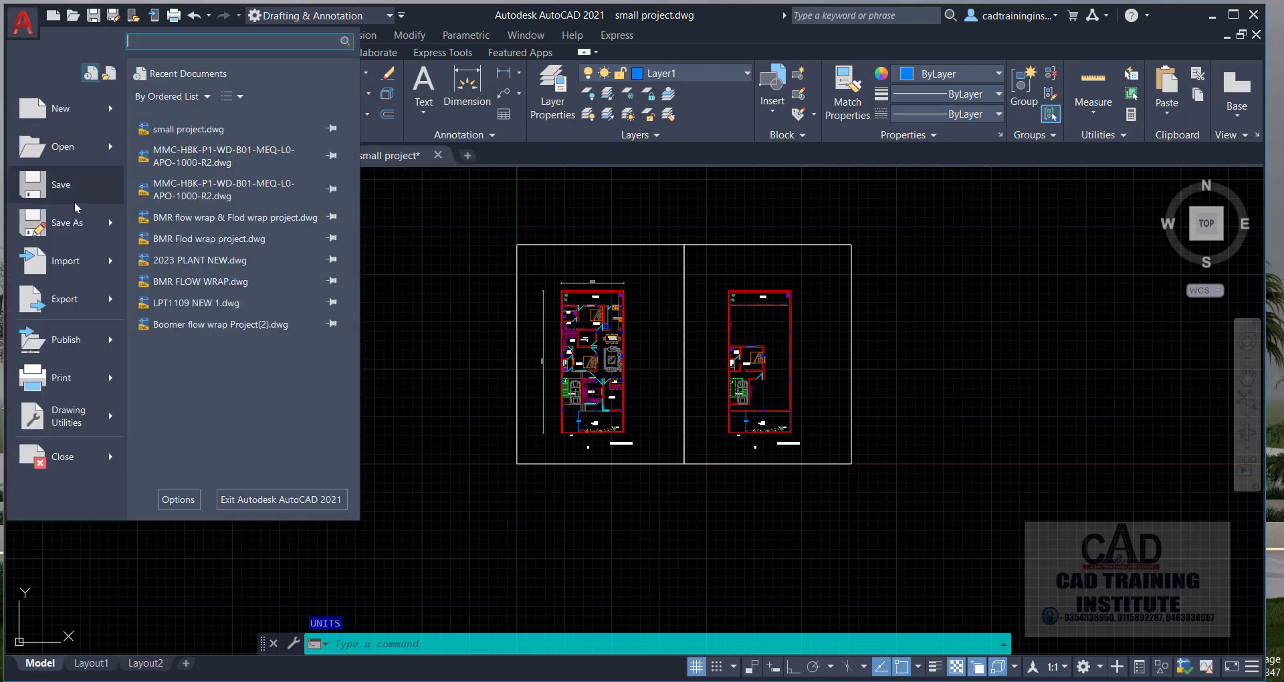
key(Escape)
key(ctrl+shift+s)
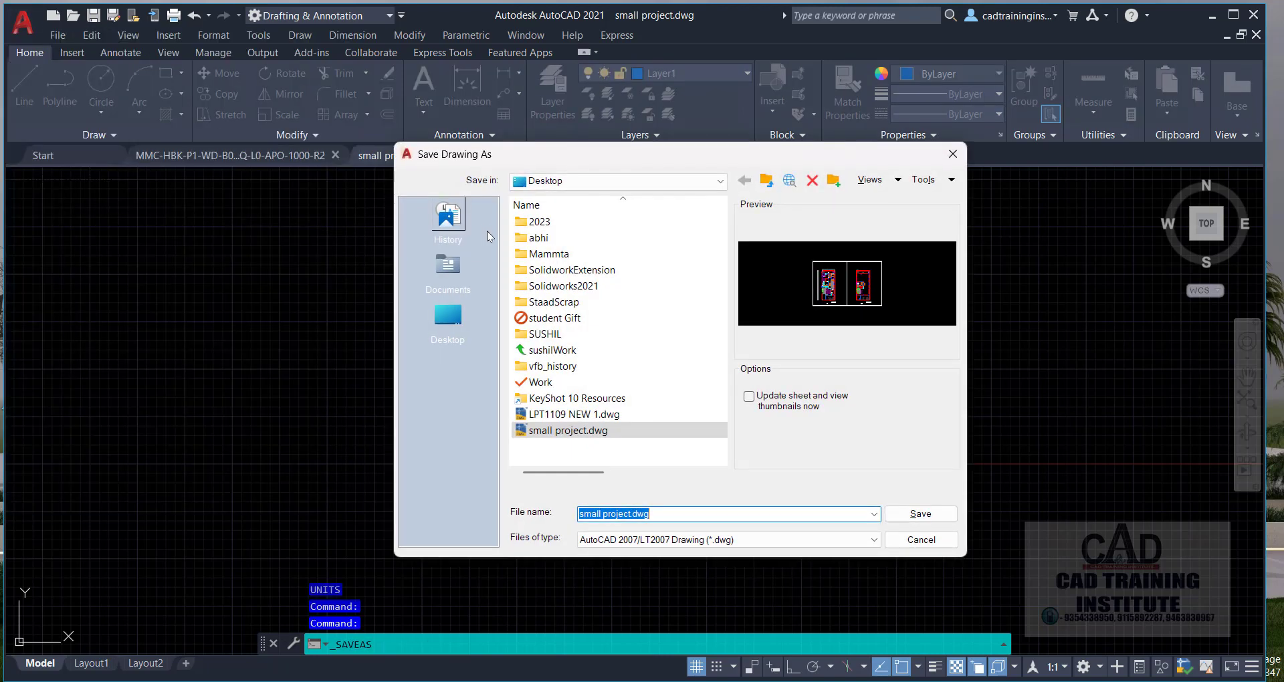
click(568, 430)
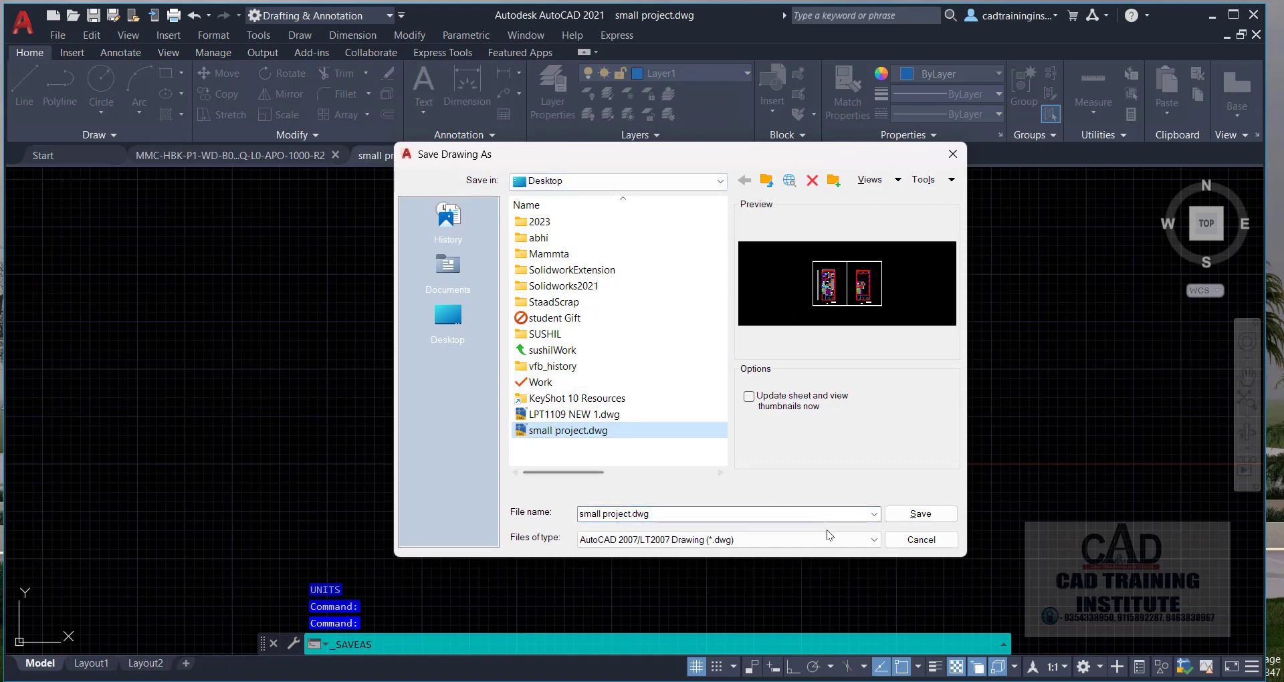
click(659, 540)
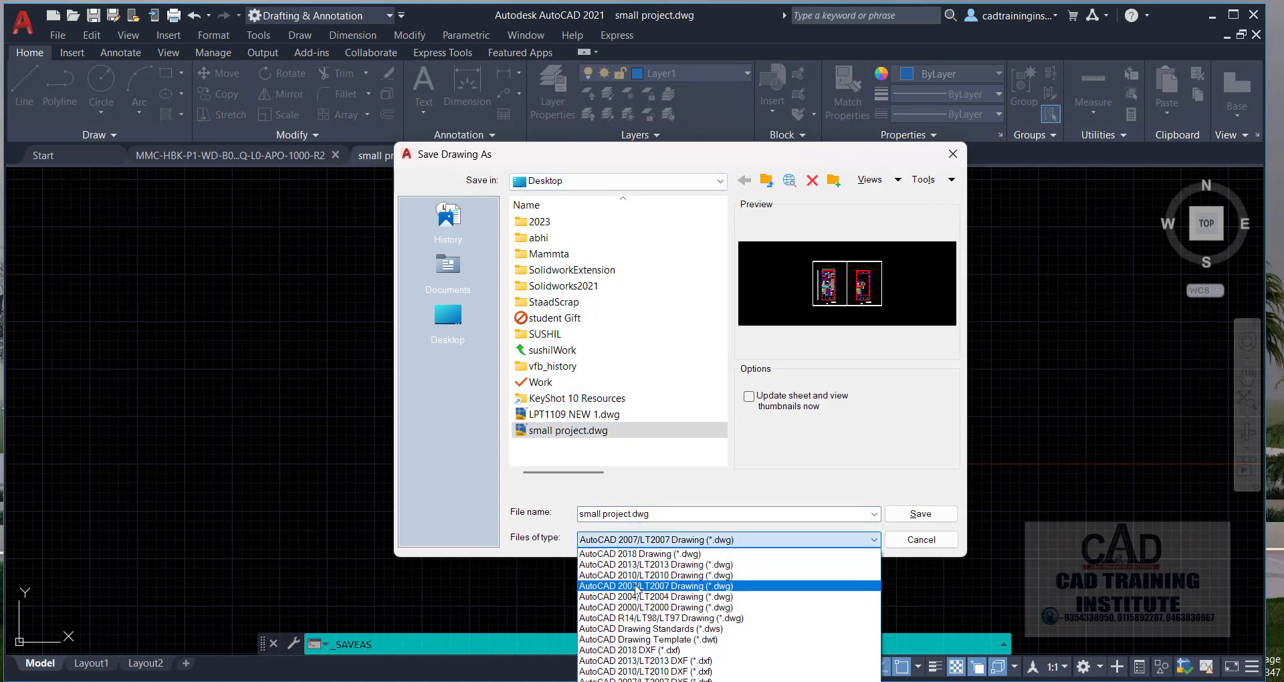
click(631, 553)
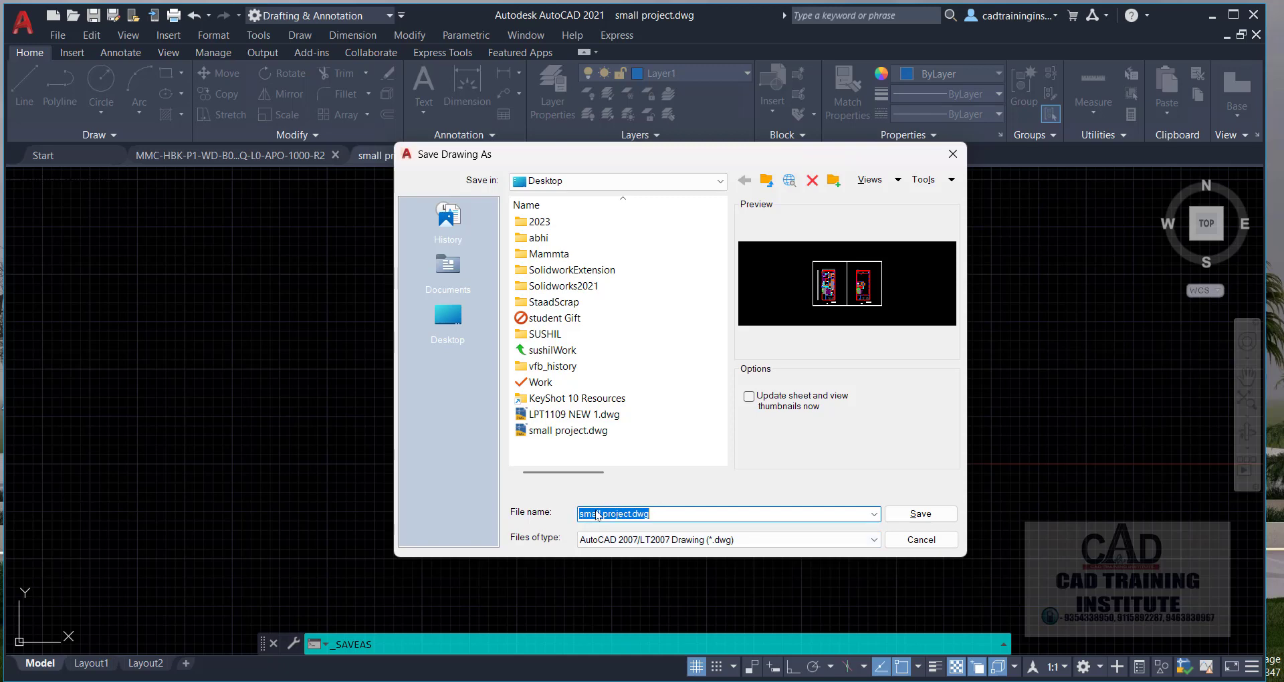
click(917, 515)
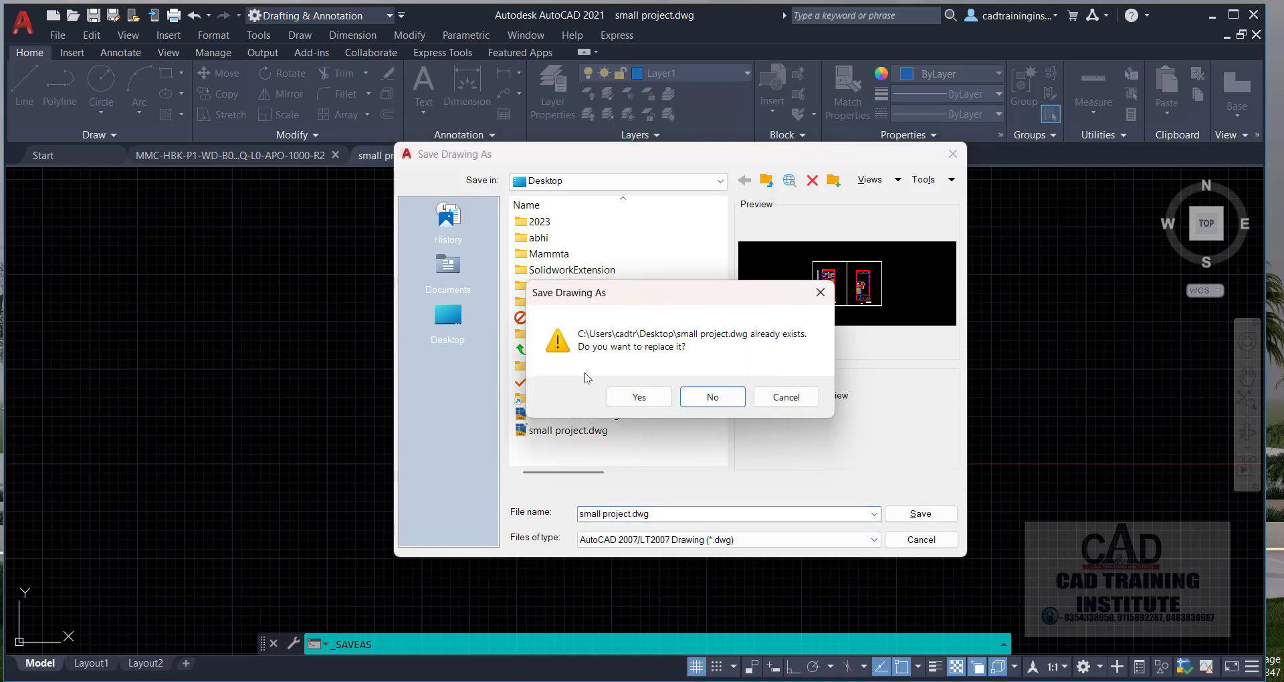
click(638, 398)
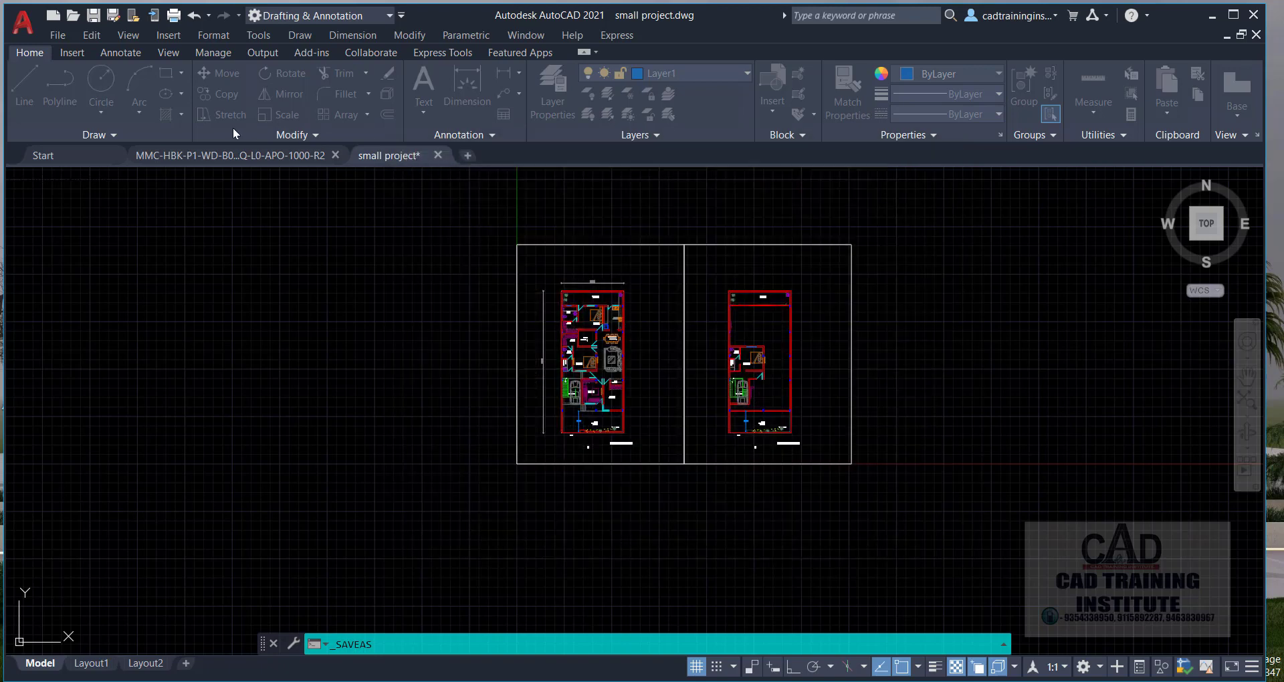
- Switch to SketchUp and create a new model from the Architectural template in inches
click(1212, 15)
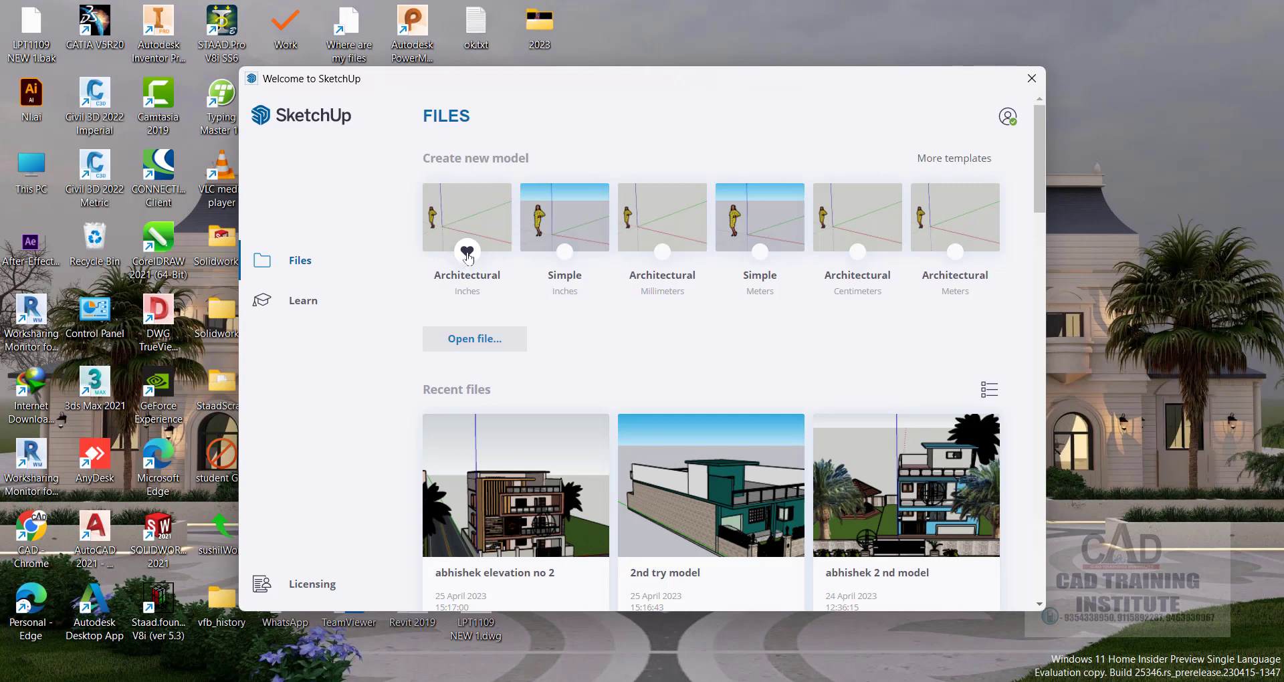
click(662, 252)
click(662, 251)
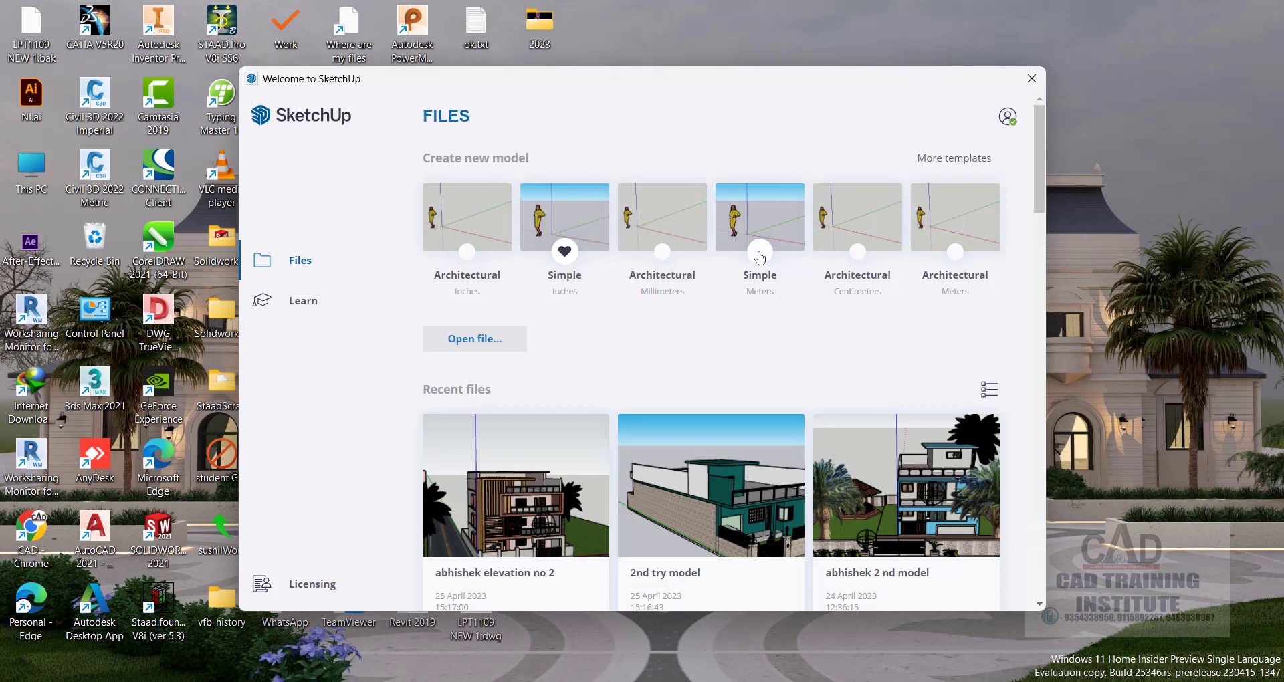
click(760, 253)
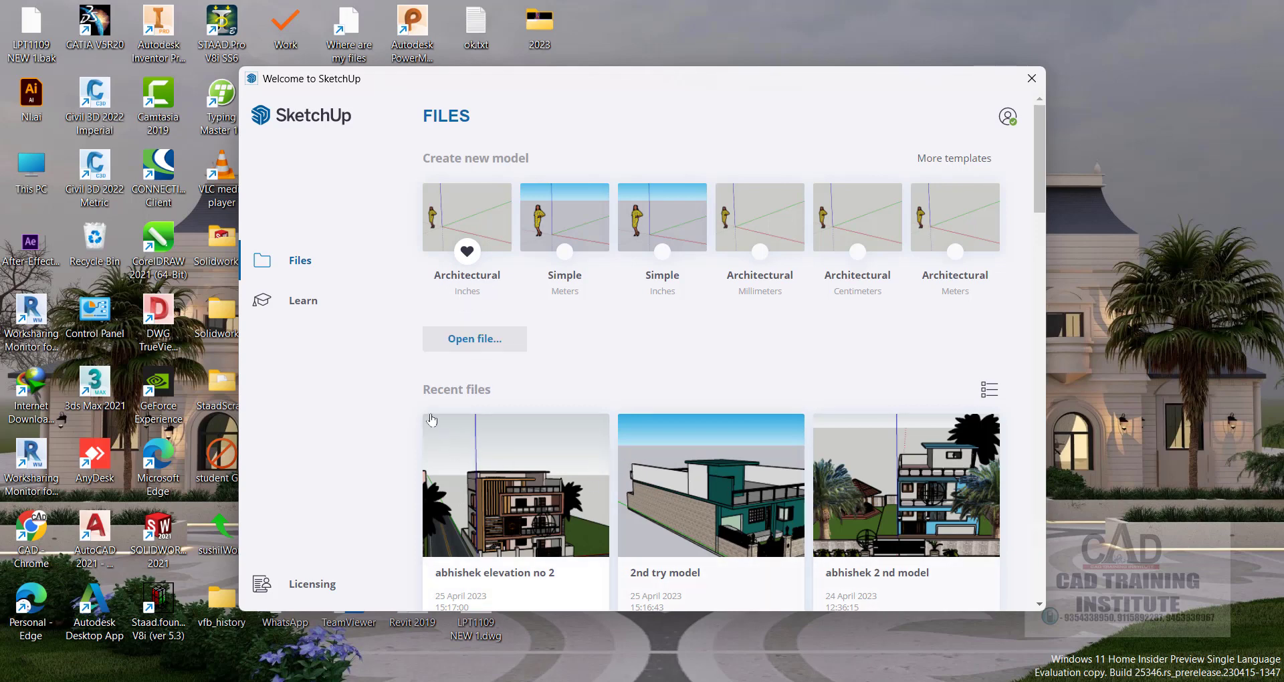
click(457, 215)
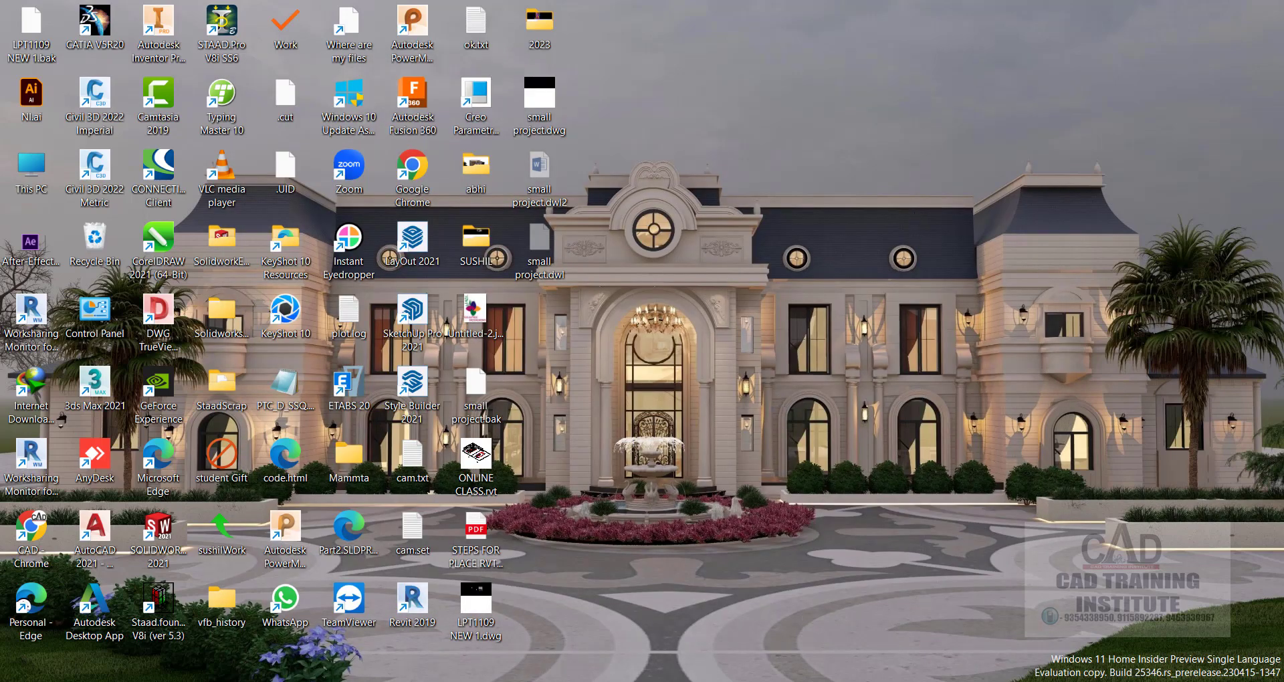
- Dismiss the TT_Lib² Not Installed window and move the floating large tool set clear of the other toolbars
mouse_move(926, 666)
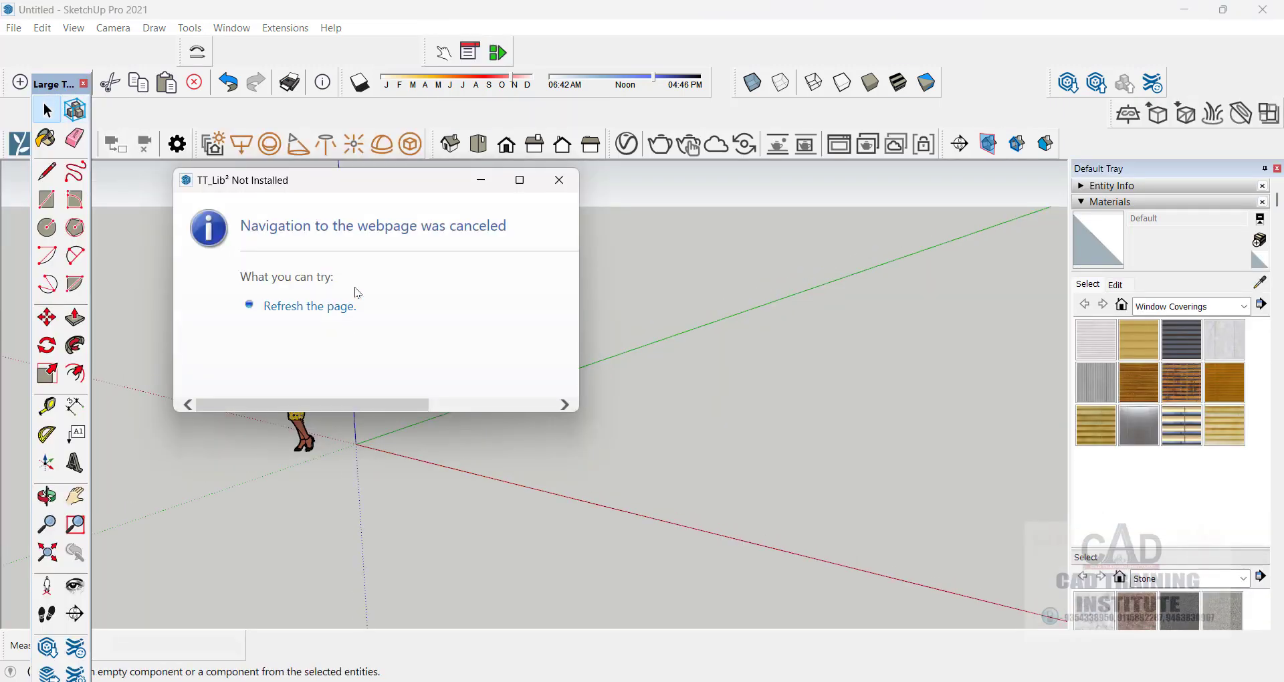
click(559, 181)
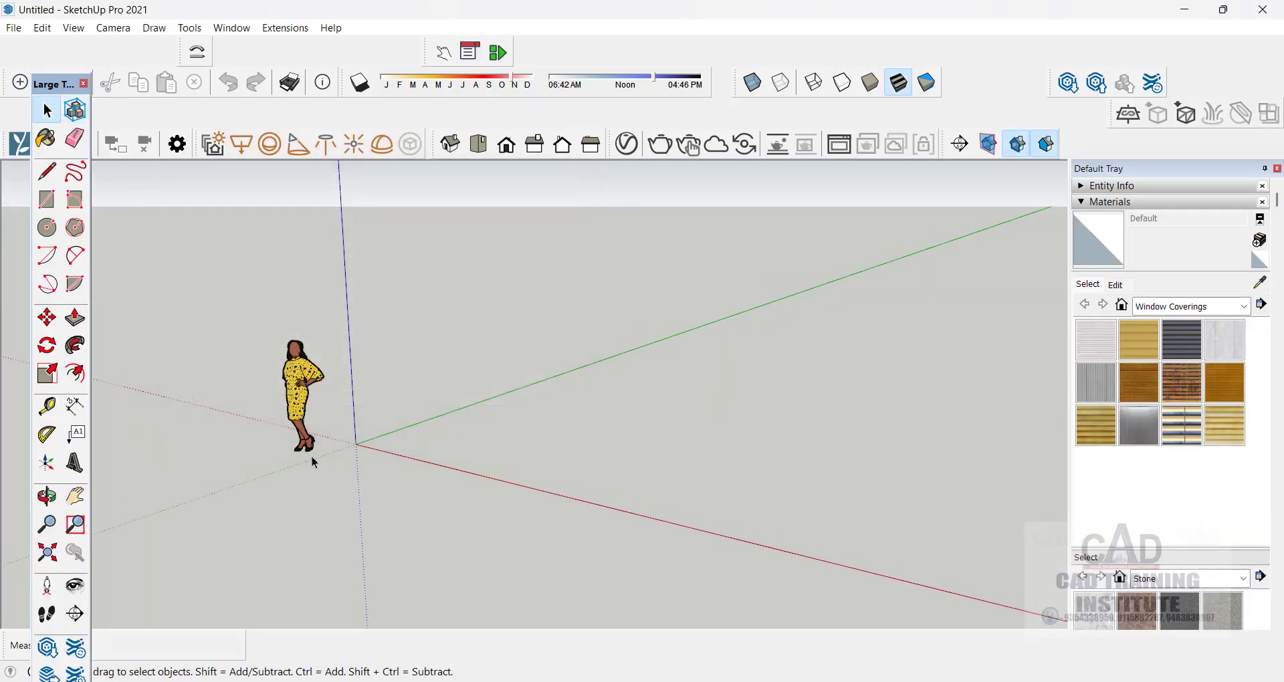
middle_drag(312, 450, 511, 460)
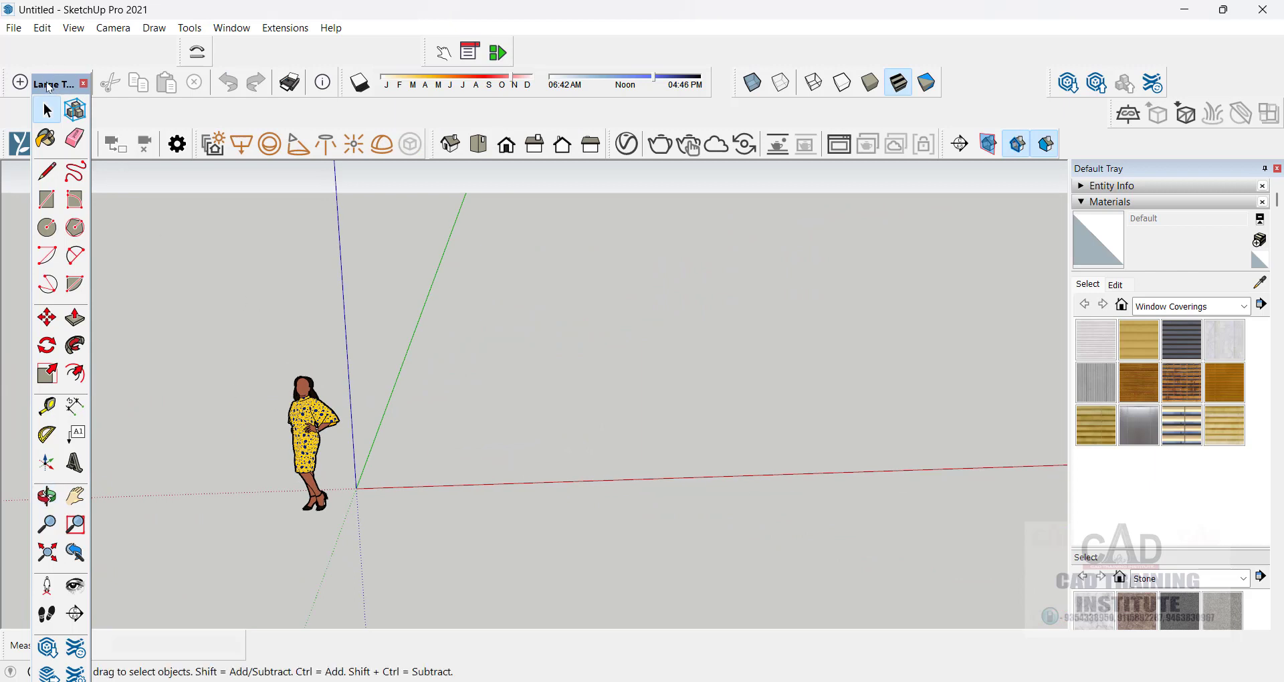
drag(48, 86, 15, 171)
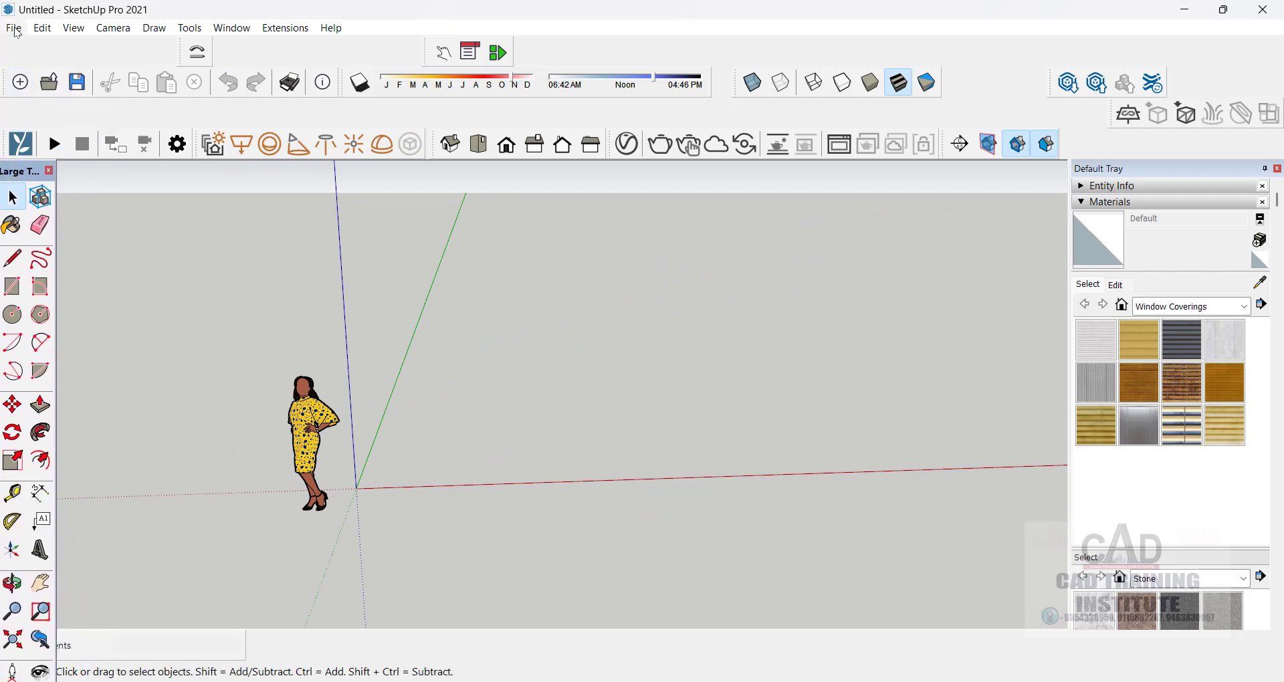
- Start a file import and set its file type filter to SketchUp Files (*.skp)
click(14, 28)
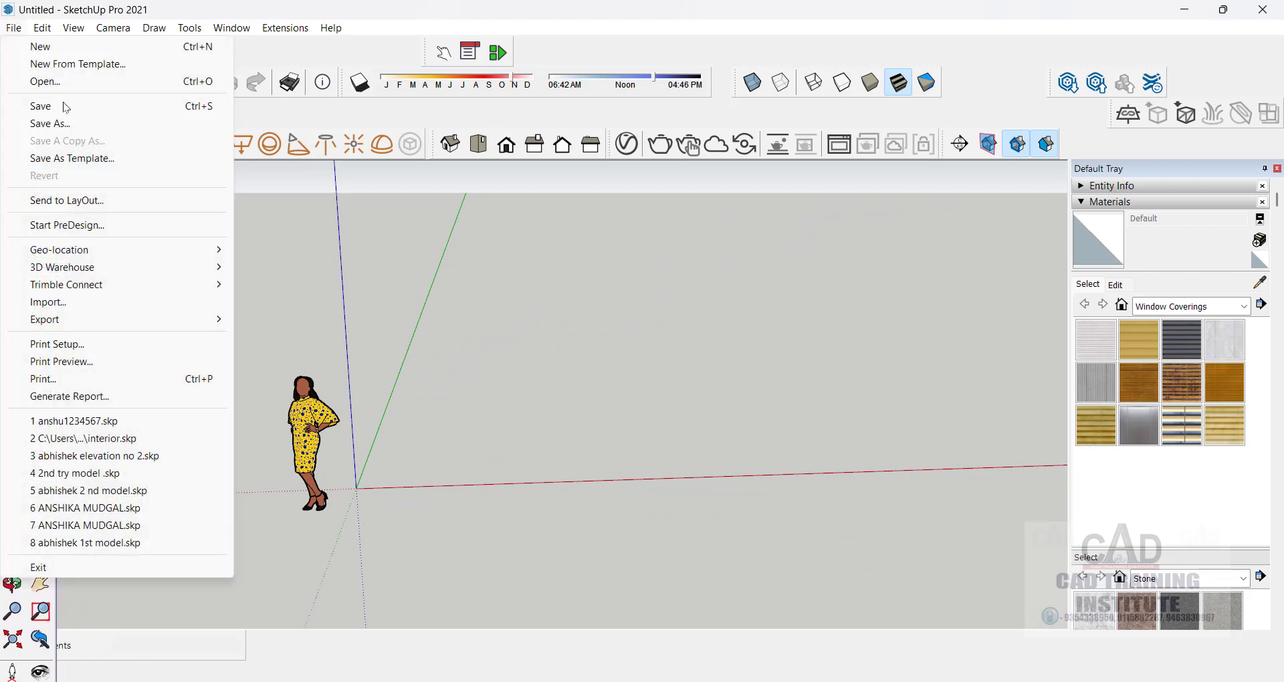
click(54, 304)
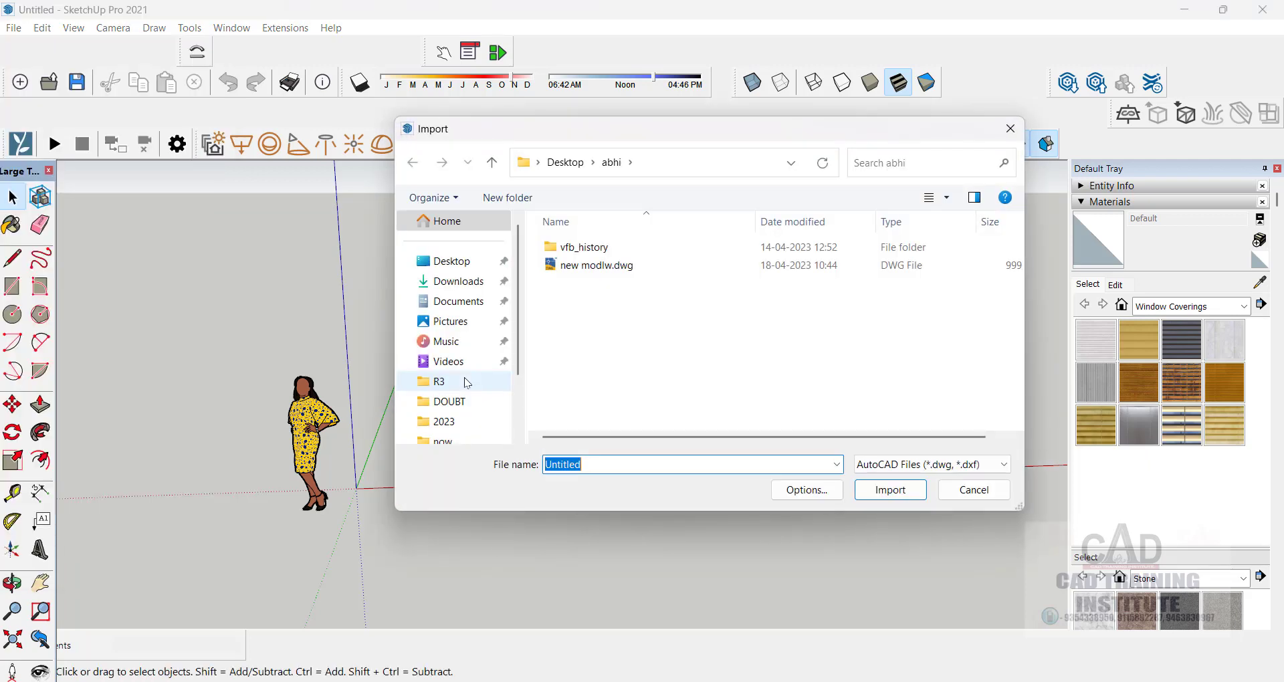
click(895, 470)
scroll(893, 535, up, 3)
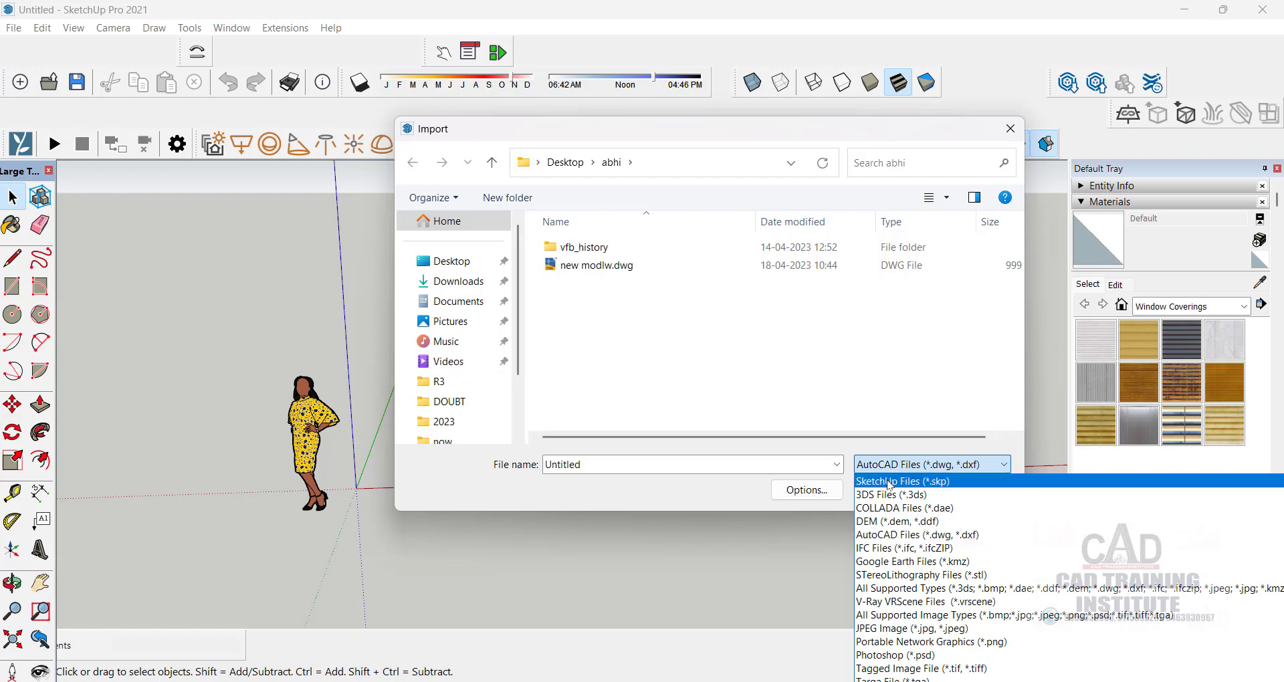
click(891, 482)
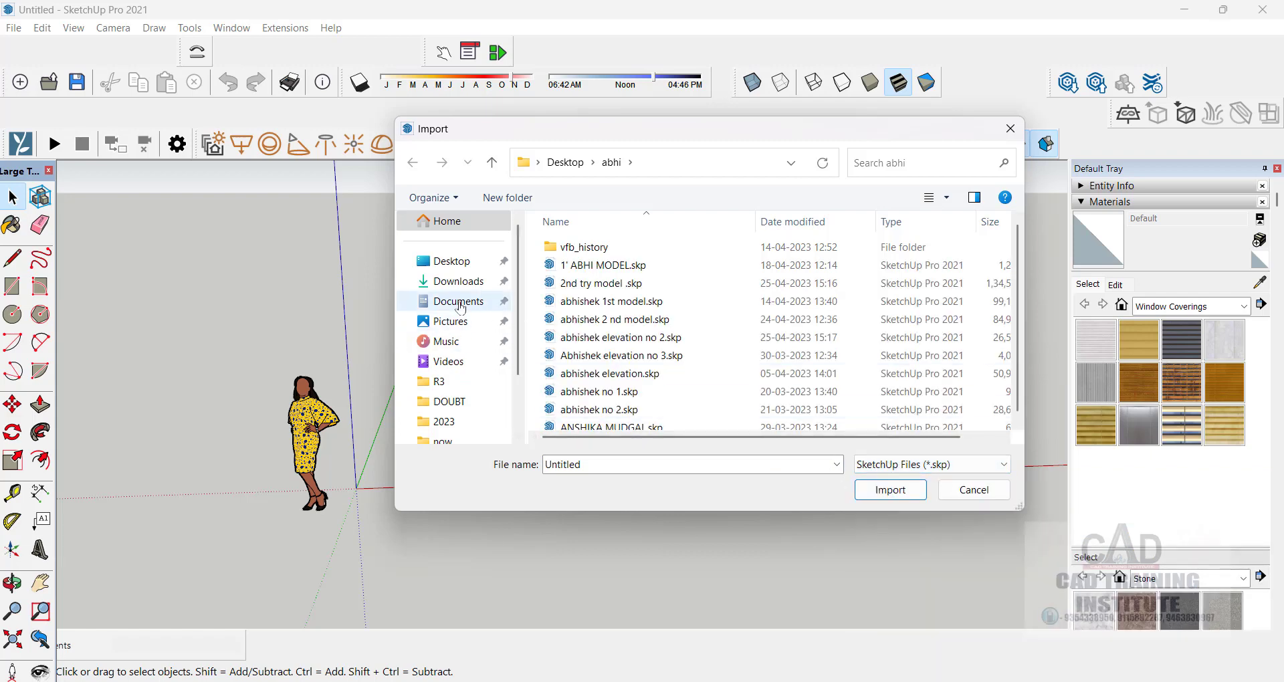
- Import small project.dwg from the Desktop with the file type set to AutoCAD Files (*.dwg, *.dxf), and close the import results
click(453, 261)
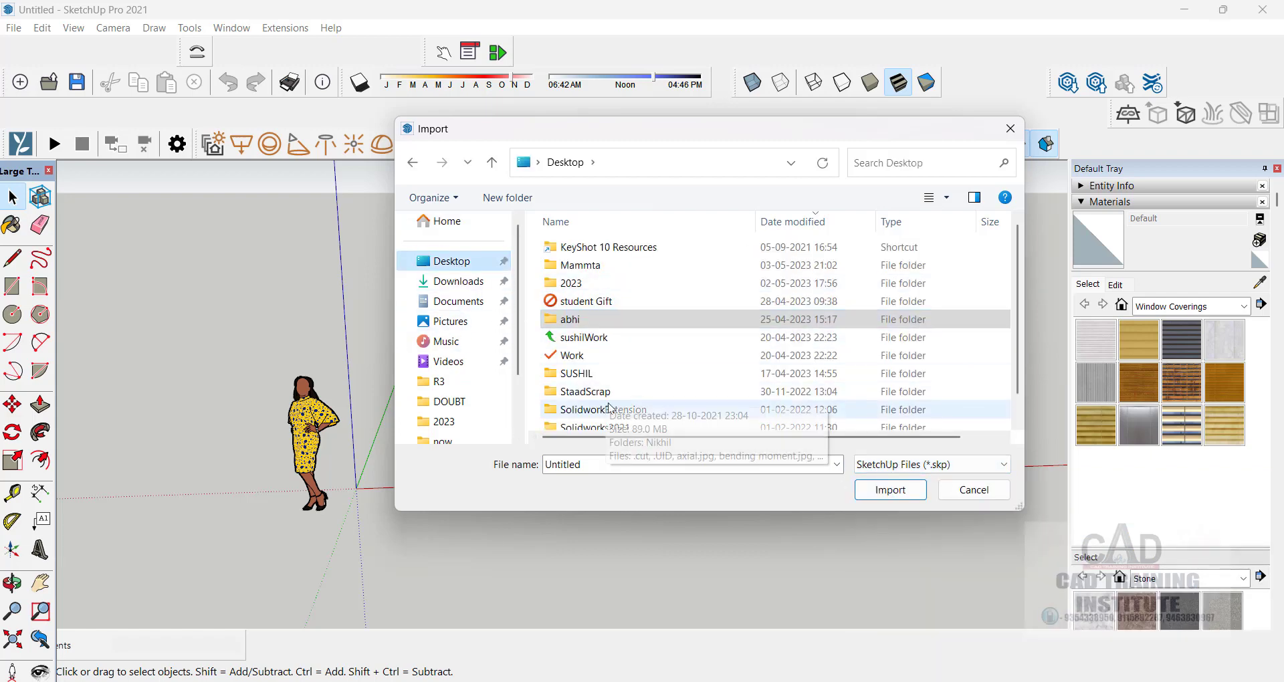
scroll(1017, 314, down, 2)
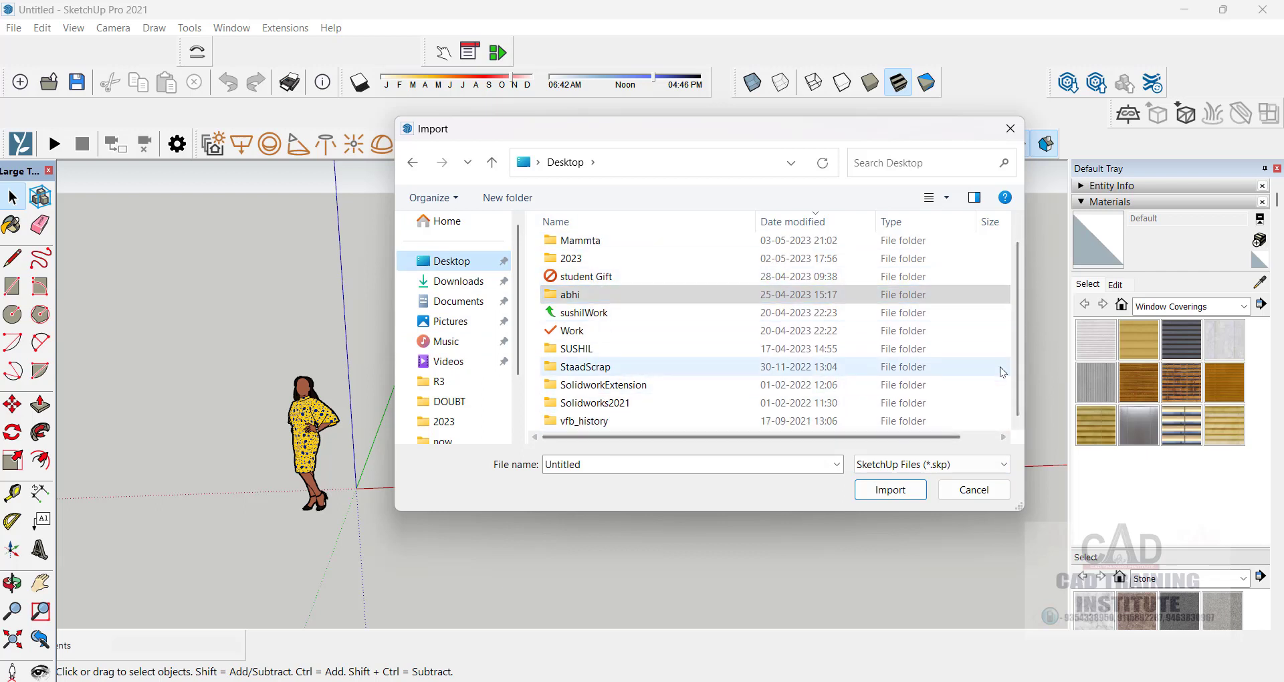
scroll(1014, 334, up, 1)
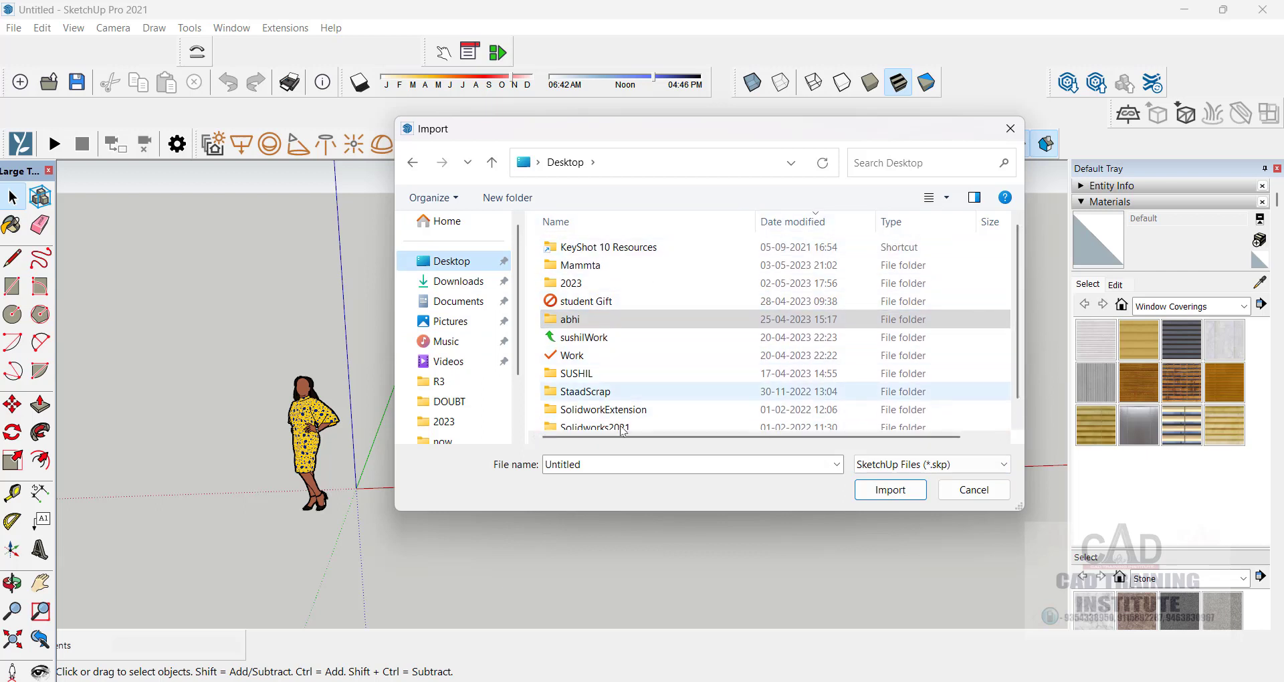
click(925, 466)
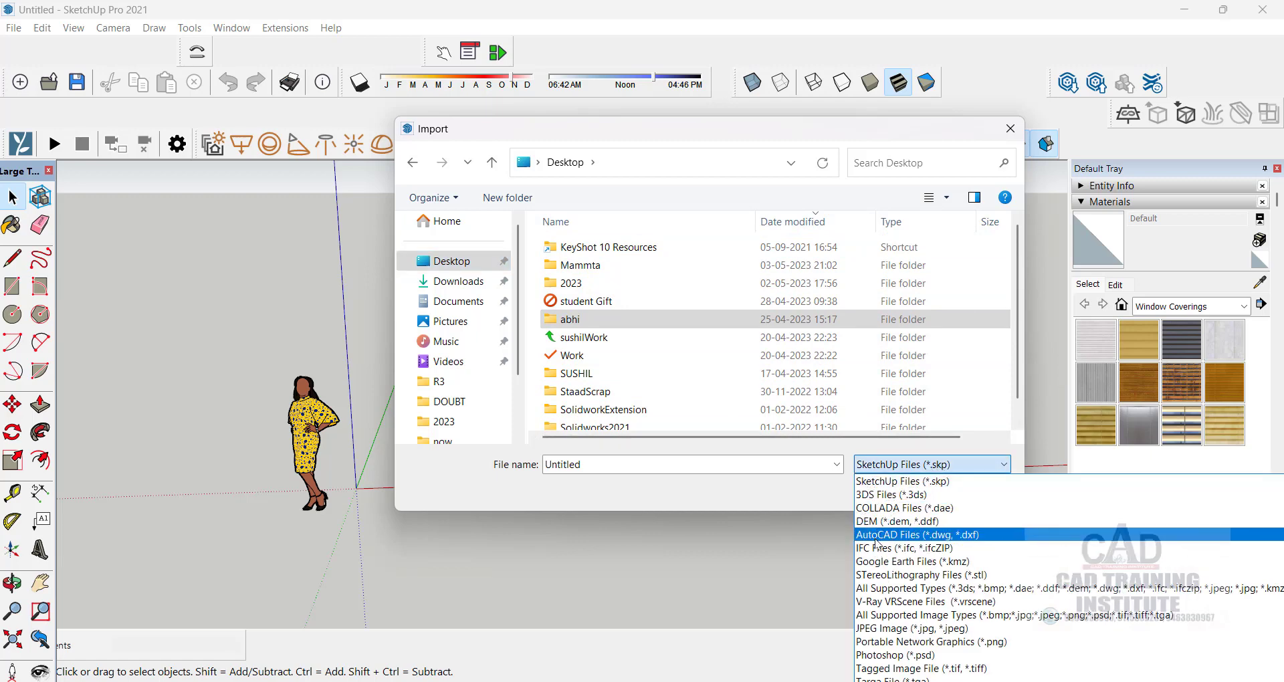
click(881, 535)
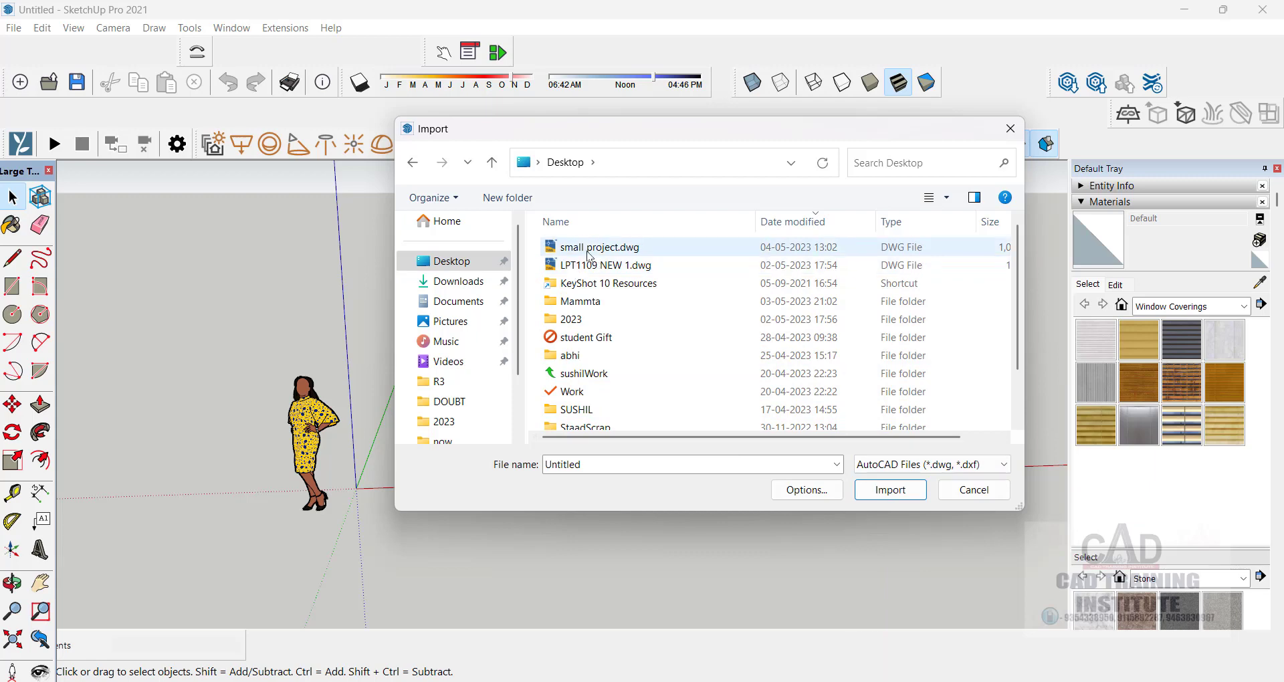
click(557, 251)
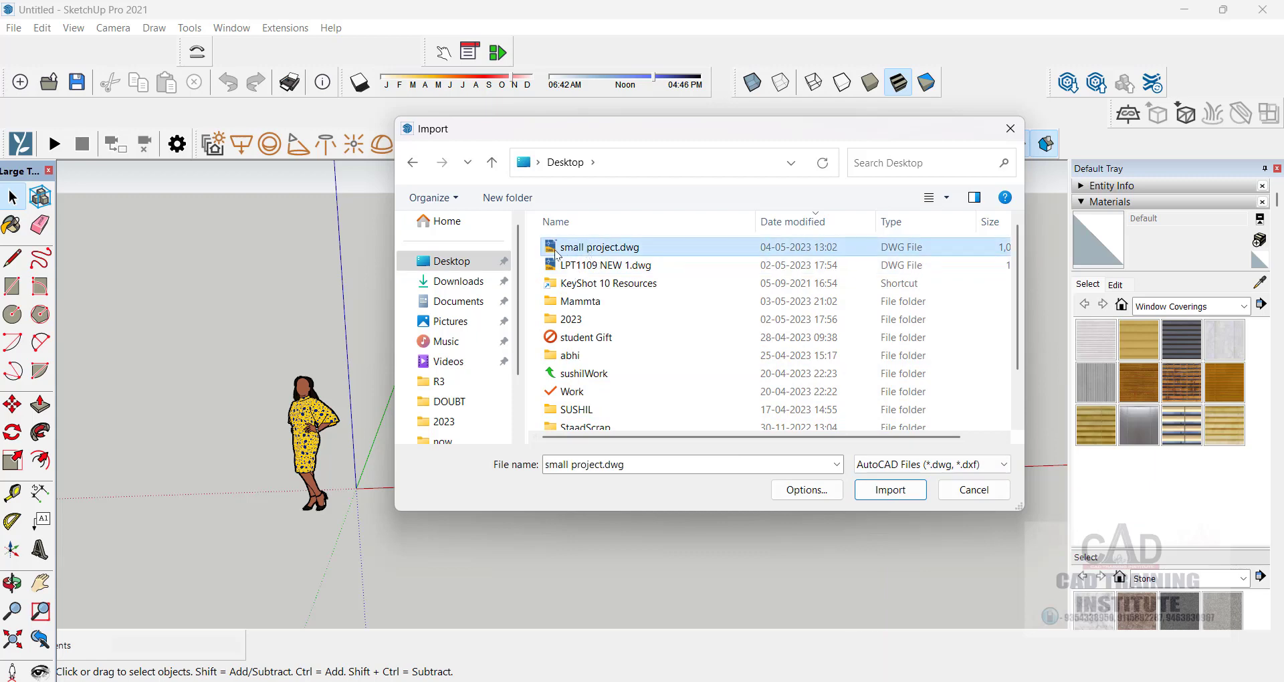
click(890, 491)
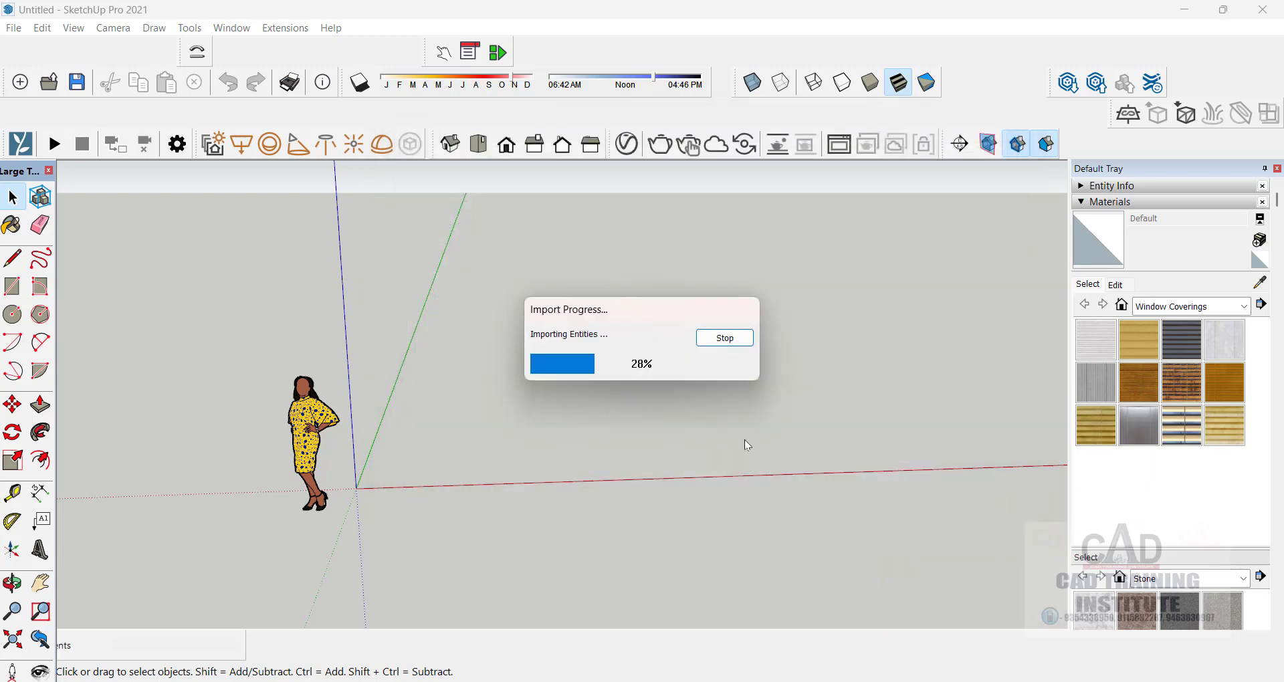
click(725, 473)
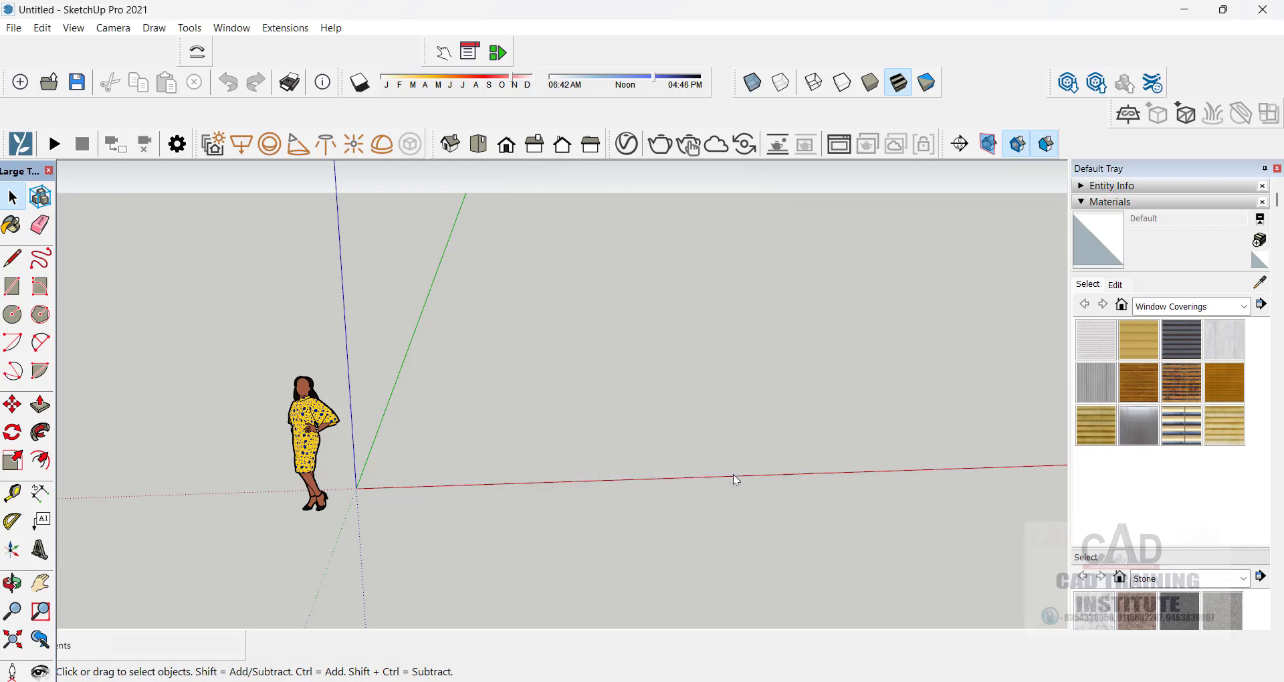
- Inspect the imported floor plans, their surrounding frame and the stray plant symbols from several angles
mouse_move(614, 362)
middle_down()
mouse_move(615, 584)
mouse_move(588, 467)
mouse_move(604, 363)
middle_up()
scroll(780, 452, up, 6)
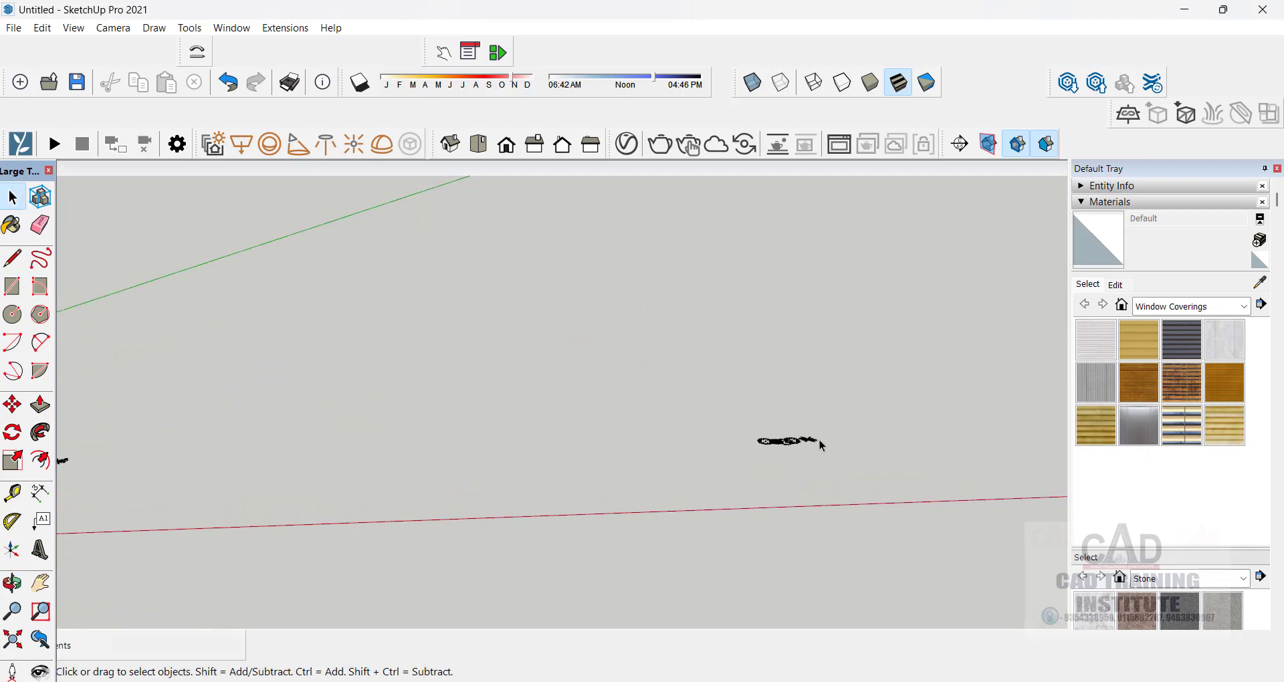
middle_drag(745, 421, 733, 473)
scroll(720, 401, down, 8)
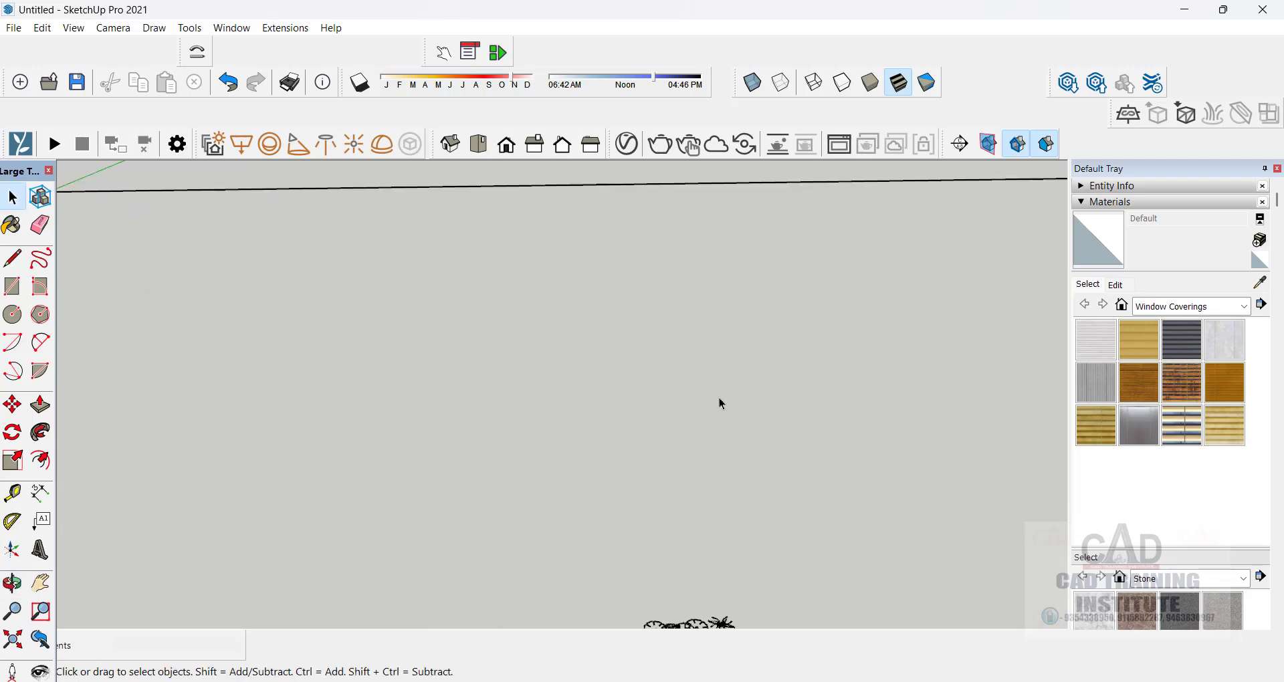
middle_drag(670, 357, 427, 461)
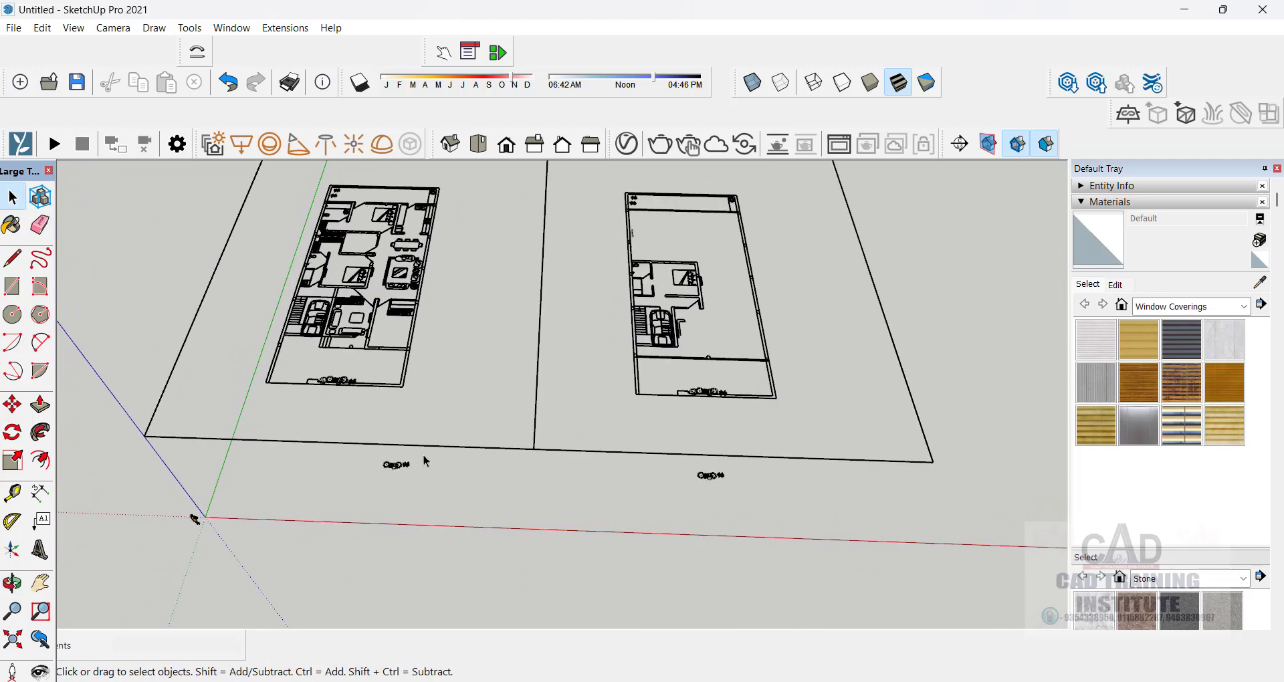
scroll(122, 383, up, 5)
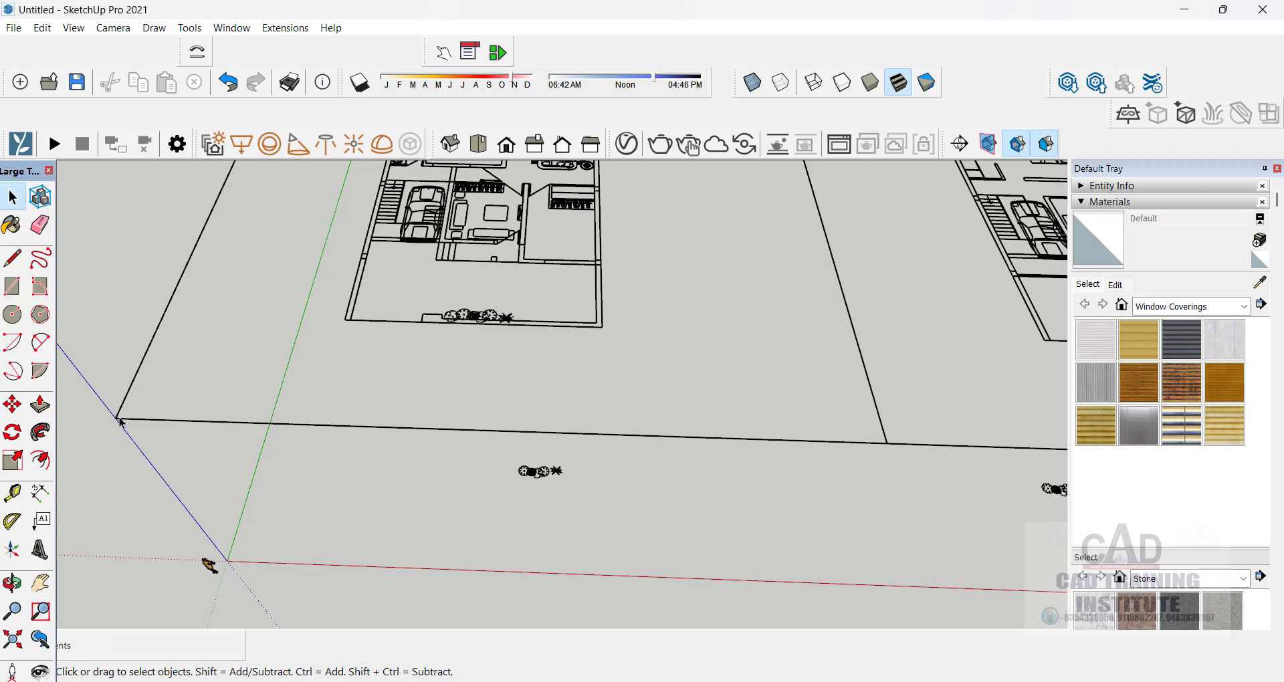
middle_drag(119, 425, 155, 393)
scroll(636, 350, down, 8)
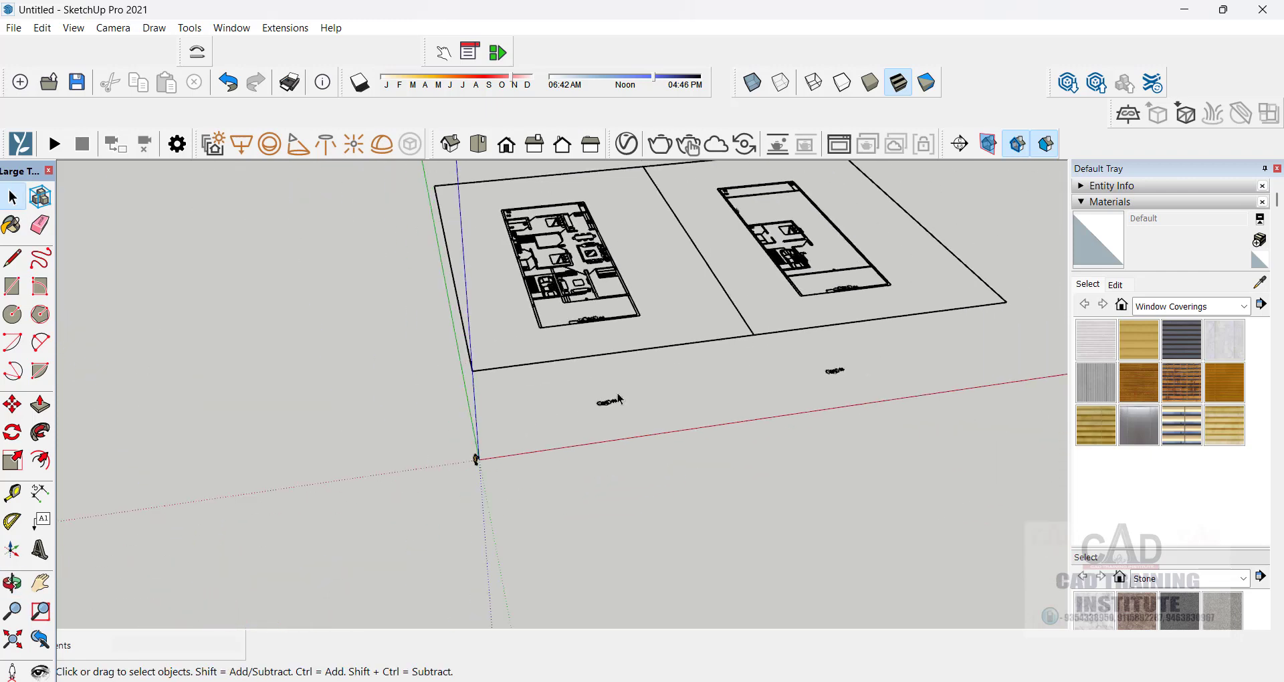
middle_drag(709, 361, 611, 366)
scroll(588, 401, up, 6)
scroll(596, 408, down, 3)
scroll(596, 431, down, 5)
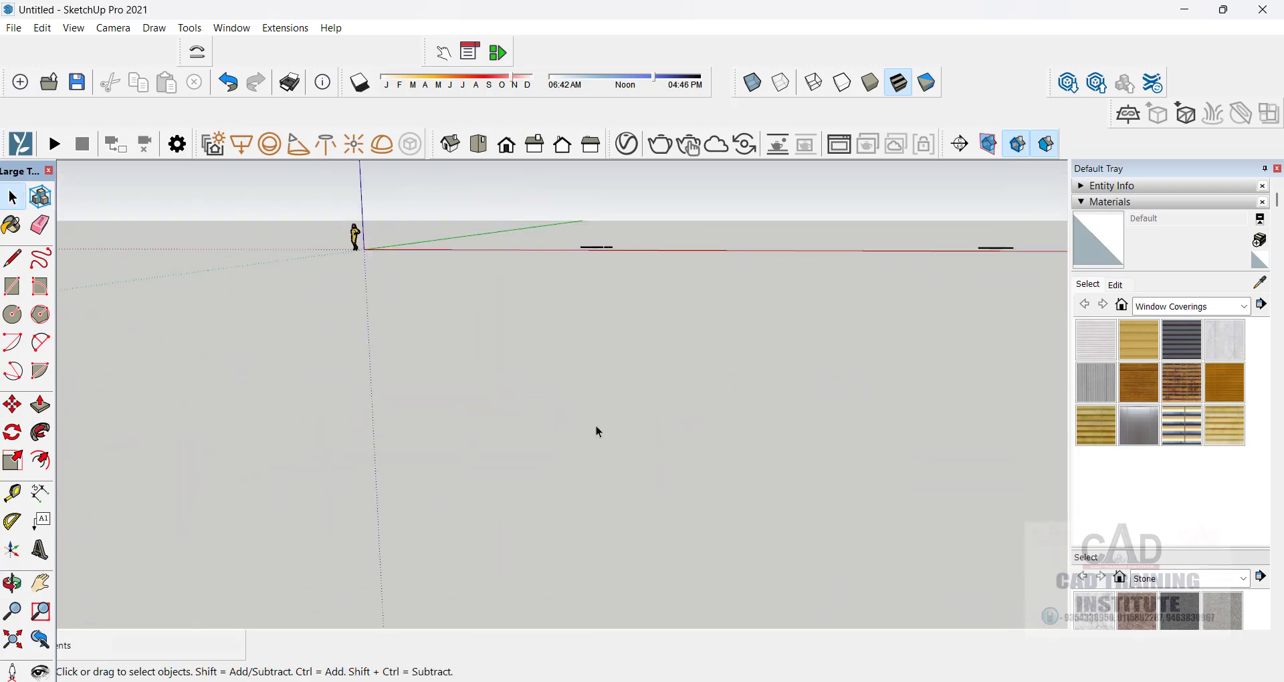
- Explode the imported drawing component and delete the two stray plant symbols outside the frame
middle_drag(596, 454, 639, 373)
click(627, 307)
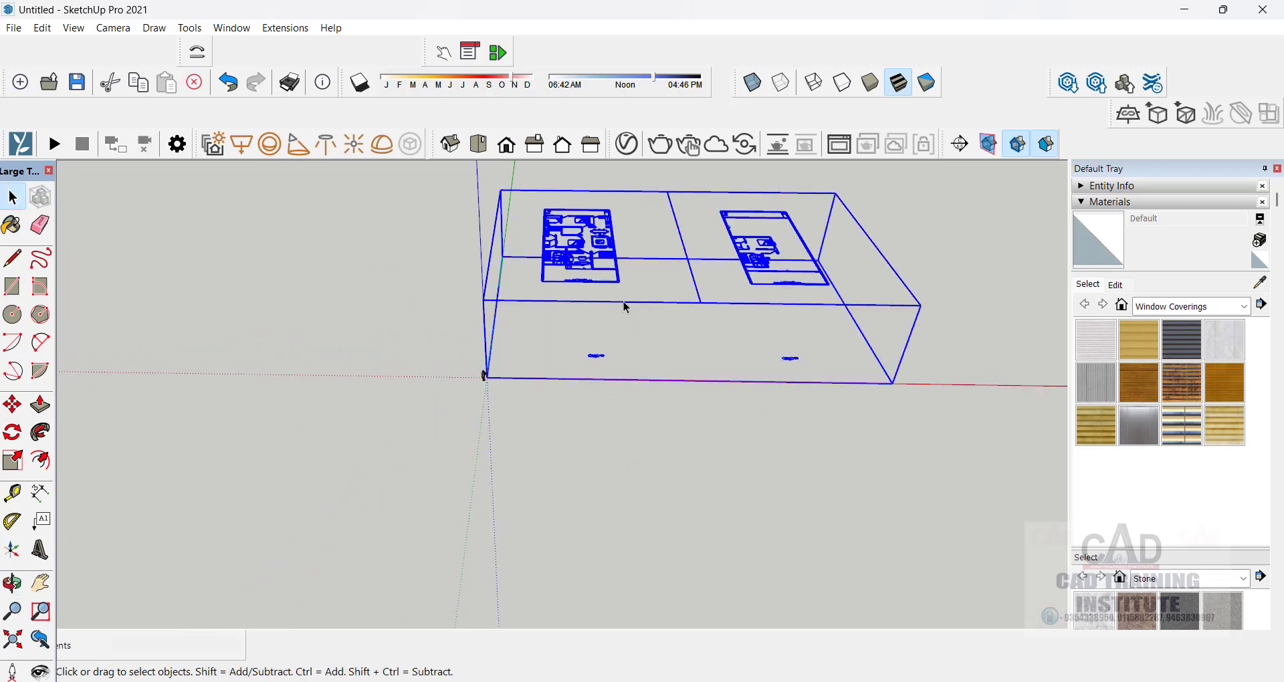
right_click(626, 307)
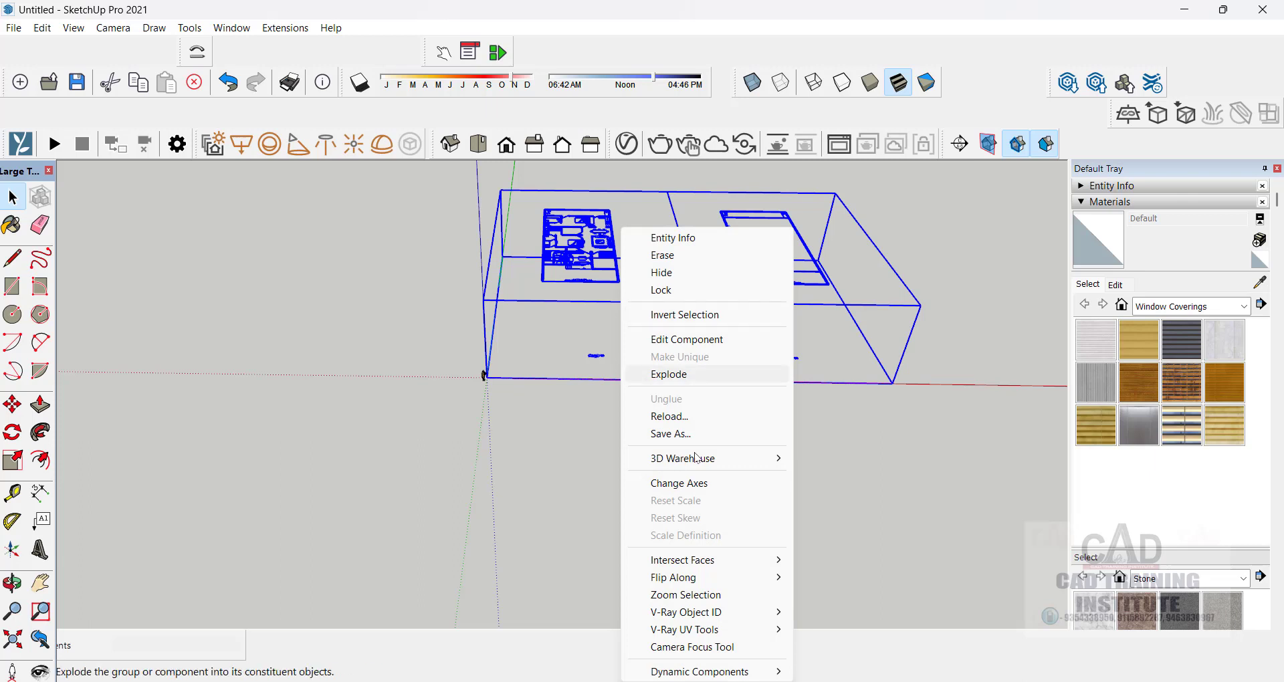
click(670, 374)
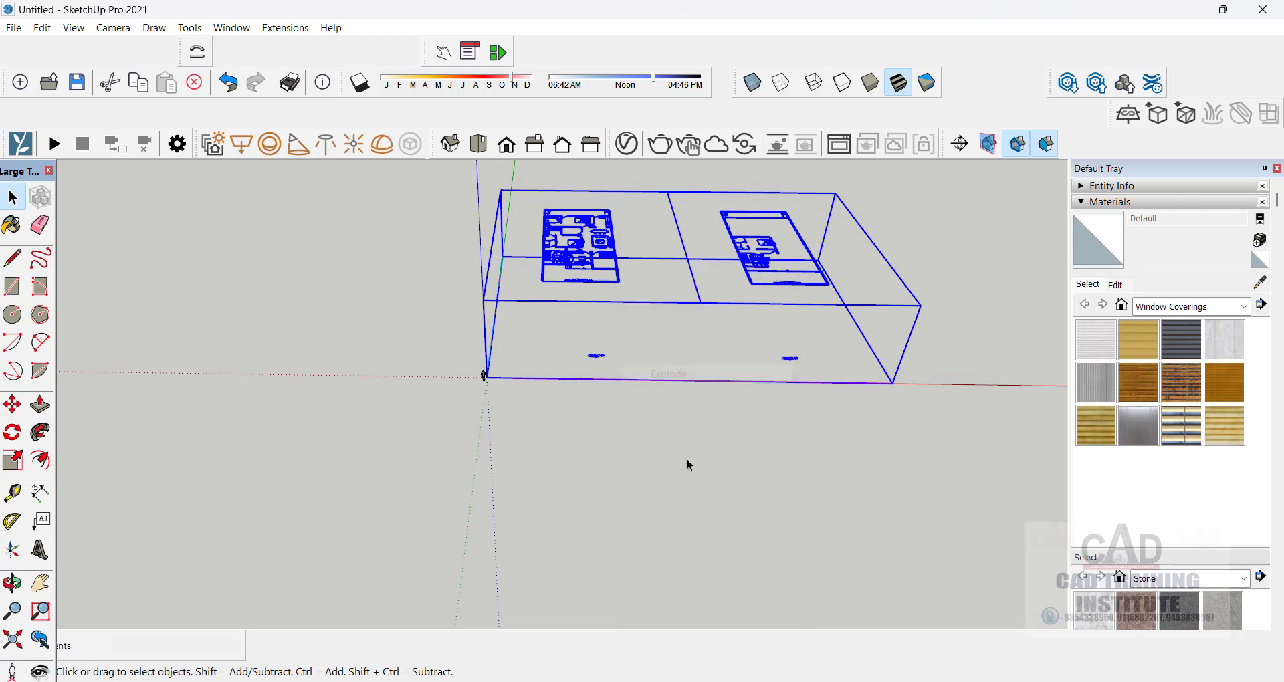
click(685, 467)
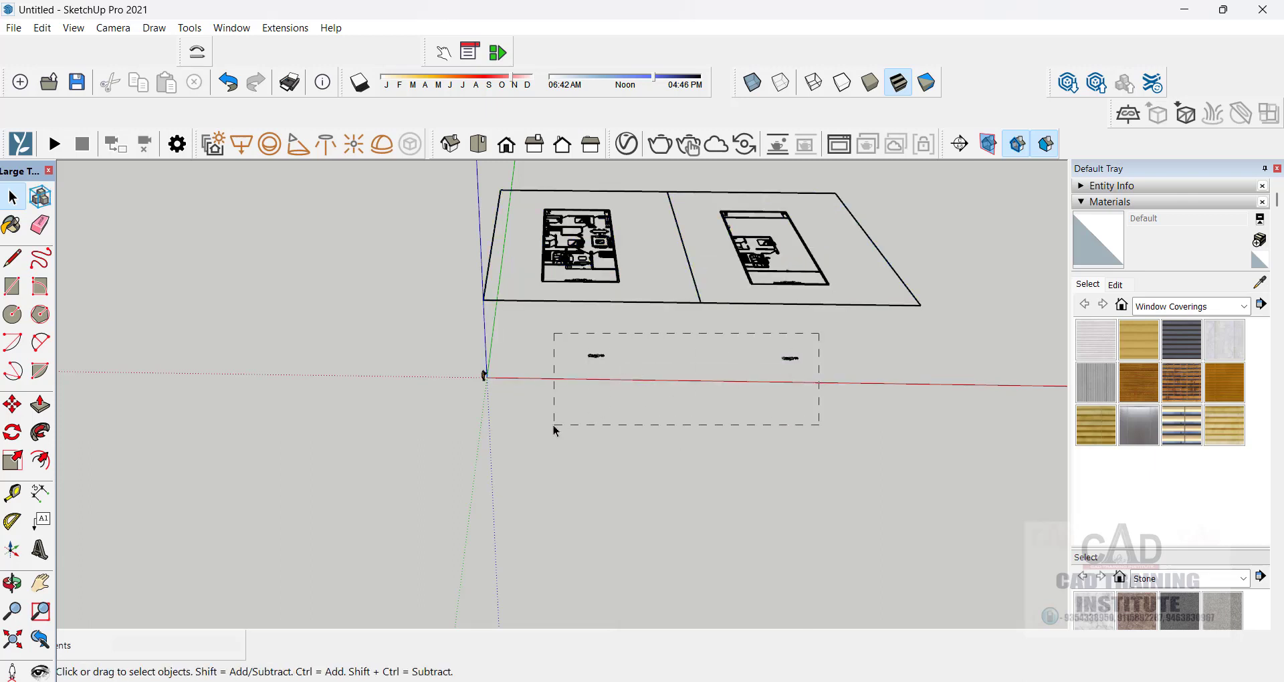
drag(554, 427, 555, 428)
key(Delete)
- Move both floor plans with their frame so that the frame's near corner lies at the axes origin
scroll(608, 381, up, 10)
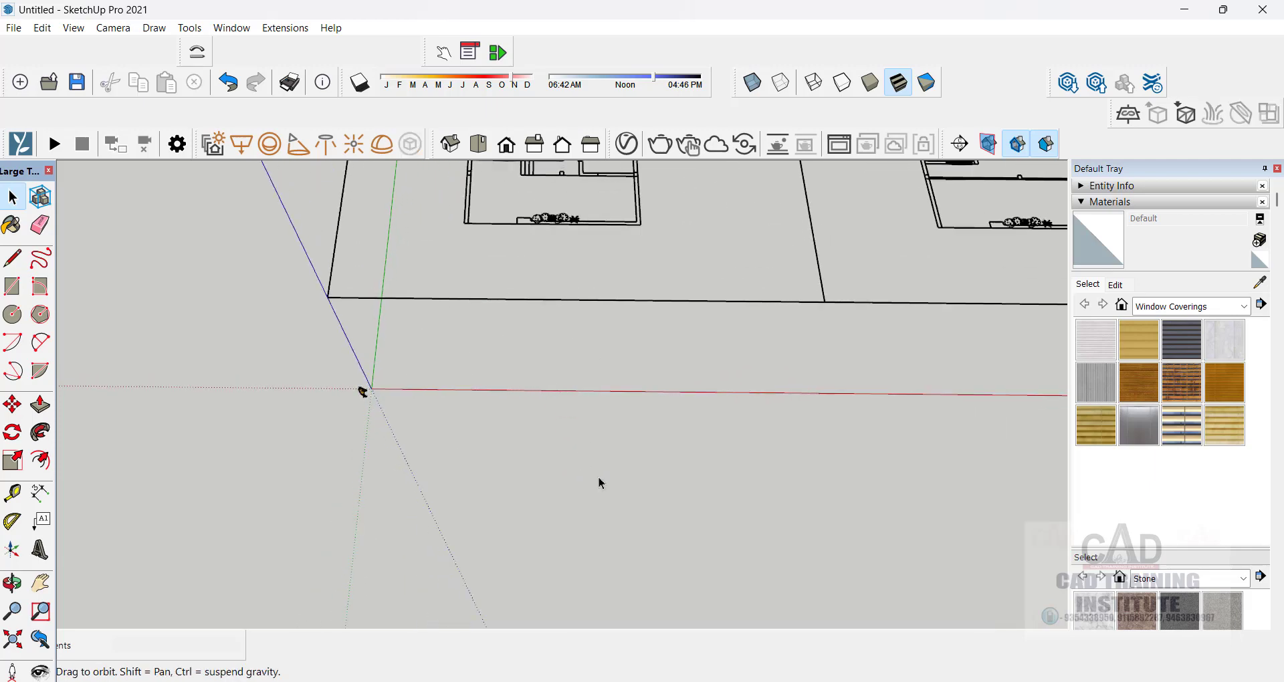
scroll(541, 228, up, 2)
scroll(526, 394, down, 8)
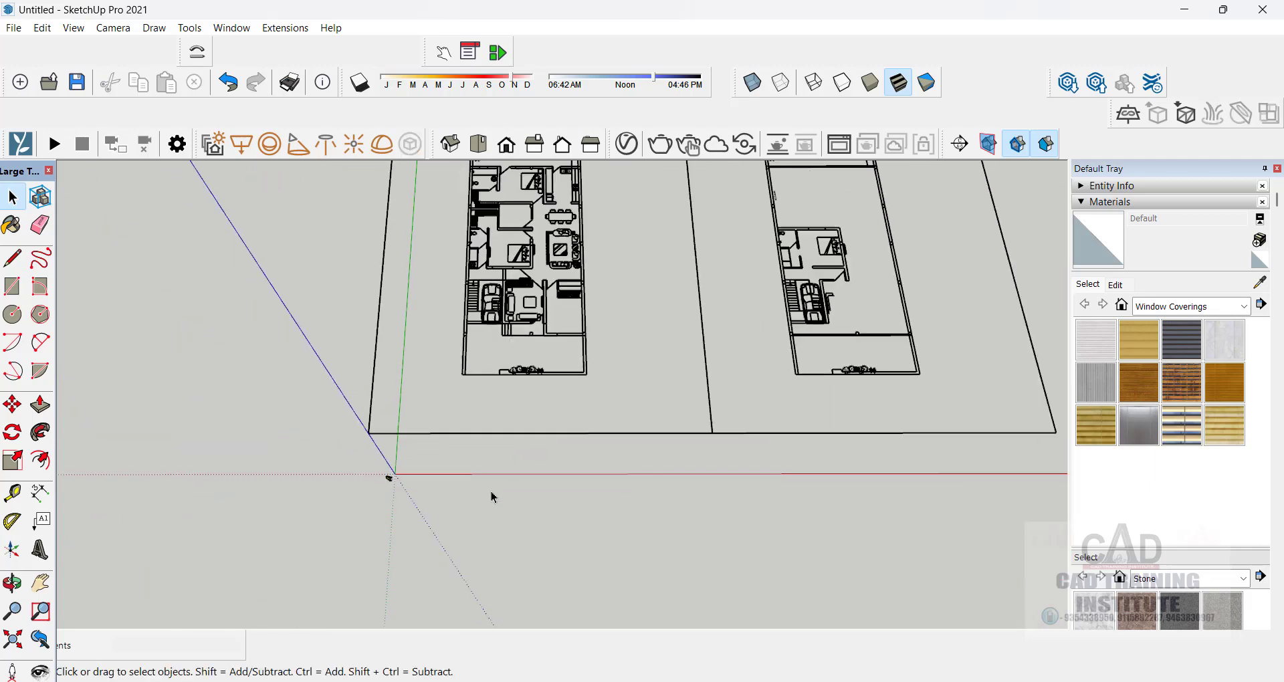
middle_drag(493, 495, 519, 287)
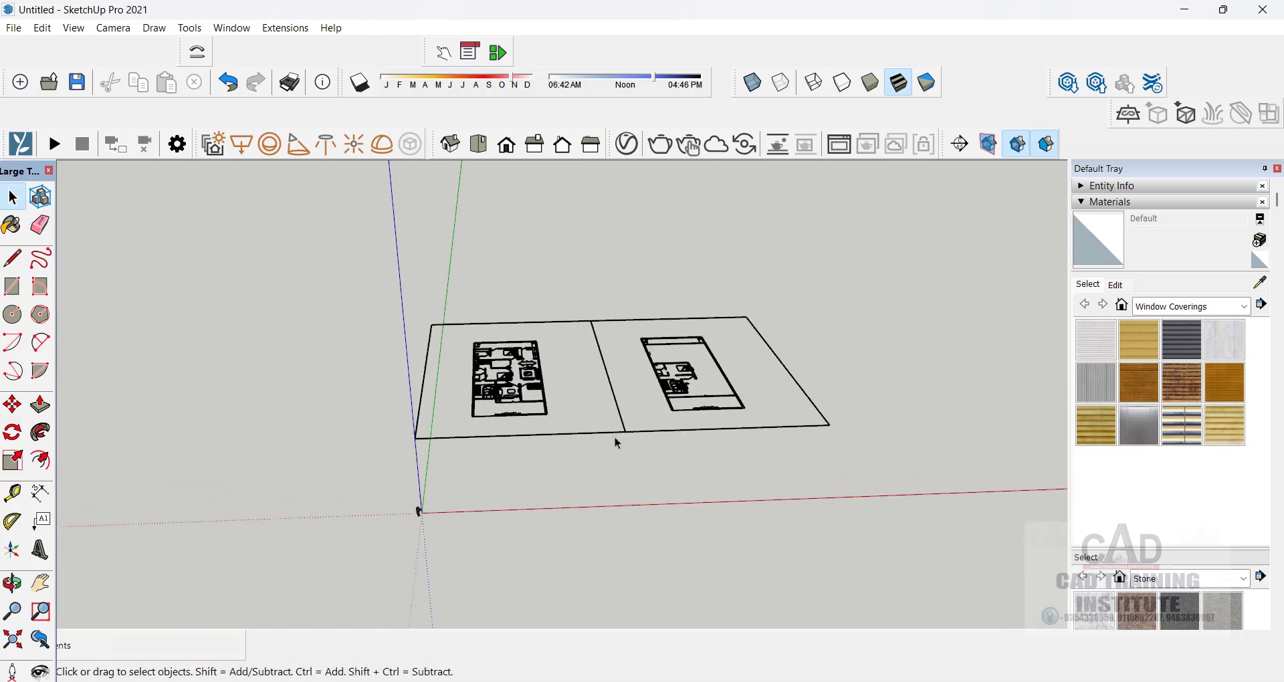
drag(363, 468, 361, 466)
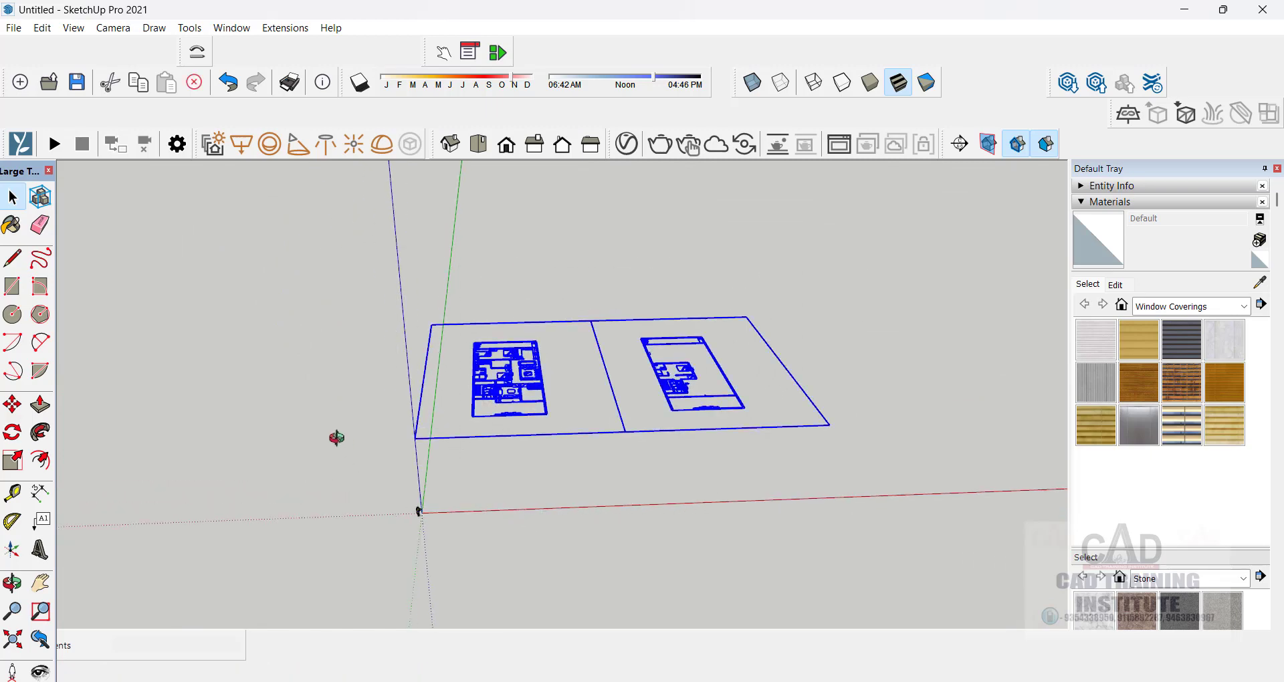
middle_drag(335, 438, 306, 491)
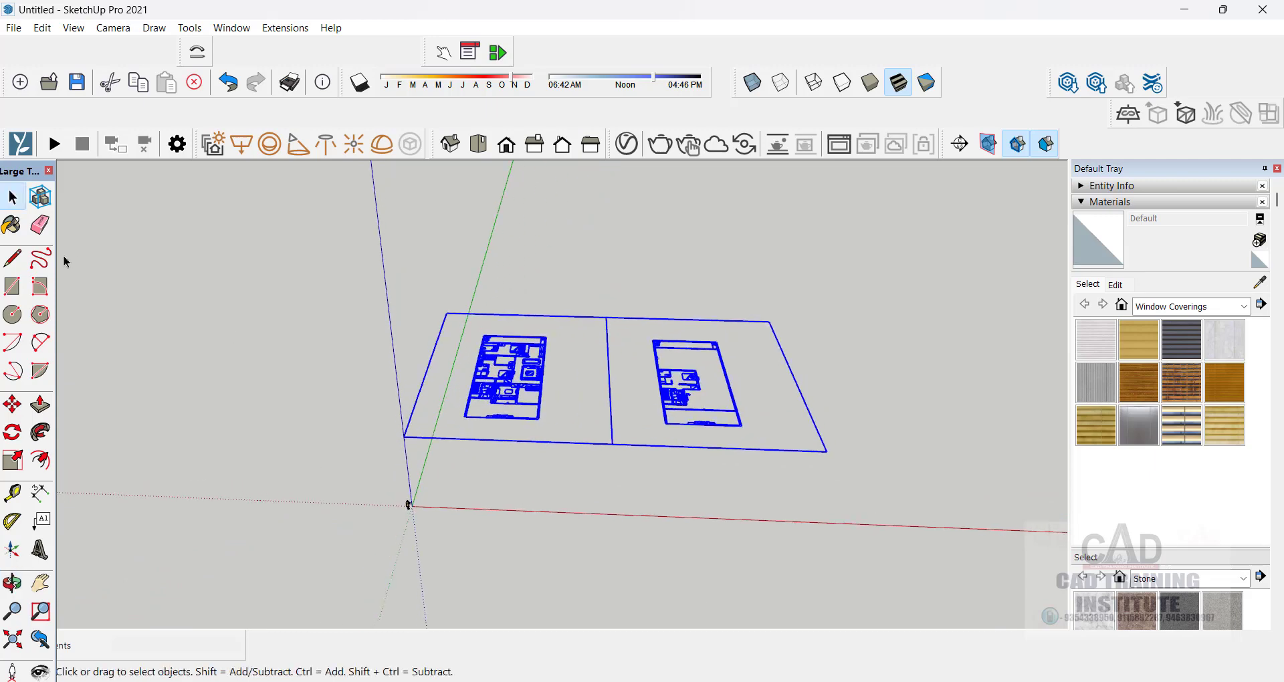
click(13, 408)
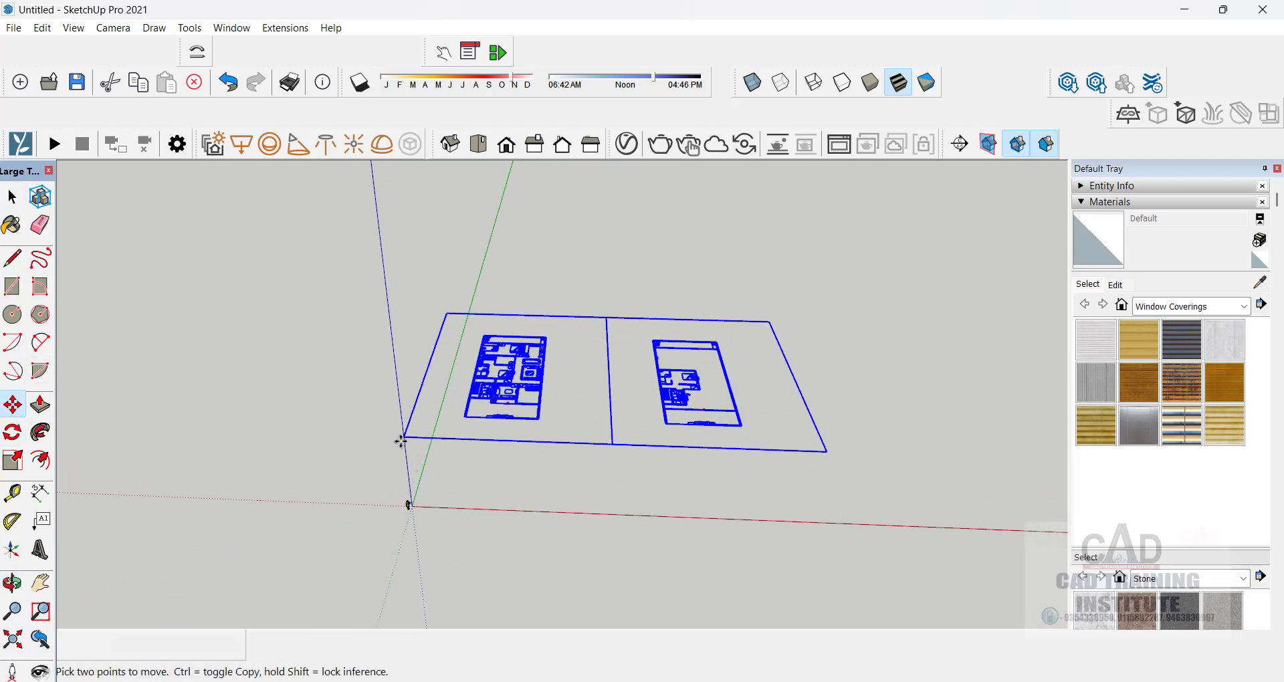
click(403, 436)
click(409, 504)
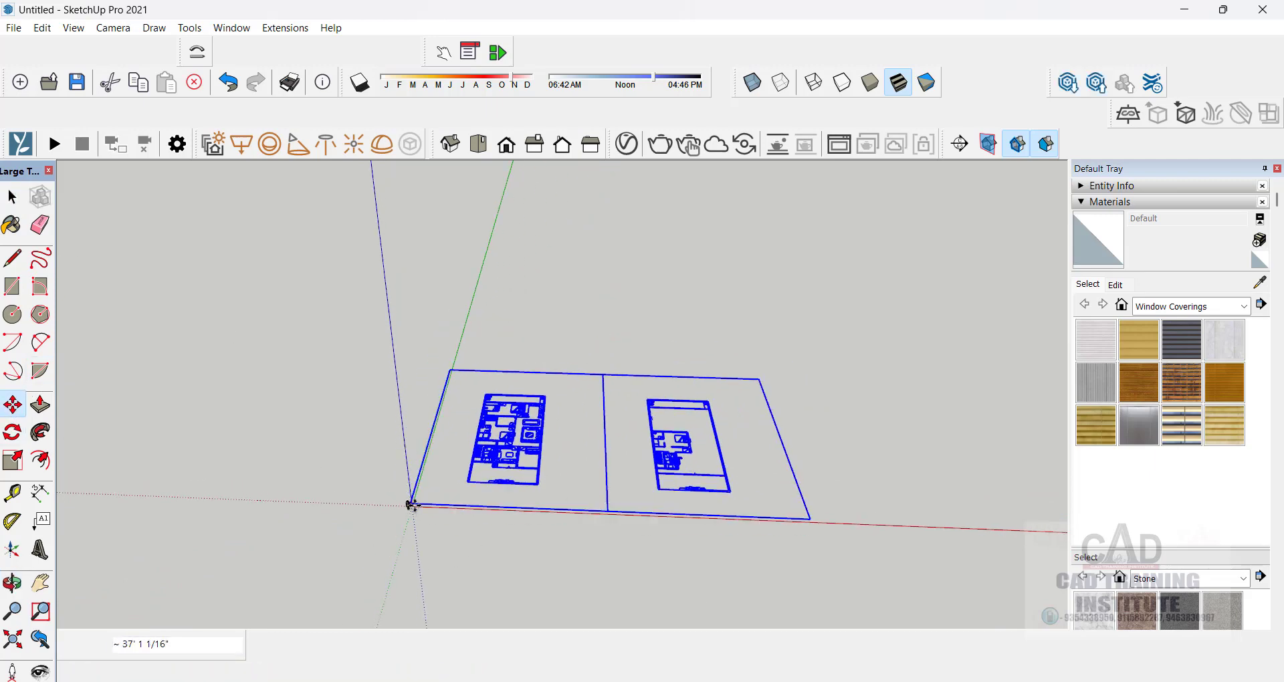
- Refine the drawing's placement by bringing the frame corner exactly onto the axes origin, and clear the selection
scroll(407, 536, up, 1)
scroll(428, 507, up, 5)
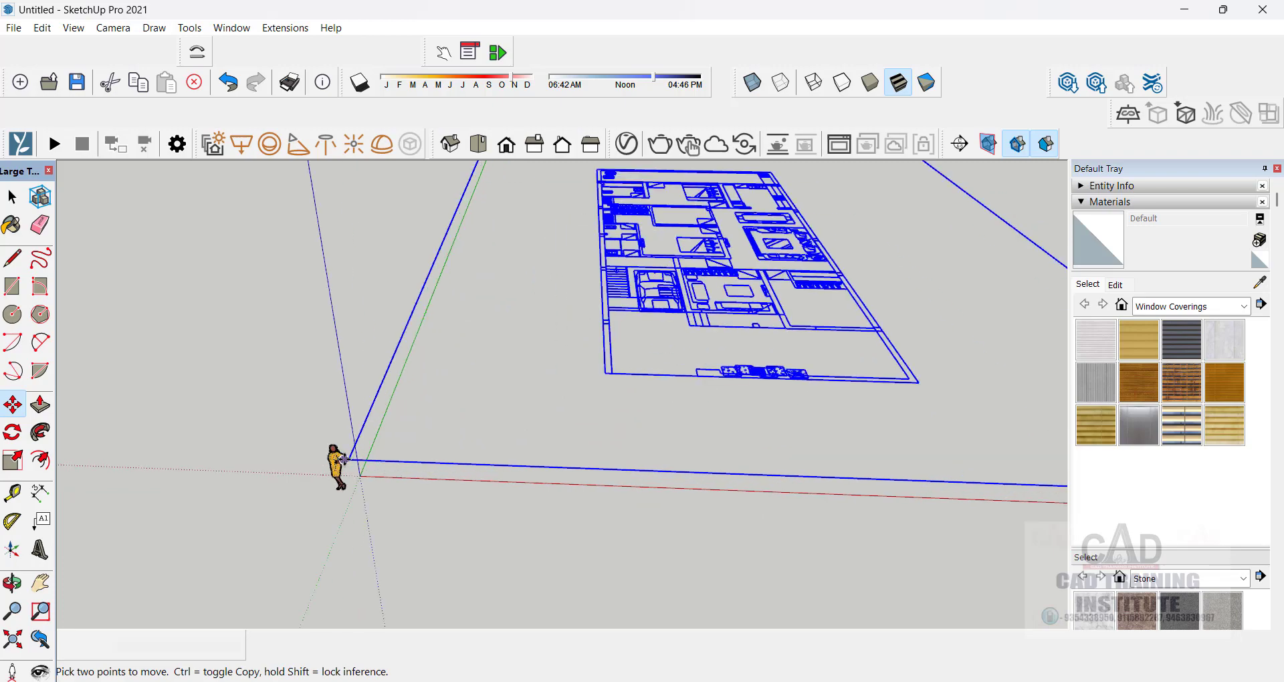
scroll(342, 461, down, 3)
scroll(357, 471, down, 3)
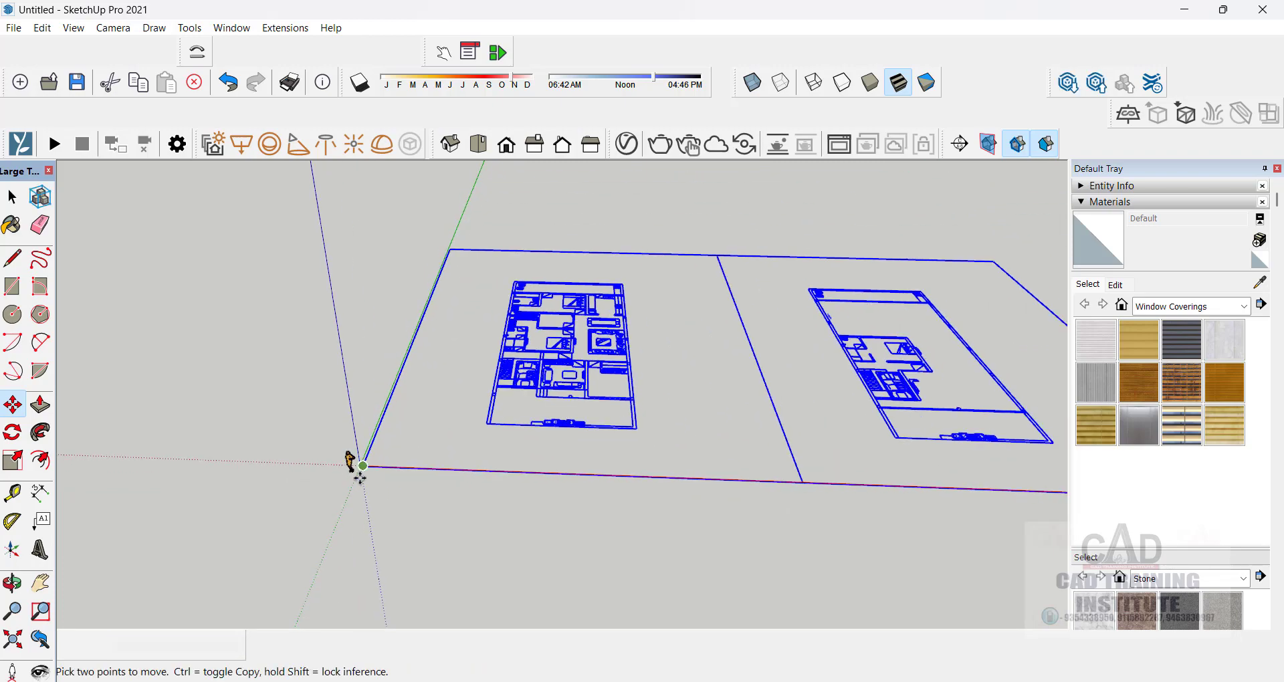
scroll(359, 478, up, 5)
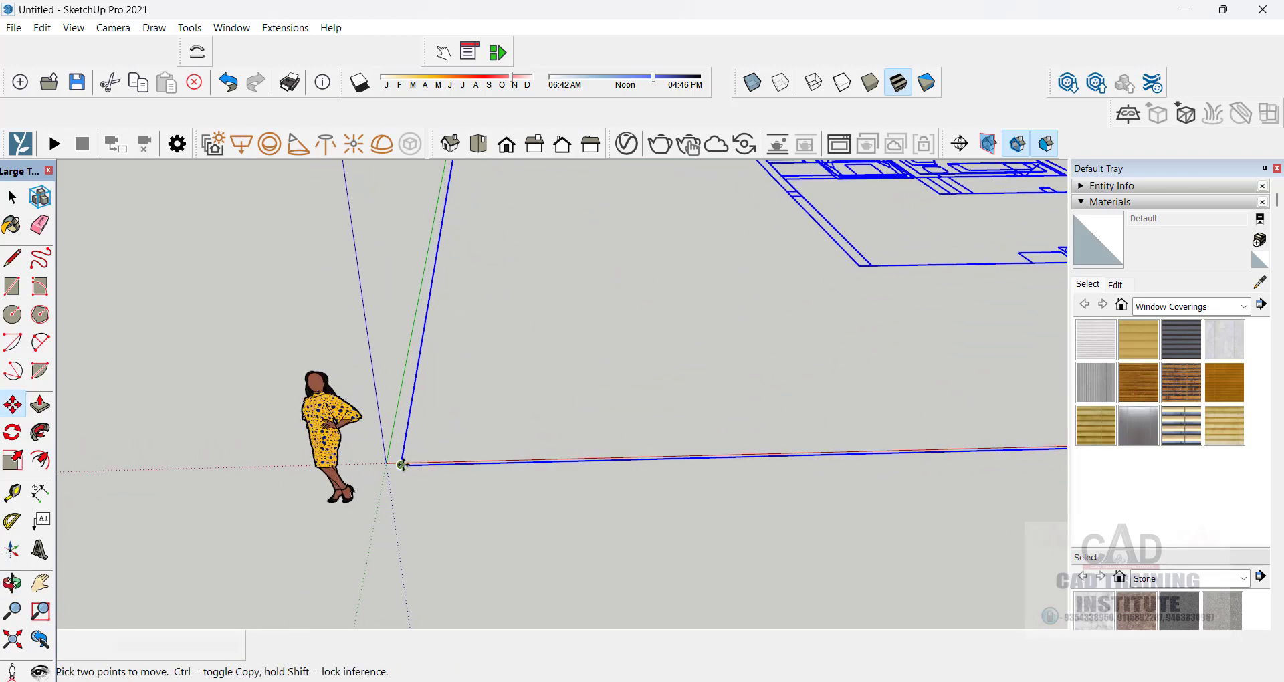
scroll(479, 481, down, 4)
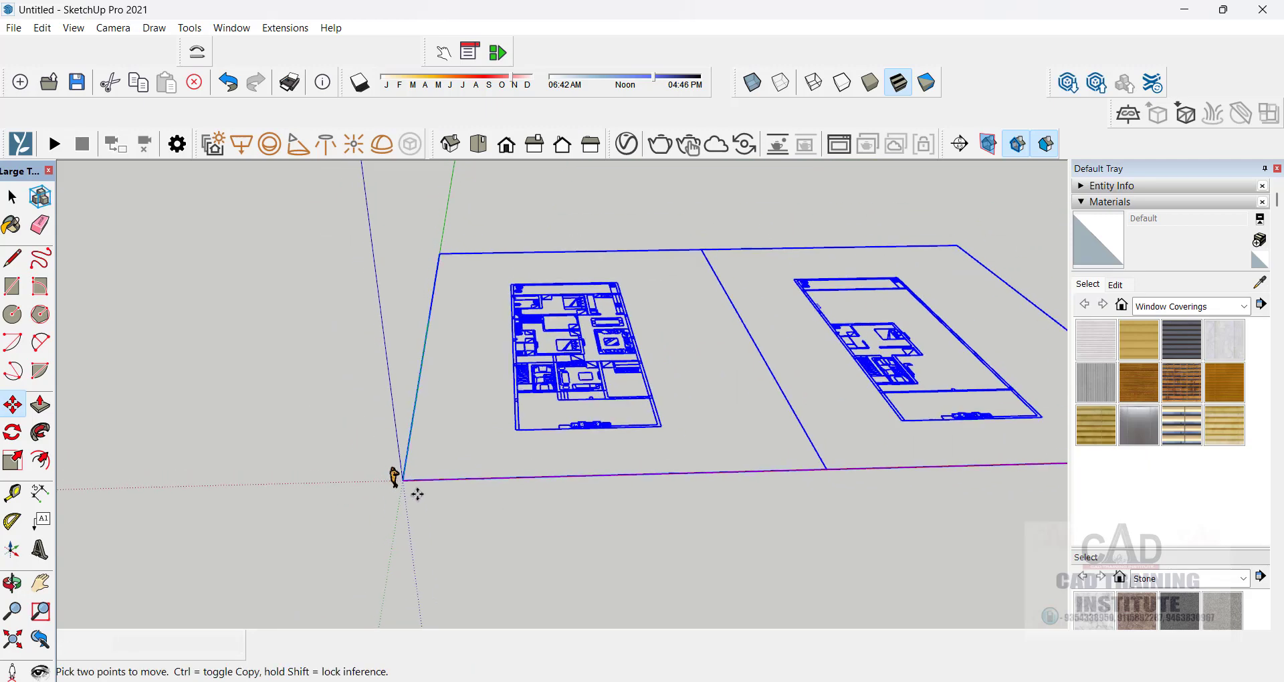
click(13, 199)
click(236, 346)
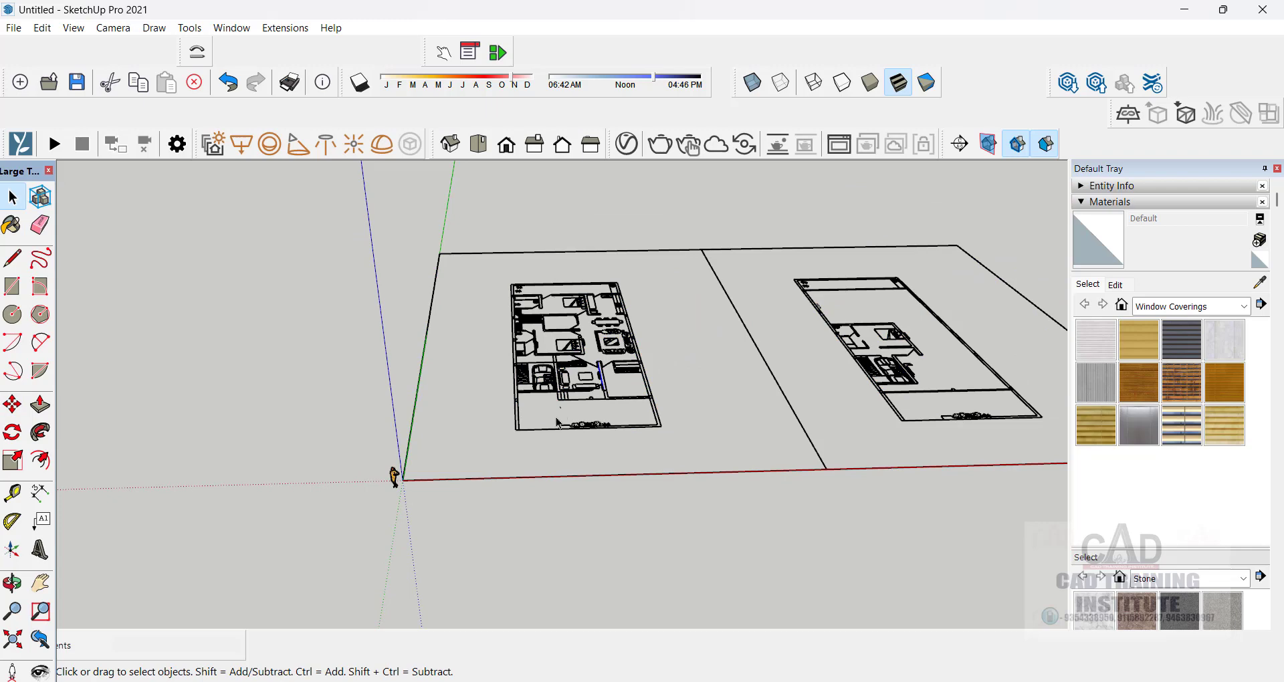
- Copy both framed floor plans about 219' 10" along the red axis from the origin corner, and clear the selection
scroll(557, 423, down, 2)
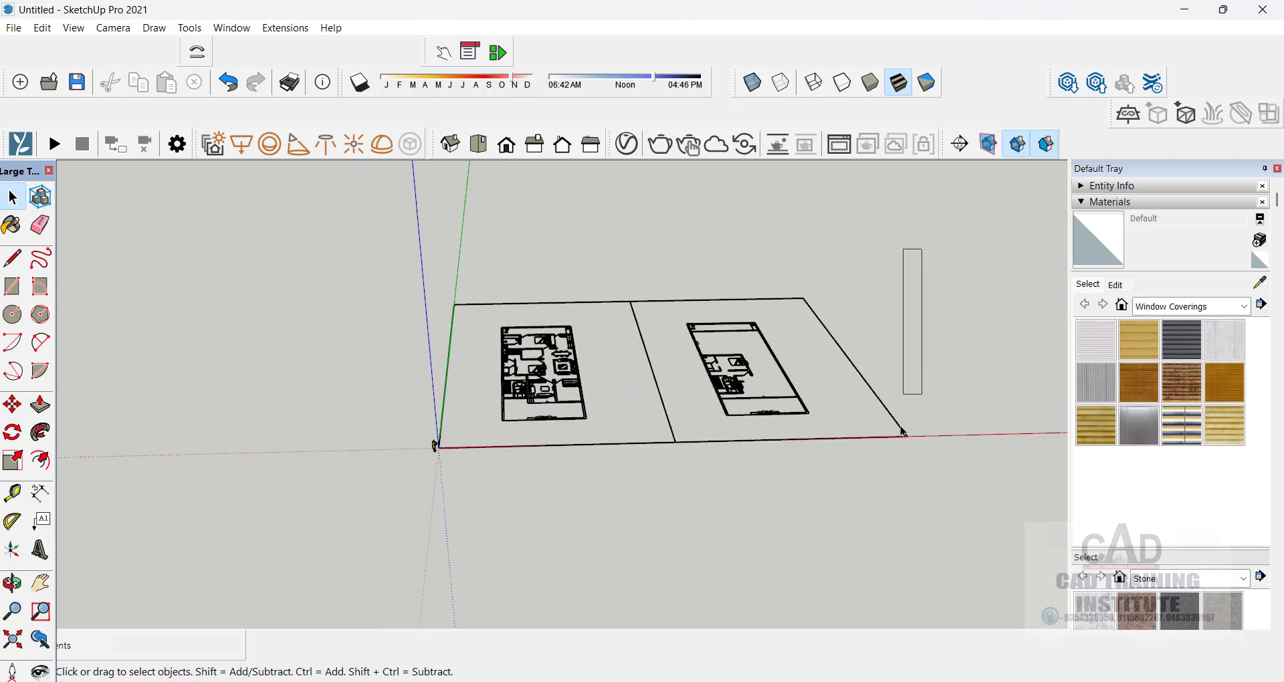
drag(381, 509, 381, 510)
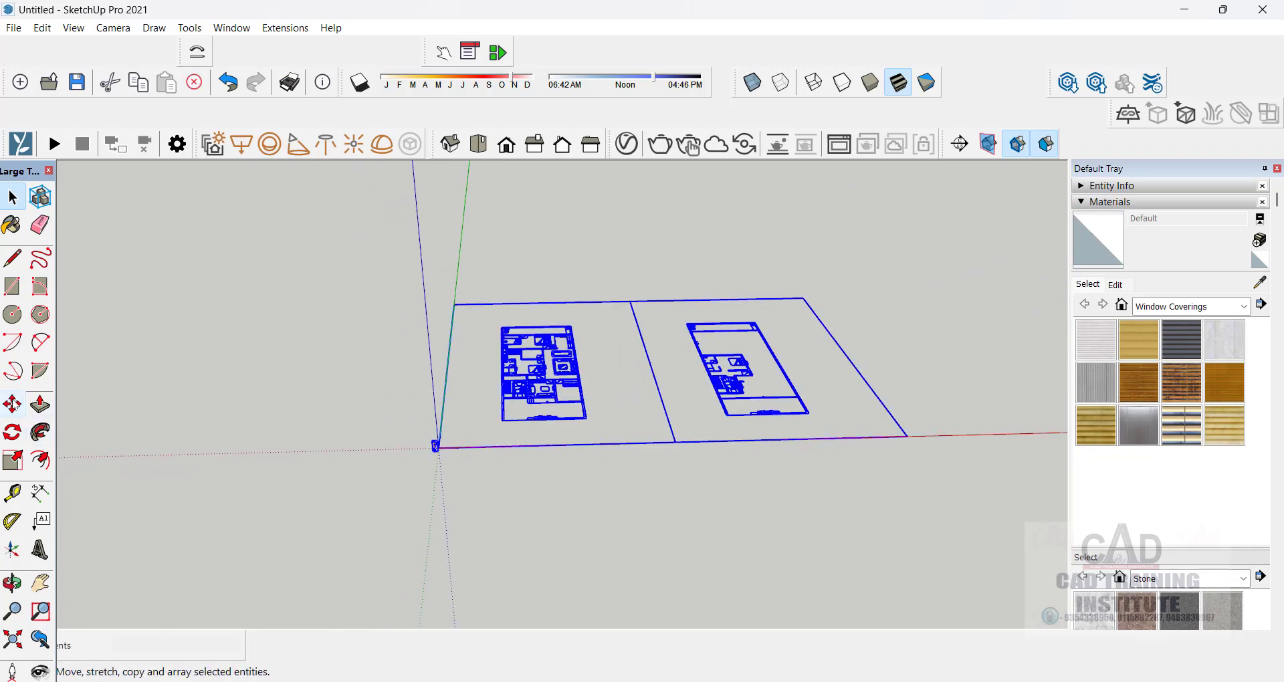
click(13, 405)
click(436, 450)
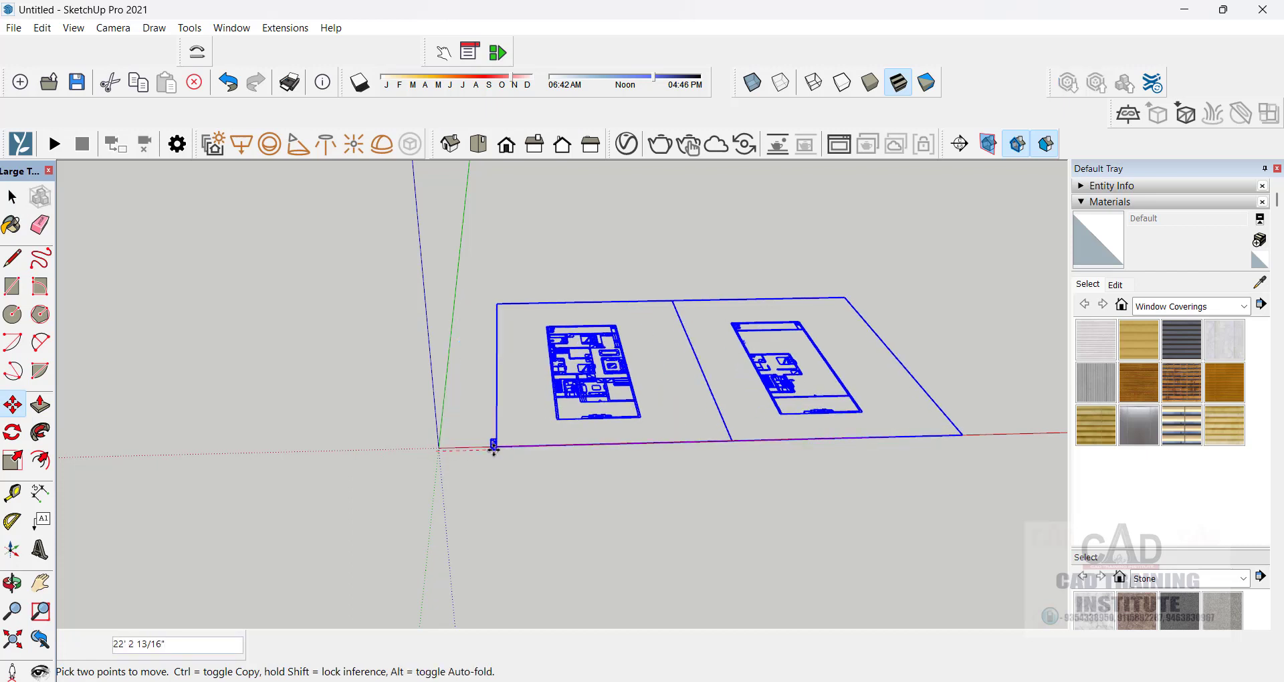
scroll(461, 444, down, 3)
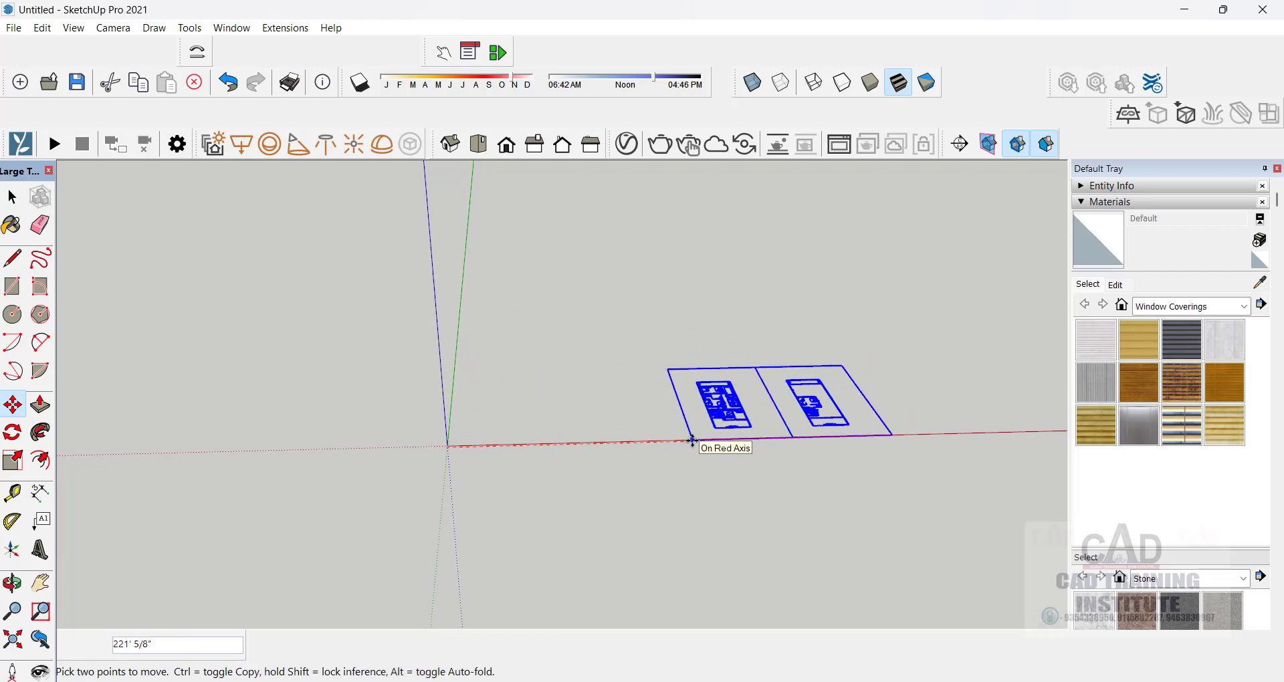
key(ctrl)
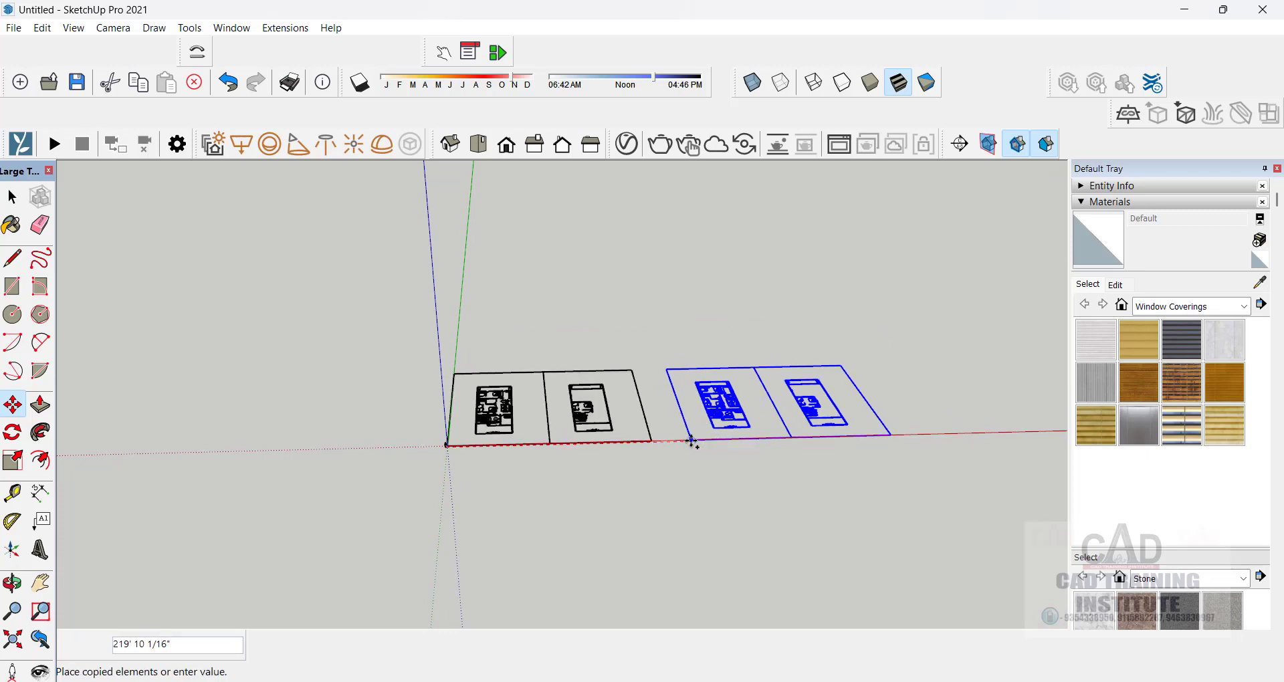
click(690, 441)
click(12, 196)
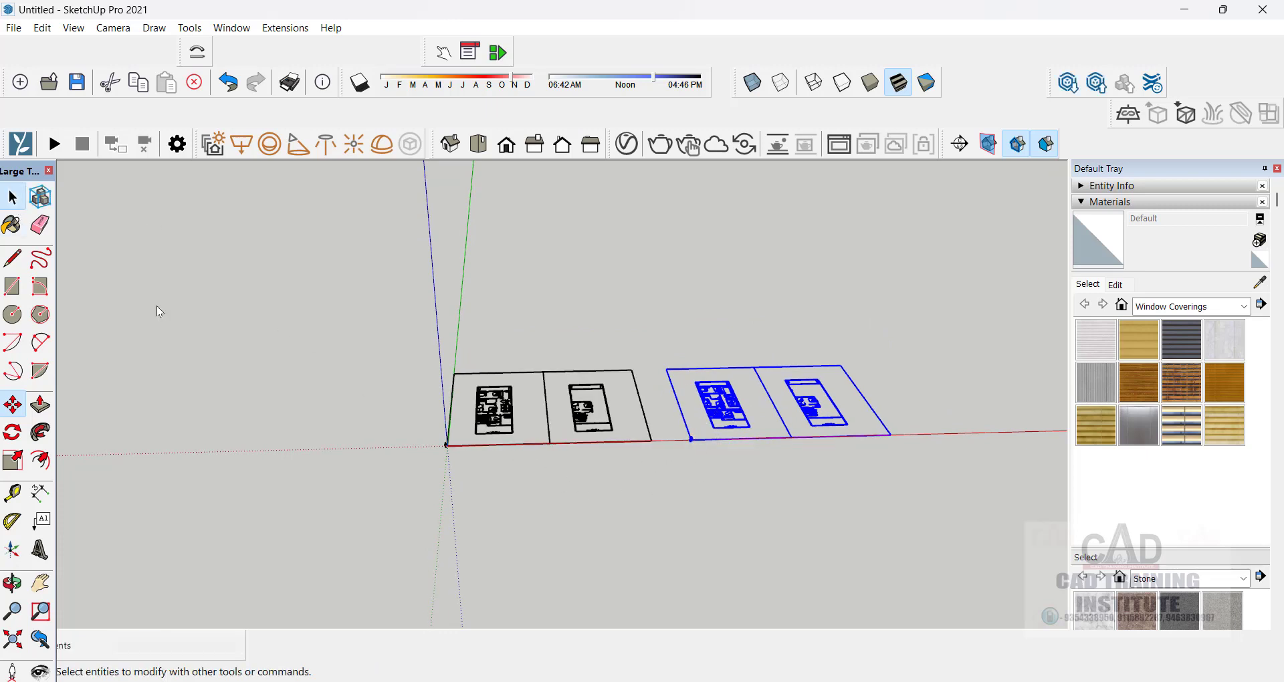
click(159, 311)
scroll(708, 402, up, 1)
middle_drag(598, 442, 330, 501)
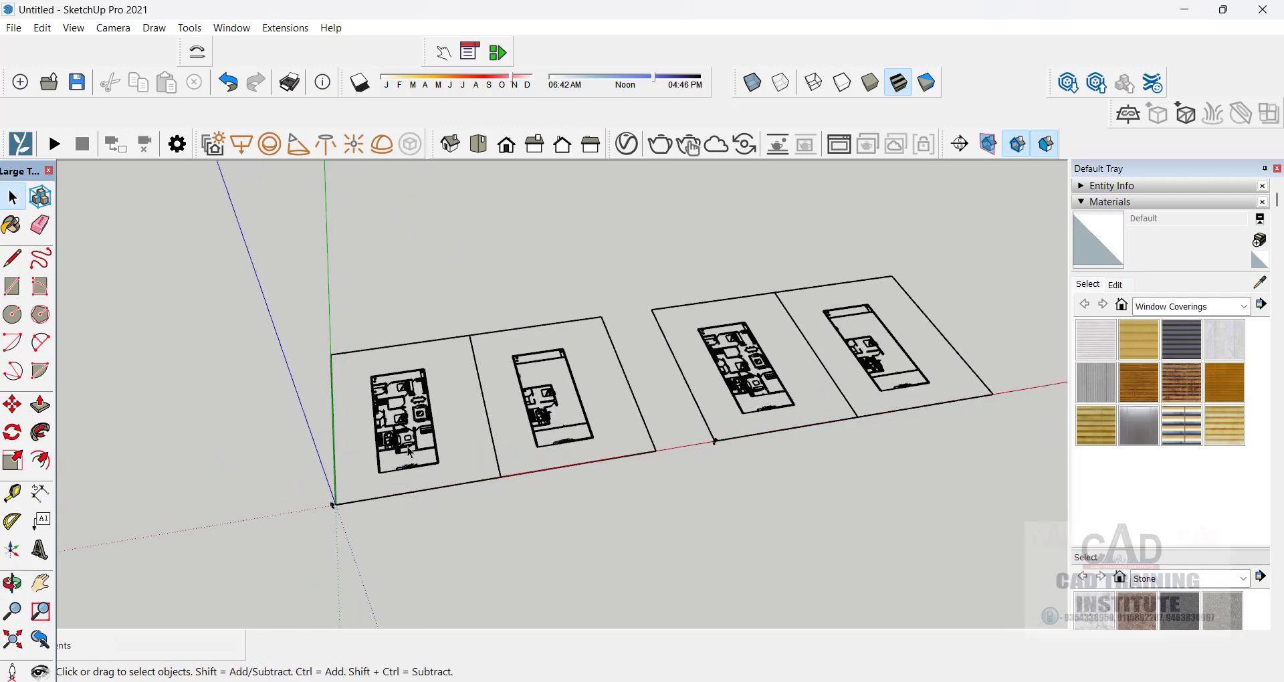
scroll(261, 570, up, 3)
scroll(261, 570, down, 2)
scroll(296, 530, up, 1)
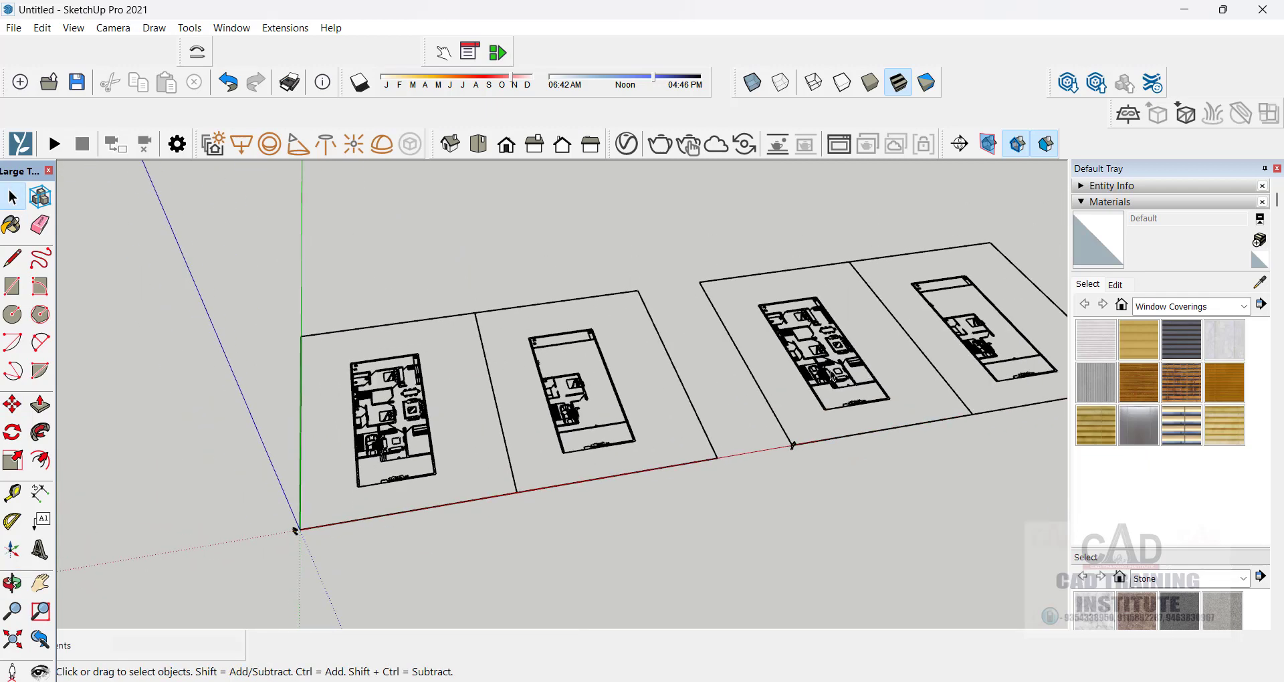
click(14, 29)
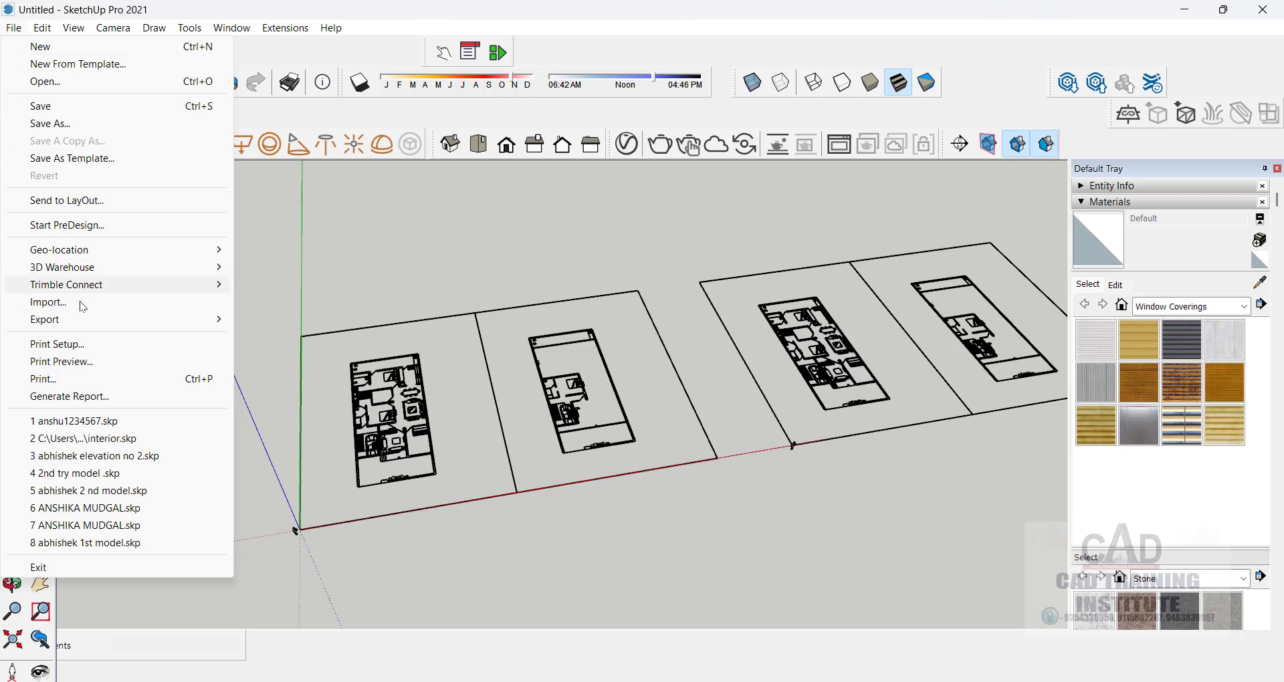
click(363, 236)
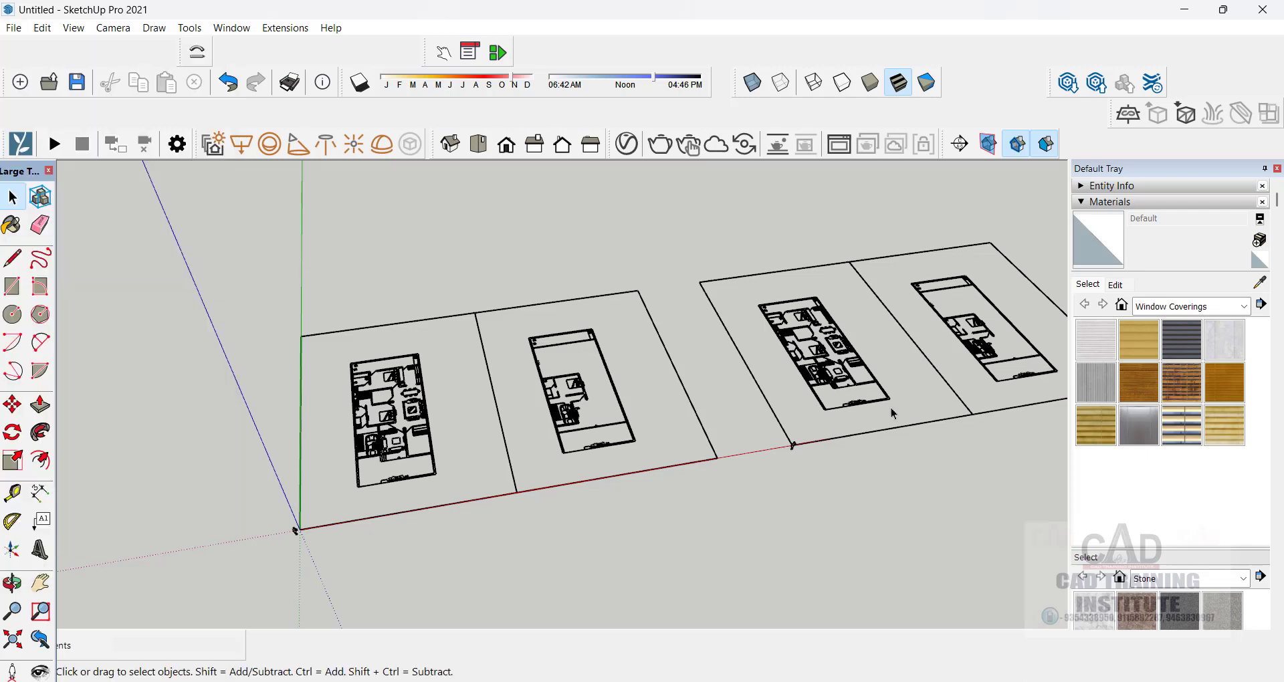
- Delete the duplicate scale figure standing at the near corner of the copied frame
middle_drag(647, 479, 768, 444)
scroll(794, 452, up, 5)
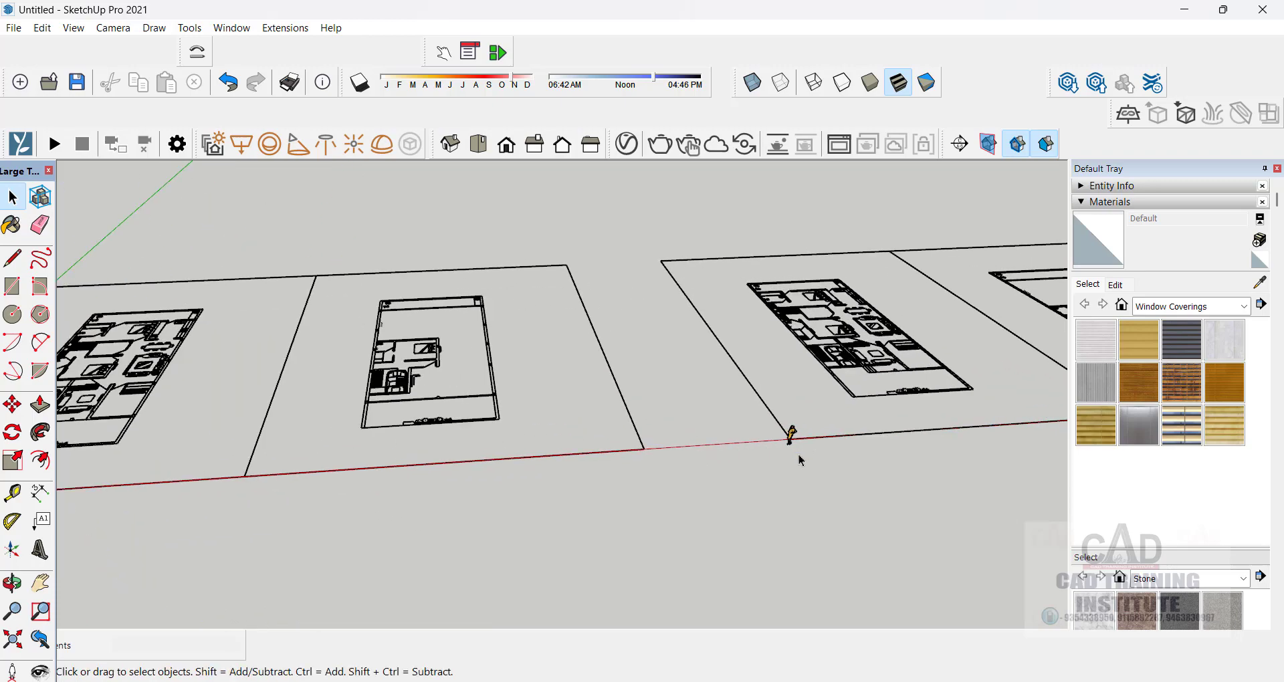
scroll(796, 430, up, 3)
scroll(796, 428, down, 5)
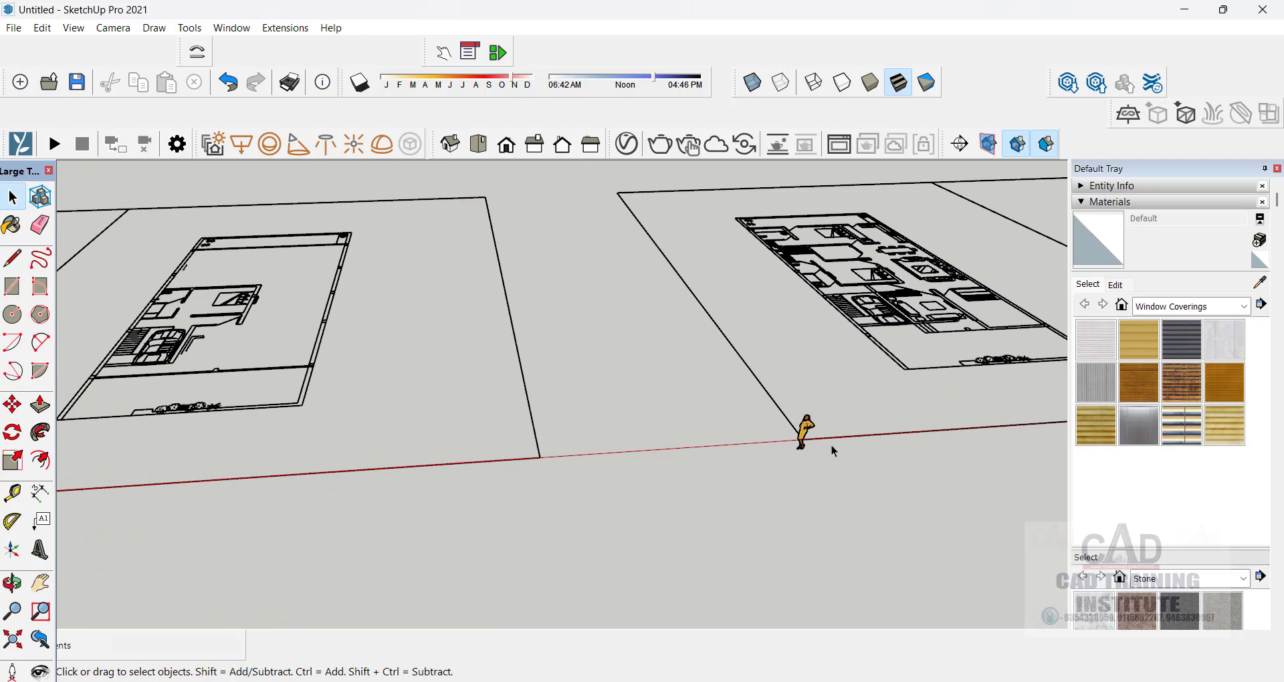
click(814, 436)
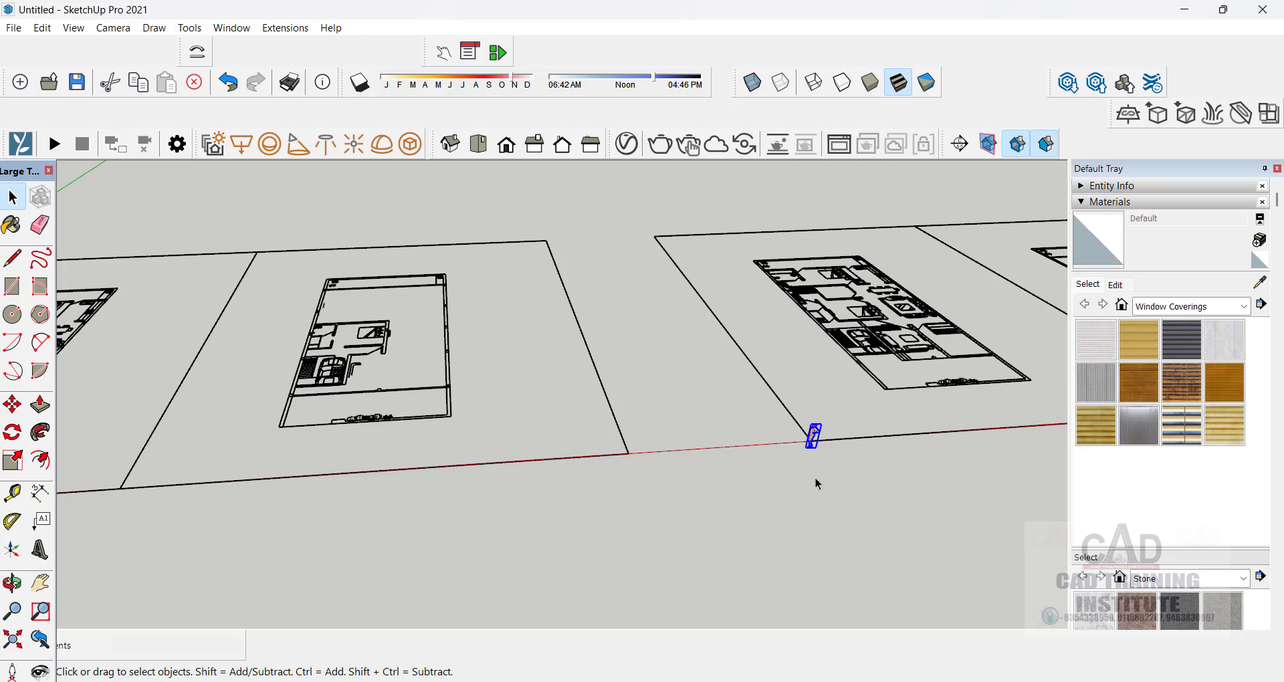
key(Delete)
- Examine the original floor plans and the scale figure at the axes origin up close
scroll(632, 444, down, 4)
scroll(115, 508, up, 5)
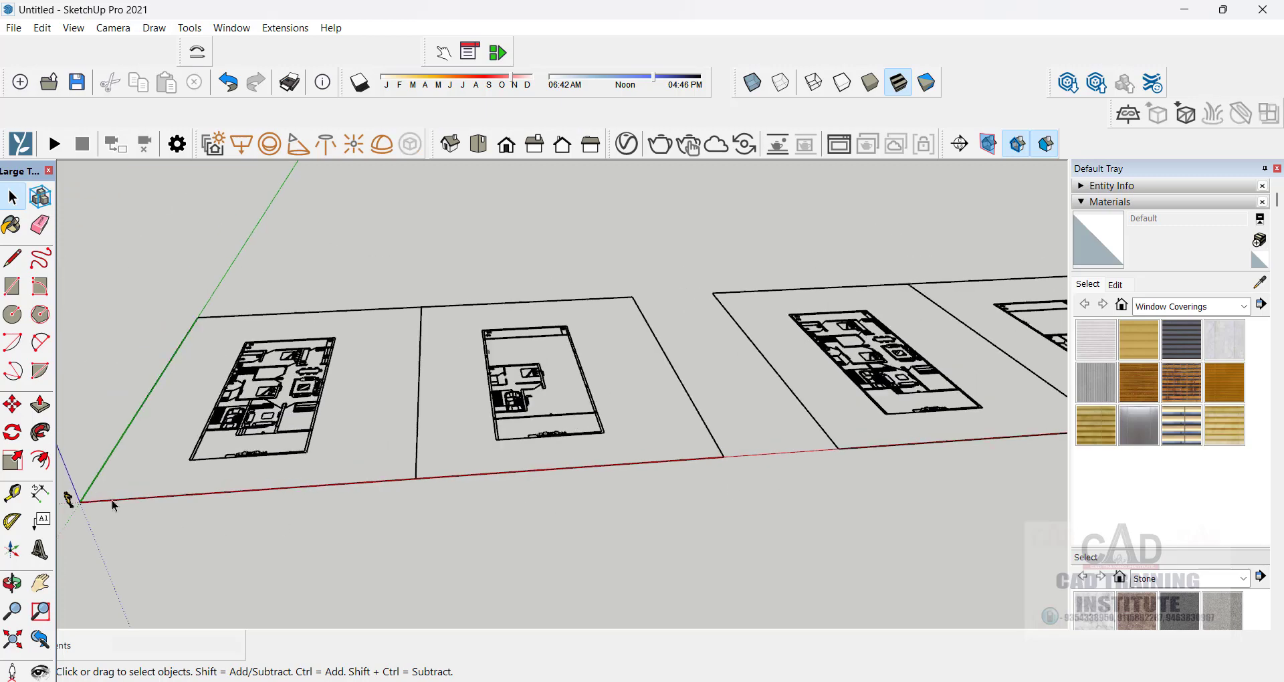
middle_drag(172, 464, 210, 496)
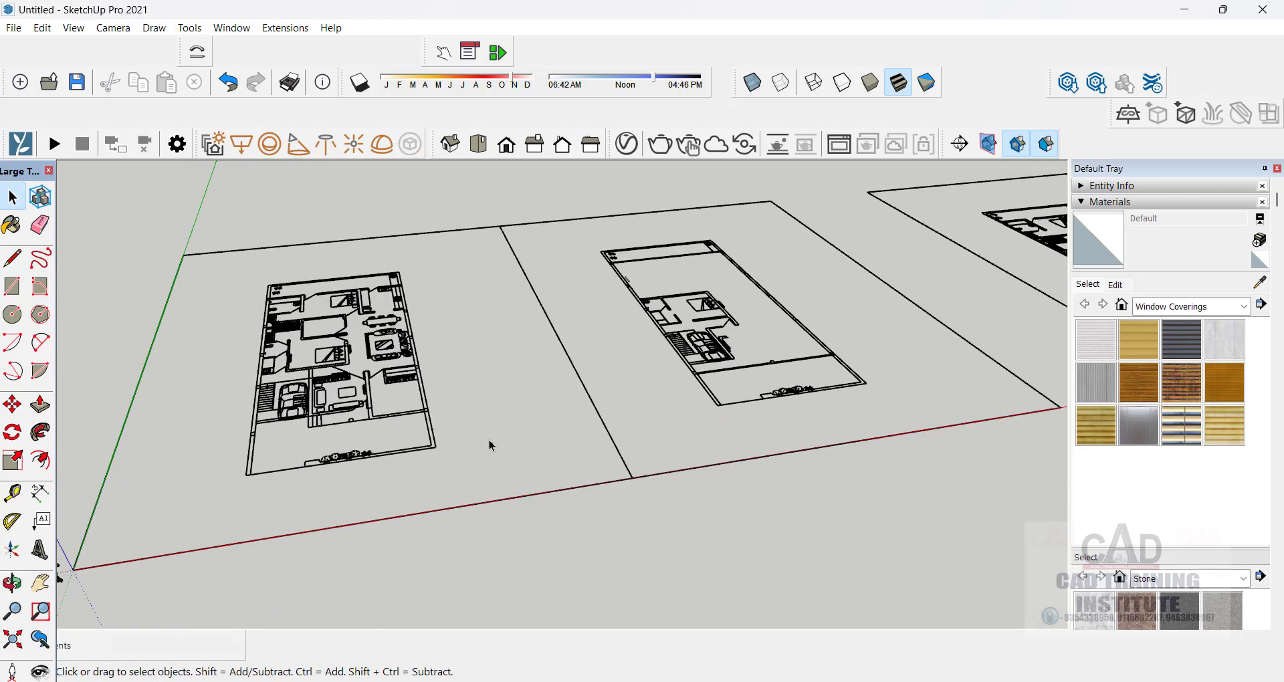
scroll(490, 443, down, 2)
scroll(370, 419, up, 3)
scroll(334, 510, up, 4)
scroll(694, 411, down, 3)
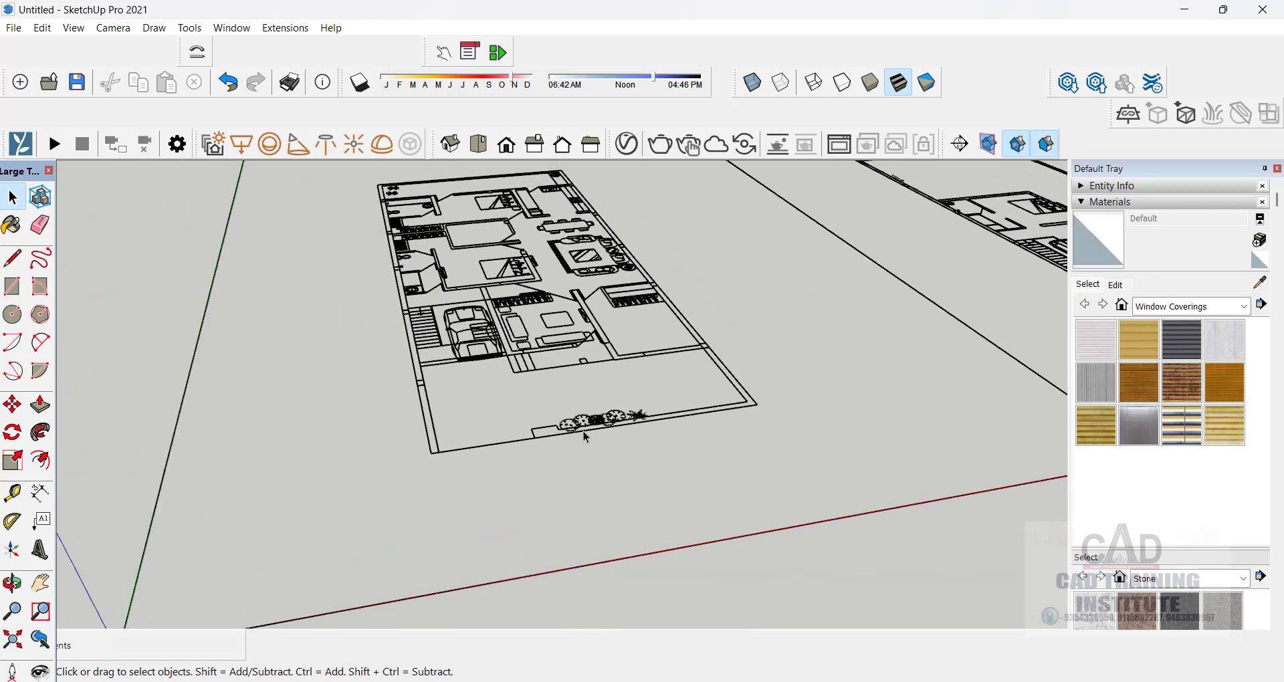
scroll(392, 510, down, 3)
scroll(441, 473, up, 8)
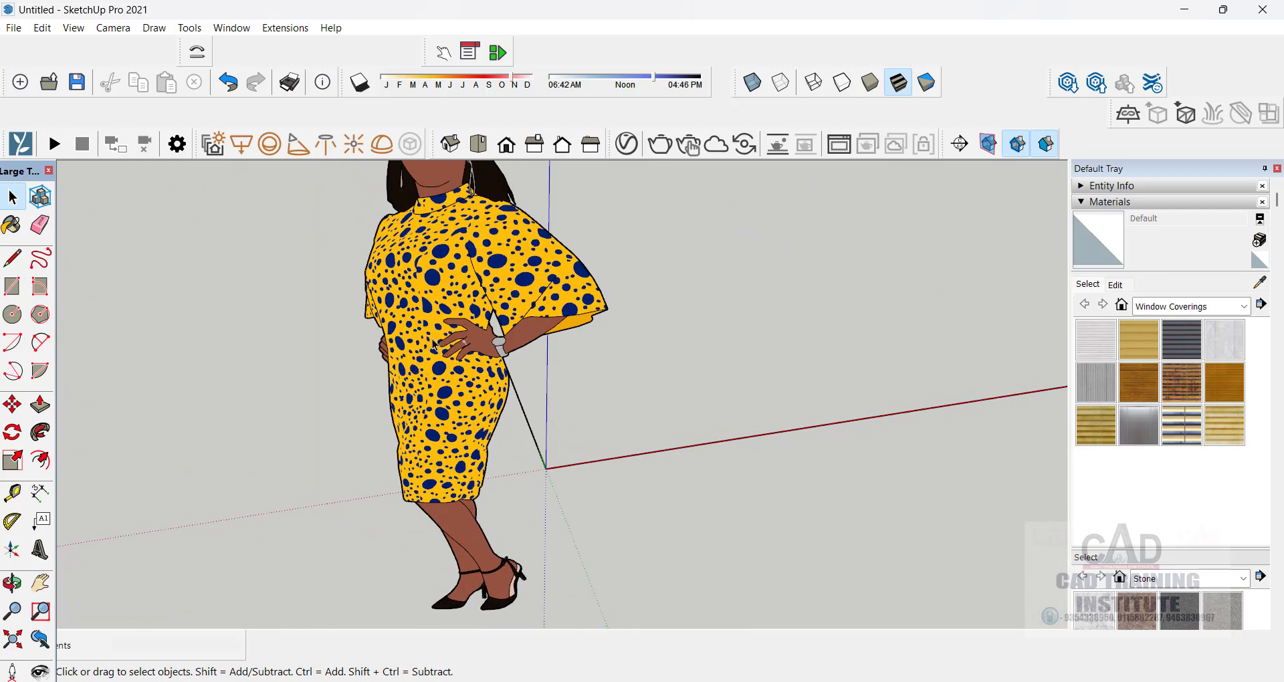
scroll(361, 424, down, 8)
middle_drag(298, 516, 490, 501)
- Measure the thickness of the outer side wall near the front of the furnished floor plan with the Tape Measure
scroll(557, 343, up, 6)
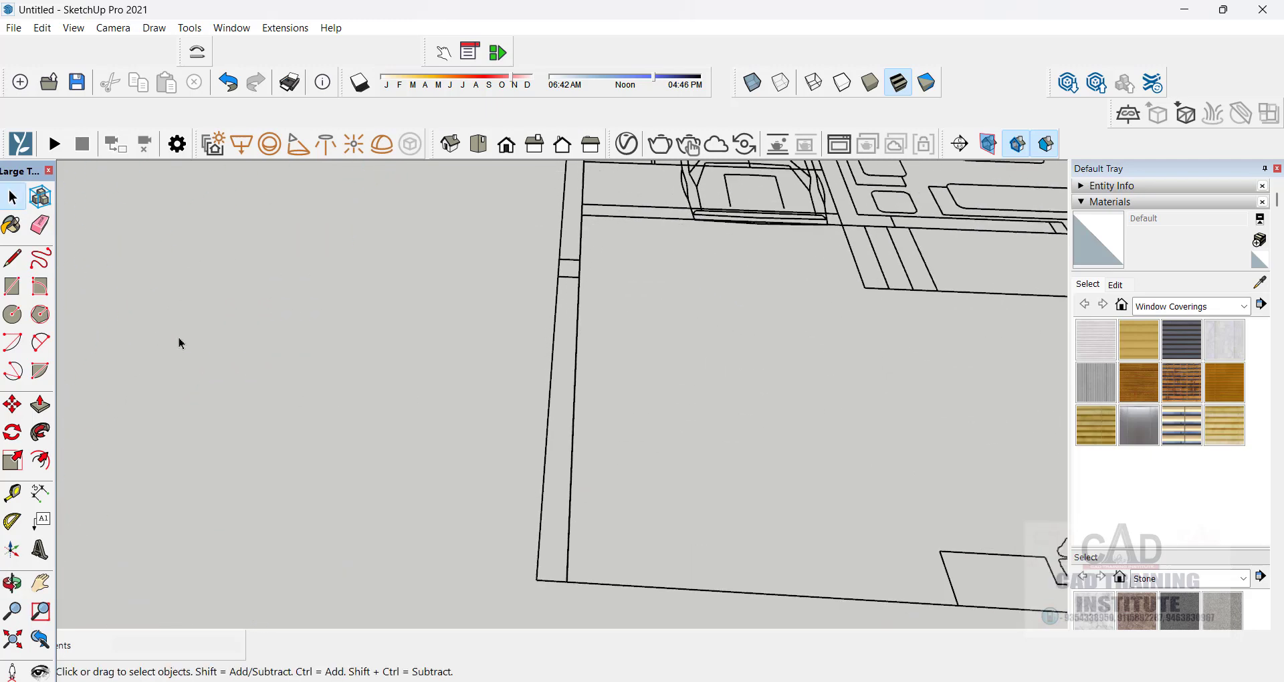
click(13, 494)
scroll(564, 400, up, 4)
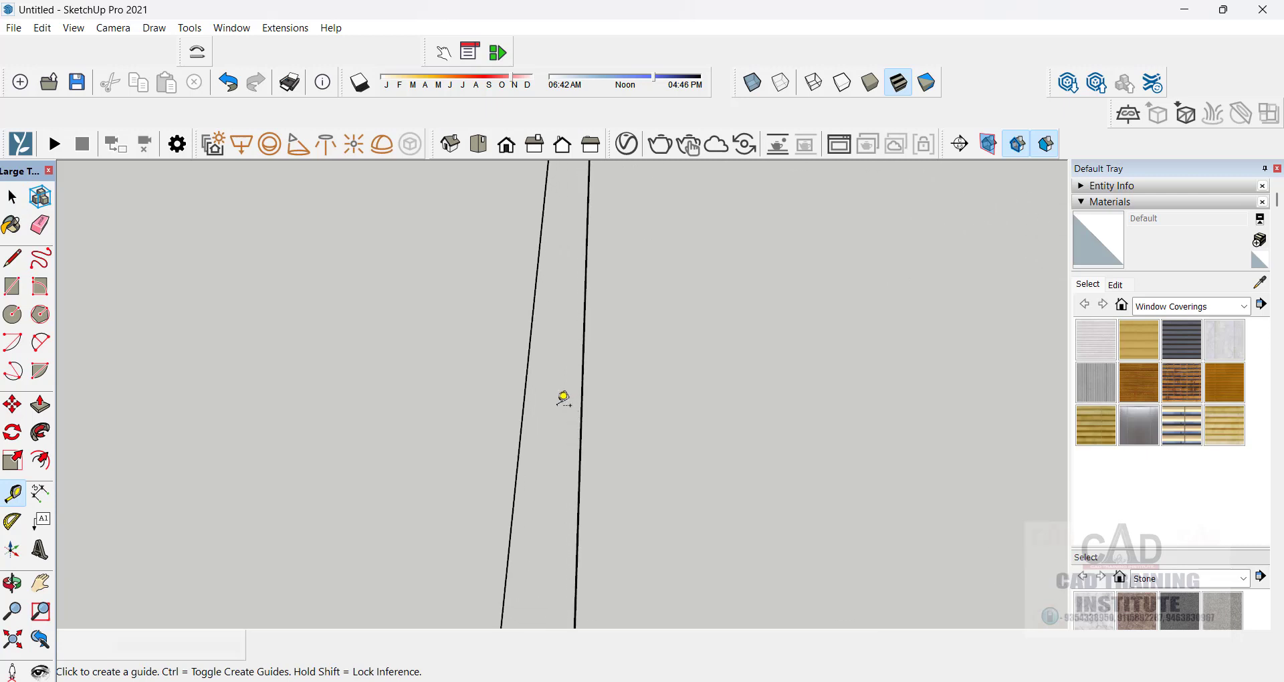
click(520, 443)
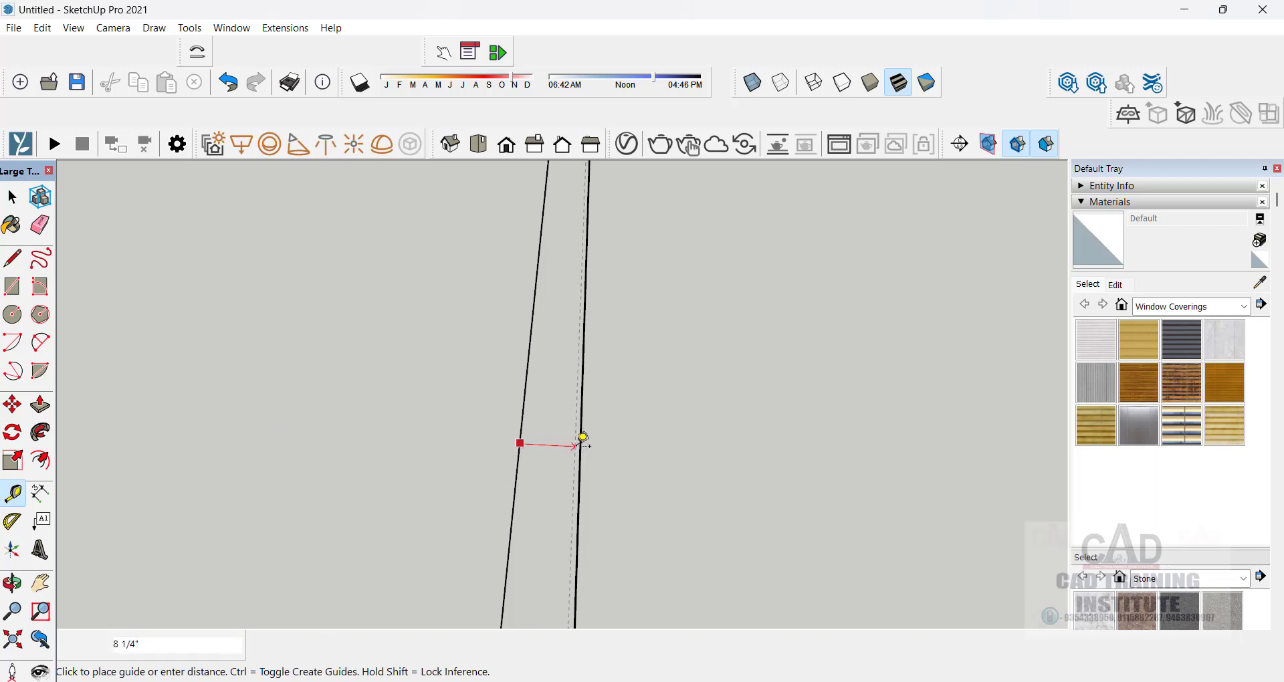
text(9")
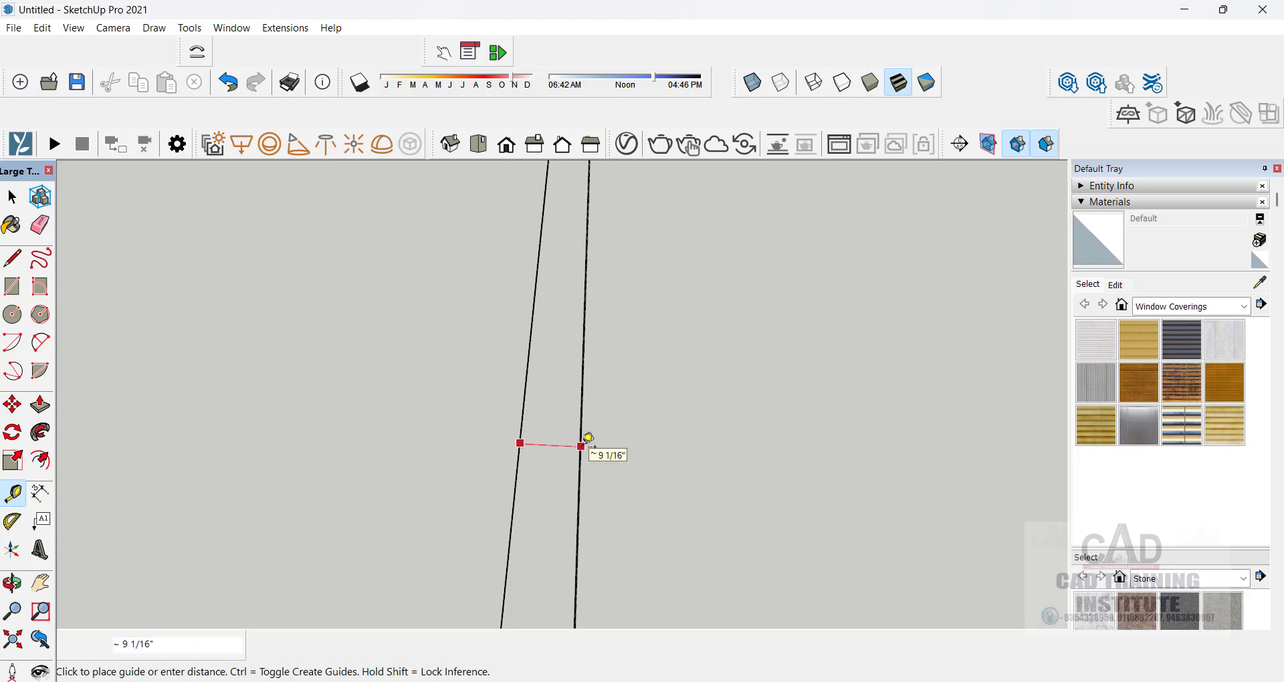
scroll(511, 472, down, 10)
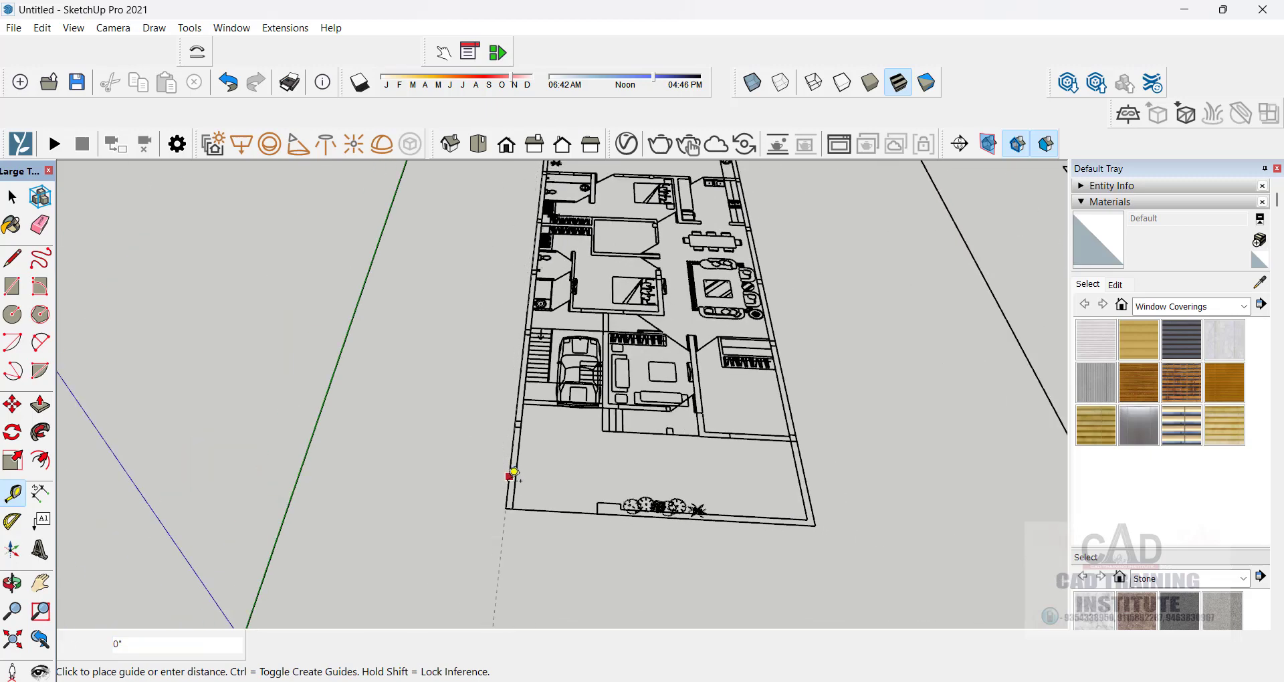
click(12, 197)
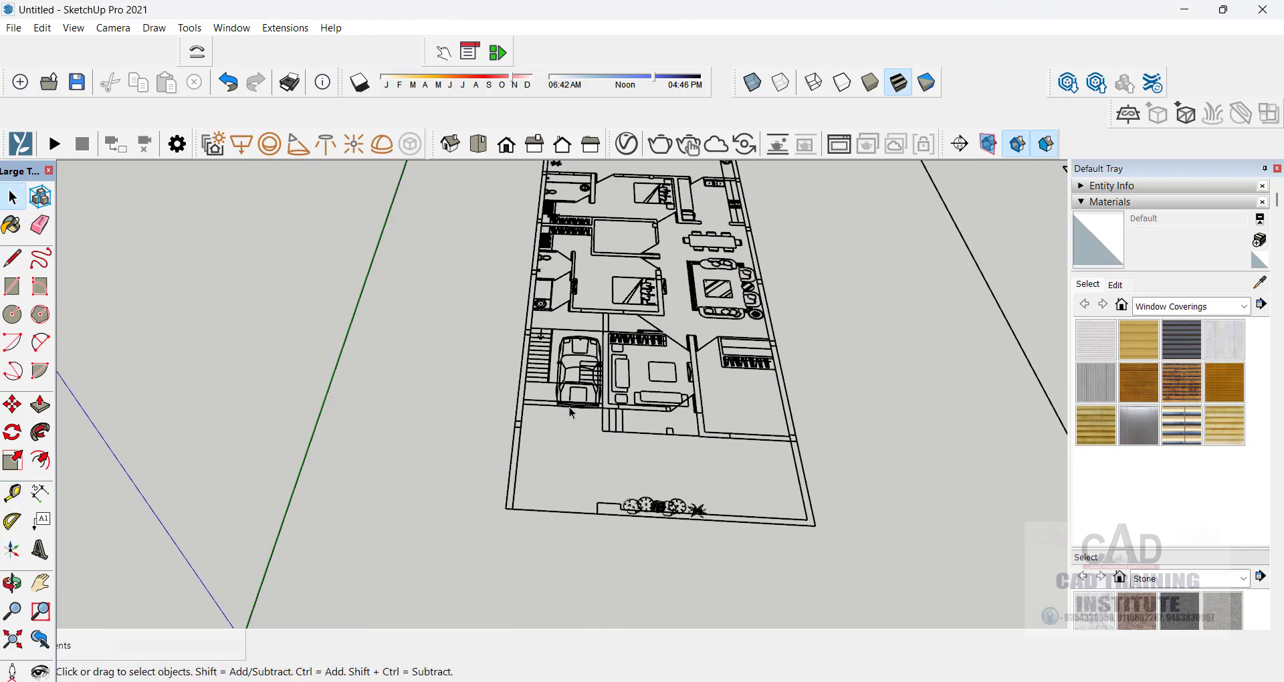
scroll(474, 481, down, 4)
mouse_move(514, 431)
middle_down()
mouse_move(632, 445)
mouse_move(576, 395)
mouse_move(576, 417)
mouse_move(524, 434)
middle_up()
scroll(468, 452, up, 3)
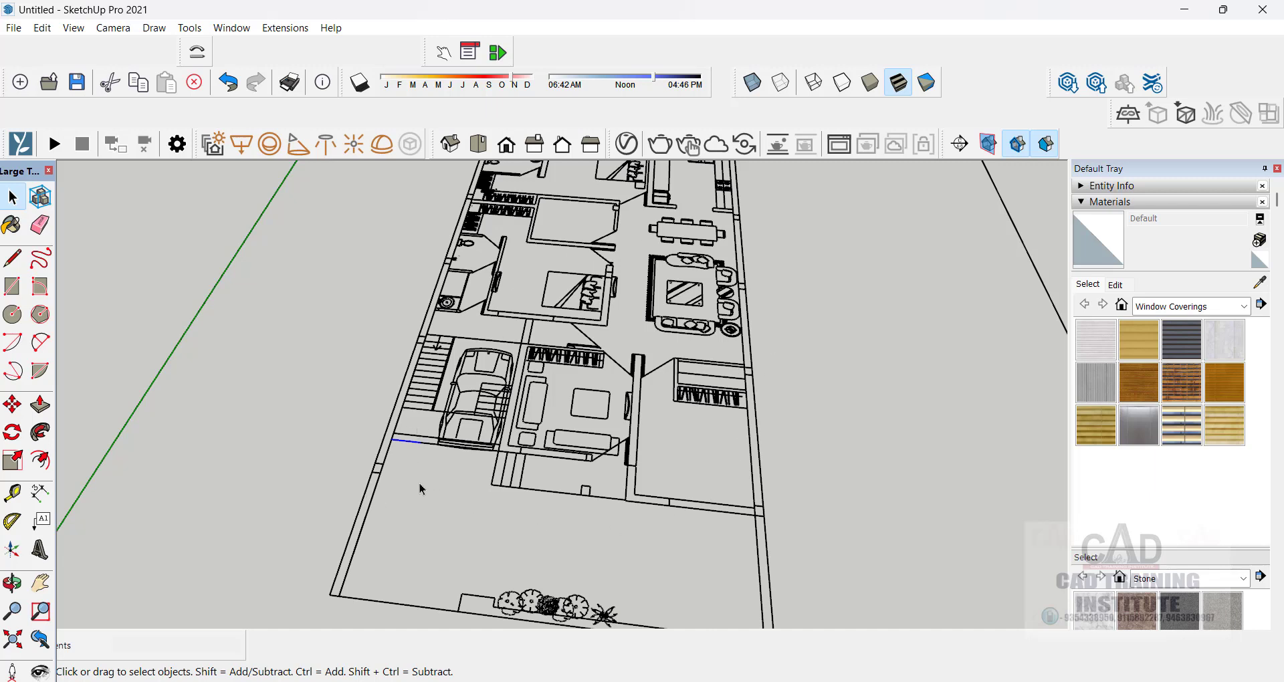
right_click(407, 443)
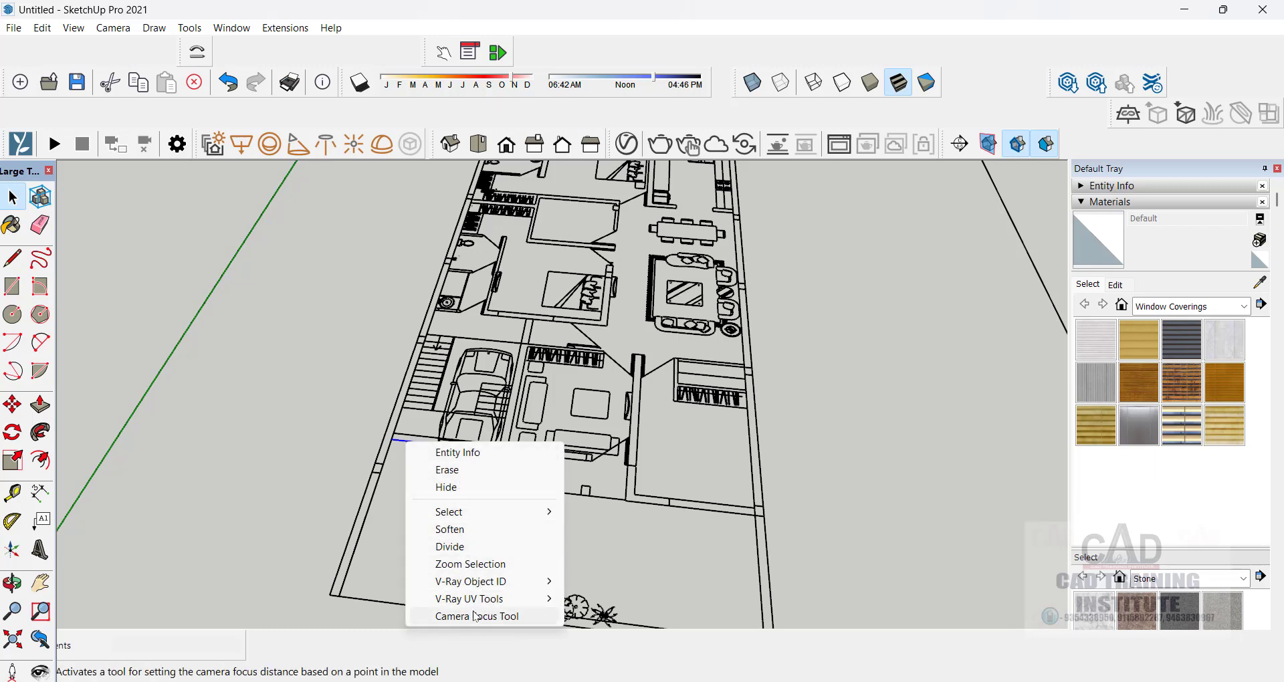
click(384, 538)
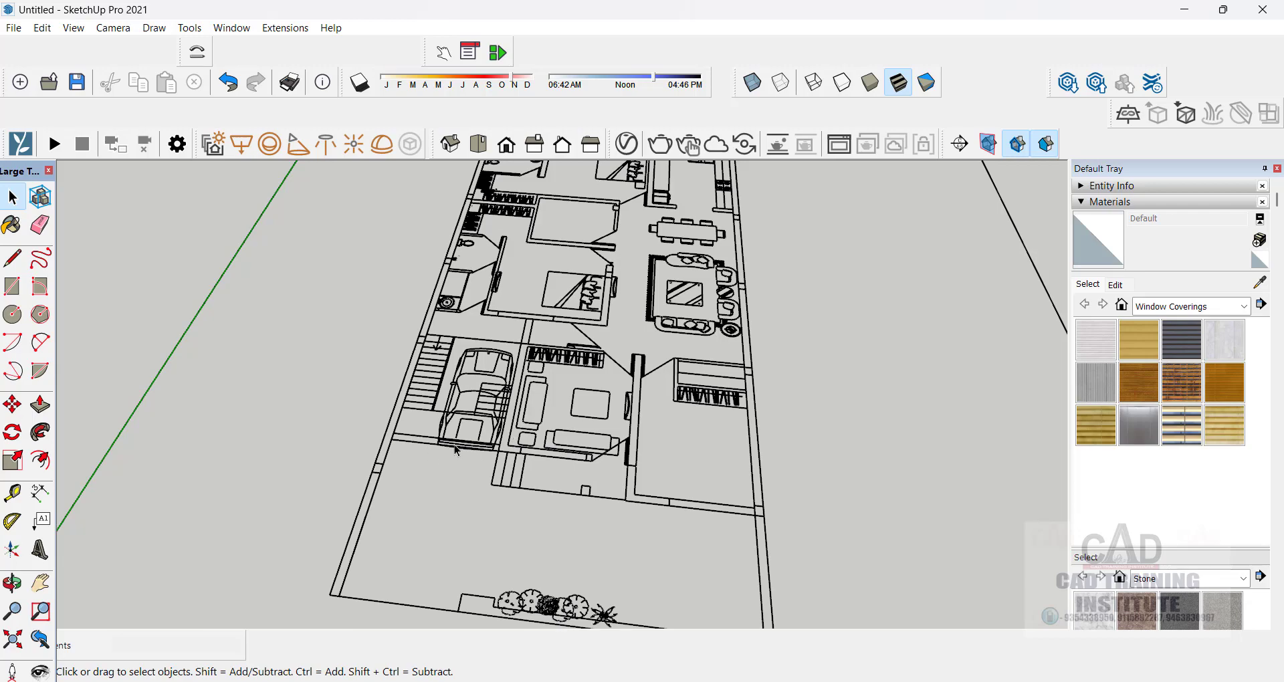
scroll(491, 448, down, 5)
middle_drag(301, 451, 508, 435)
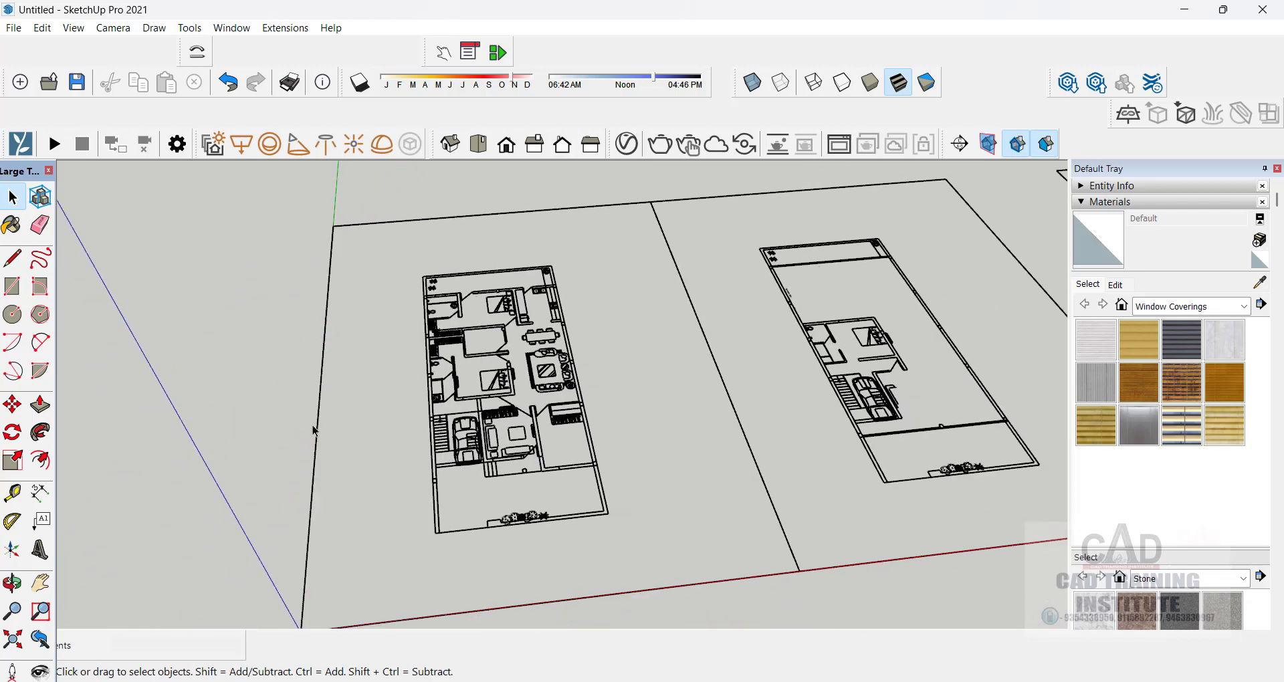
scroll(314, 438, down, 2)
middle_drag(593, 509, 579, 466)
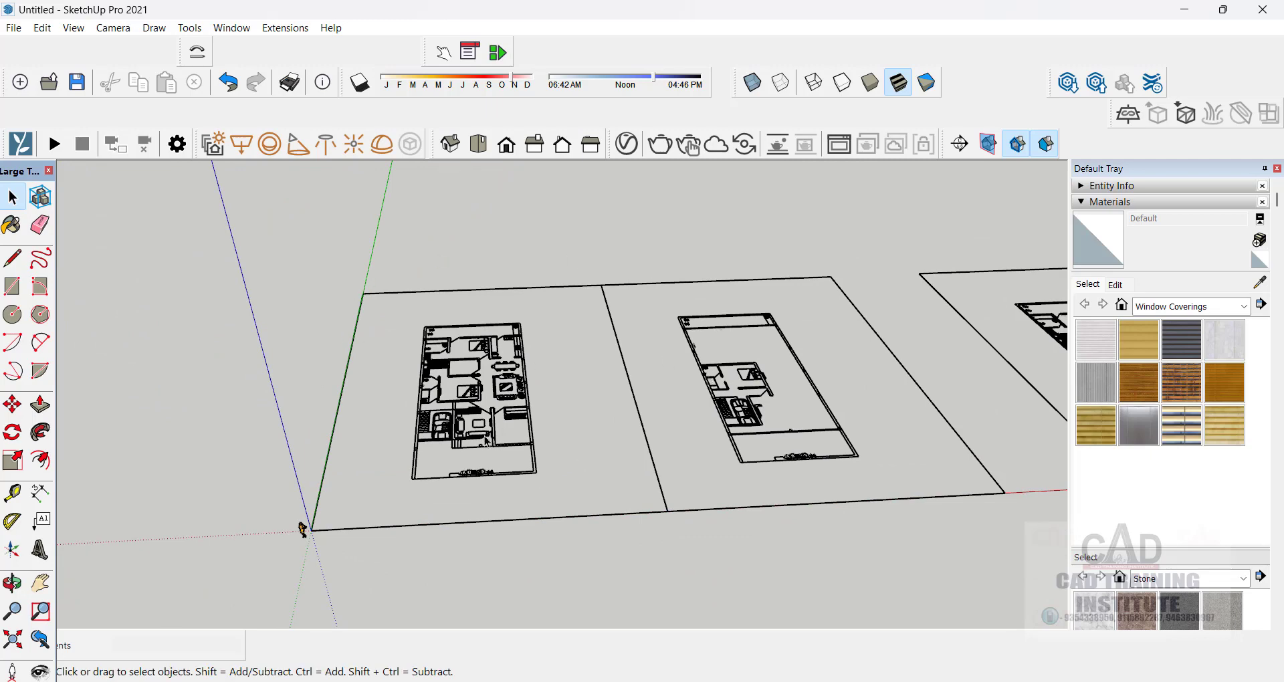
- Draw a 9" line across the outer side wall at the division mark just in front of the car porch, closing the wall strip into a face
middle_drag(488, 438, 479, 411)
scroll(478, 408, up, 4)
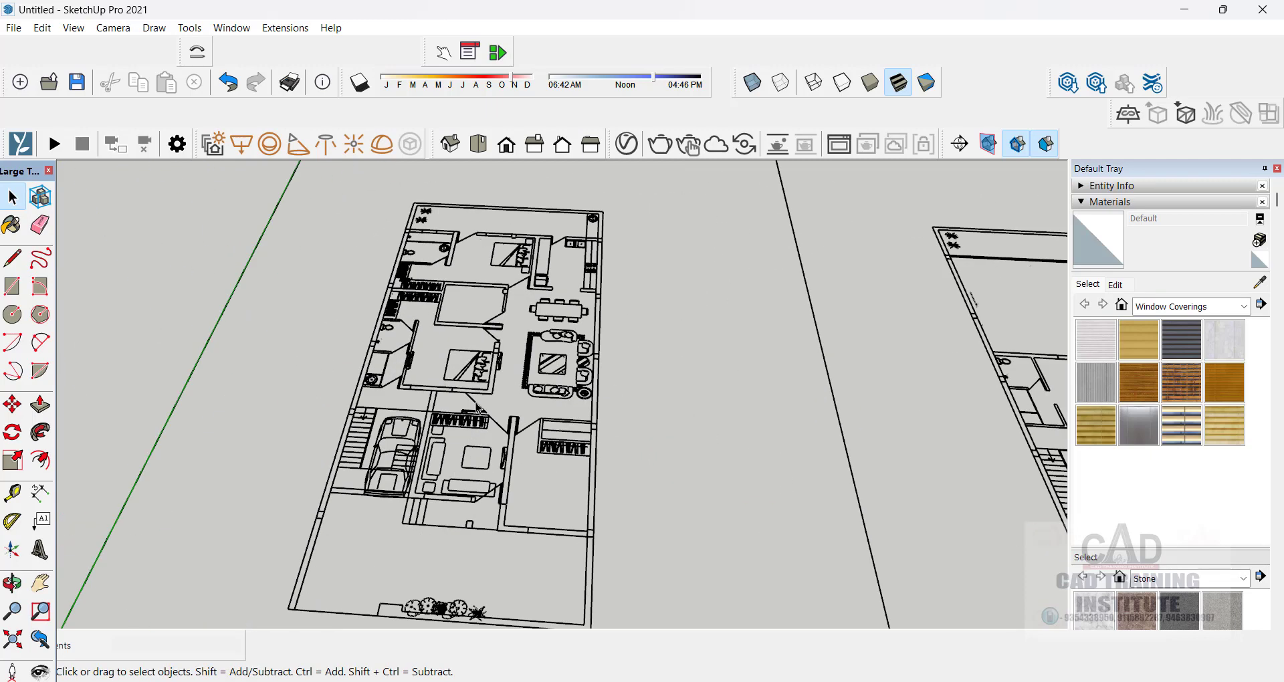
click(14, 258)
scroll(334, 478, up, 5)
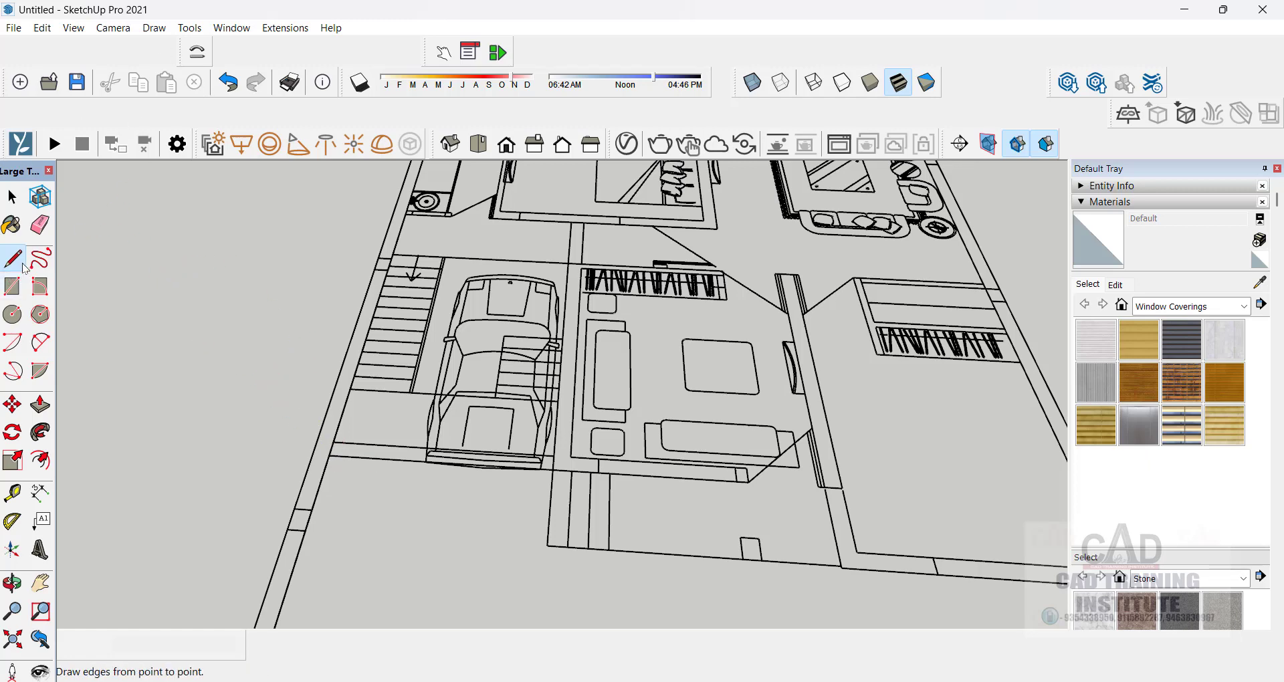
click(13, 197)
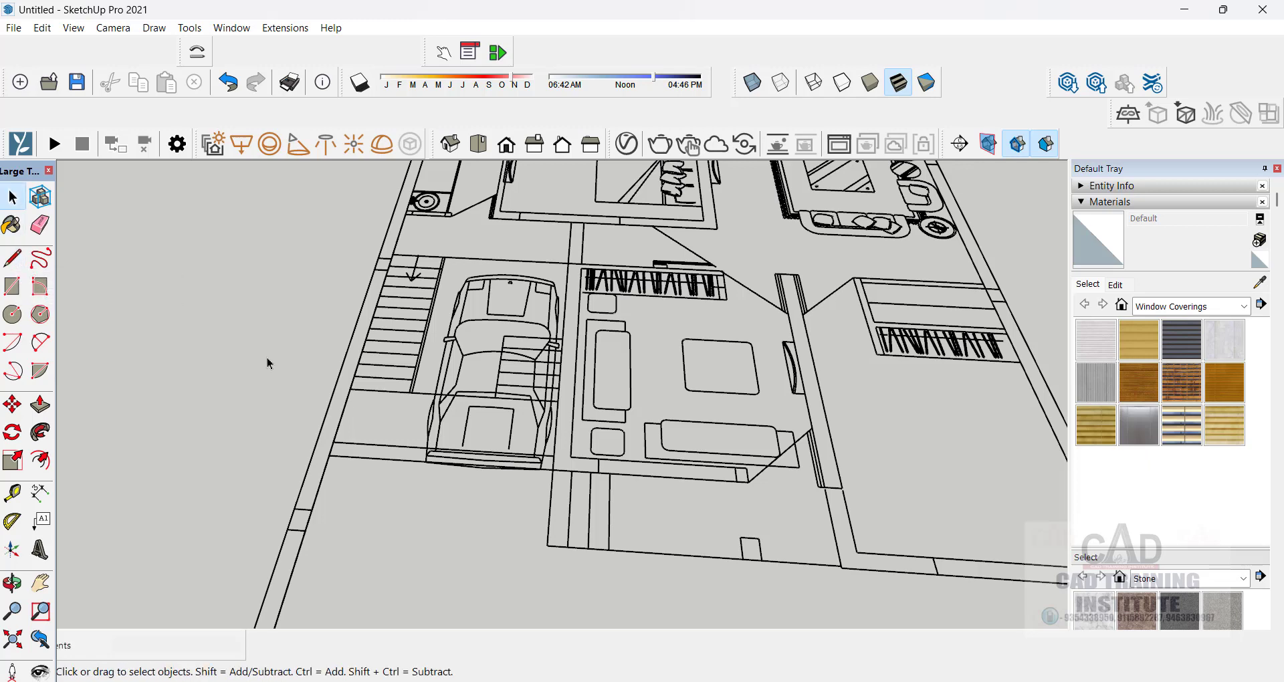
key(l)
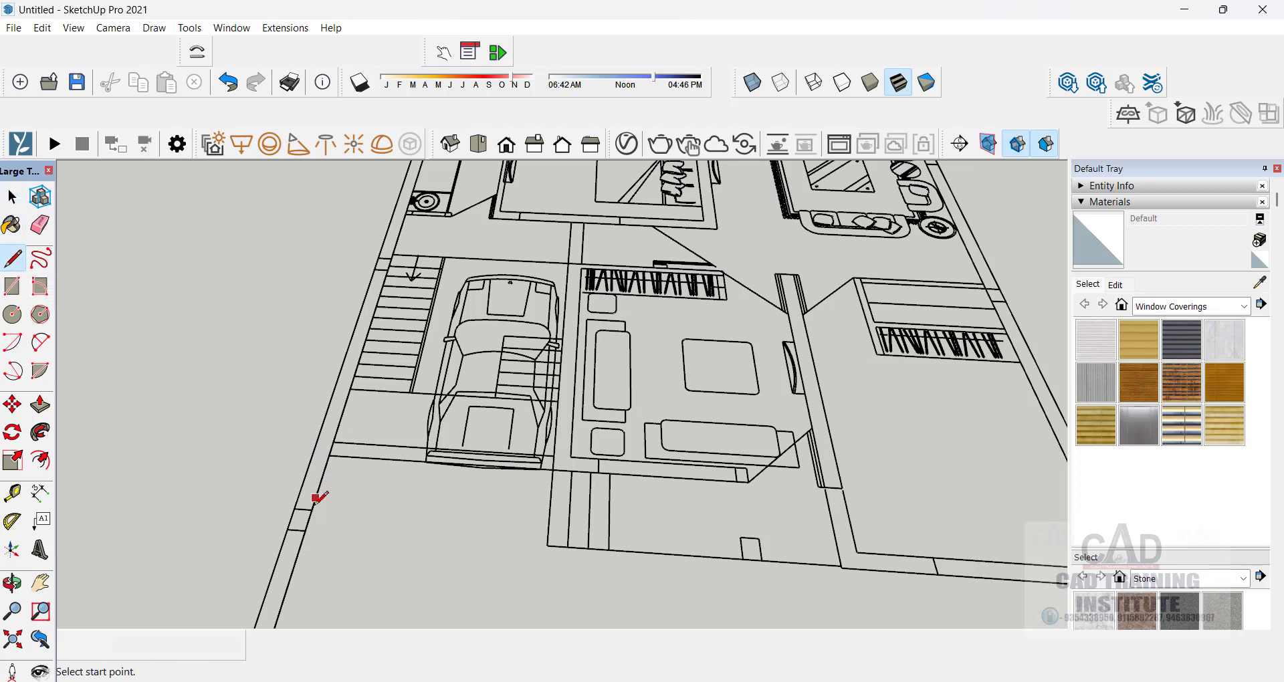
scroll(313, 502, up, 4)
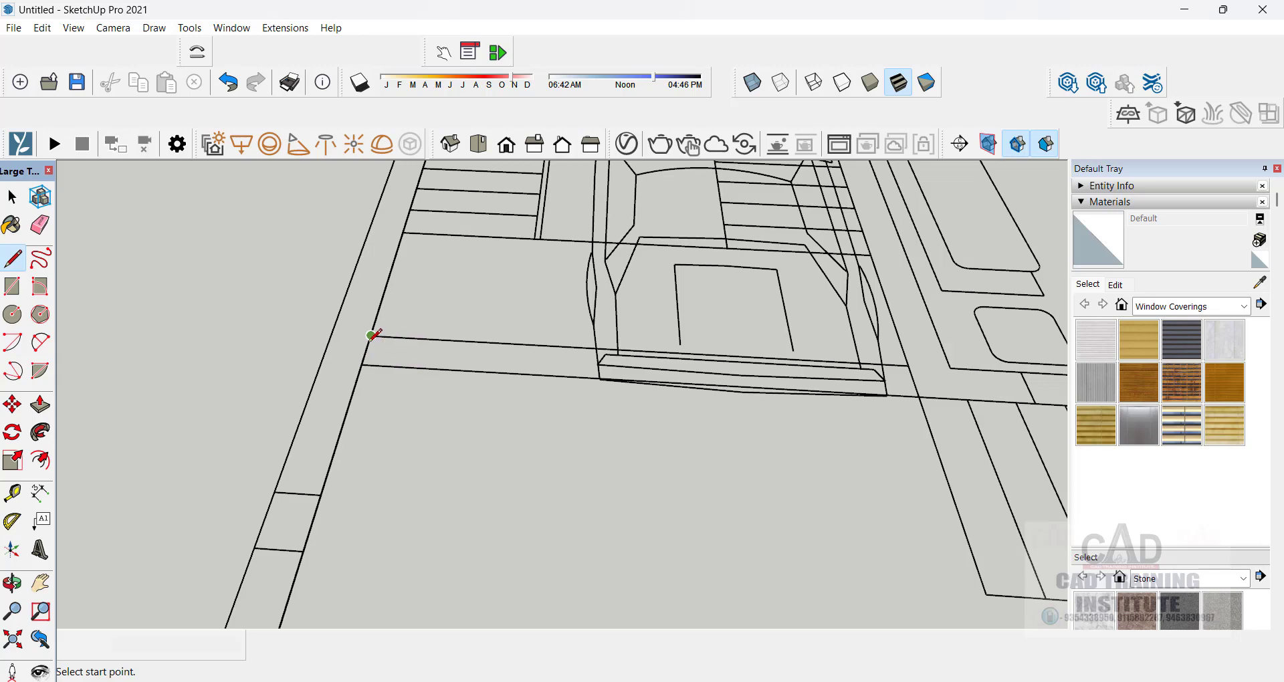
click(274, 491)
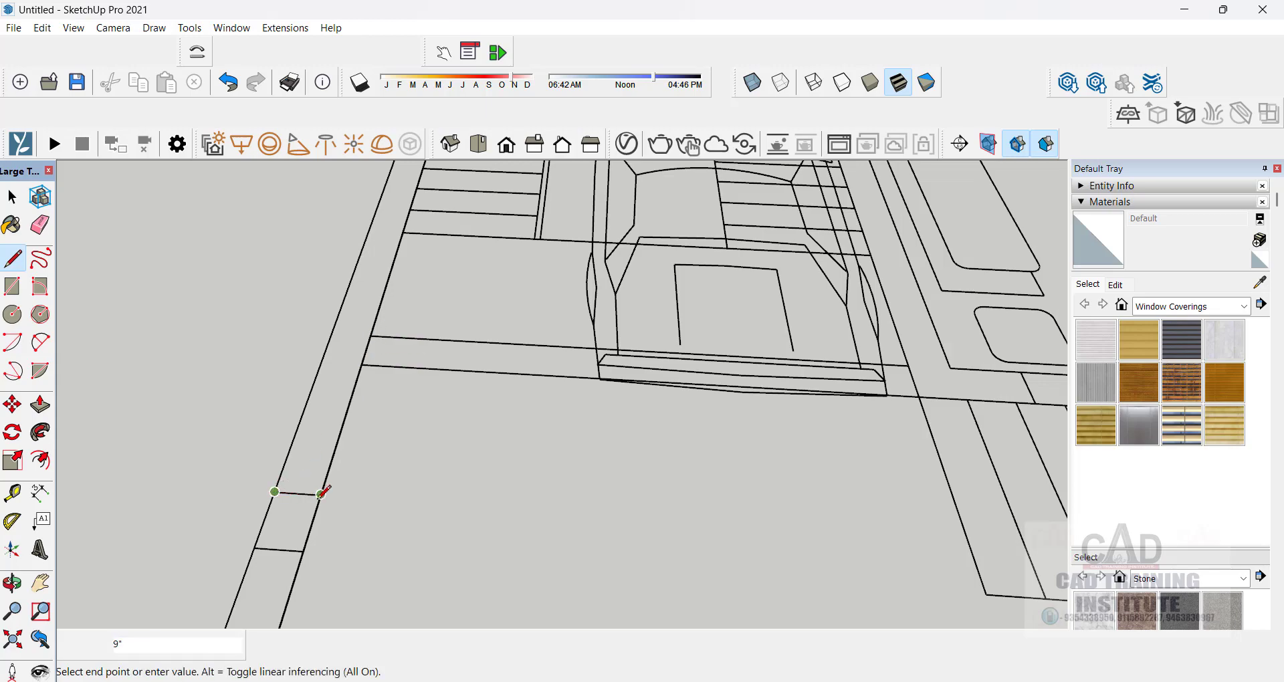
click(321, 494)
scroll(280, 515, down, 10)
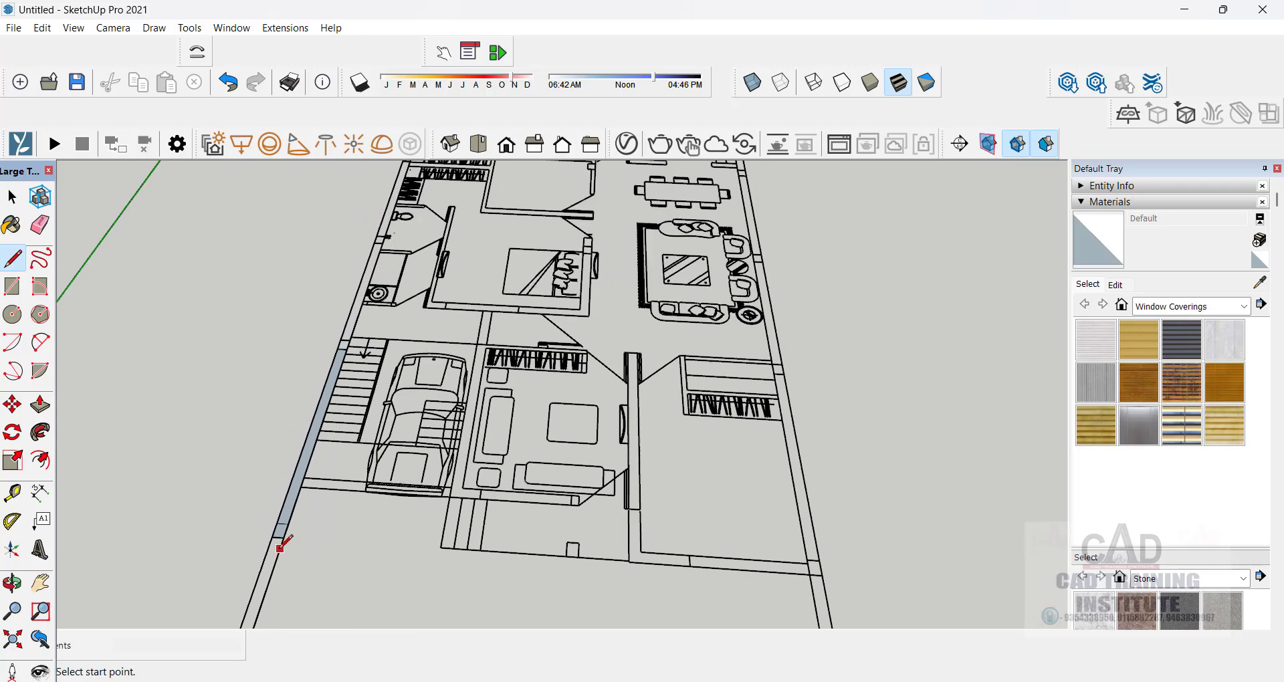
- Draw a 9" line across the front wall of the middle bedroom, closing its front and side walls into faces
scroll(428, 350, up, 6)
scroll(423, 349, up, 3)
click(422, 349)
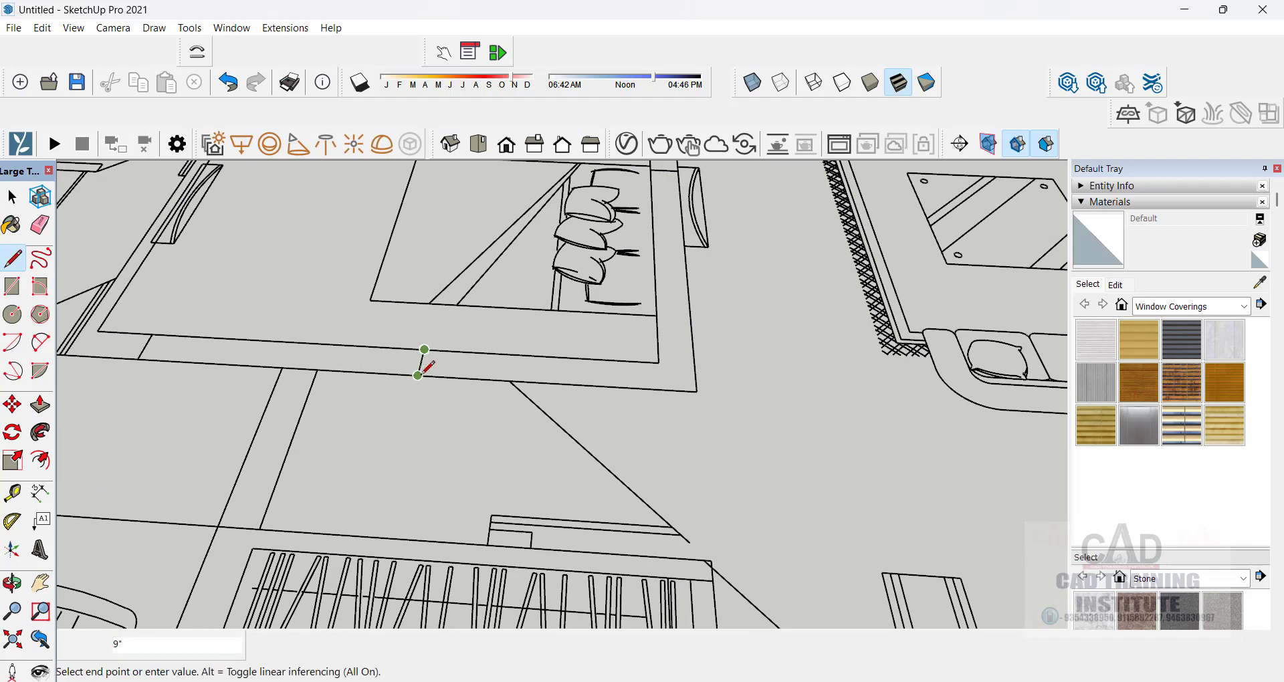
click(421, 374)
scroll(833, 439, down, 6)
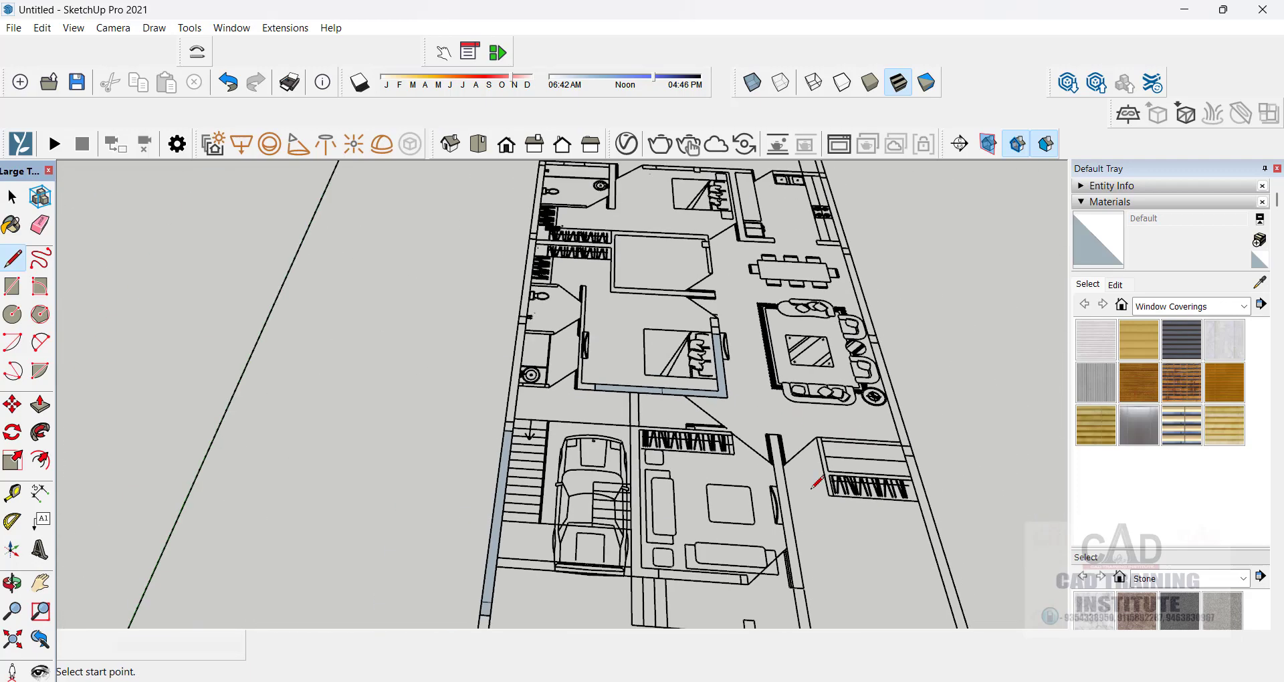
- Draw a 9" line across the outer side wall at the division mark beside the front room's wardrobe
scroll(796, 608, up, 4)
scroll(767, 493, down, 5)
scroll(788, 453, up, 5)
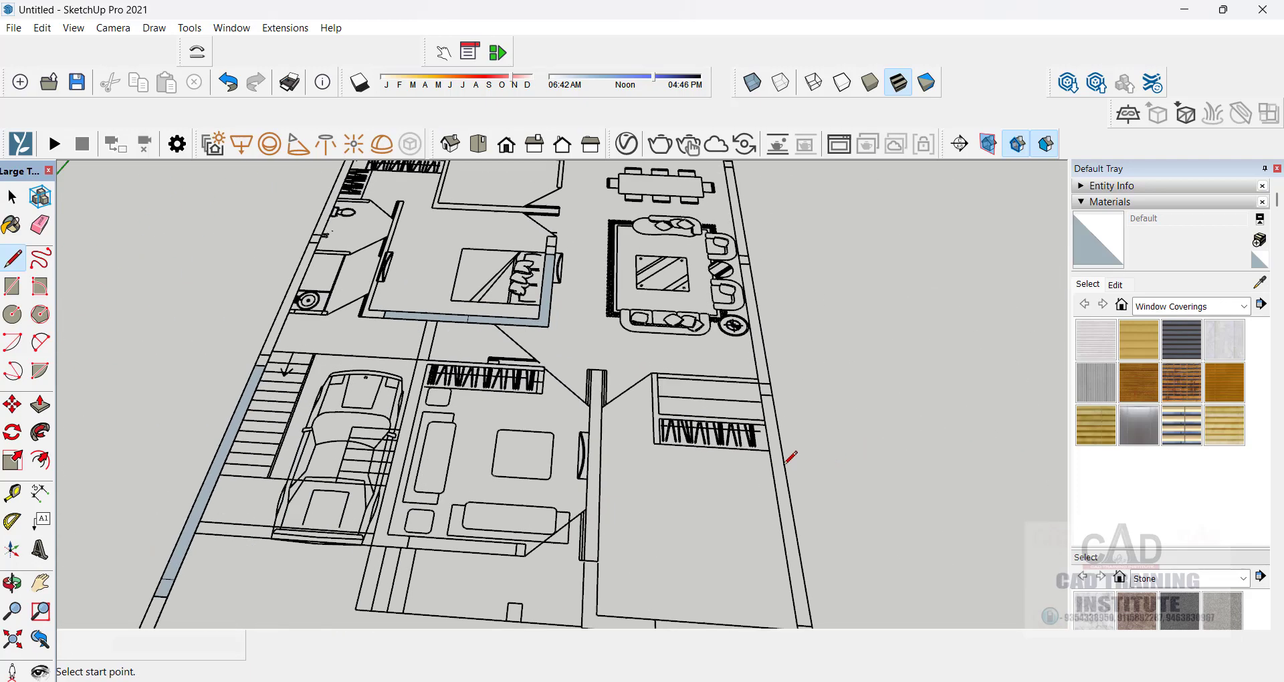
click(752, 370)
click(765, 367)
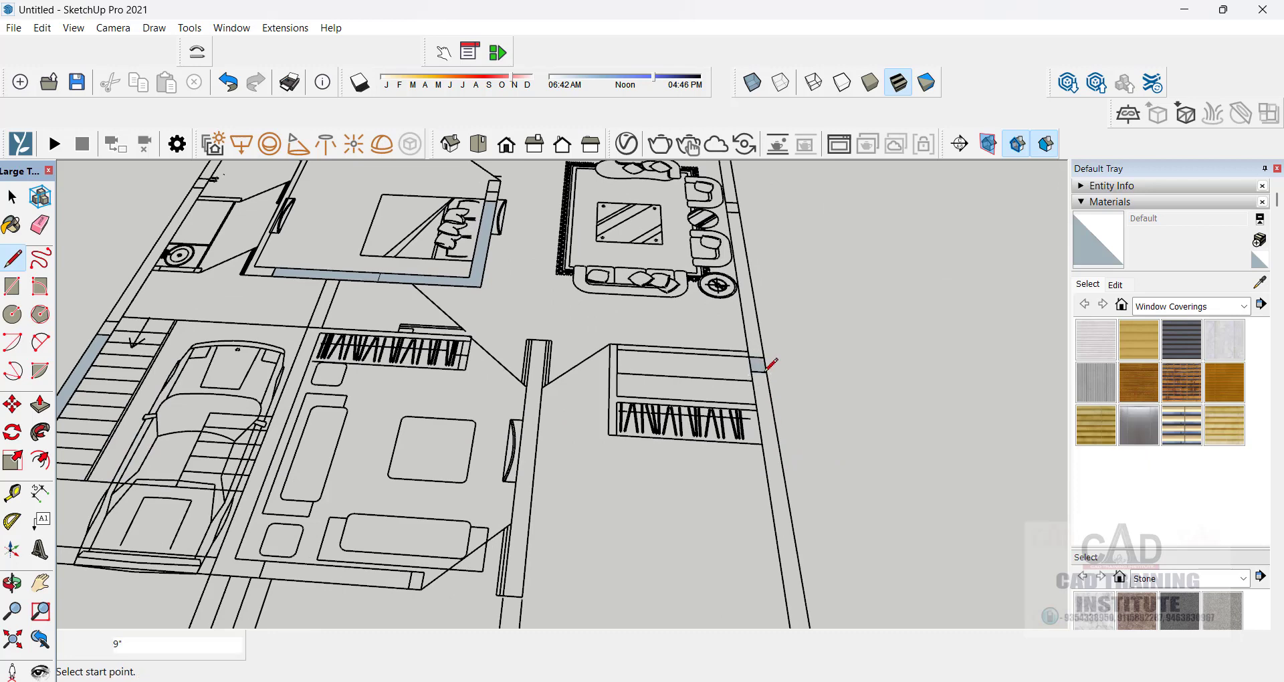
- Draw lines across the outer side wall at the front room's corner and across its front wall at the division mark, closing both into faces
scroll(712, 383, down, 5)
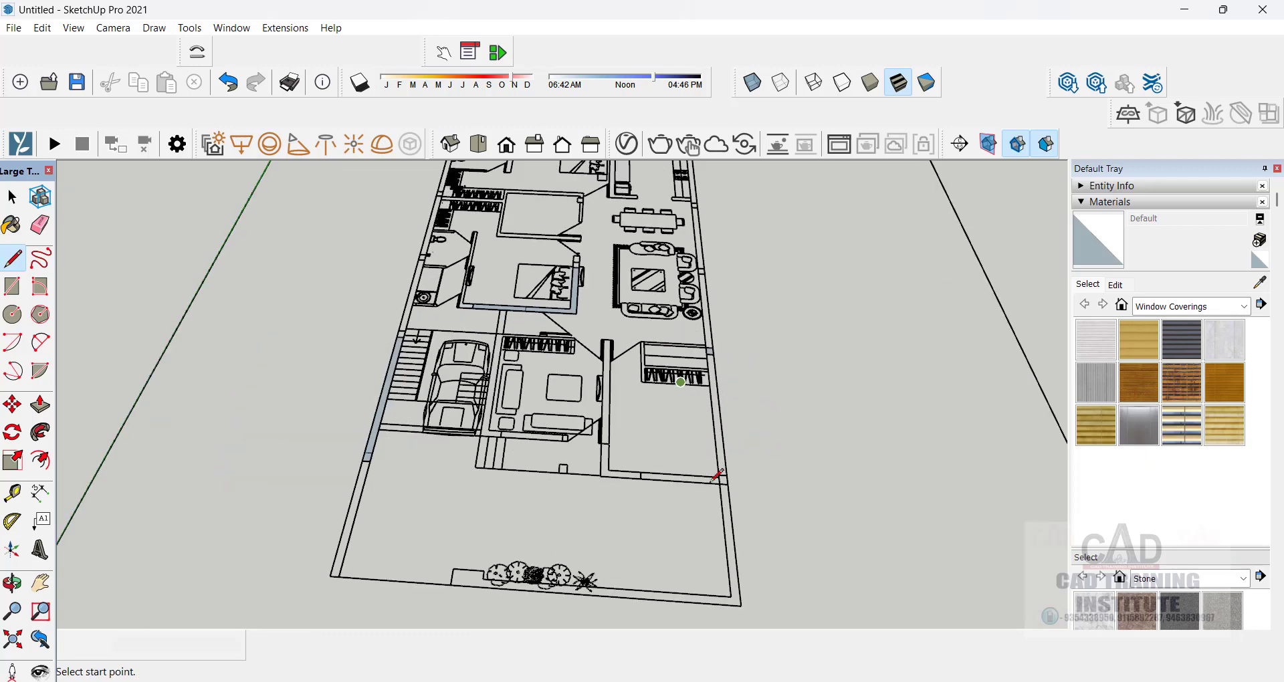
scroll(750, 454, up, 5)
click(732, 453)
click(749, 455)
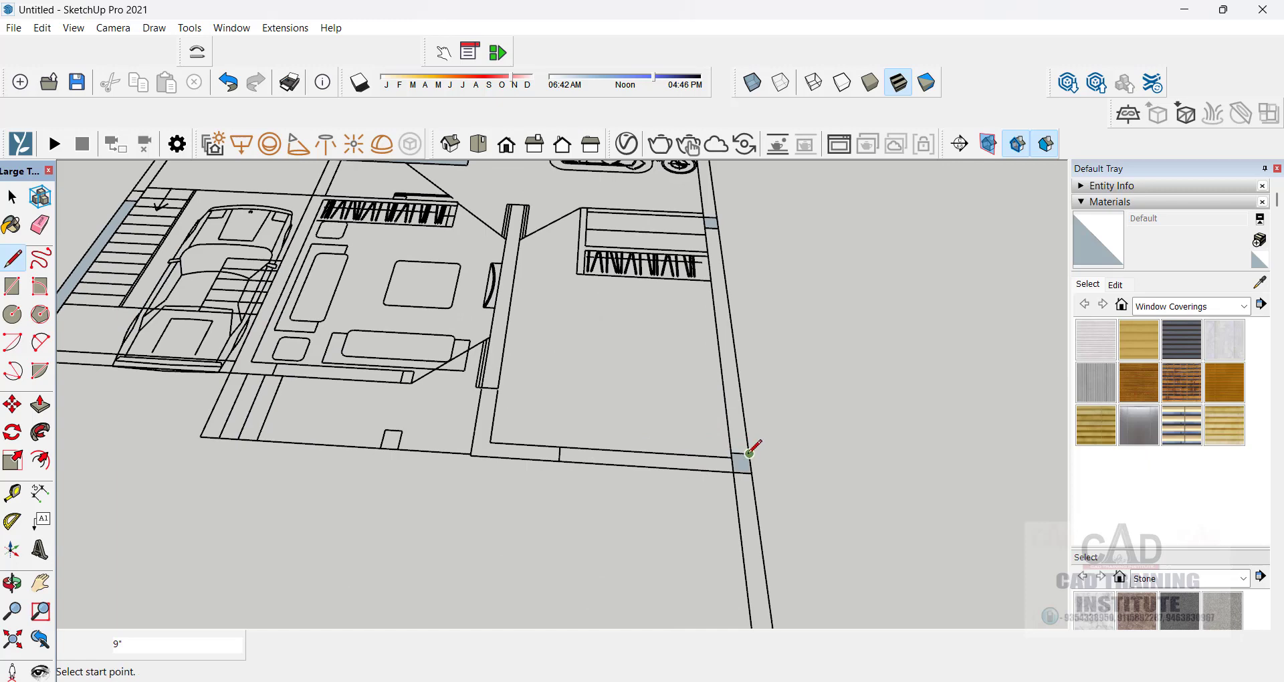
click(561, 446)
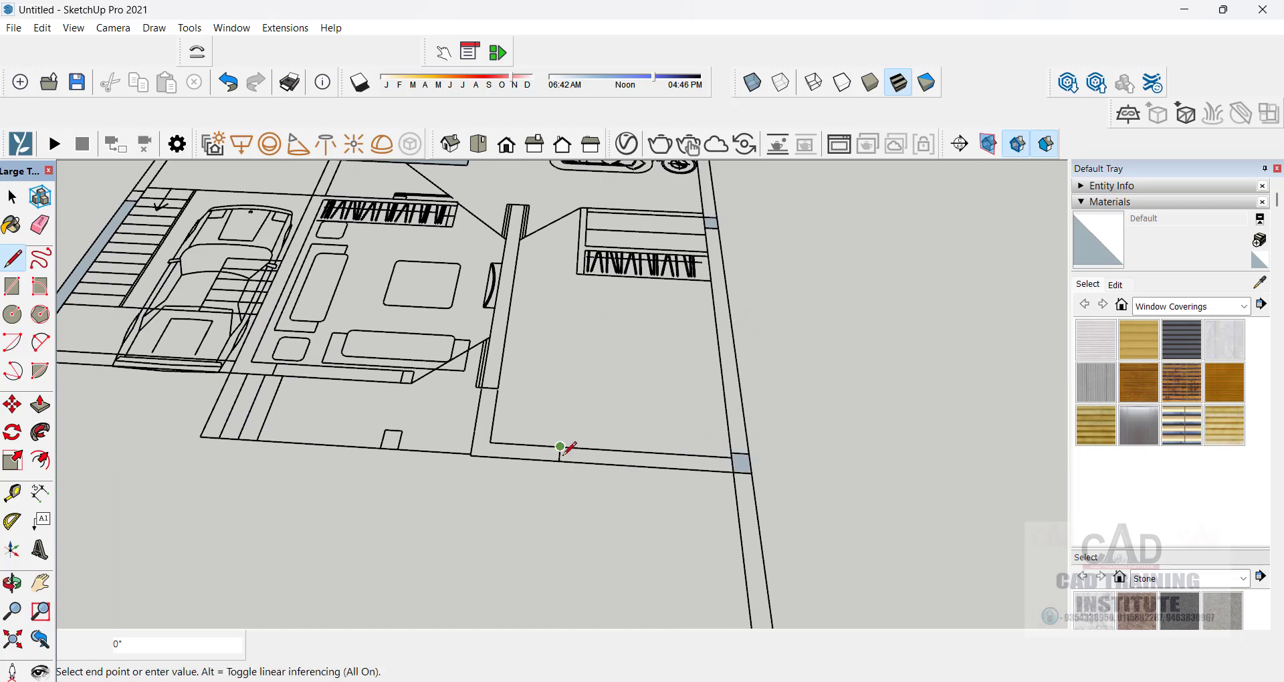
click(560, 461)
scroll(496, 392, up, 4)
scroll(548, 476, down, 3)
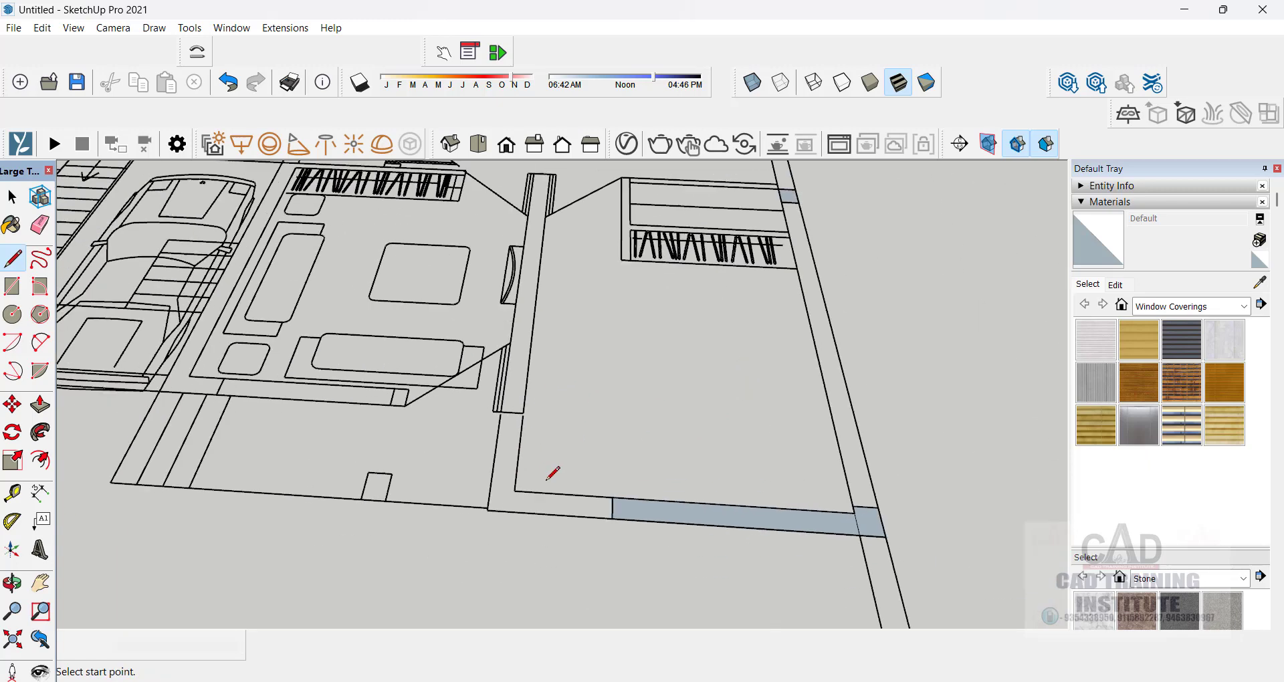
- Draw a line across the wall between the sitting room and front room, level with the wall unit, closing that wall into a face
scroll(543, 265, up, 4)
click(526, 253)
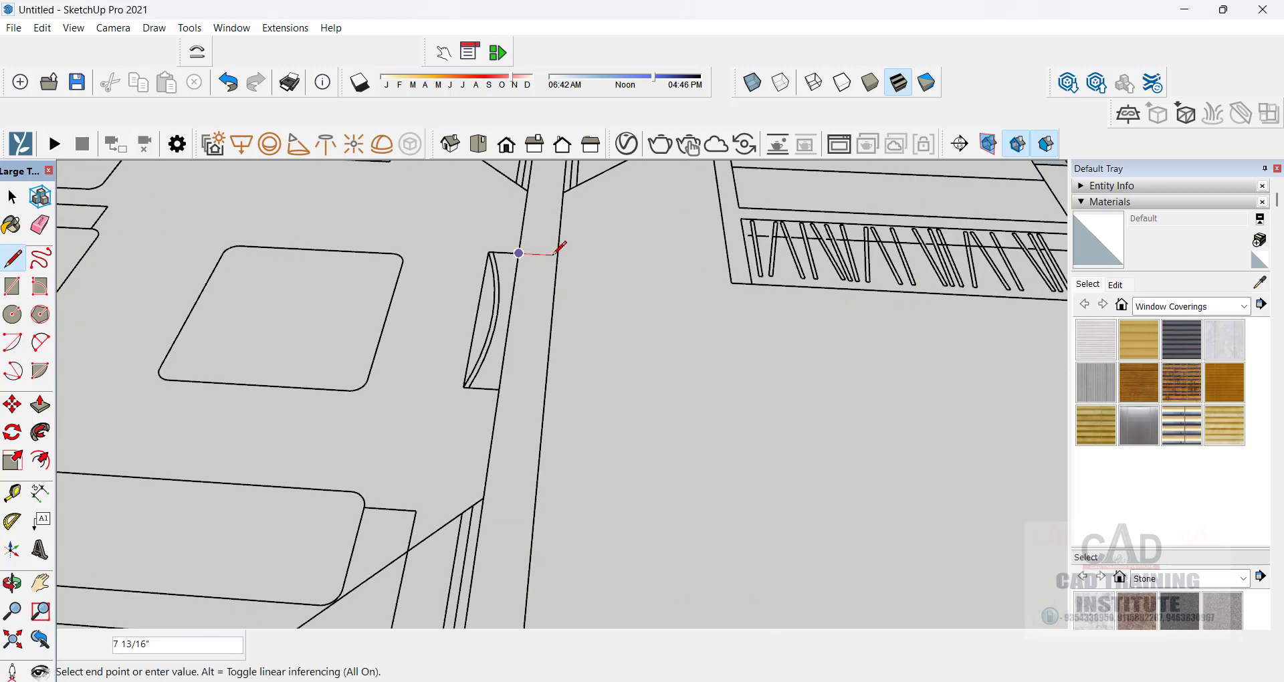
click(558, 254)
scroll(588, 531, down, 6)
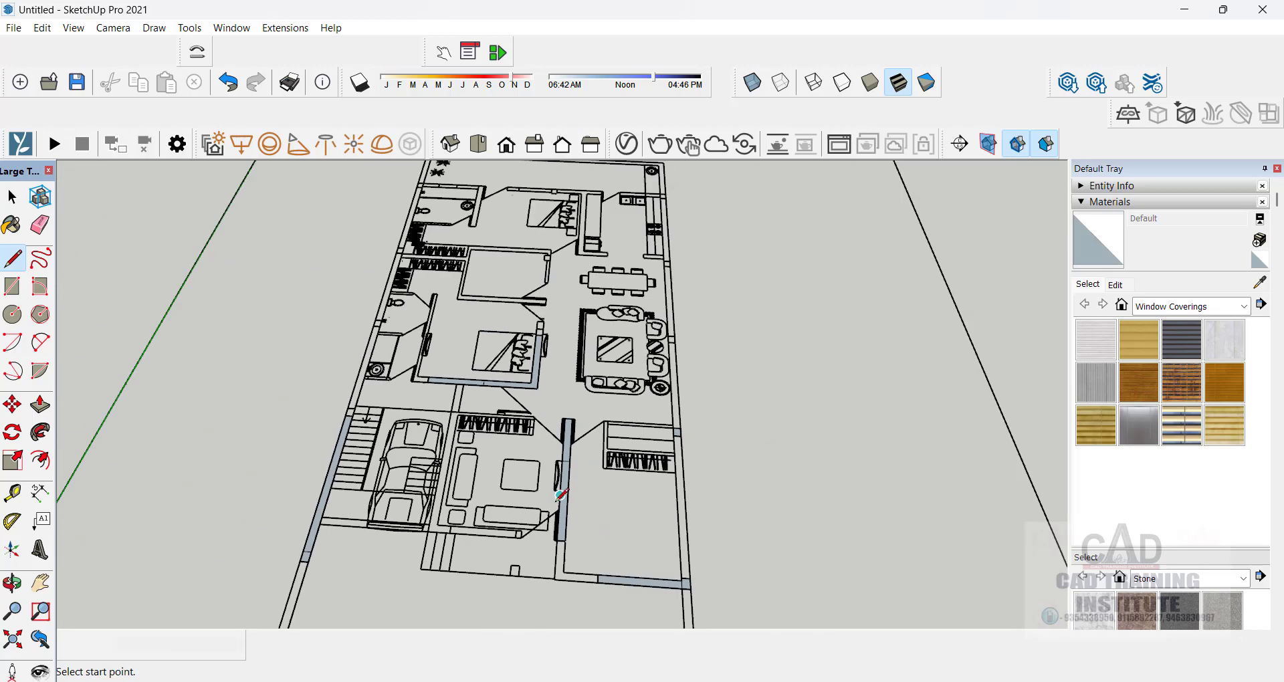
- Draw a line across the wall at the front corner of the small central room, closing its connected walls into faces
scroll(511, 291, up, 3)
scroll(506, 295, up, 3)
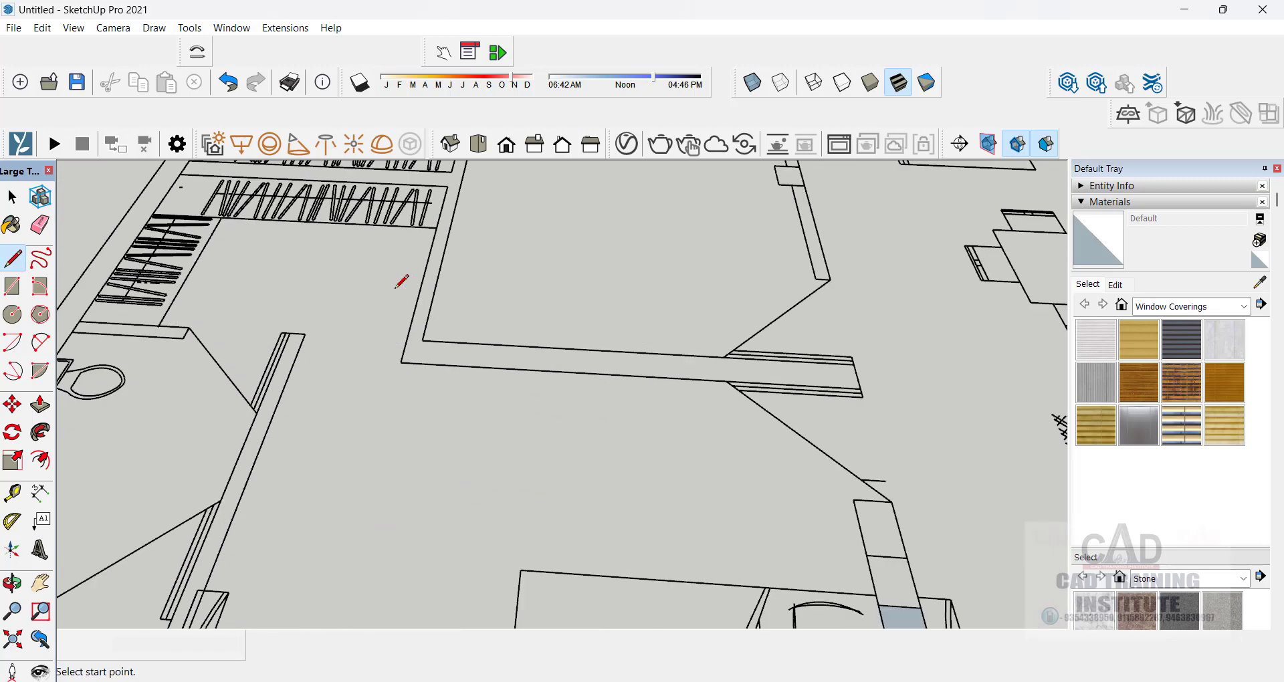
click(423, 340)
click(418, 360)
scroll(482, 439, down, 5)
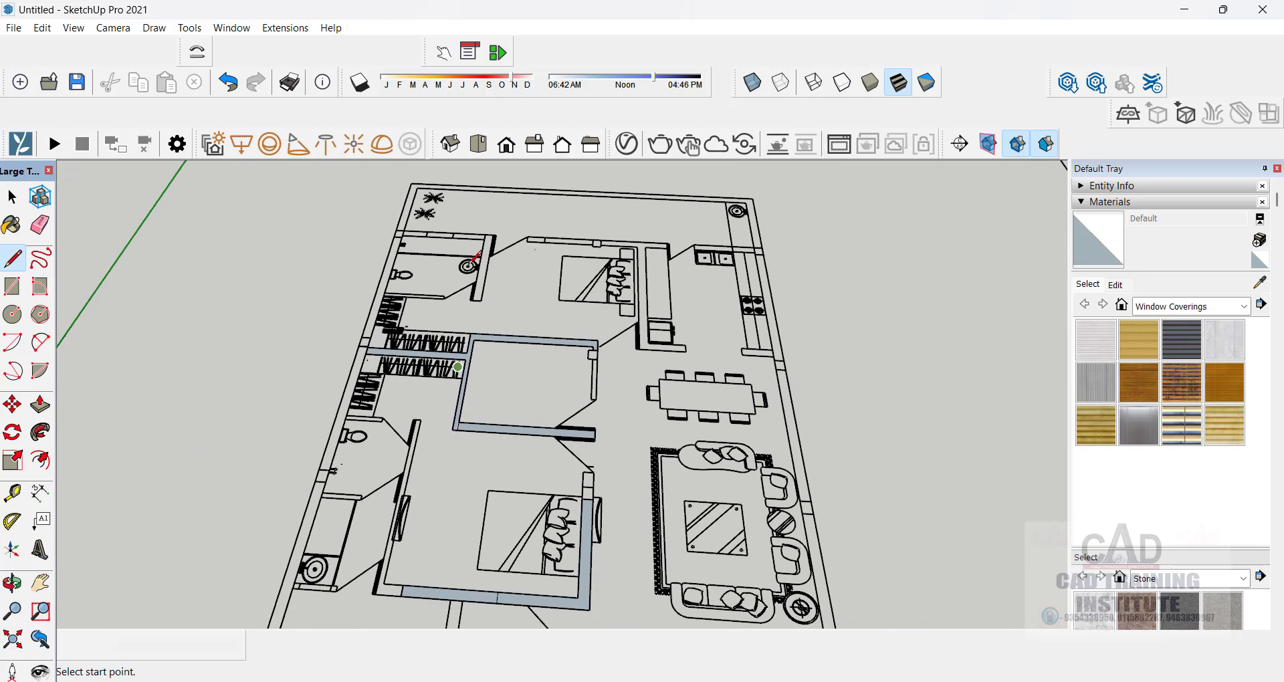
- Draw a 4 1/2" line across the door end of the central room's thin wall, closing the wall into a face
scroll(460, 339, up, 3)
scroll(502, 415, up, 3)
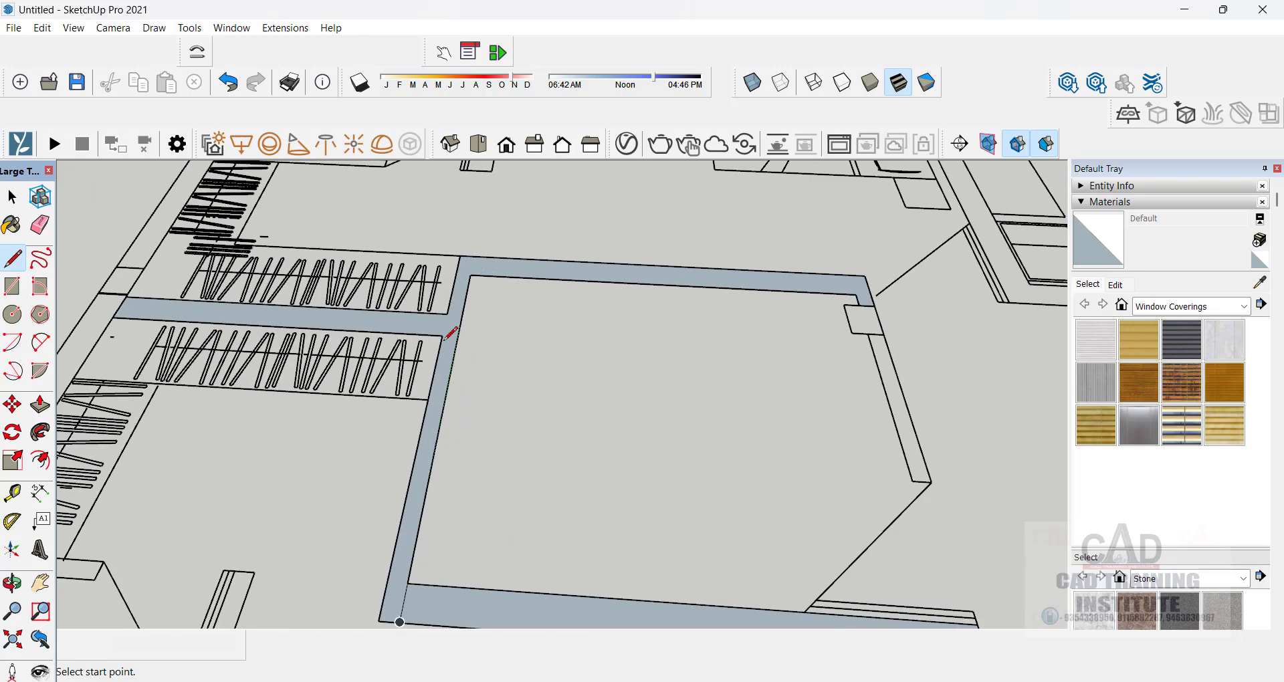
scroll(443, 334, down, 2)
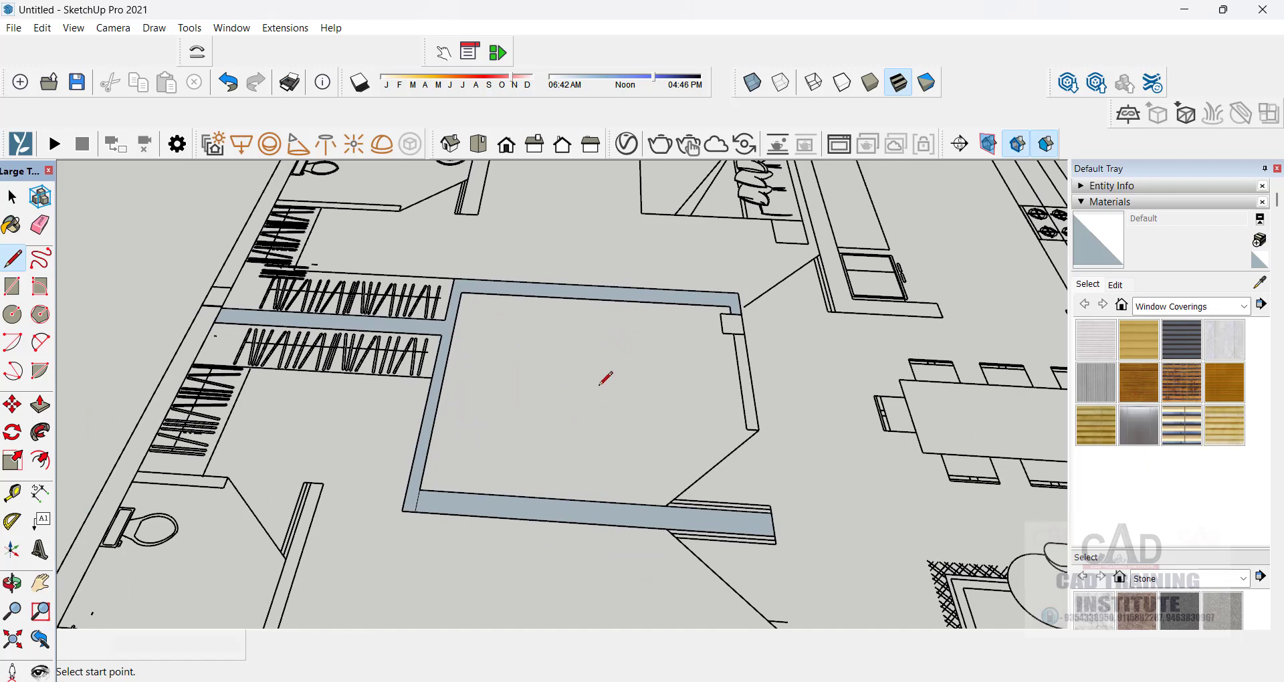
scroll(758, 428, up, 5)
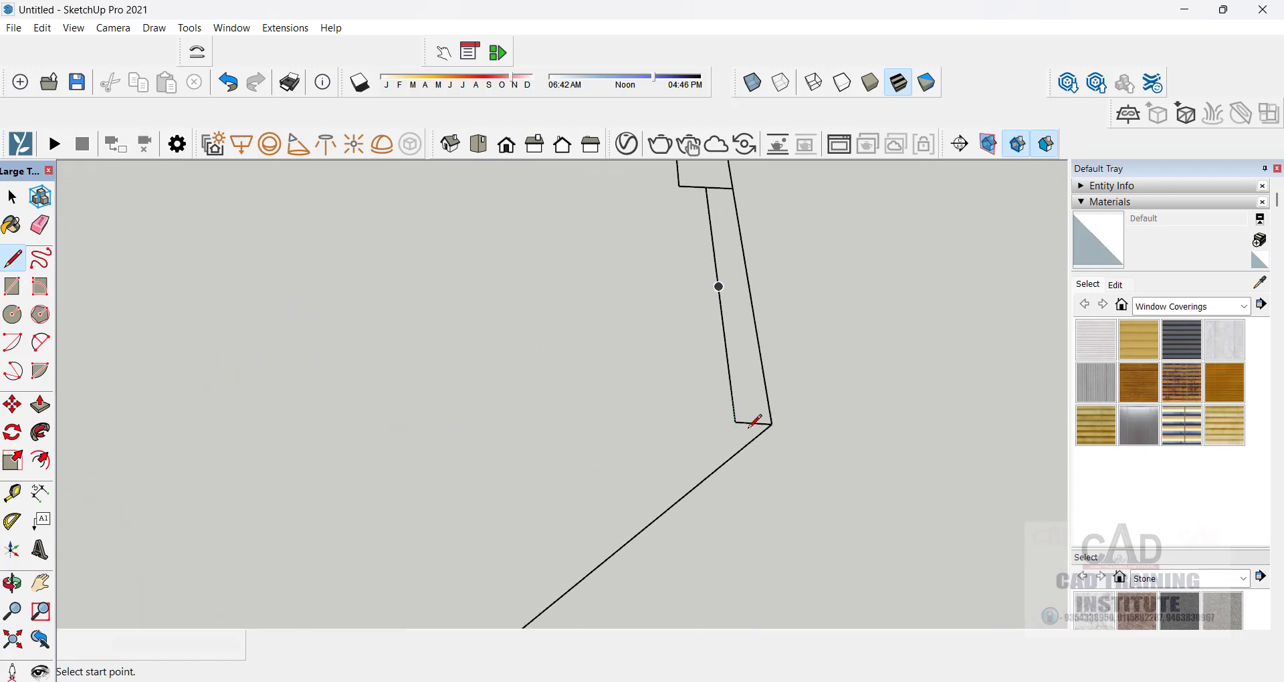
click(776, 423)
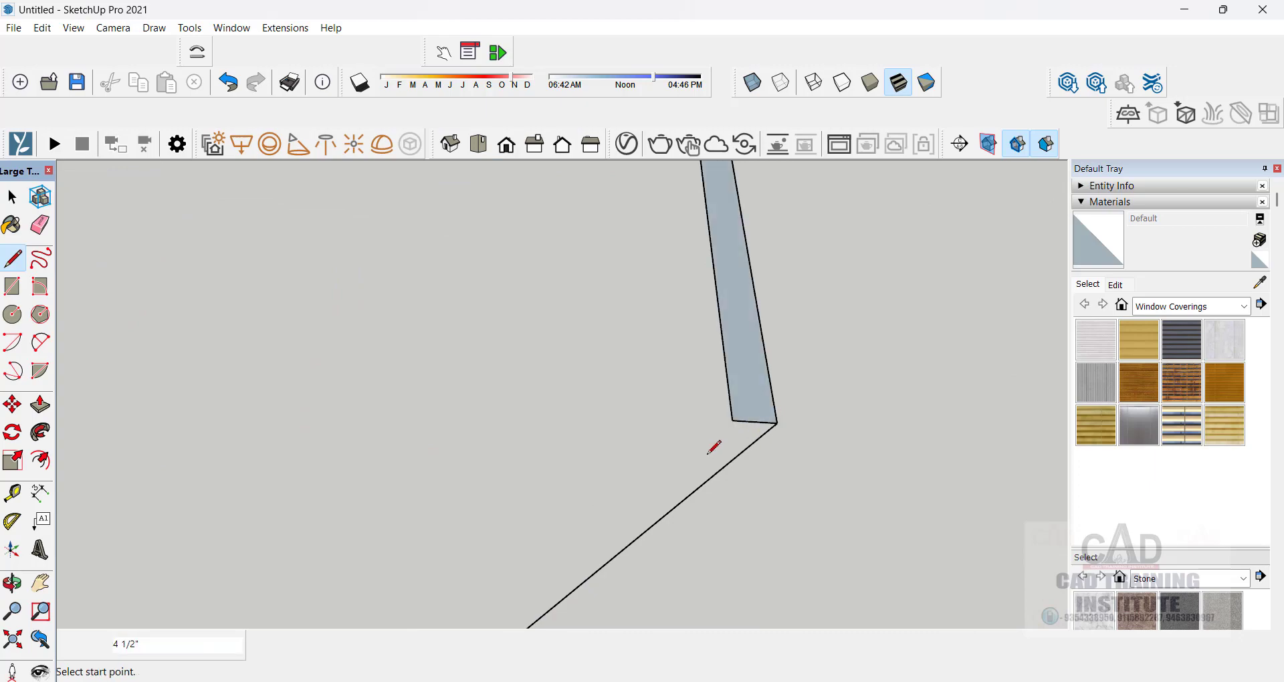
scroll(668, 444, down, 5)
- Draw a 9" line across the rear toilet's back wall near its corner, closing the back and partition walls into faces
scroll(668, 438, down, 4)
scroll(535, 281, up, 8)
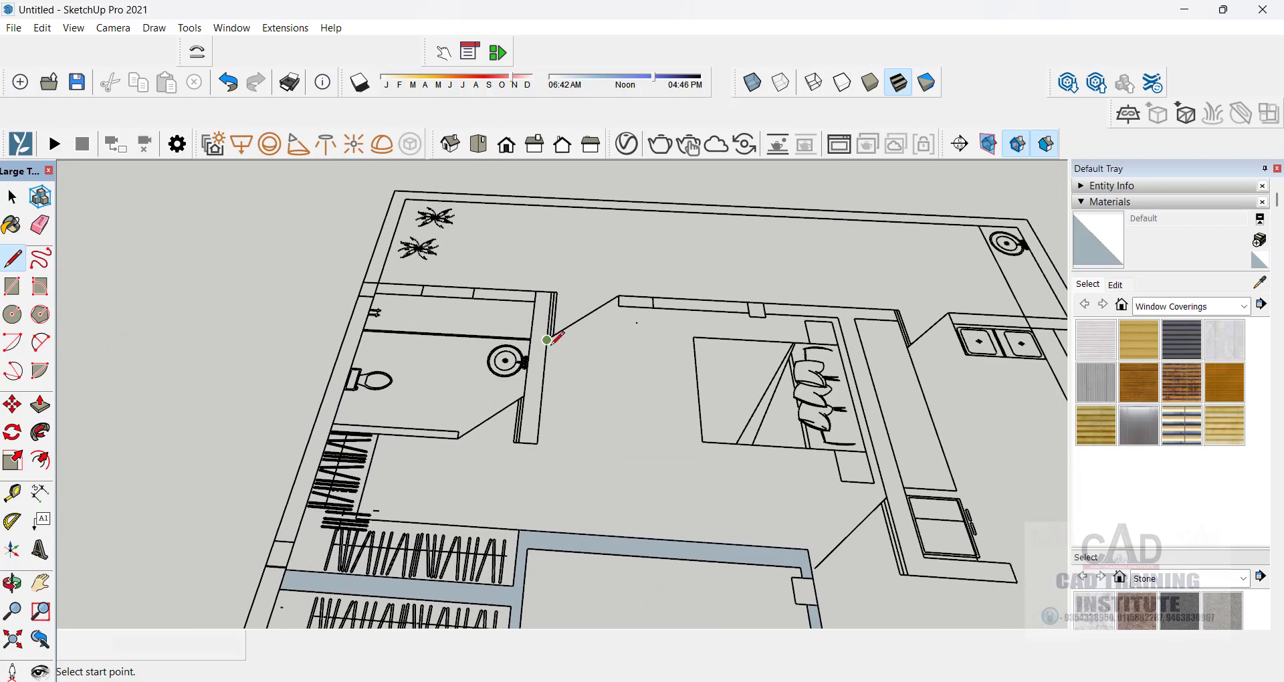
click(518, 215)
click(516, 230)
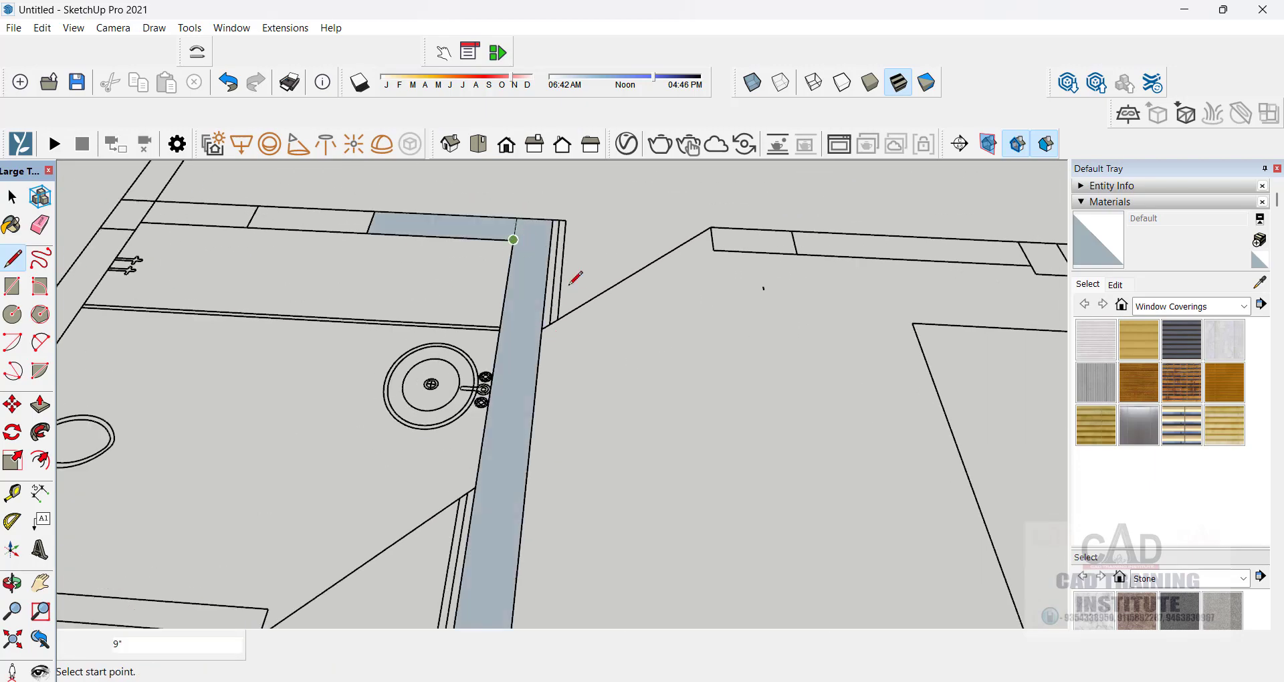
- Draw a line across the junction of the rear bedroom's back wall and the kitchen partition, closing both walls into faces
scroll(573, 278, down, 6)
scroll(869, 341, up, 5)
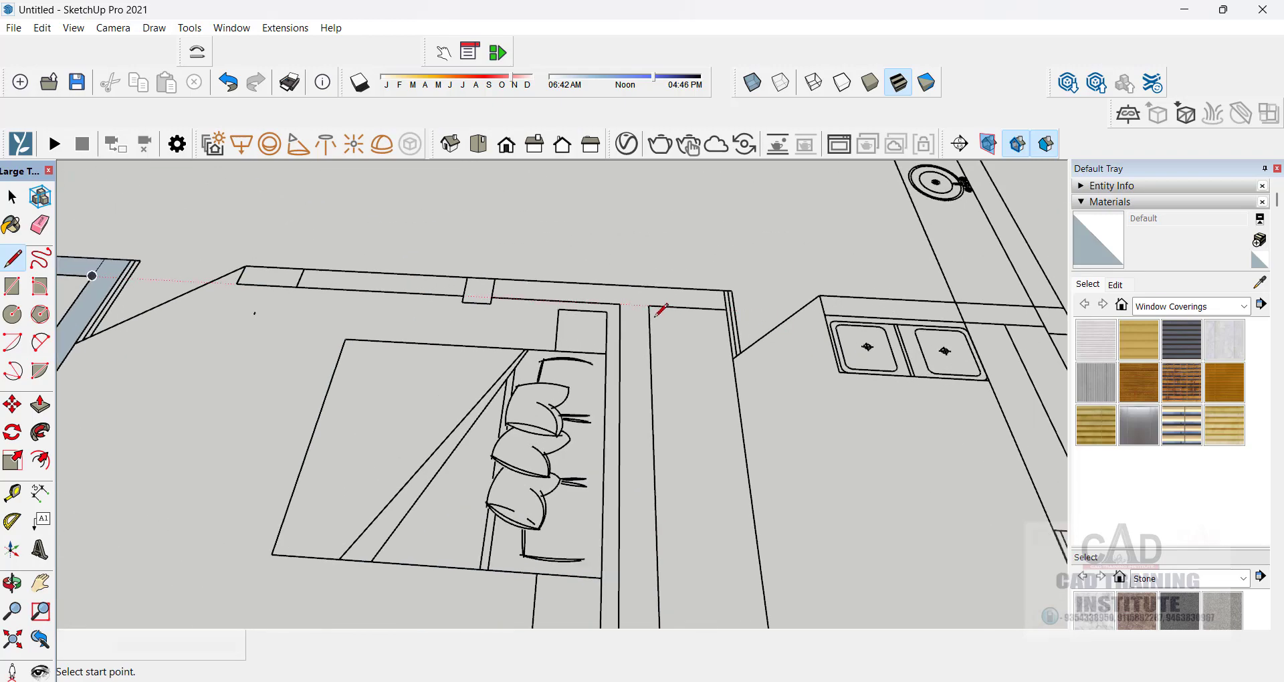
click(649, 305)
click(635, 289)
scroll(699, 254, down, 5)
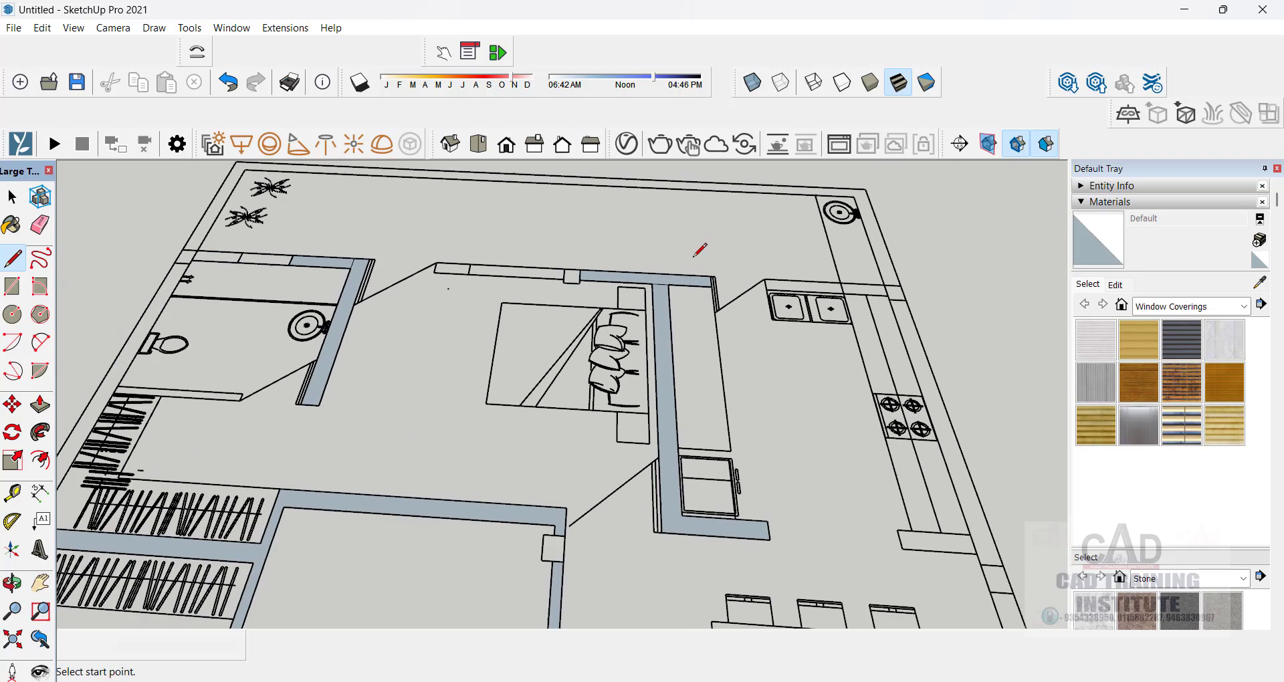
- Draw a line where the short kitchen wall meets the outer side wall, closing the short wall into a face
scroll(873, 428, up, 5)
click(855, 401)
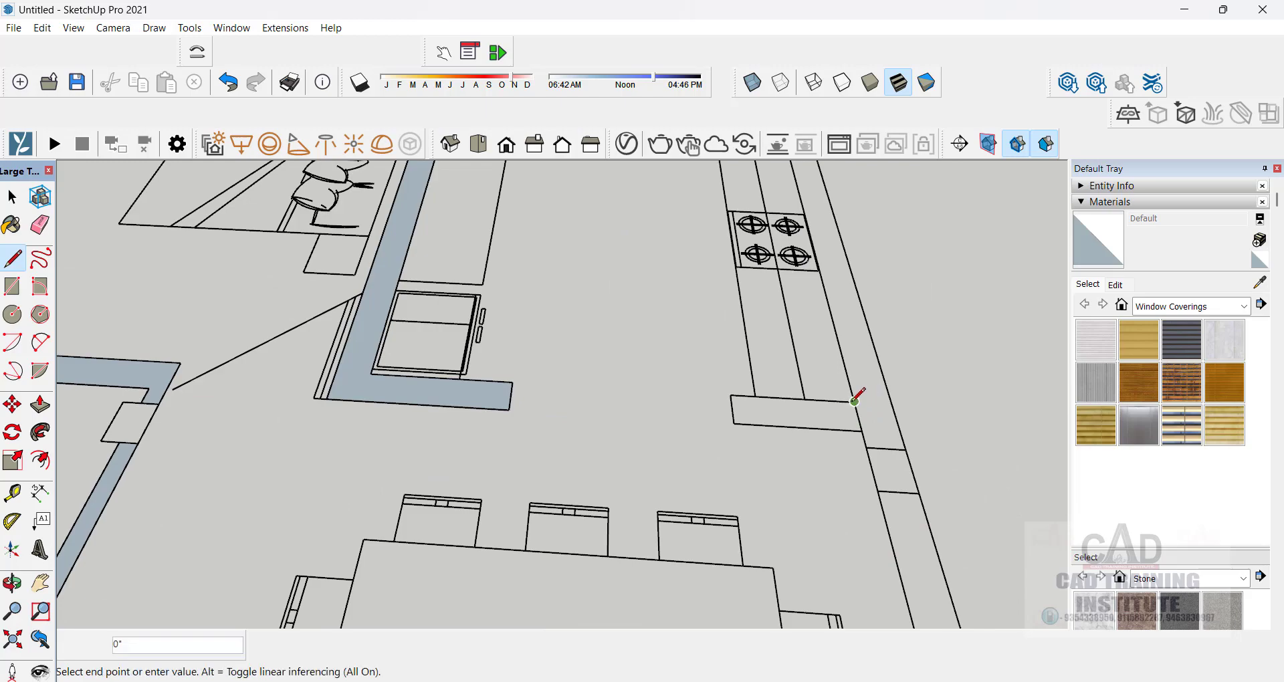
click(862, 431)
scroll(867, 425, down, 5)
- Draw a line across the outer side wall at the kitchen's rear corner, closing the wall junction into a face
scroll(816, 214, up, 5)
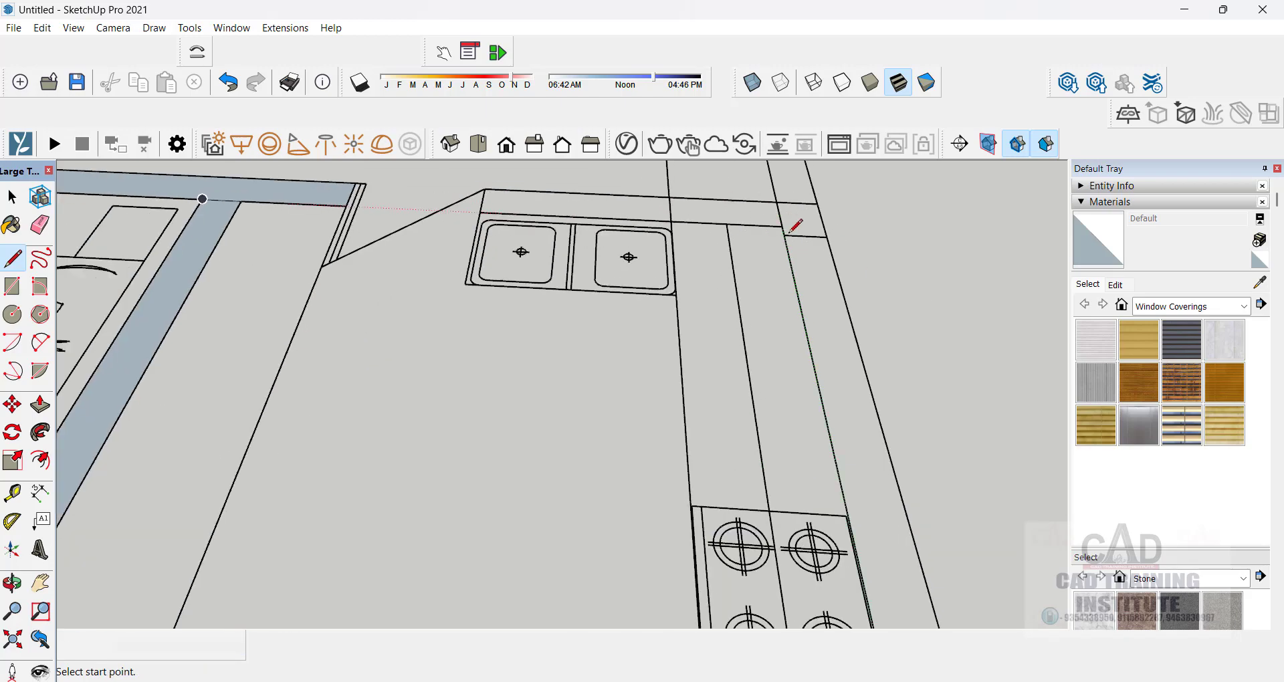
click(830, 226)
scroll(817, 329, down, 4)
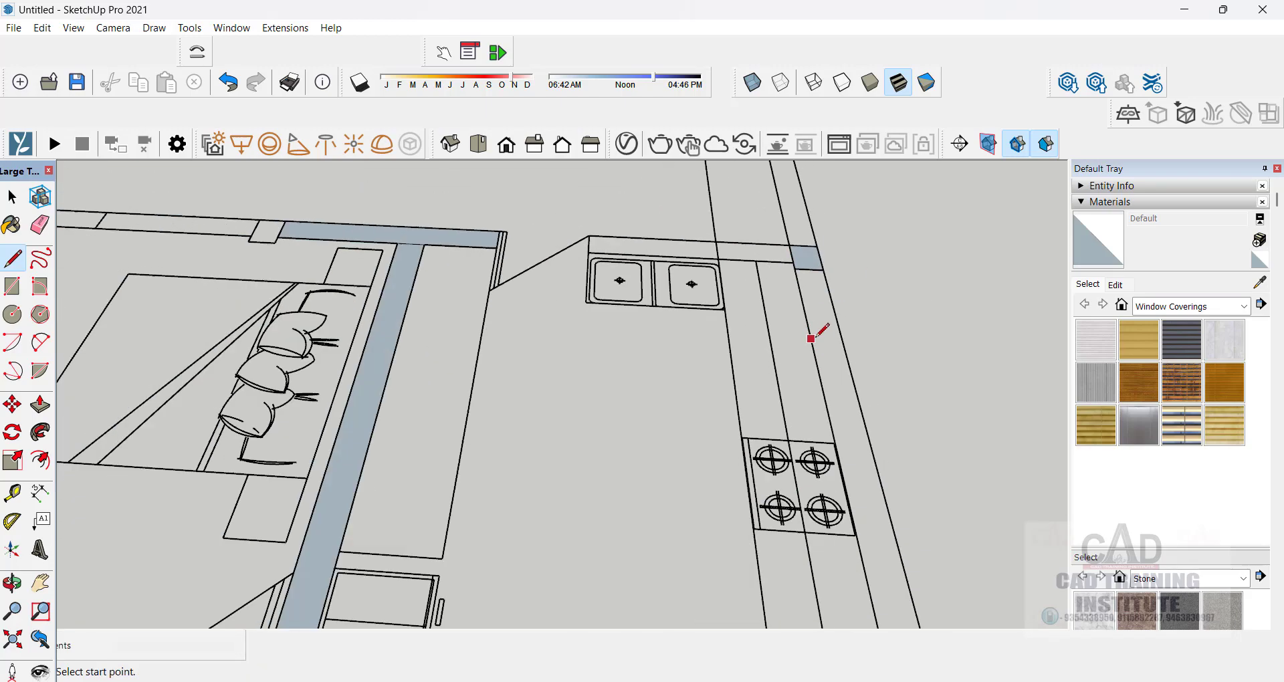
scroll(772, 367, down, 5)
- Draw a line across the outer side wall at the rear toilet's back corner, closing the rear boundary walls into faces
scroll(267, 284, up, 5)
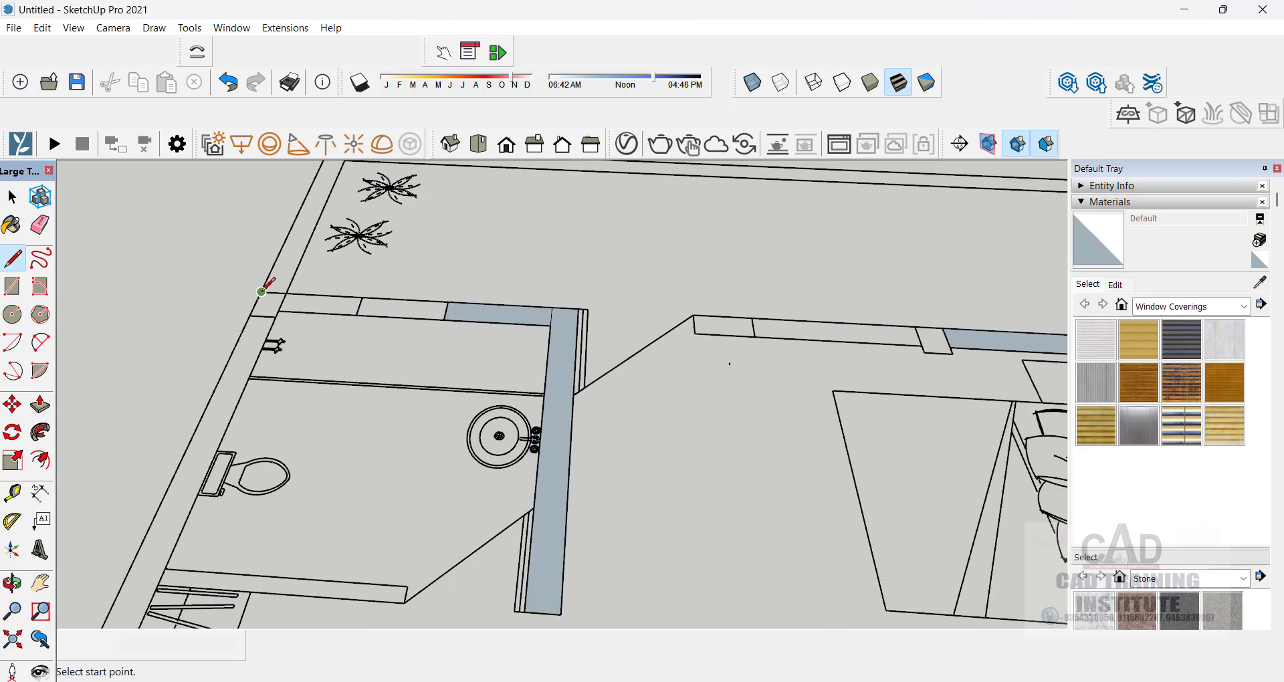
click(262, 292)
click(286, 289)
scroll(367, 401, down, 4)
scroll(269, 449, up, 3)
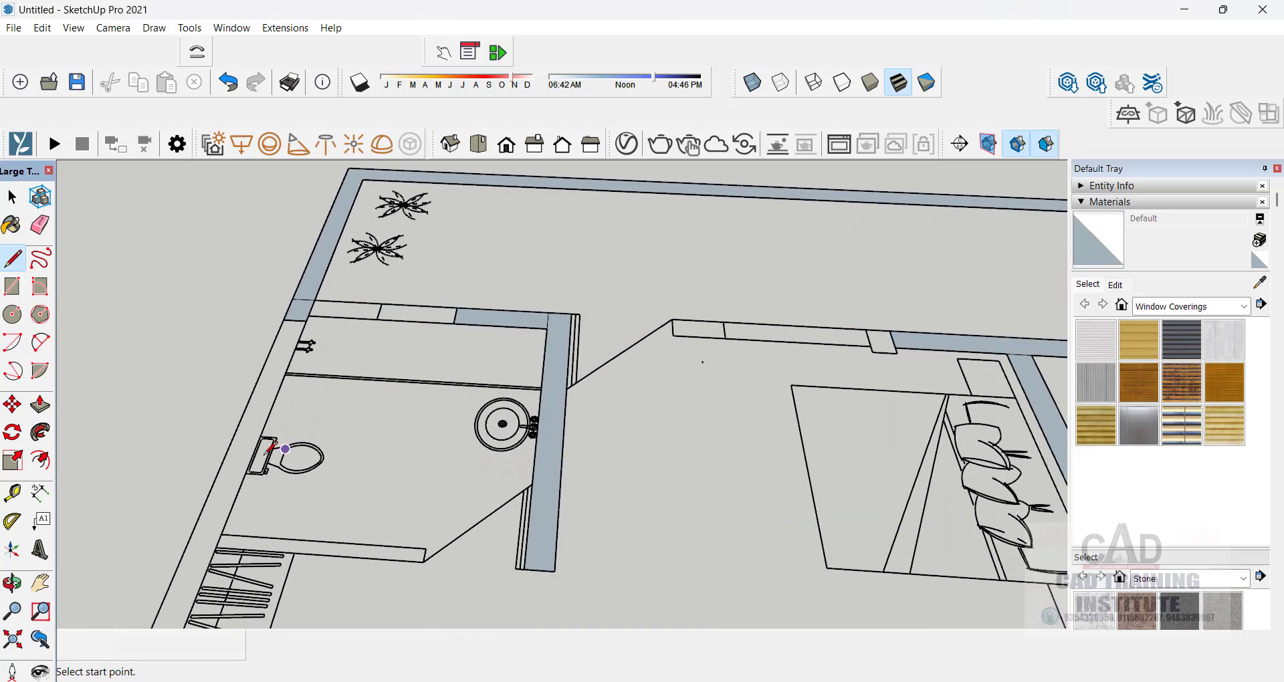
- Draw lines at both ends of the rear toilet's front wall, closing that wall and the adjoining outer side wall into faces
scroll(353, 350, down, 4)
scroll(294, 428, up, 3)
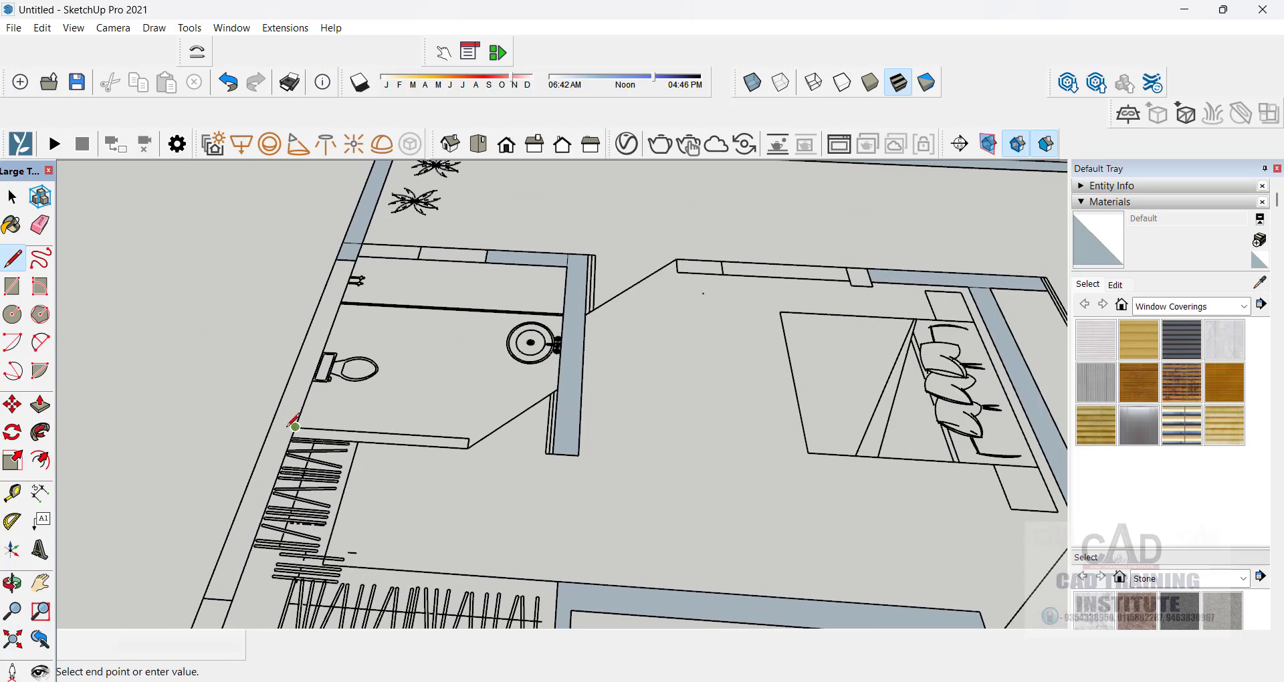
click(468, 446)
scroll(468, 446, up, 4)
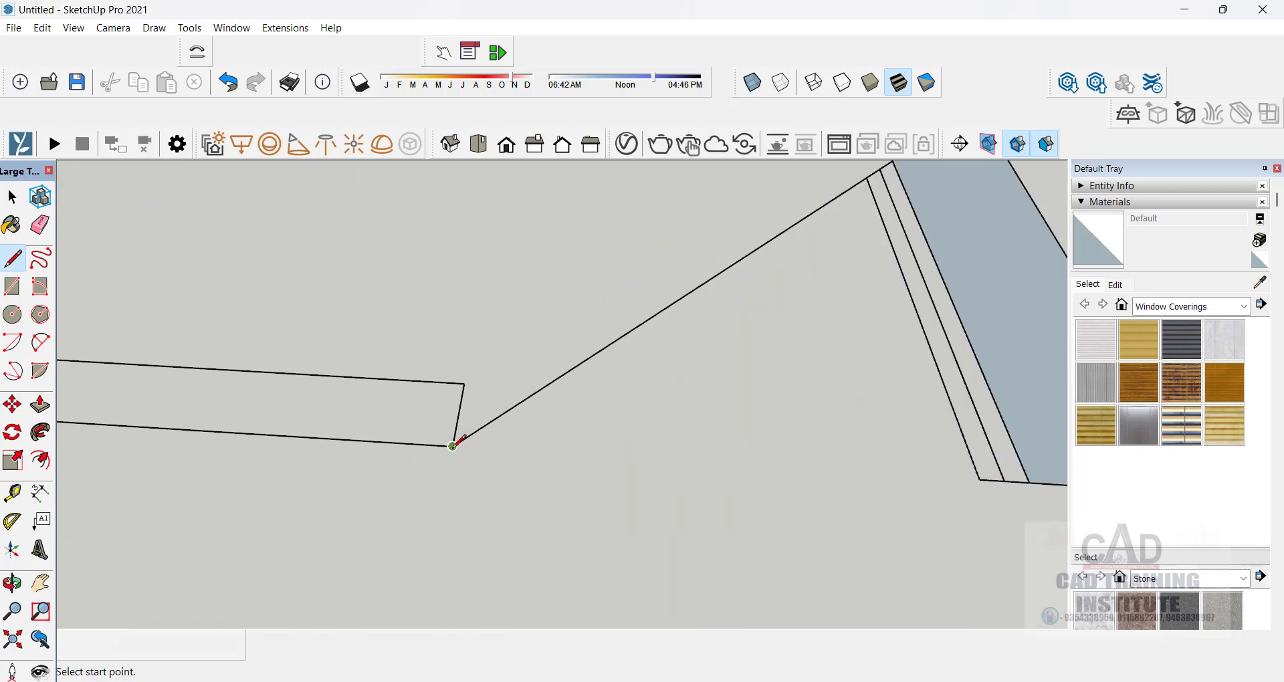
click(453, 446)
click(466, 383)
scroll(468, 381, down, 4)
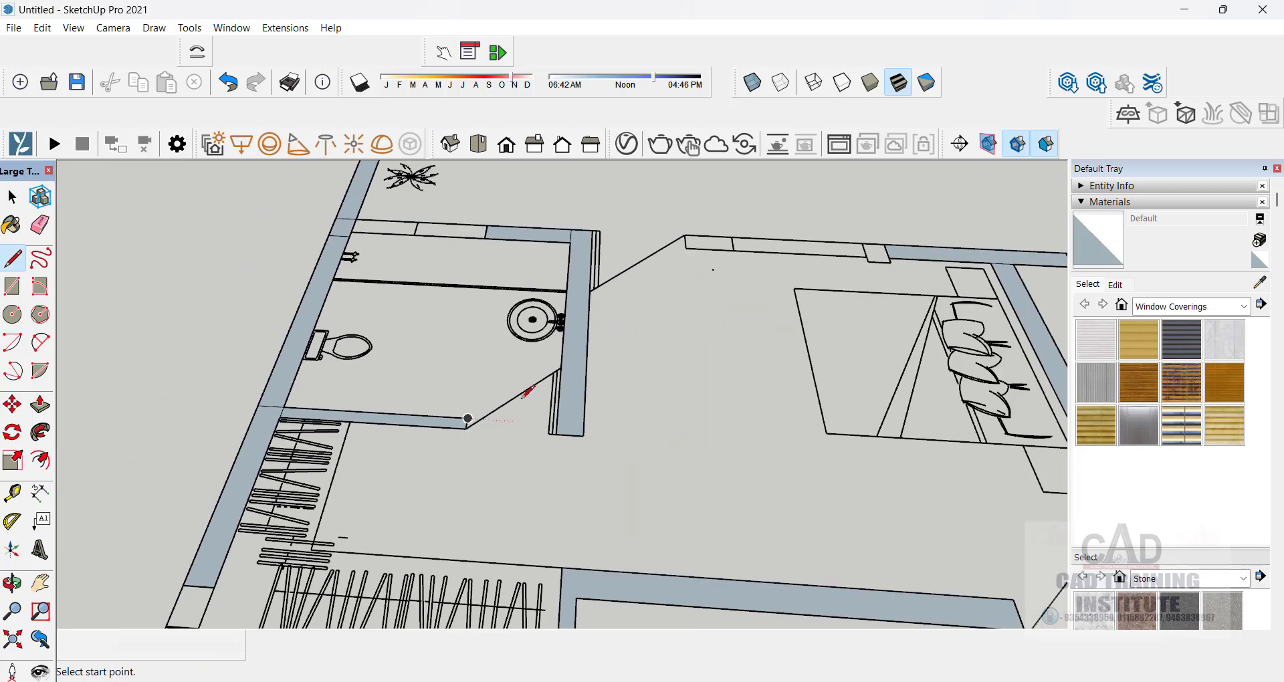
- Draw a 9" line across the outer side wall near the dining table, closing the wall strip into faces
scroll(453, 351, down, 6)
scroll(817, 540, up, 2)
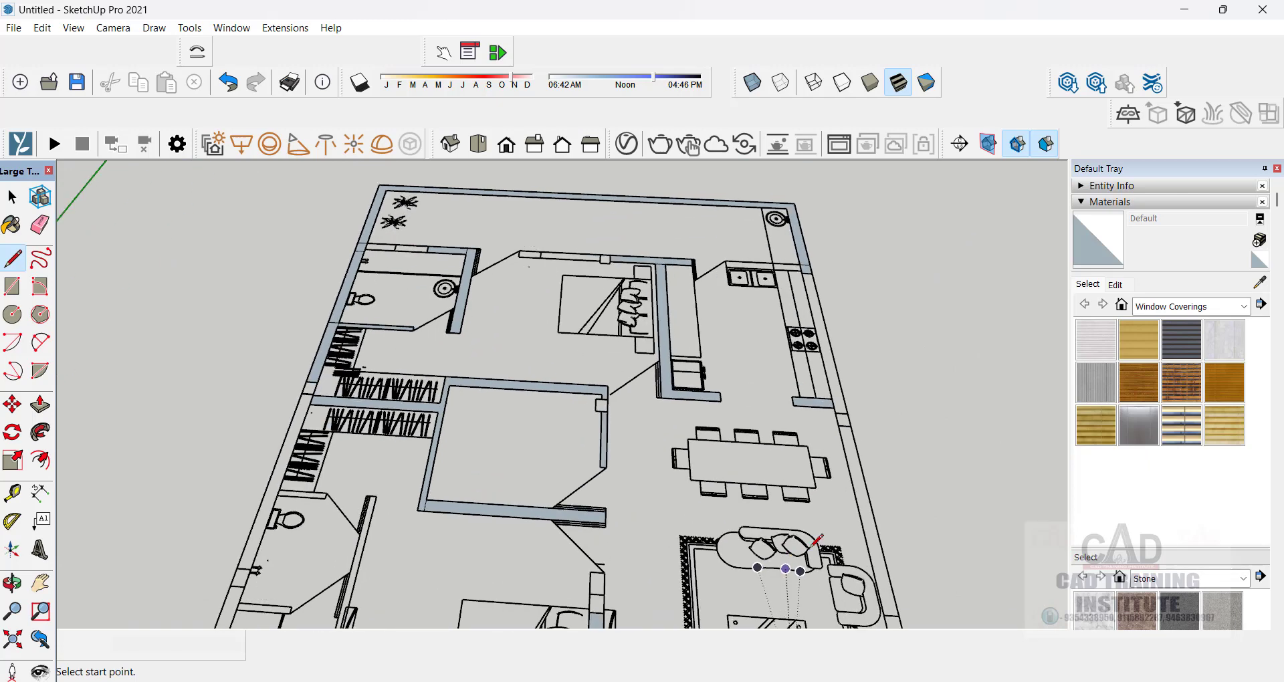
scroll(817, 540, up, 2)
click(874, 498)
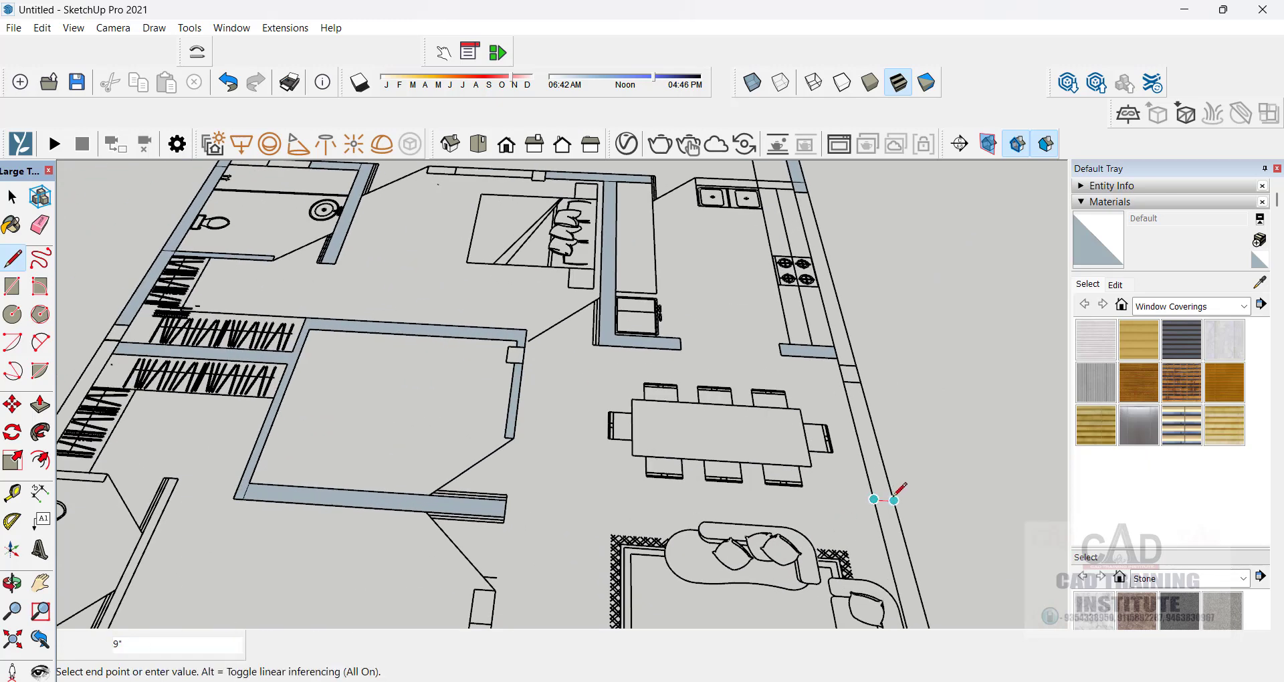
click(887, 497)
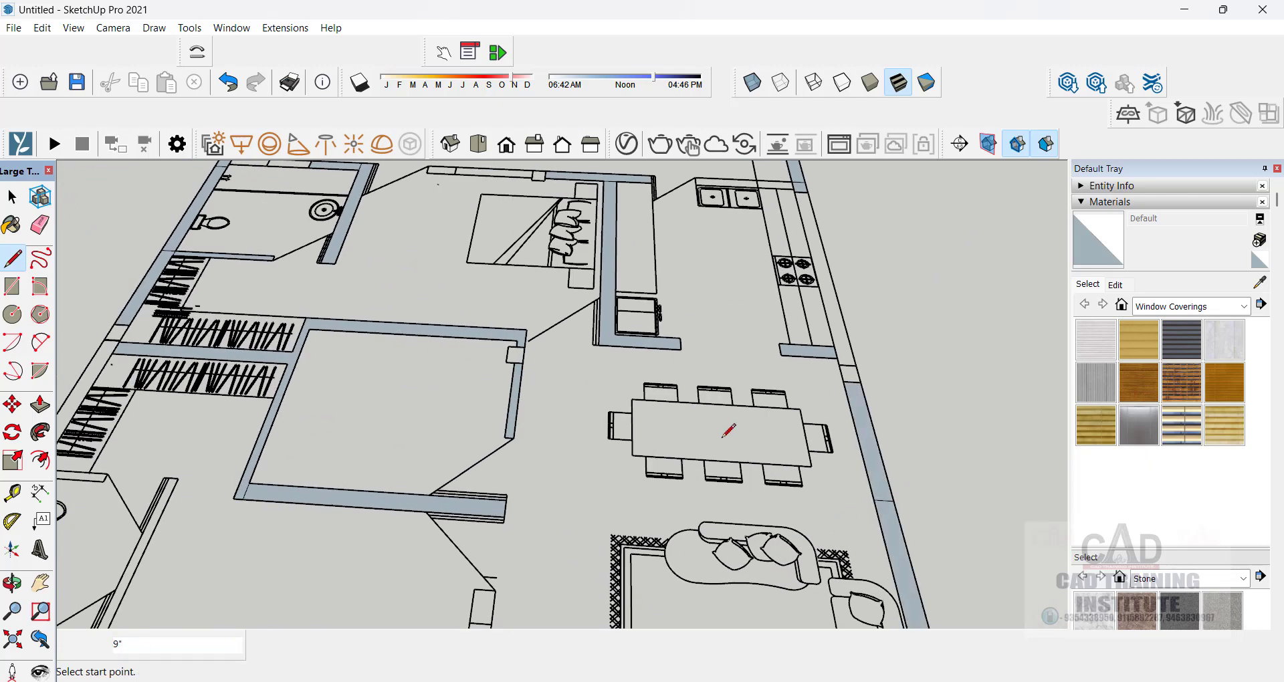
- Extrude the connected wall faces around the central room up 12' with Push/Pull
key(p)
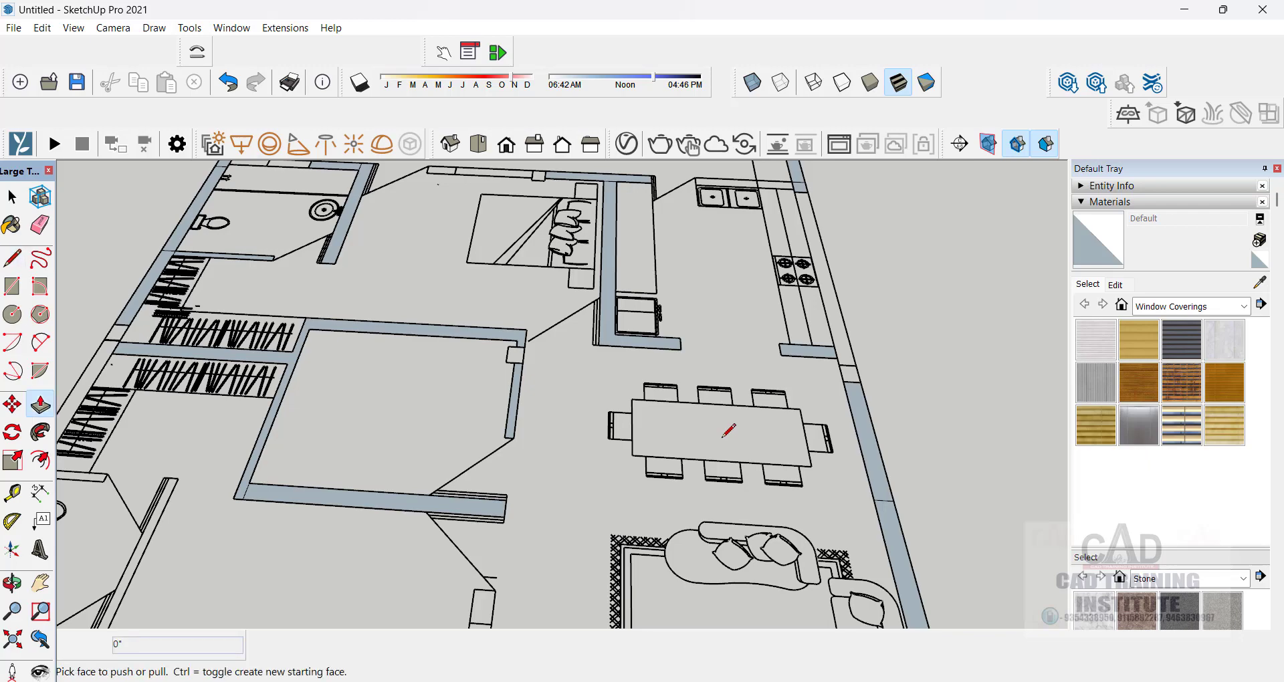
scroll(751, 416, down, 3)
scroll(582, 404, up, 1)
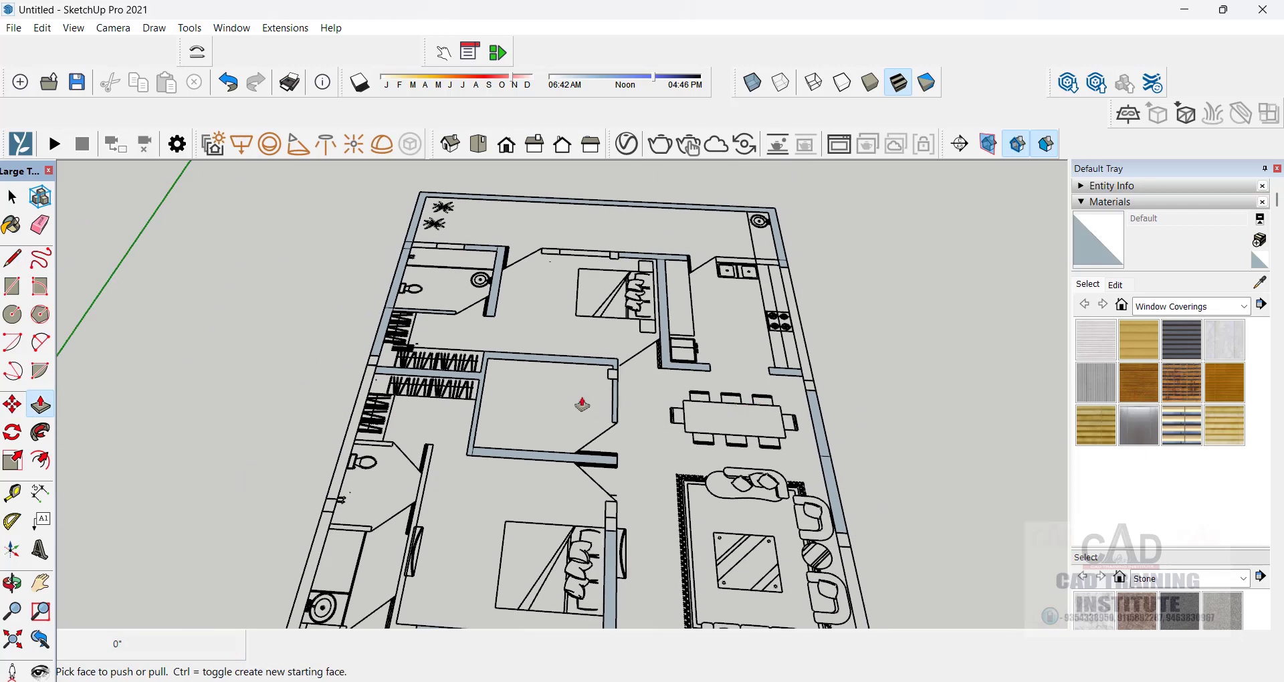
middle_drag(524, 382, 485, 366)
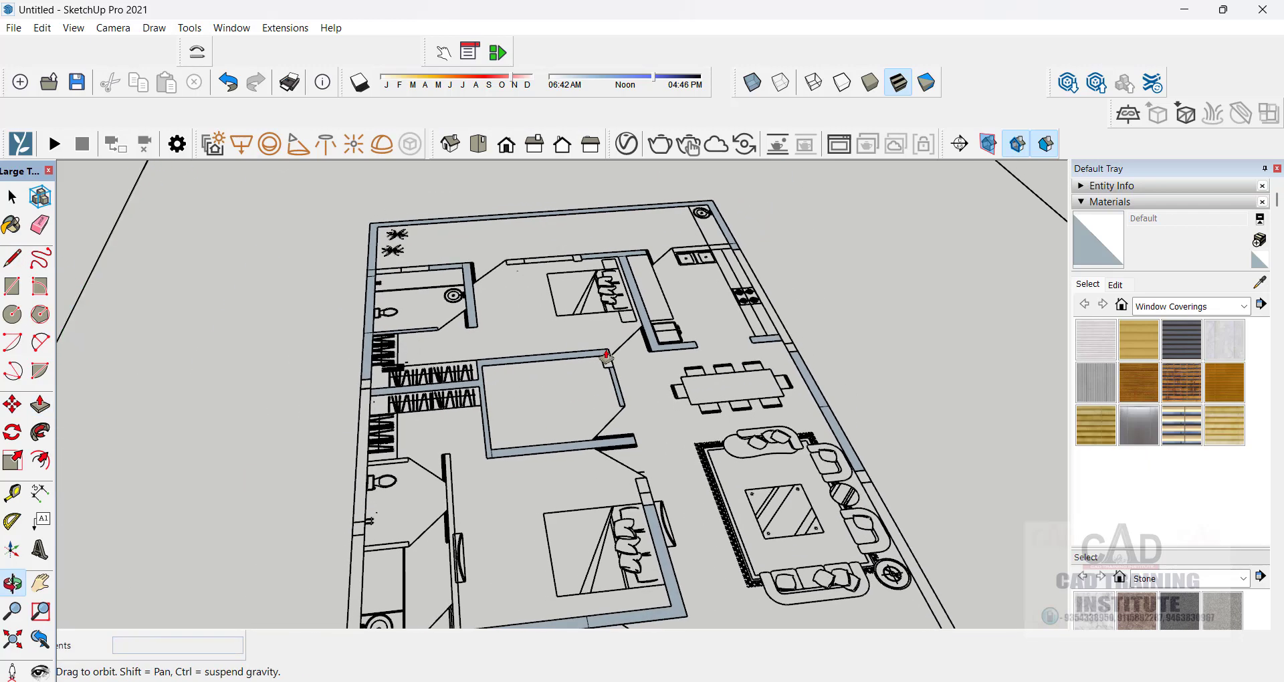
scroll(468, 367, up, 4)
drag(526, 354, 631, 311)
middle_drag(631, 311, 579, 267)
drag(525, 241, 540, 298)
middle_drag(540, 298, 415, 277)
drag(415, 278, 445, 244)
middle_drag(446, 245, 527, 331)
drag(527, 331, 524, 317)
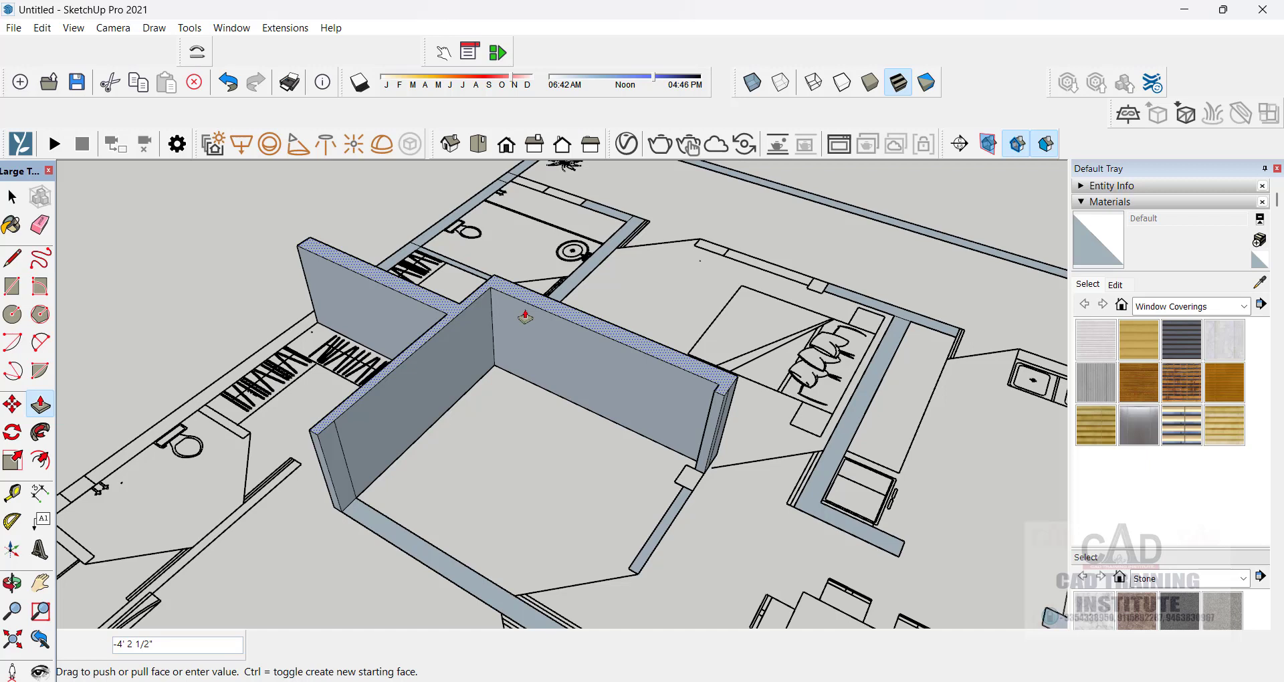
key(Escape)
drag(516, 348, 414, 262)
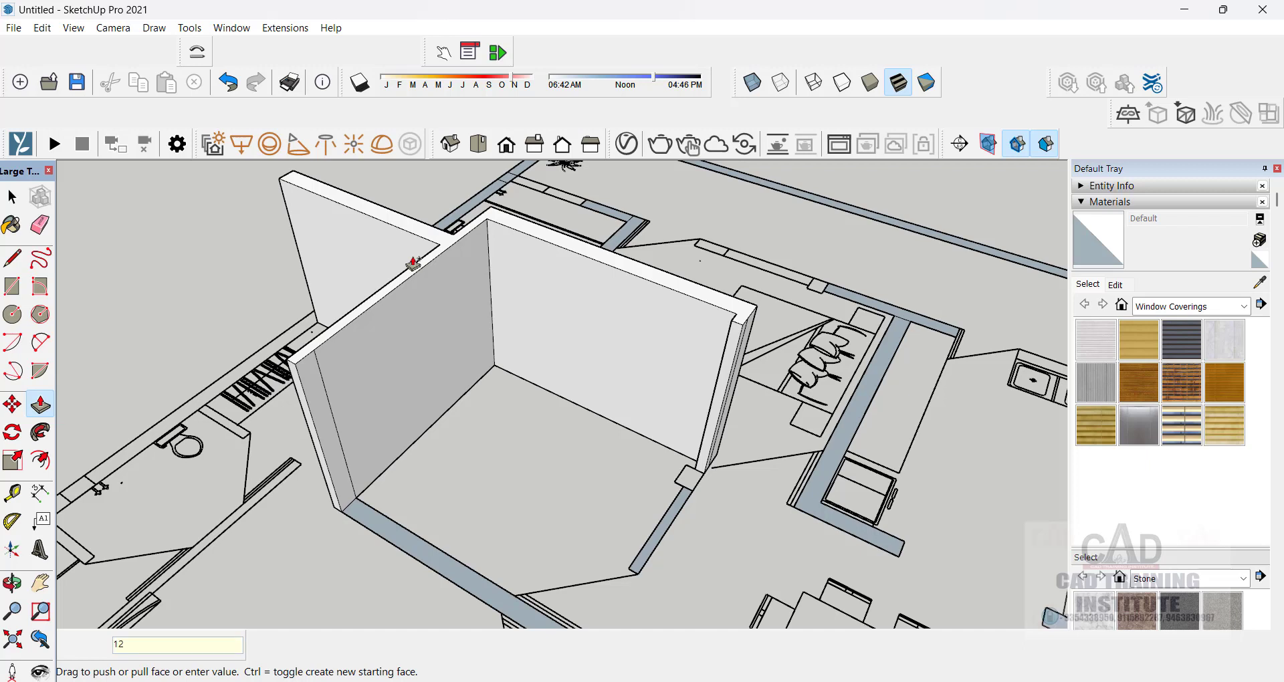
key(Return)
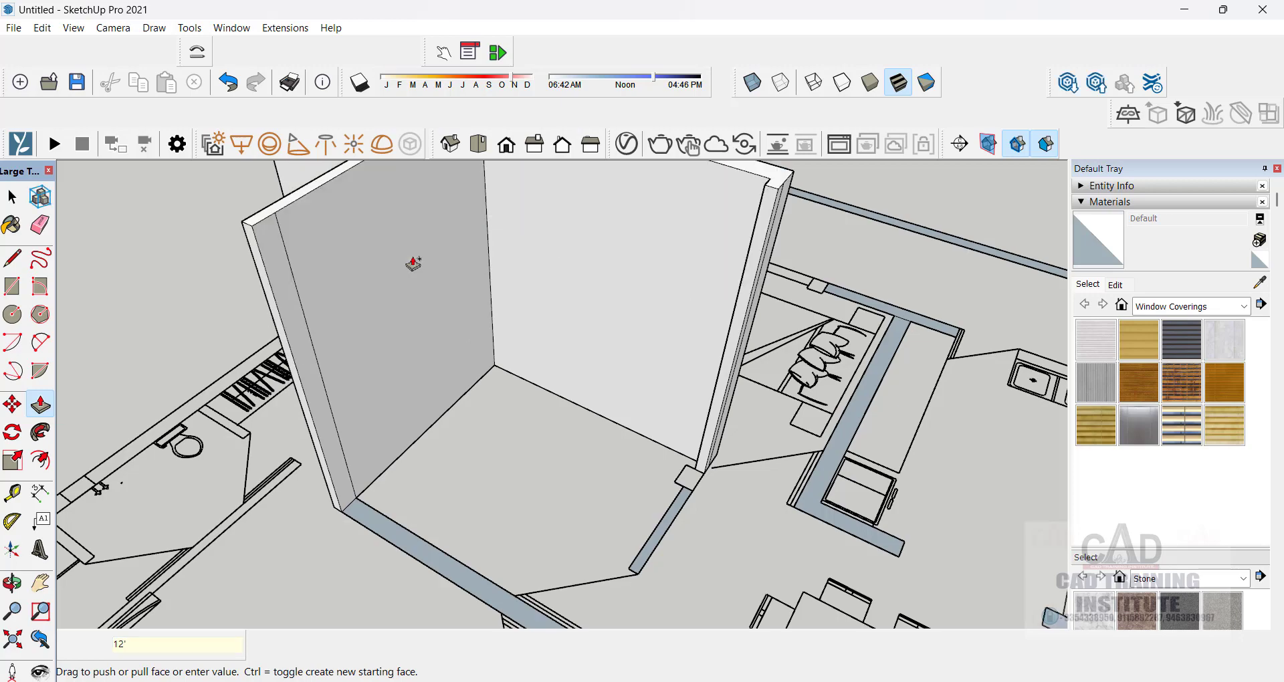
- Extrude the L-shaped wall between the rear bedroom and the kitchen up 12', level with the central room's walls
scroll(528, 400, down, 5)
middle_drag(545, 390, 476, 420)
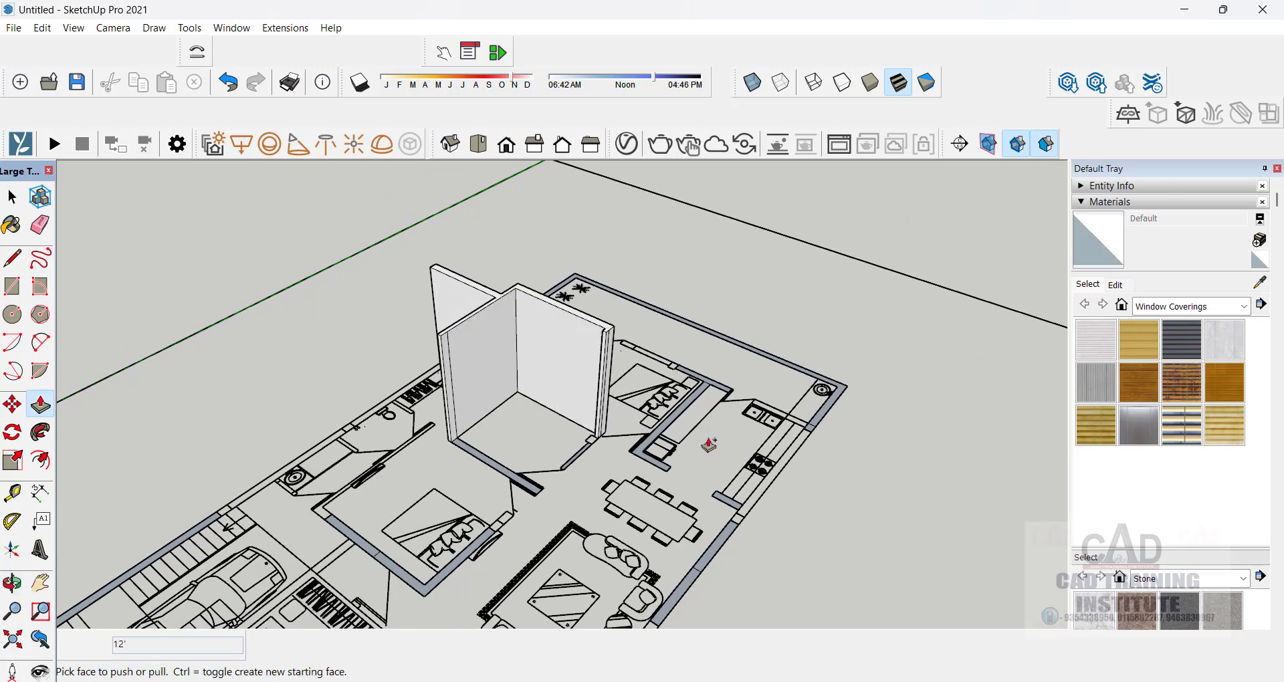
click(655, 435)
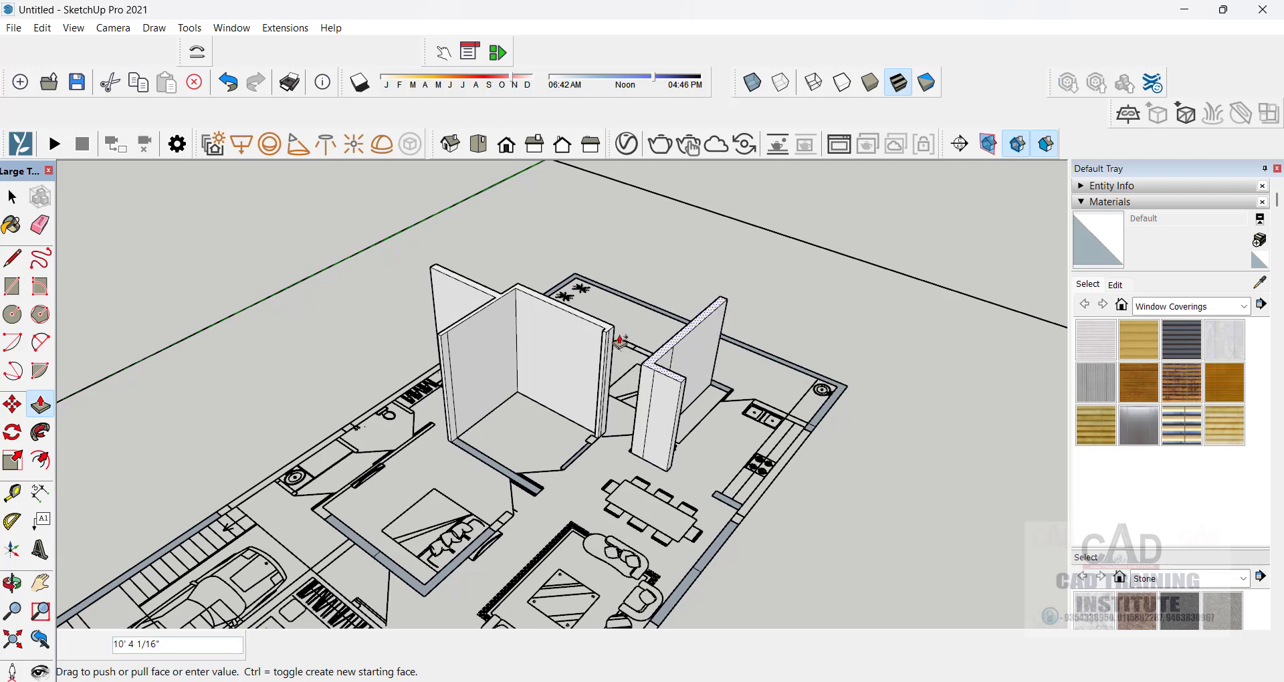
scroll(581, 318, up, 5)
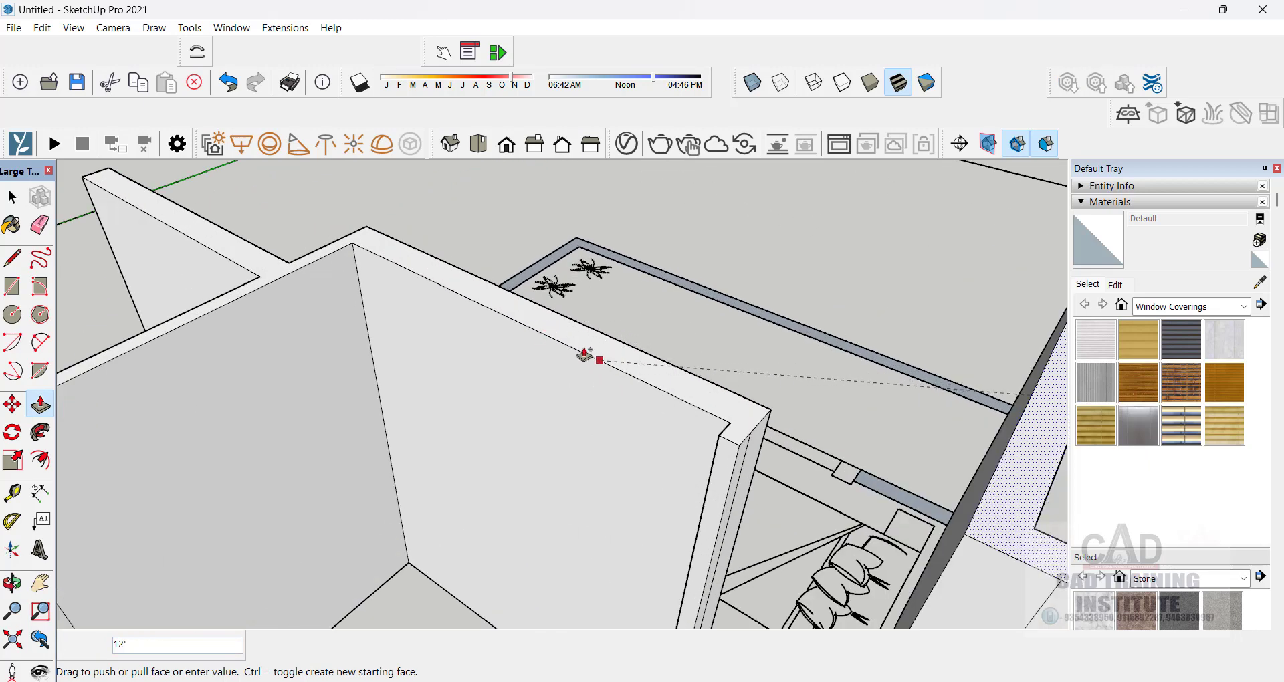
click(546, 335)
scroll(719, 346, down, 5)
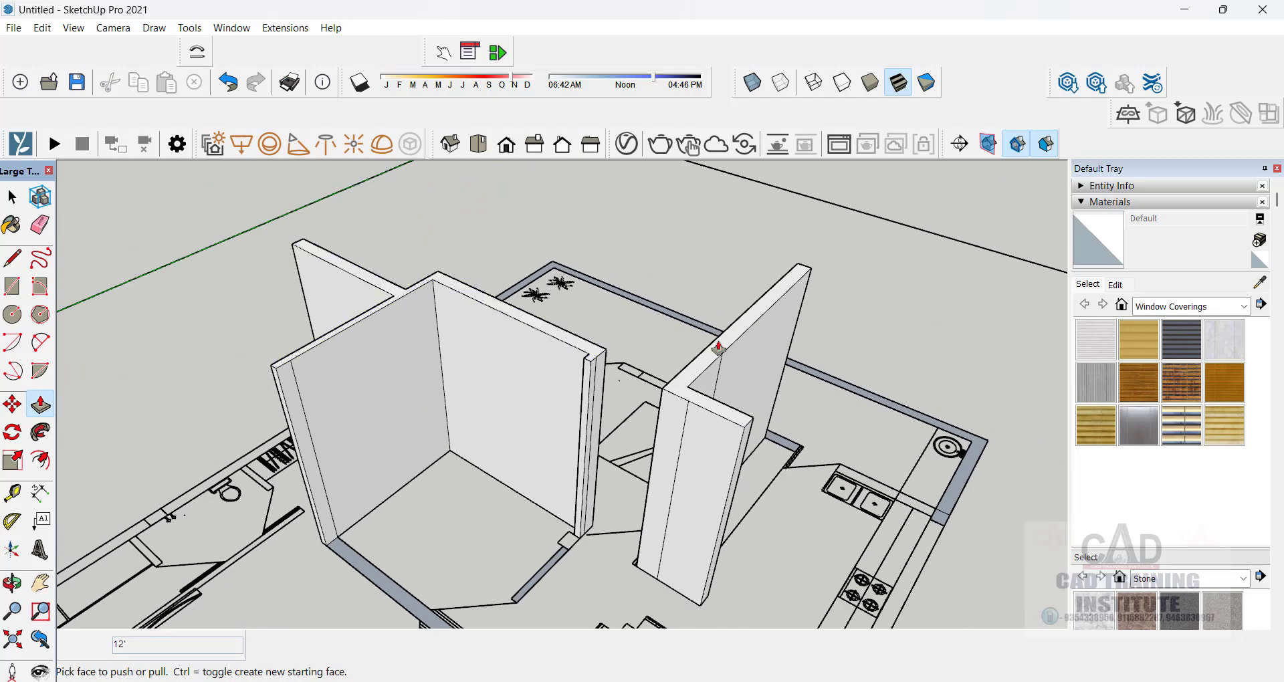
- Extrude the outer side wall strip beside the dining table up 12' to match the raised walls
scroll(603, 263, down, 3)
click(728, 525)
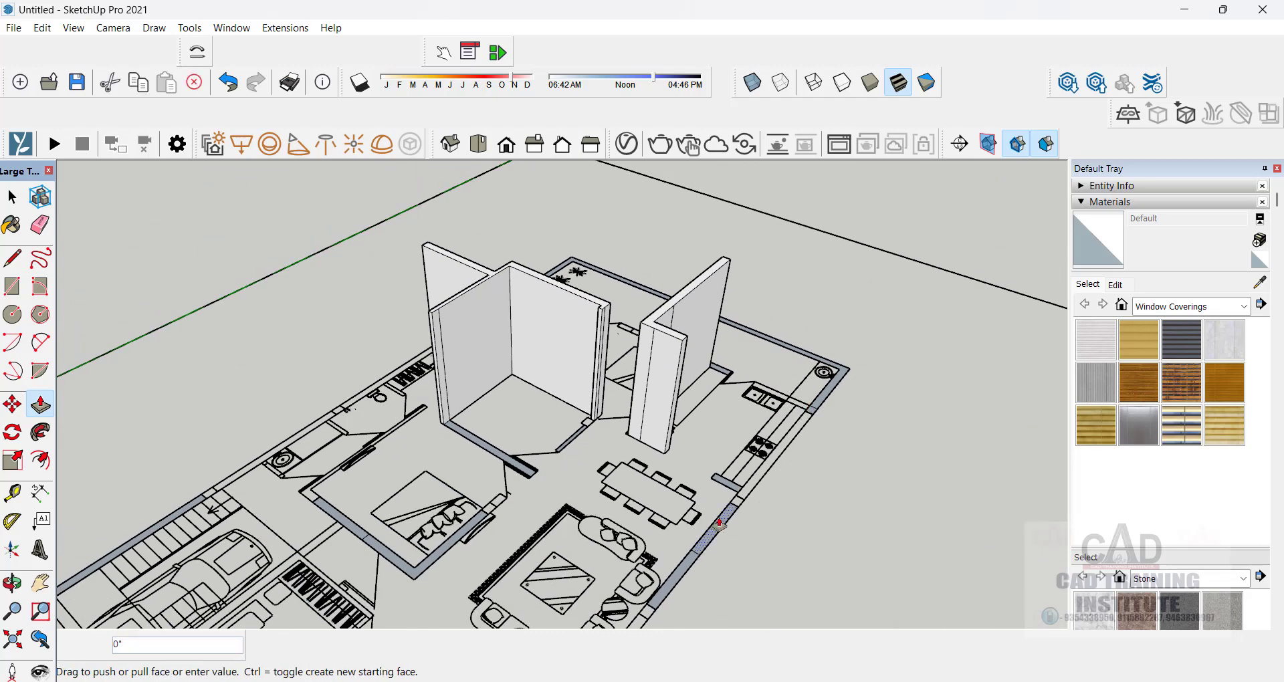
click(674, 402)
key(ctrl+z)
click(704, 538)
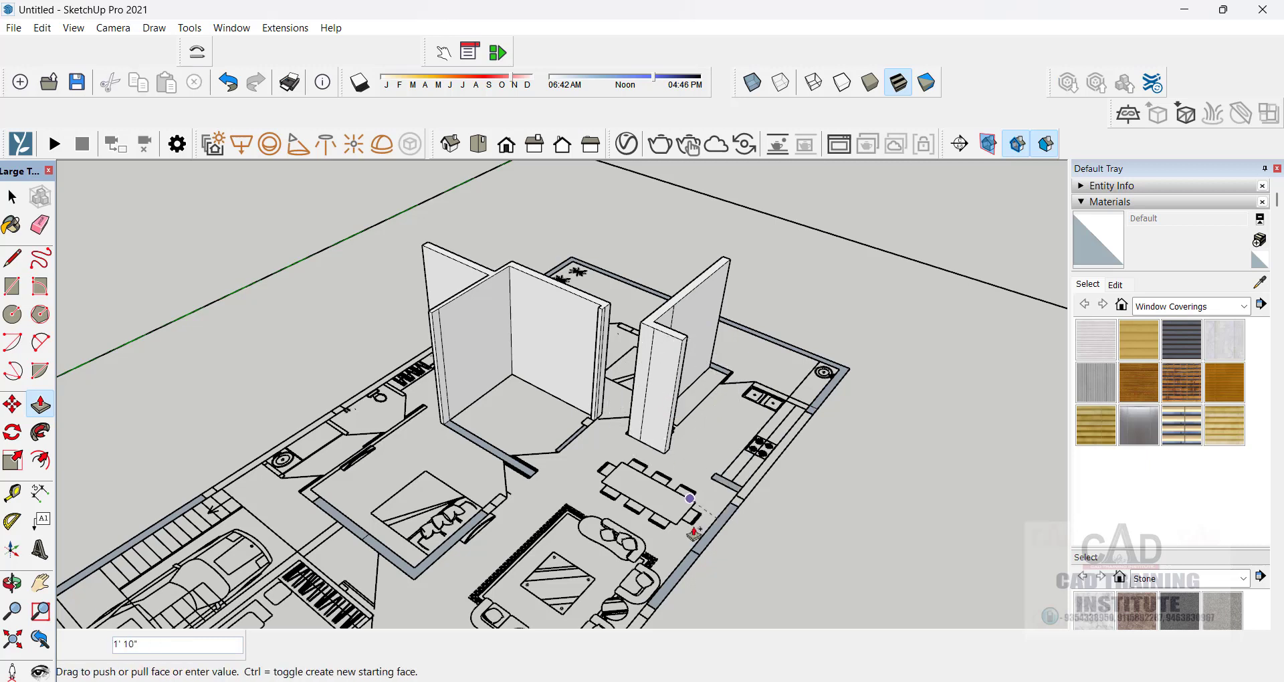
click(660, 357)
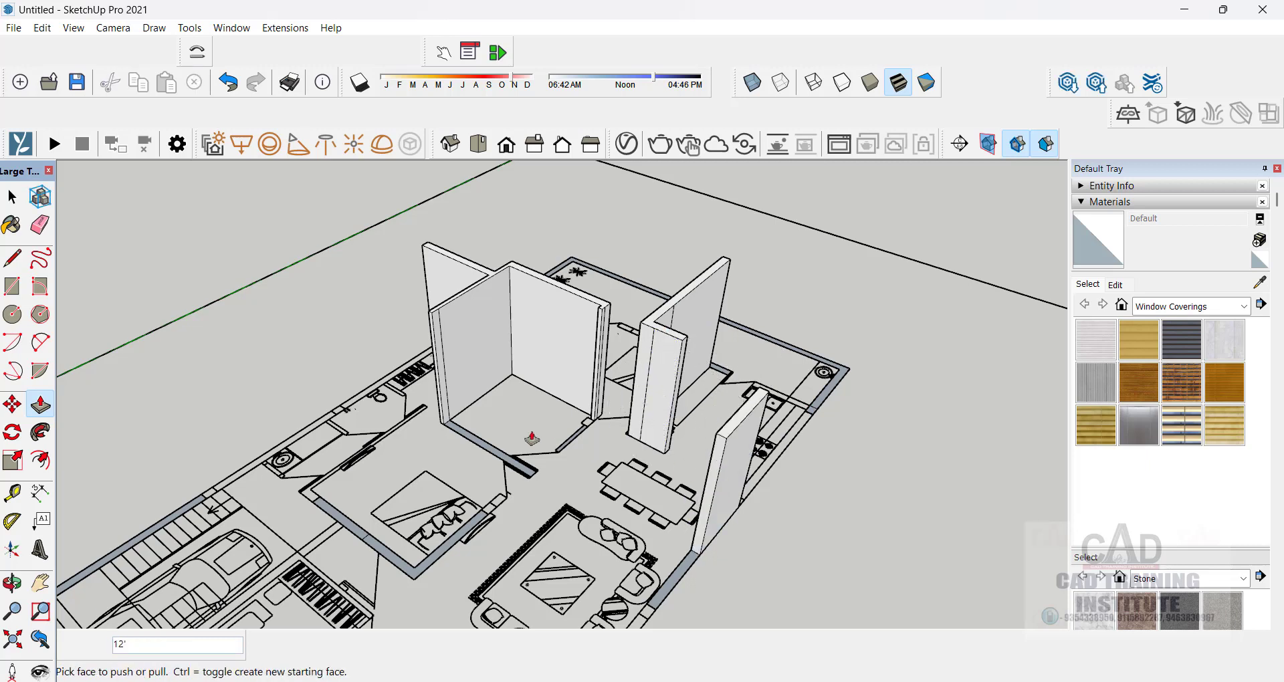
- Extrude the central room's front wall up 12', level with its other walls
click(471, 439)
key(Escape)
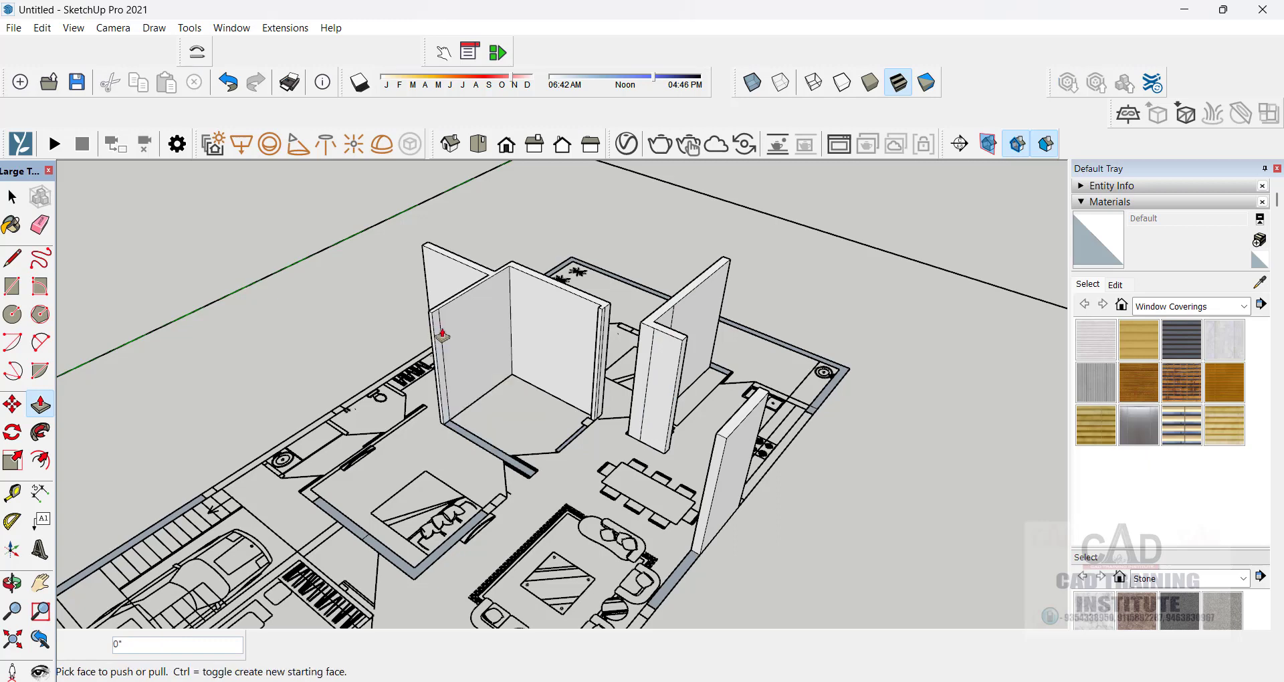
click(442, 334)
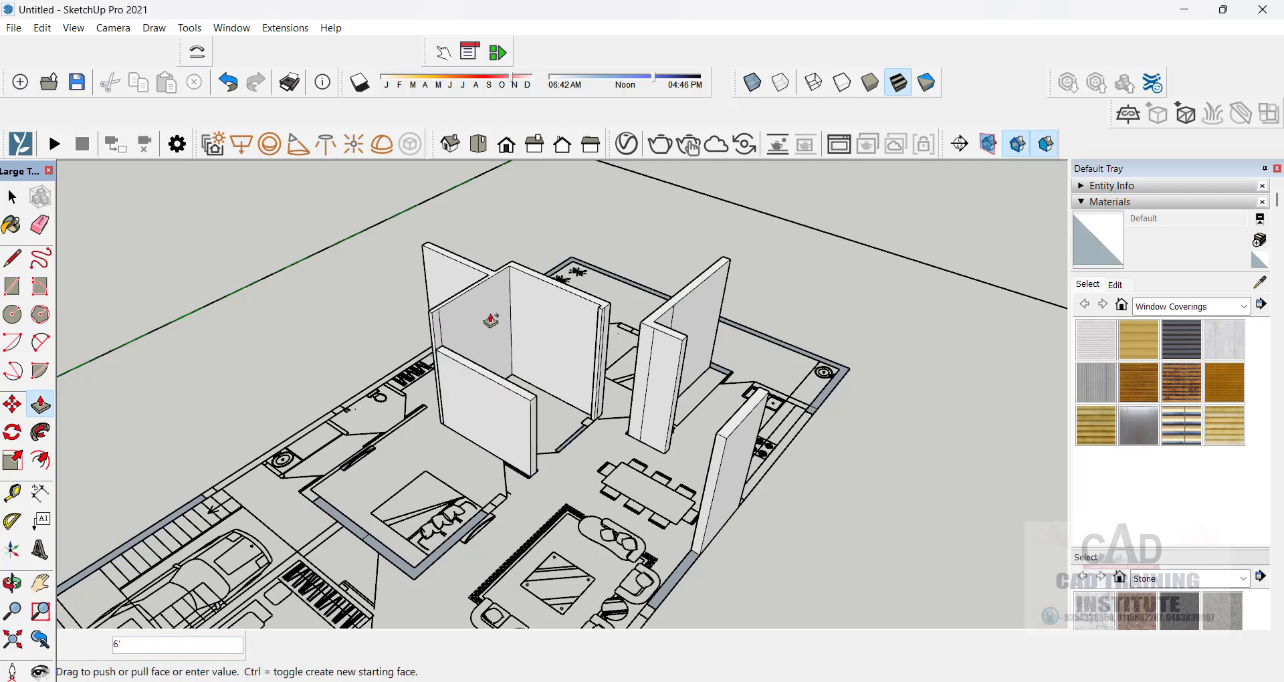
click(591, 299)
- Extrude the thin wall strip beside the central room's door opening up 12'
scroll(576, 444, up, 6)
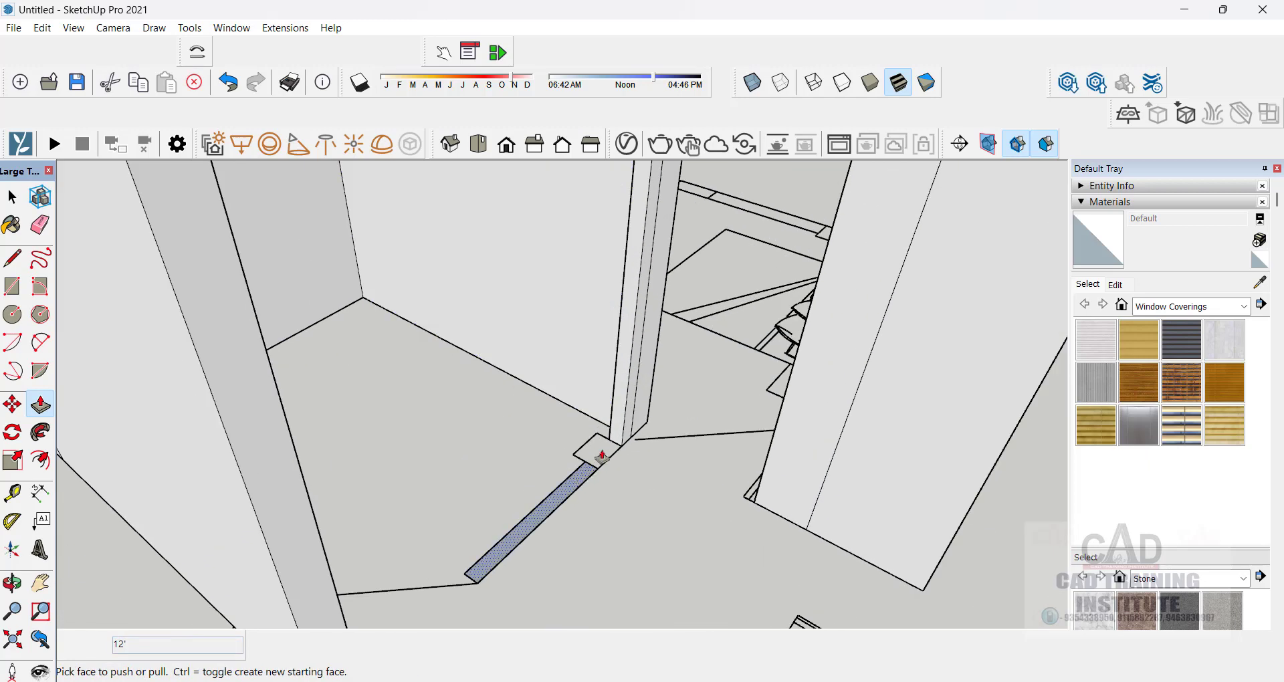
click(549, 510)
scroll(528, 438, down, 5)
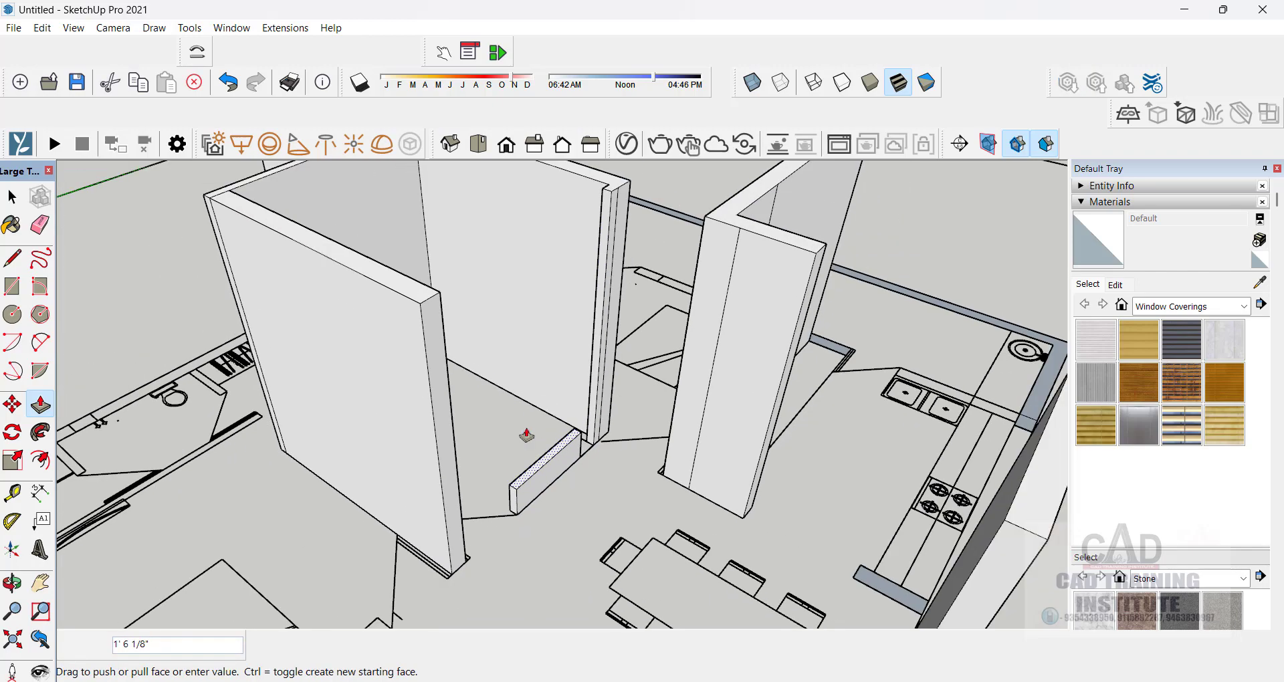
click(438, 312)
- Draw a rectangle over the small column outline between the thin wall and the central room's corner, closing it into a face
middle_drag(529, 424, 391, 465)
scroll(527, 479, up, 5)
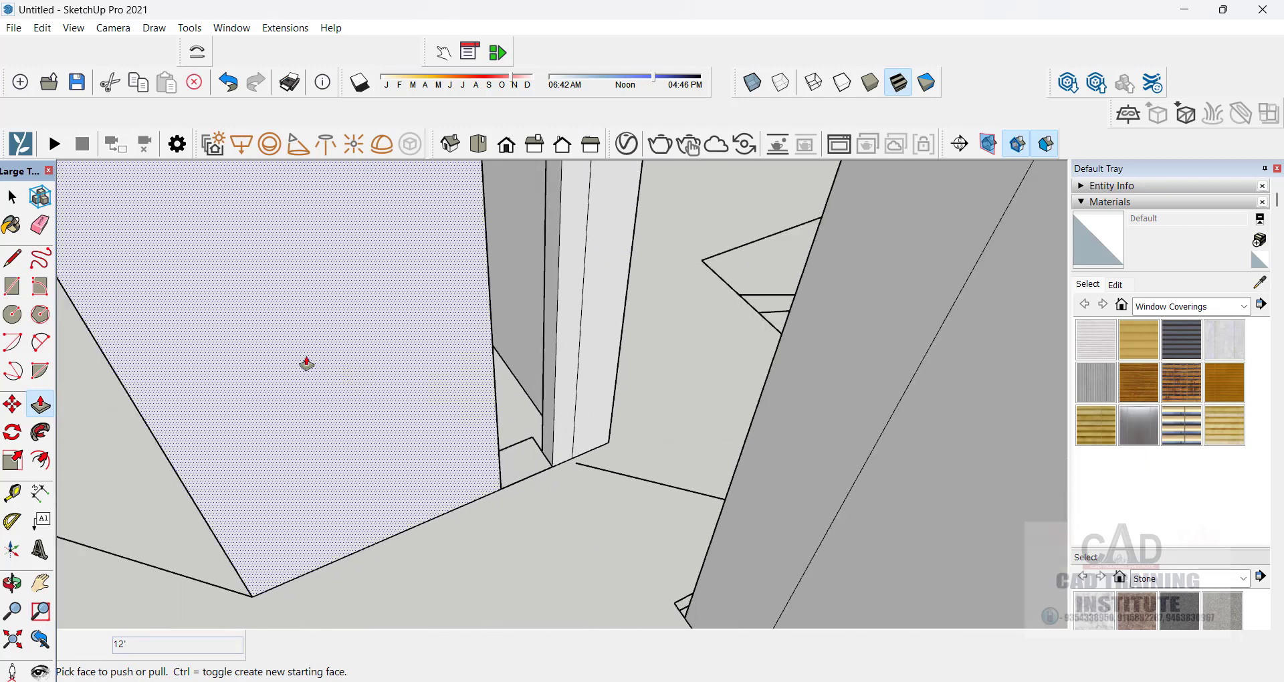
click(8, 288)
middle_drag(647, 461, 401, 475)
scroll(595, 426, down, 6)
scroll(495, 458, up, 5)
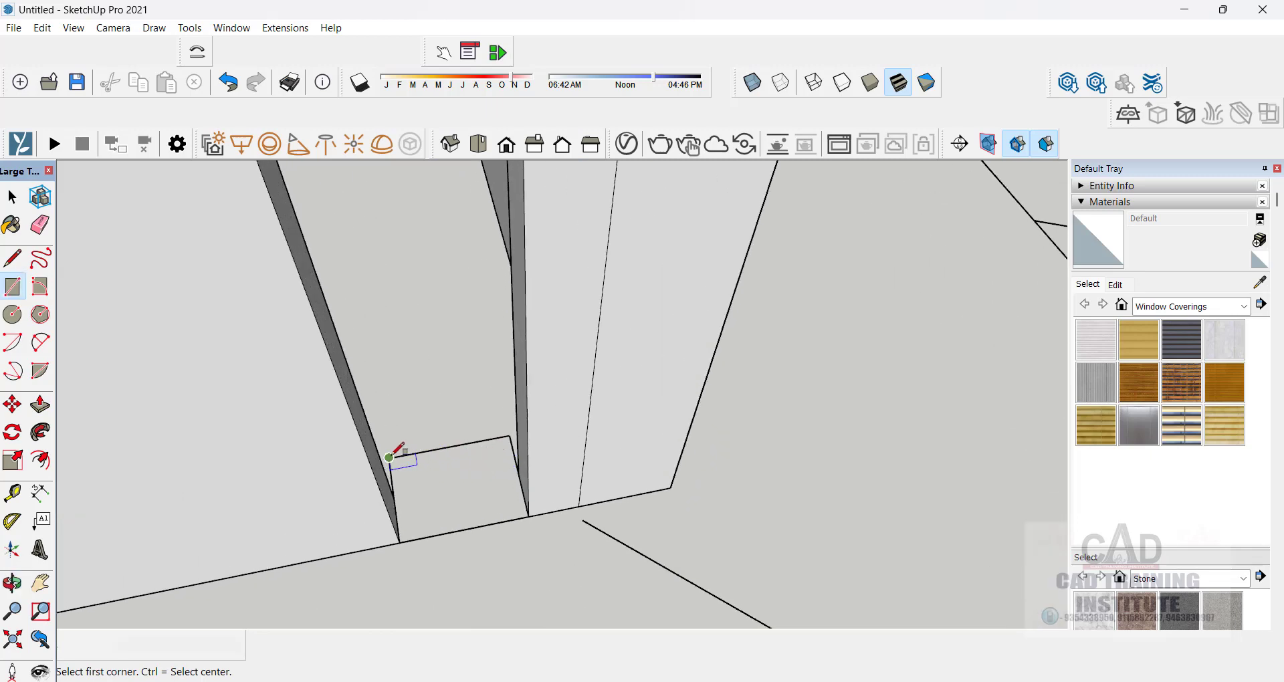
click(390, 458)
click(528, 515)
middle_drag(525, 522, 387, 539)
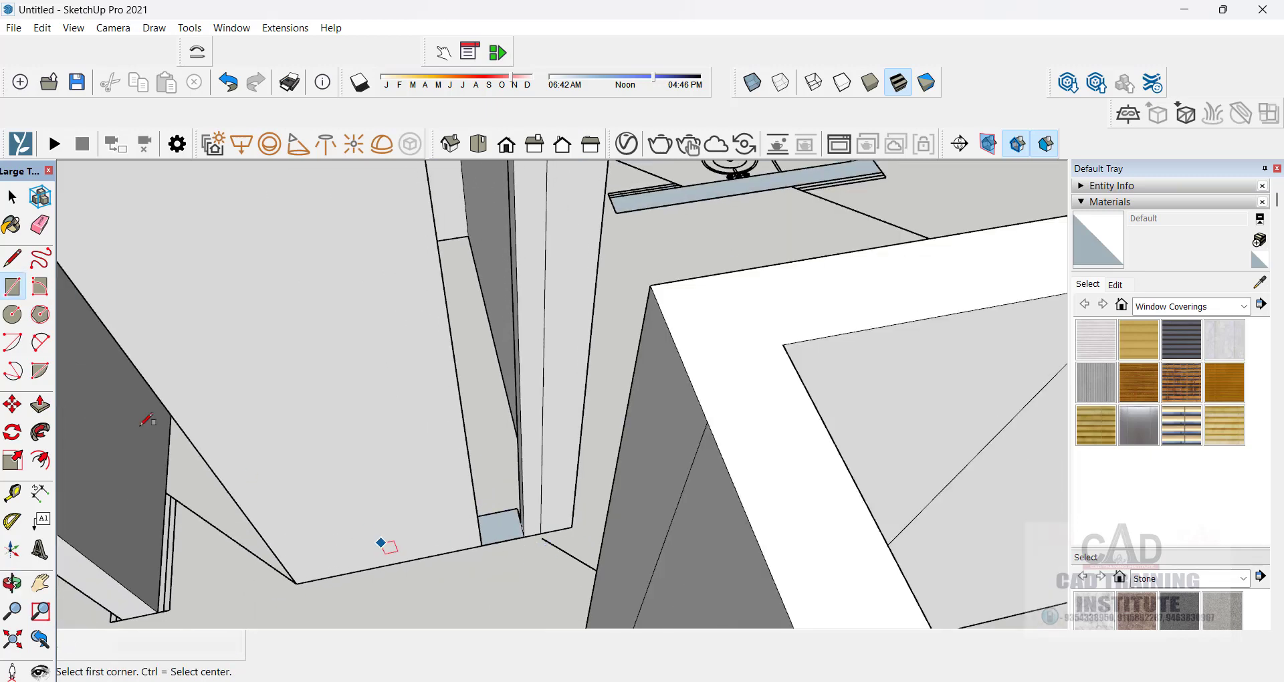
- Extrude the small column face up to the top of the adjoining thin wall
click(40, 408)
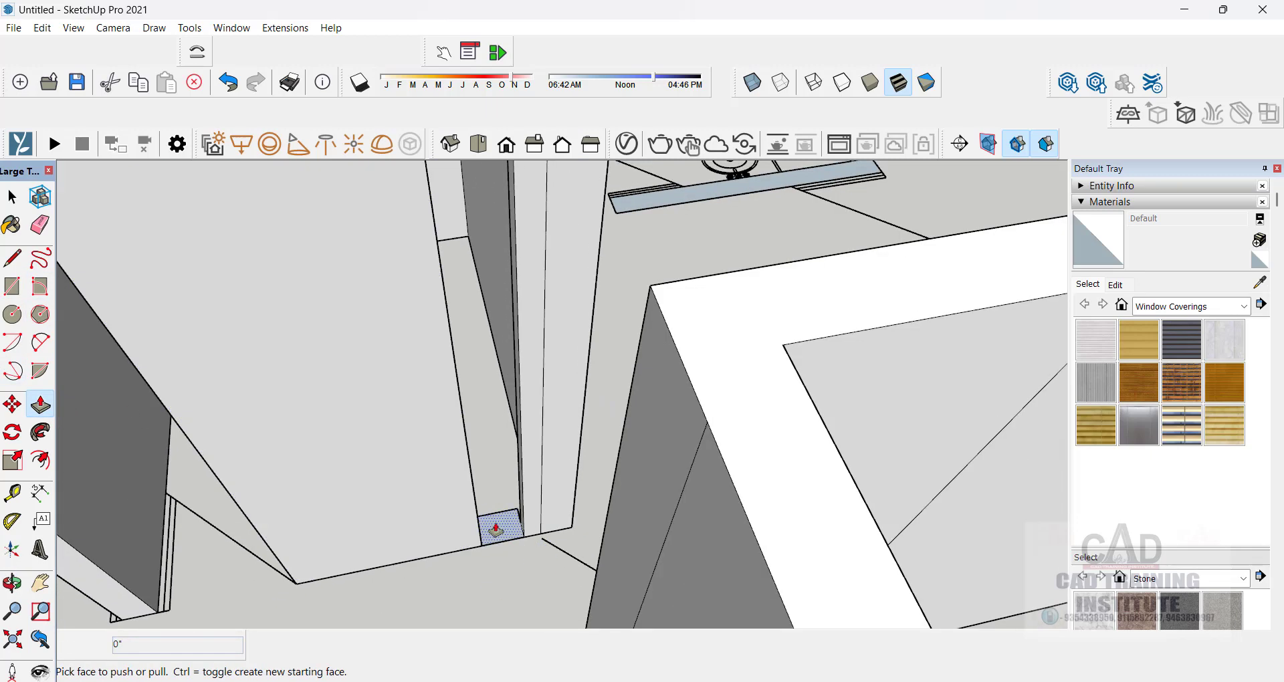
mouse_move(492, 524)
mouse_down()
mouse_move(523, 509)
mouse_move(503, 518)
mouse_up()
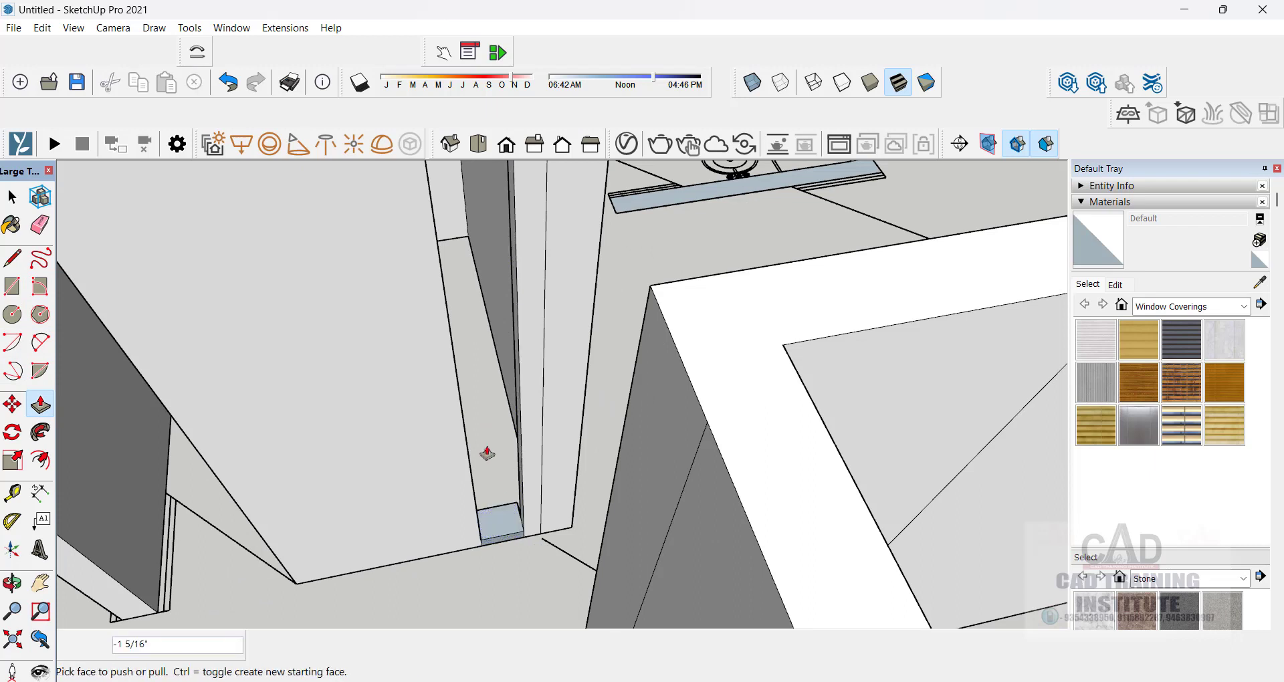
click(501, 526)
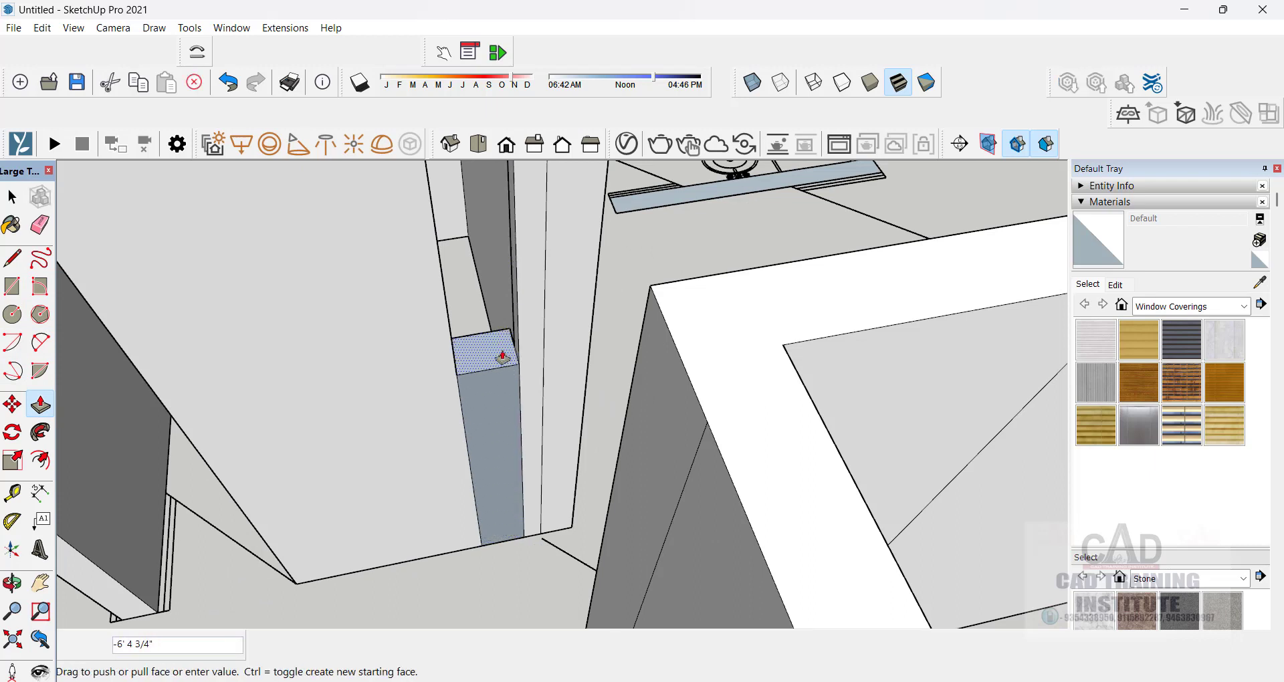
key(ctrl)
scroll(466, 317, down, 3)
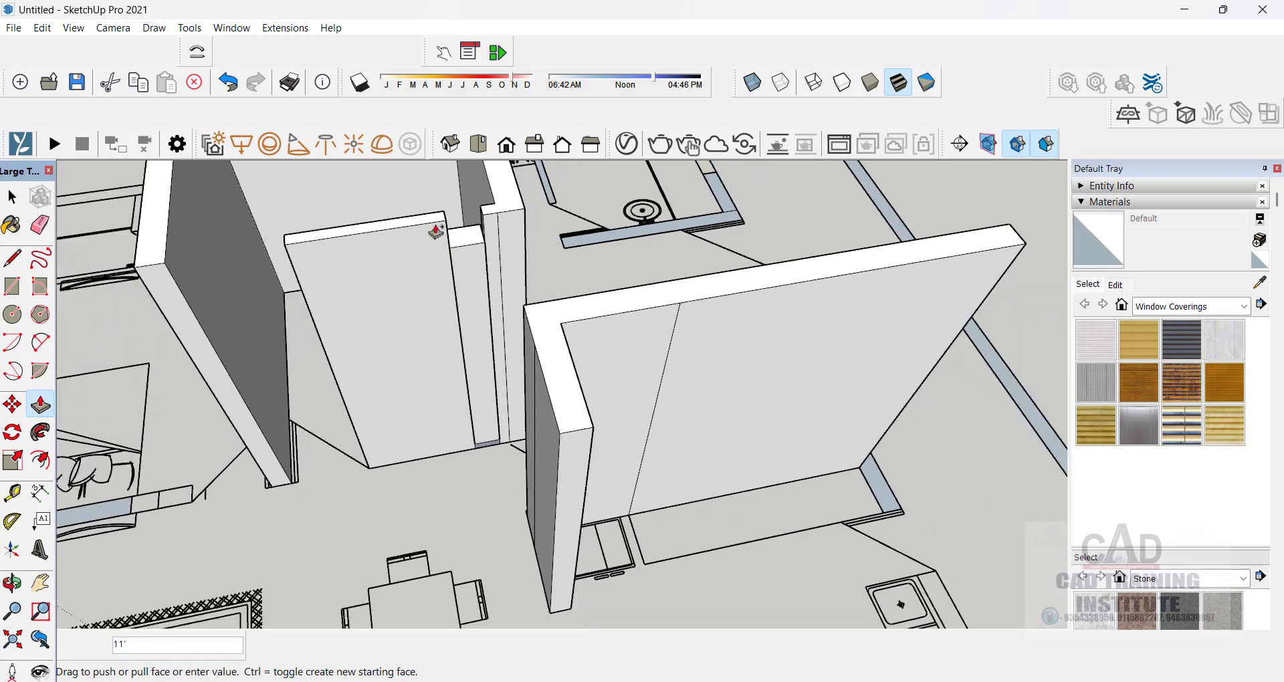
click(436, 224)
- Extrude the front bedroom's L-shaped wall up level with the central room's front wall
middle_drag(192, 387, 500, 378)
scroll(491, 395, down, 5)
middle_drag(467, 435, 457, 379)
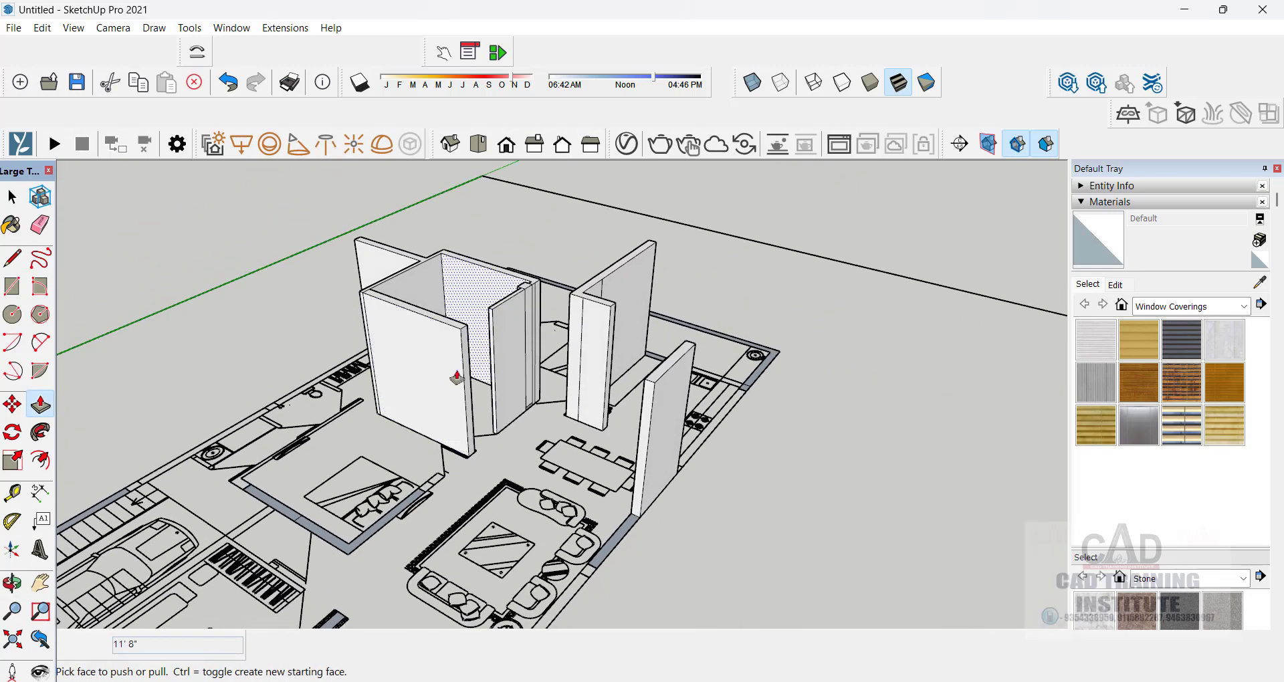
drag(380, 527, 462, 329)
- Examine the extruded walls and the column junction from above, from below and inside the central room
click(14, 199)
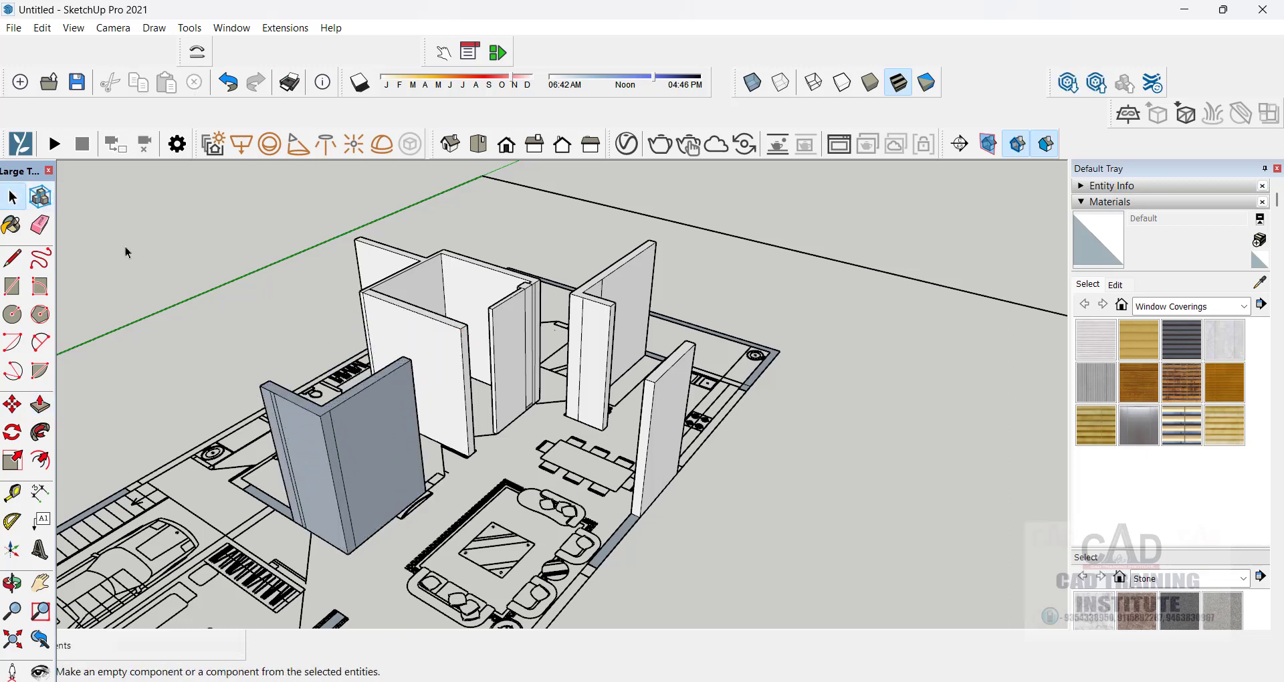
middle_drag(164, 241, 268, 356)
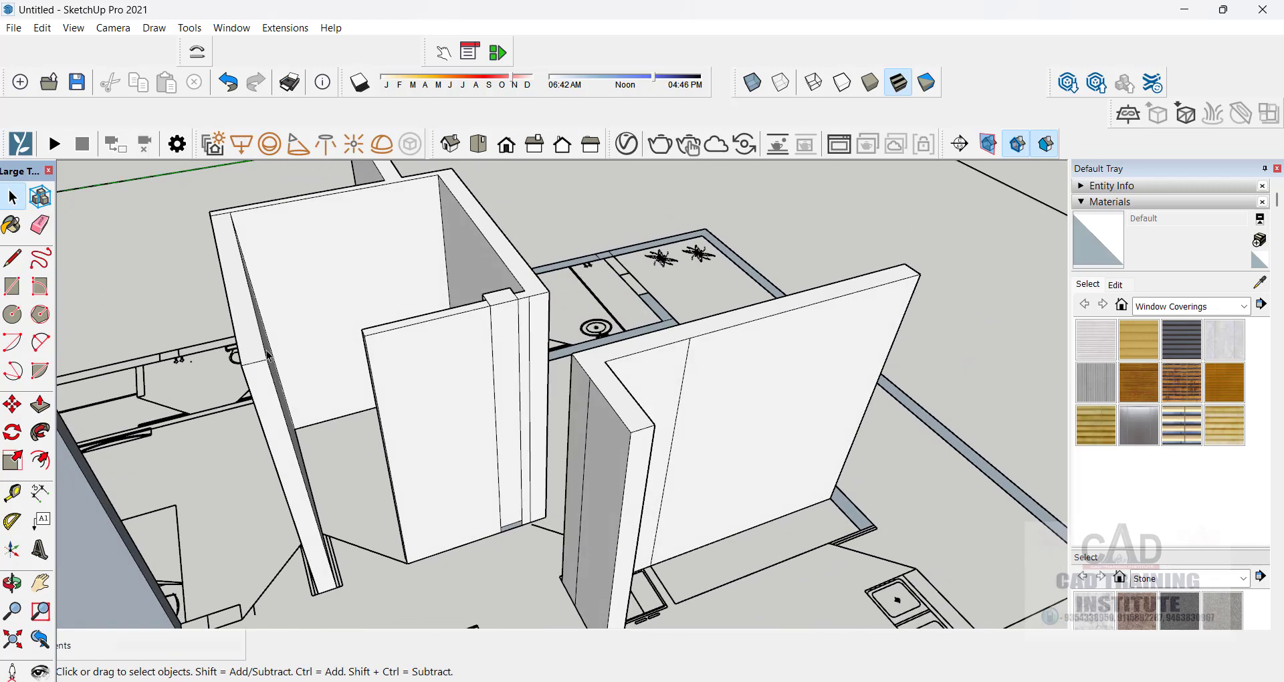
middle_drag(276, 439, 484, 403)
scroll(635, 349, down, 5)
mouse_move(635, 349)
middle_down()
mouse_move(593, 272)
mouse_move(503, 235)
mouse_move(601, 258)
mouse_move(648, 201)
mouse_move(652, 247)
mouse_move(677, 277)
middle_up()
scroll(535, 233, up, 5)
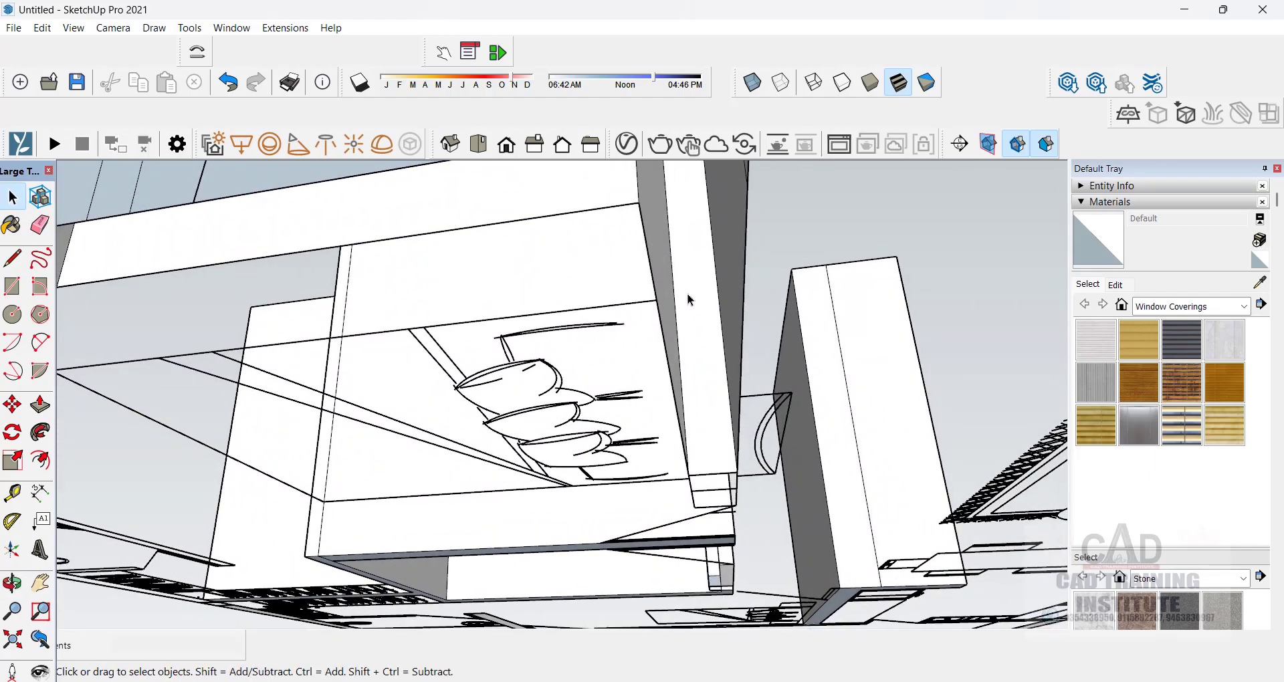
middle_drag(695, 327, 287, 229)
scroll(676, 312, up, 5)
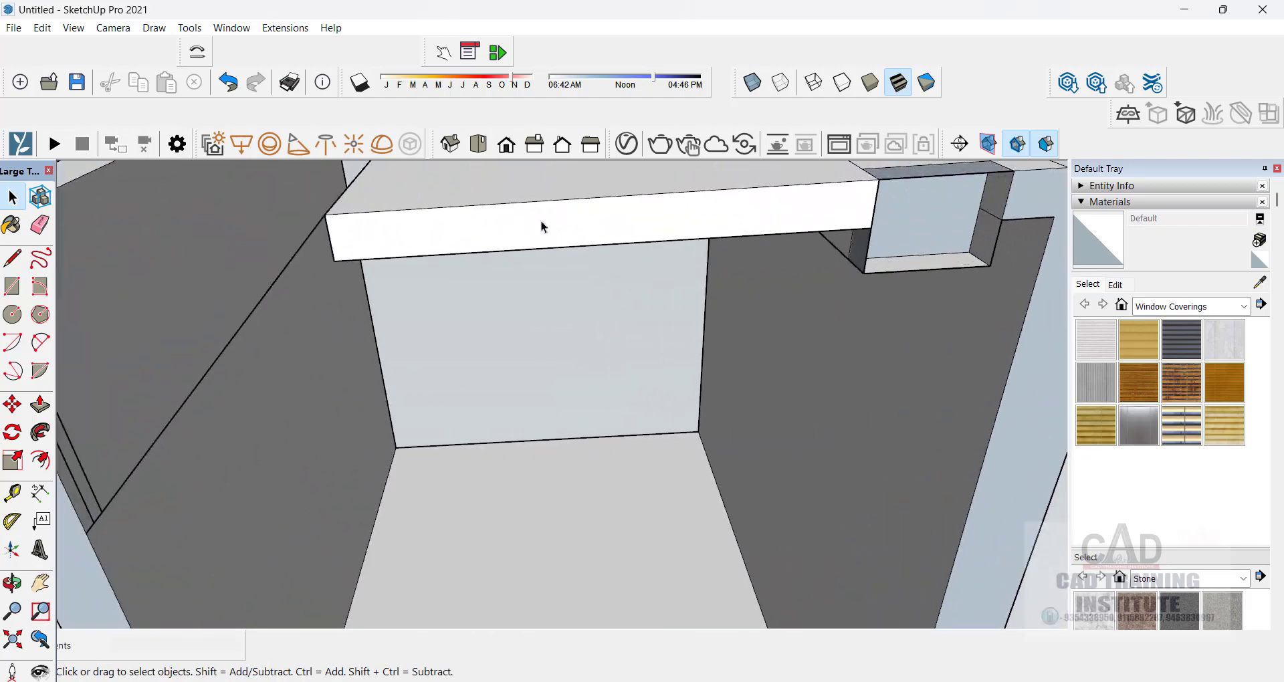
middle_drag(672, 232, 684, 481)
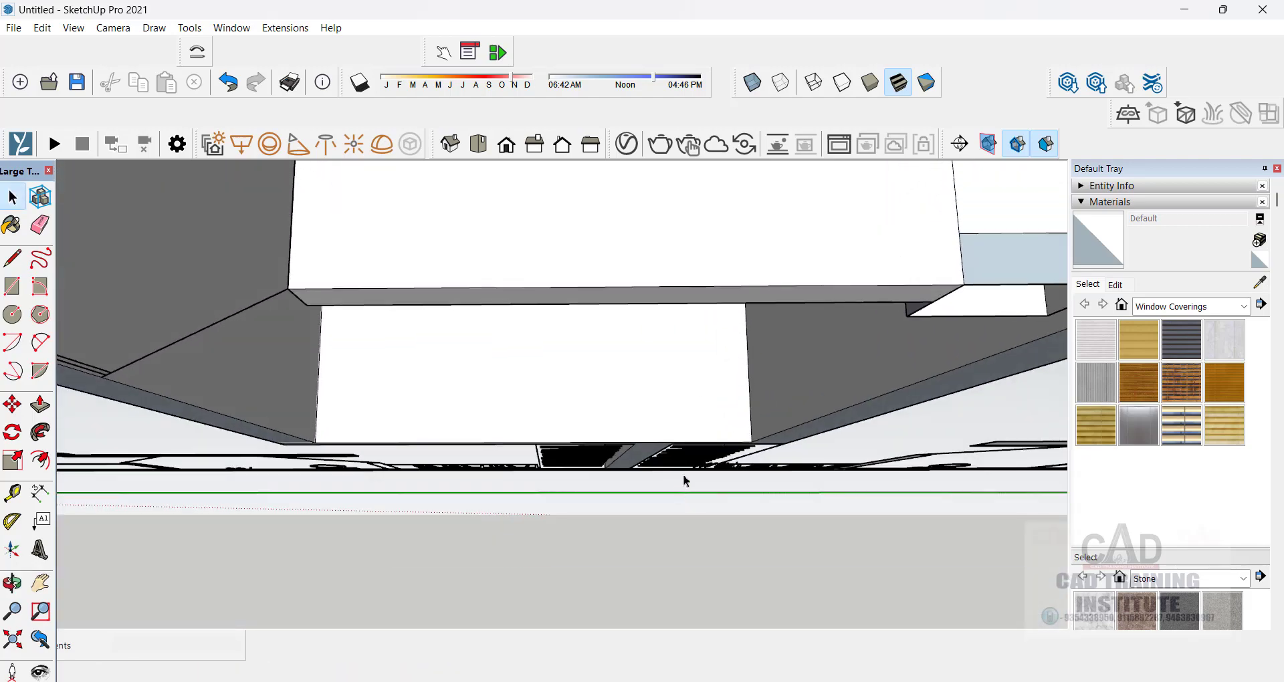
scroll(606, 504, down, 10)
middle_drag(556, 360, 769, 468)
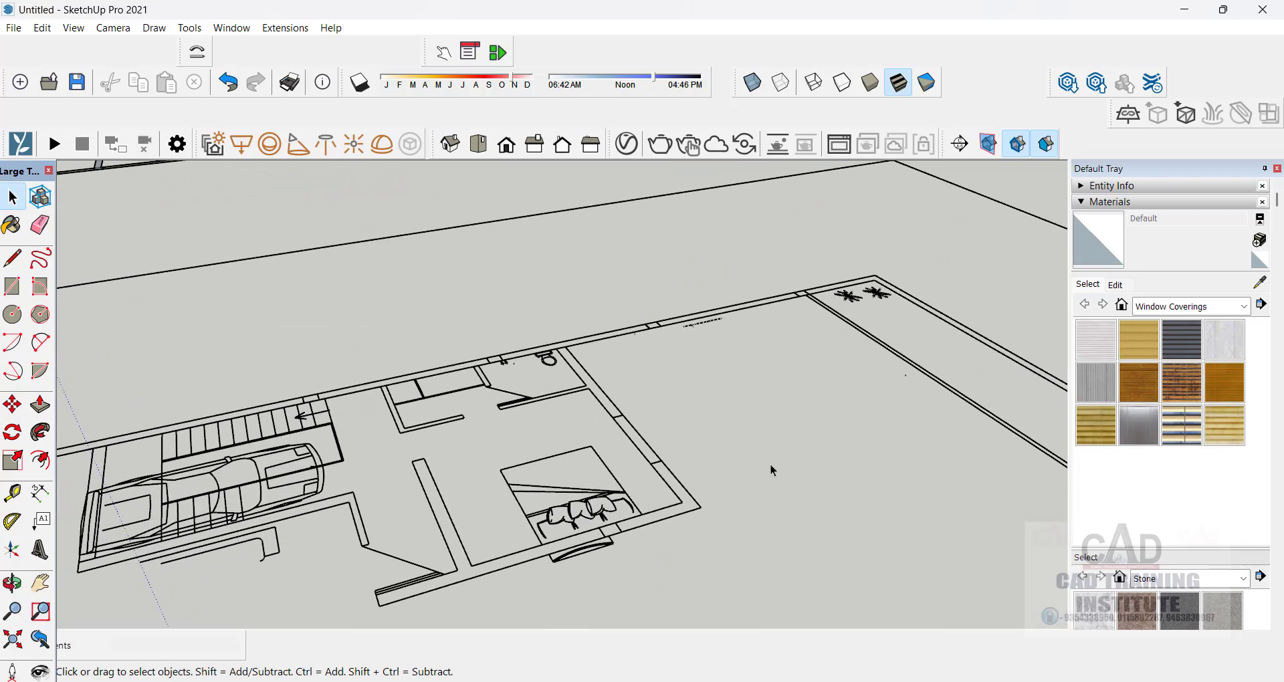
scroll(760, 526, down, 8)
scroll(533, 369, up, 8)
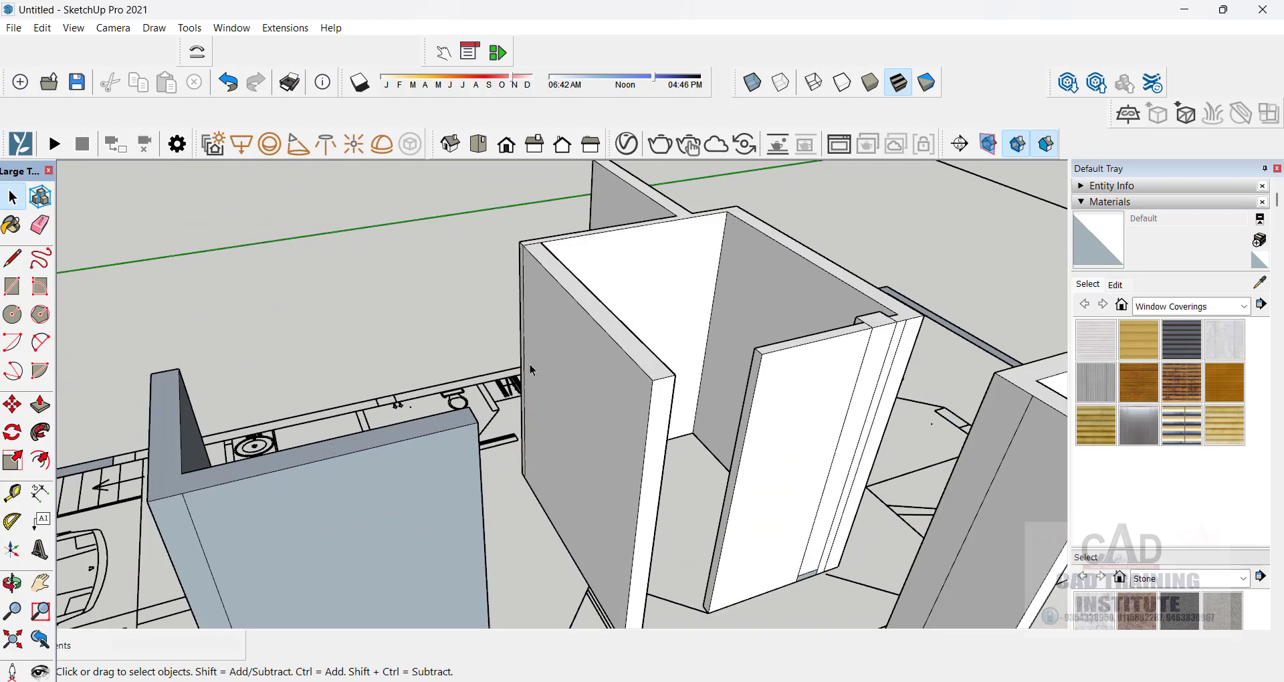
scroll(534, 369, down, 3)
scroll(462, 452, up, 2)
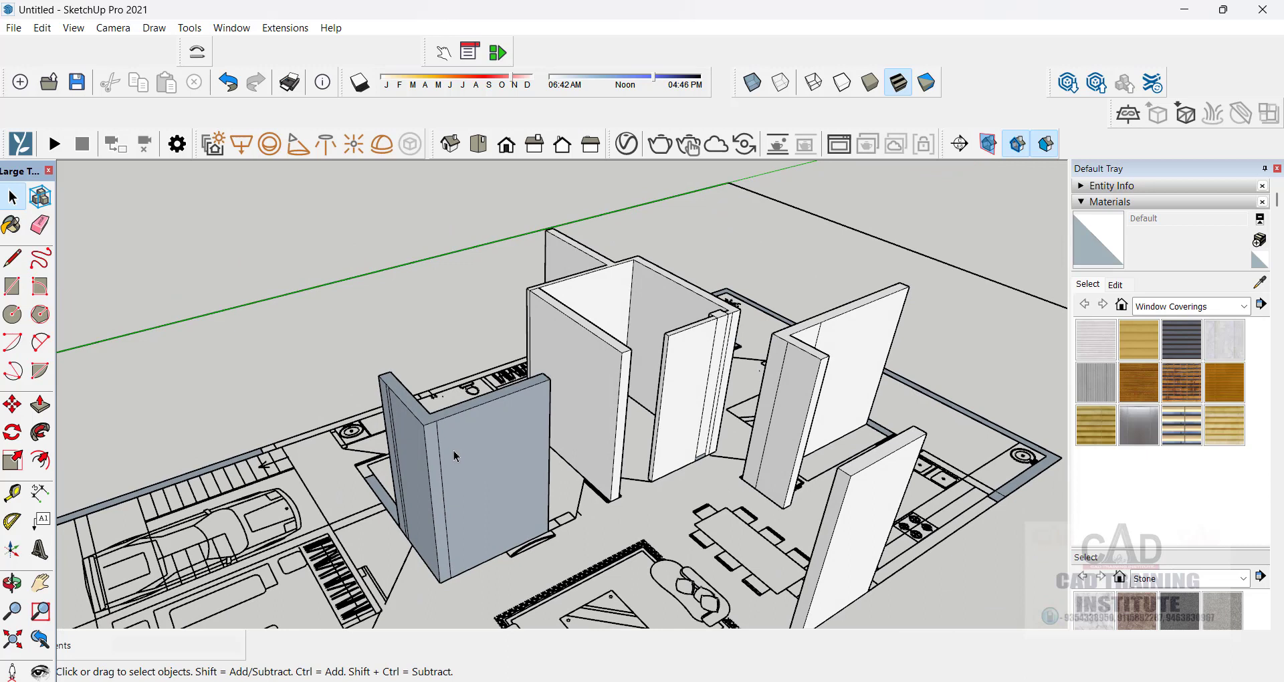
- Undo the extrusion of the front bedroom's L-shaped wall and restart Push/Pull
key(ctrl+z)
key(r)
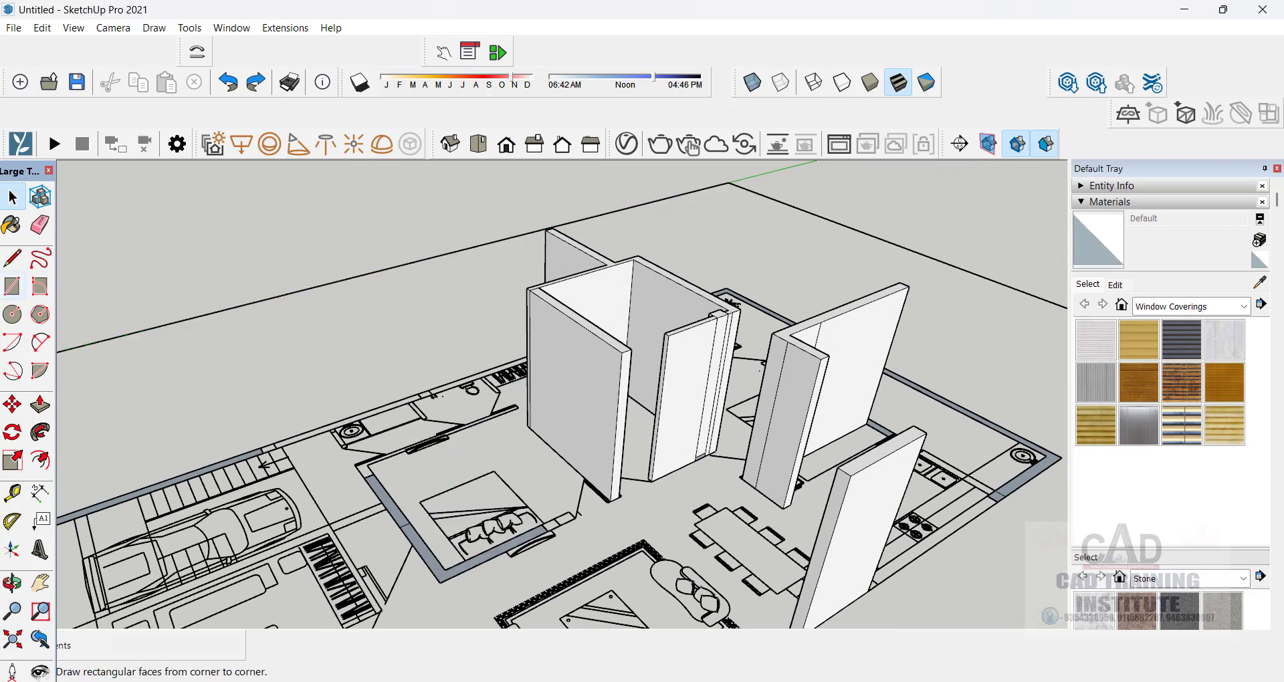
click(42, 403)
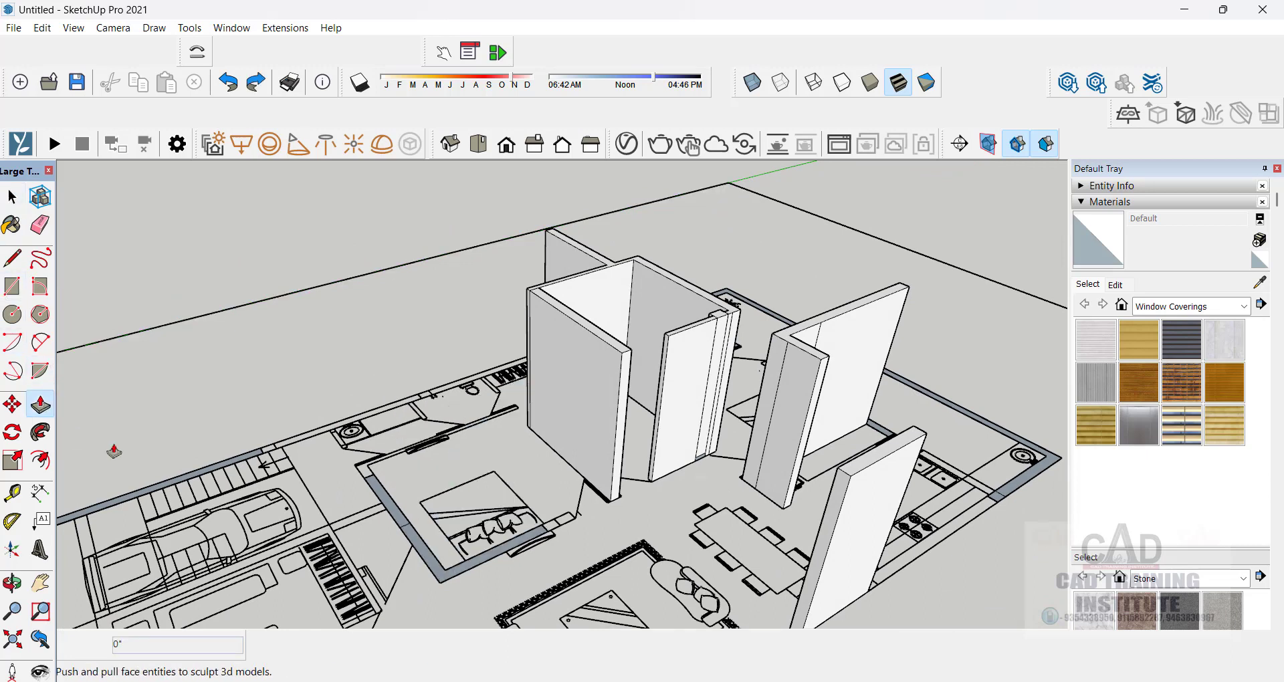
- Extrude the front bedroom's L-shaped wall face 12' up, level with the top of the central room's walls
click(420, 545)
click(415, 438)
key(ctrl+z)
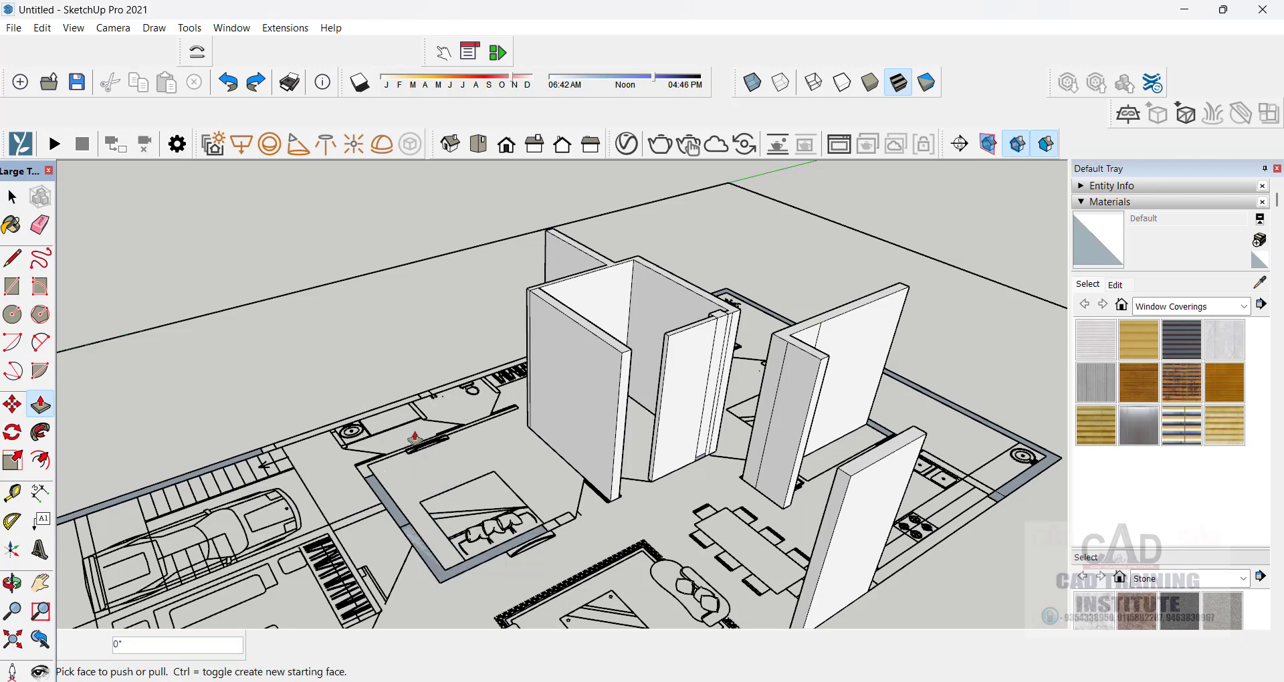
click(415, 438)
click(542, 356)
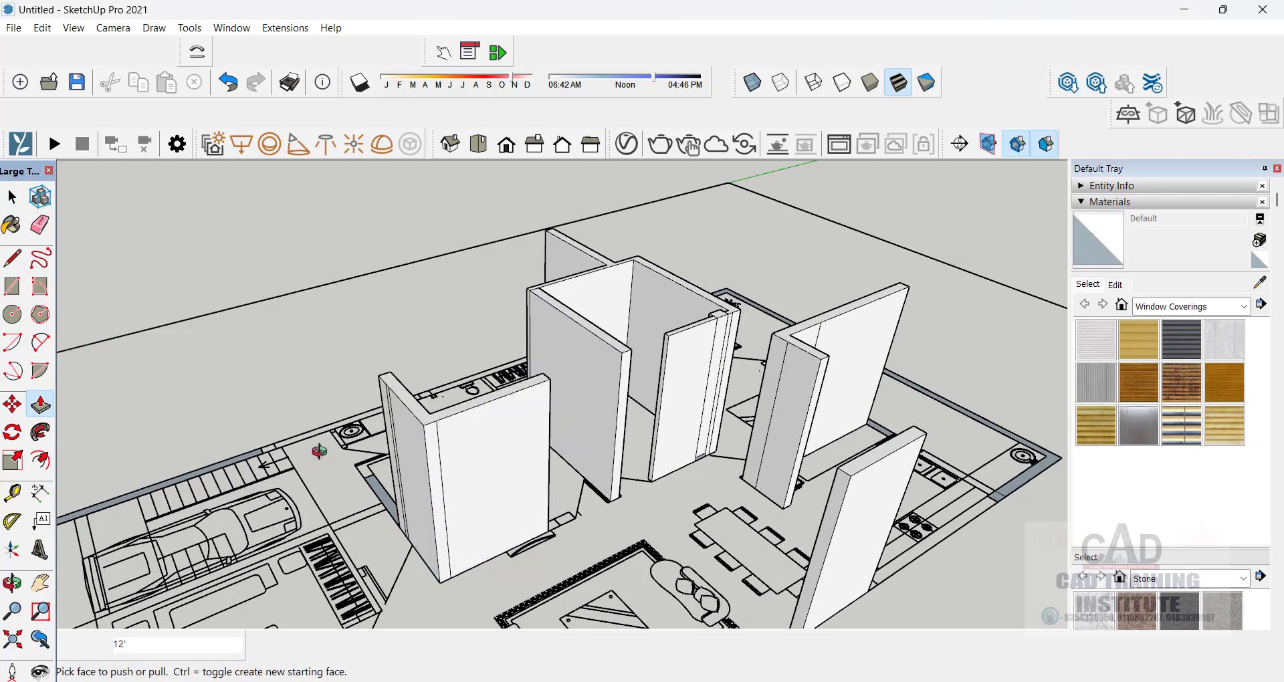
- Extrude the remaining flat wall strip beside the front bedroom's L-shaped wall up to the top of that wall
middle_drag(319, 452, 573, 565)
click(550, 566)
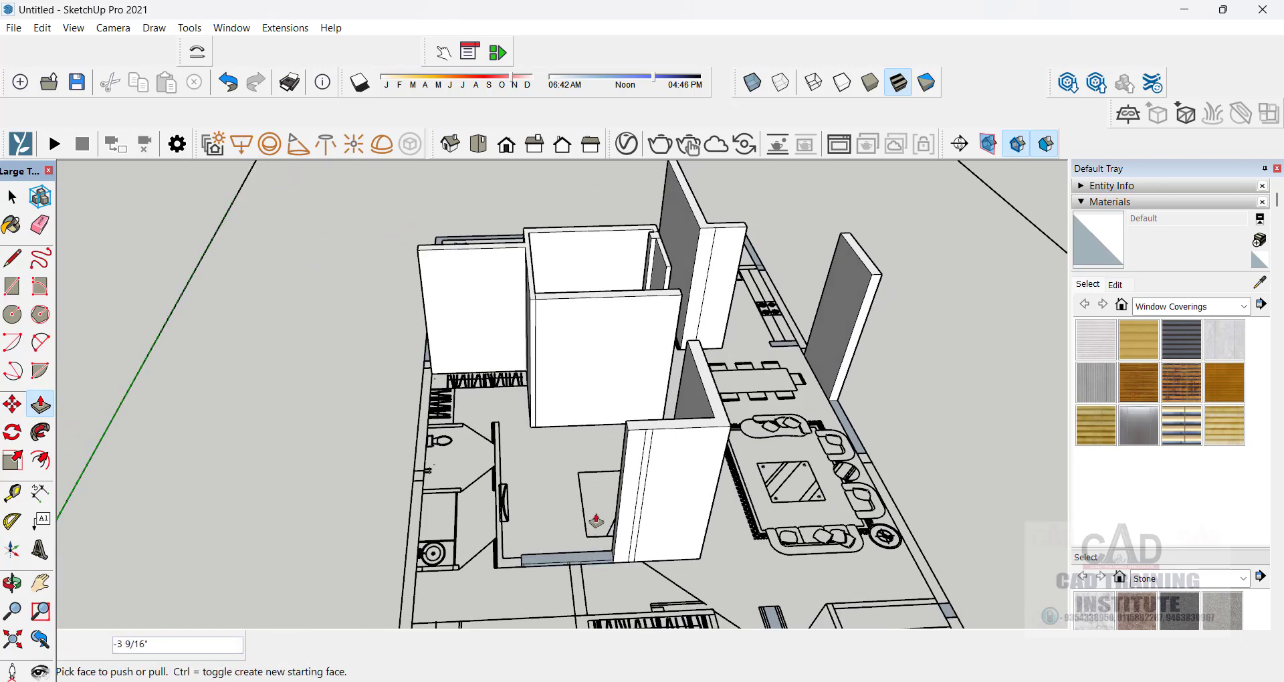
click(586, 547)
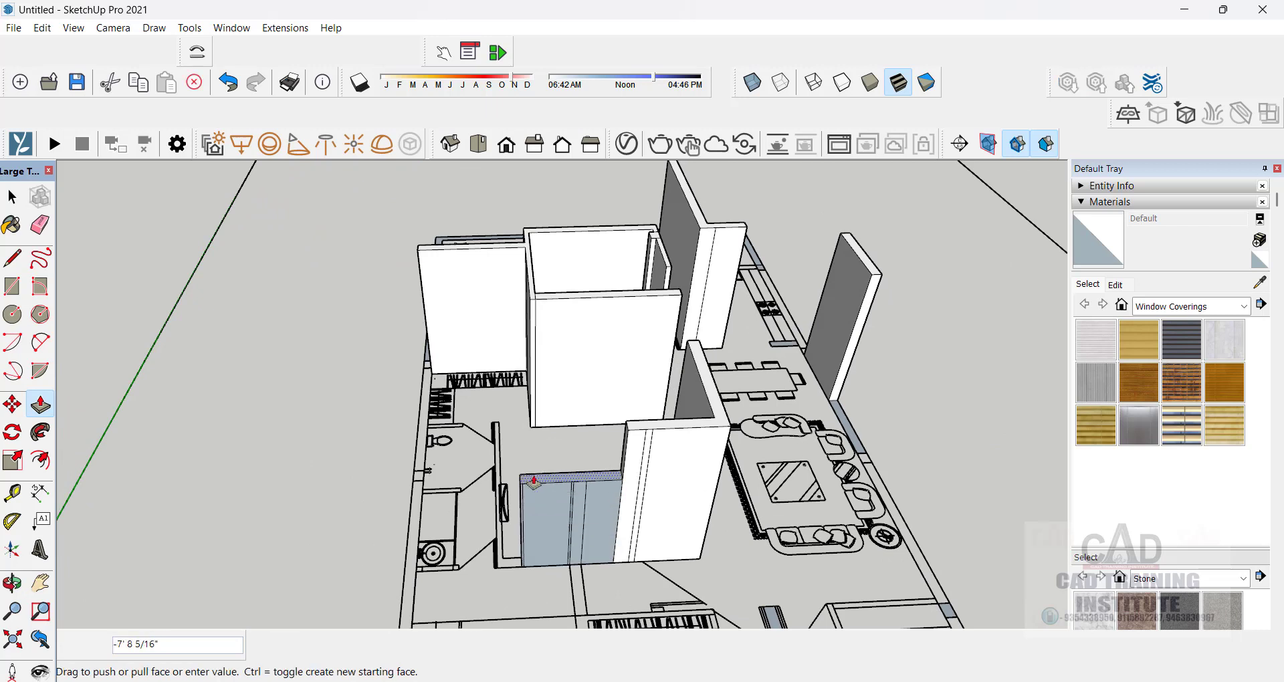
key(ctrl+z)
click(550, 560)
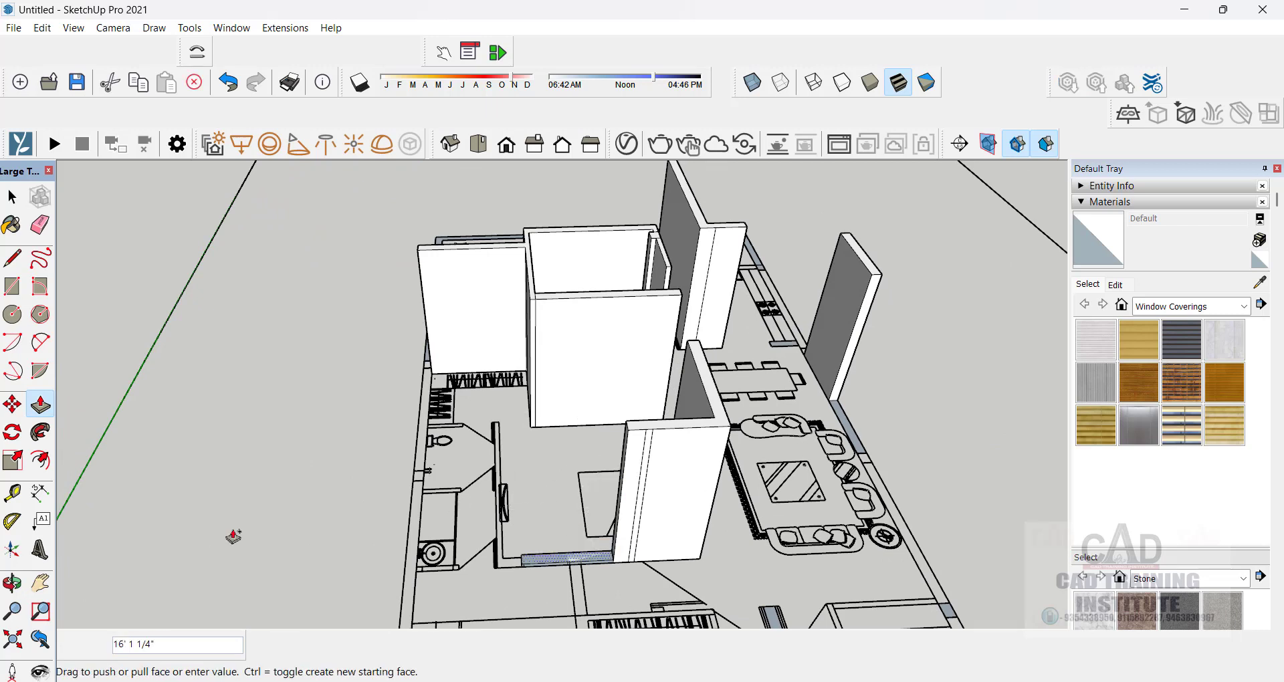
click(627, 434)
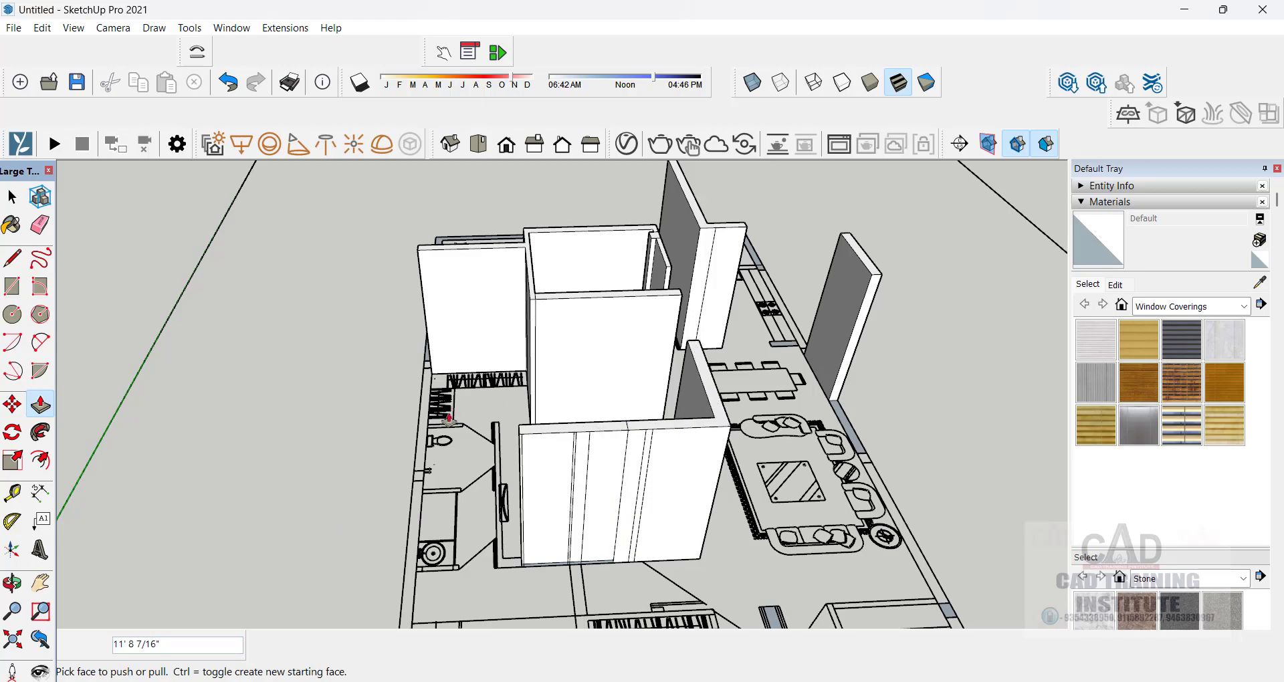
- Draw a rectangle about 2' 3" by 9" over the wall stub beside the bedroom door opening and erase its dividing line
mouse_move(622, 436)
middle_down()
mouse_move(594, 491)
mouse_move(19, 433)
middle_up()
scroll(502, 479, up, 6)
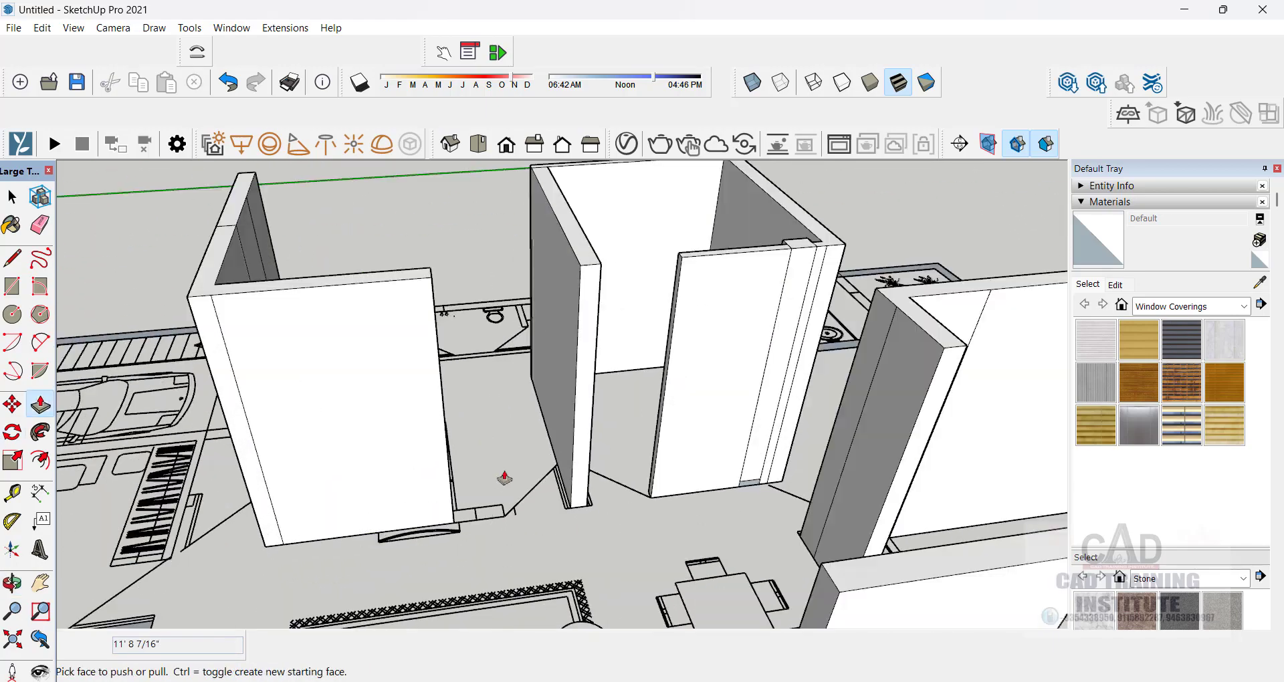
middle_drag(483, 526, 414, 586)
scroll(464, 517, down, 4)
scroll(389, 579, up, 5)
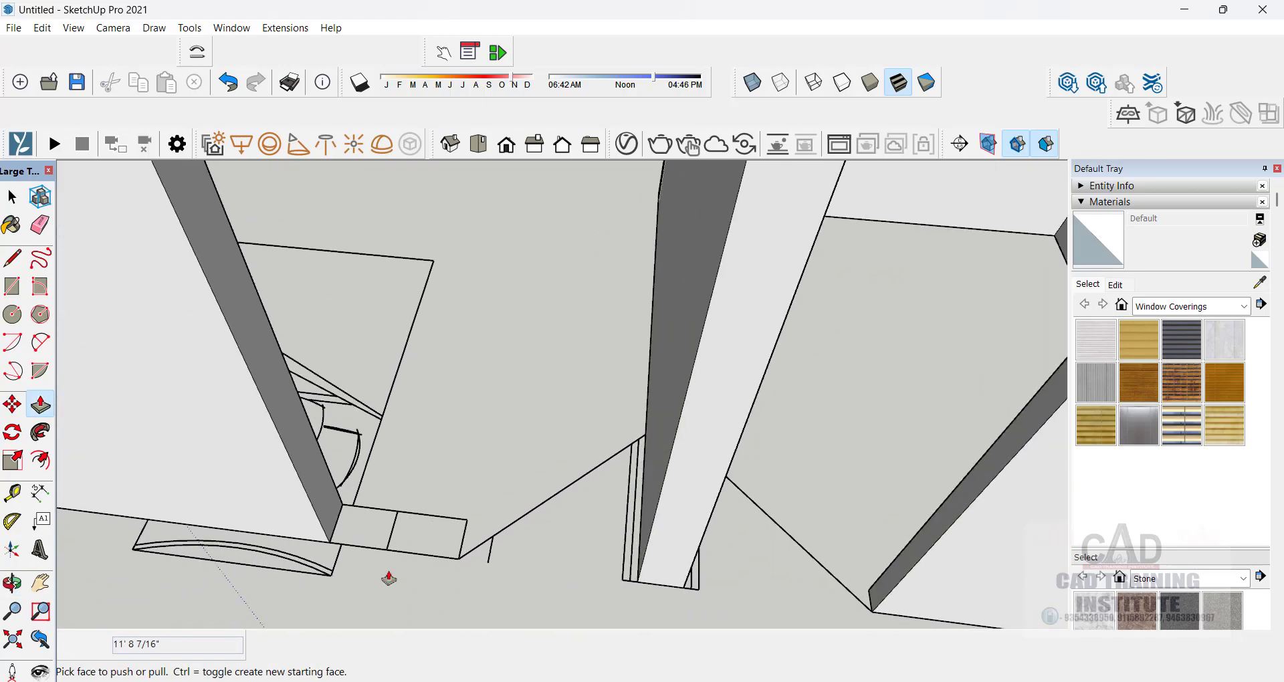
scroll(592, 565, down, 2)
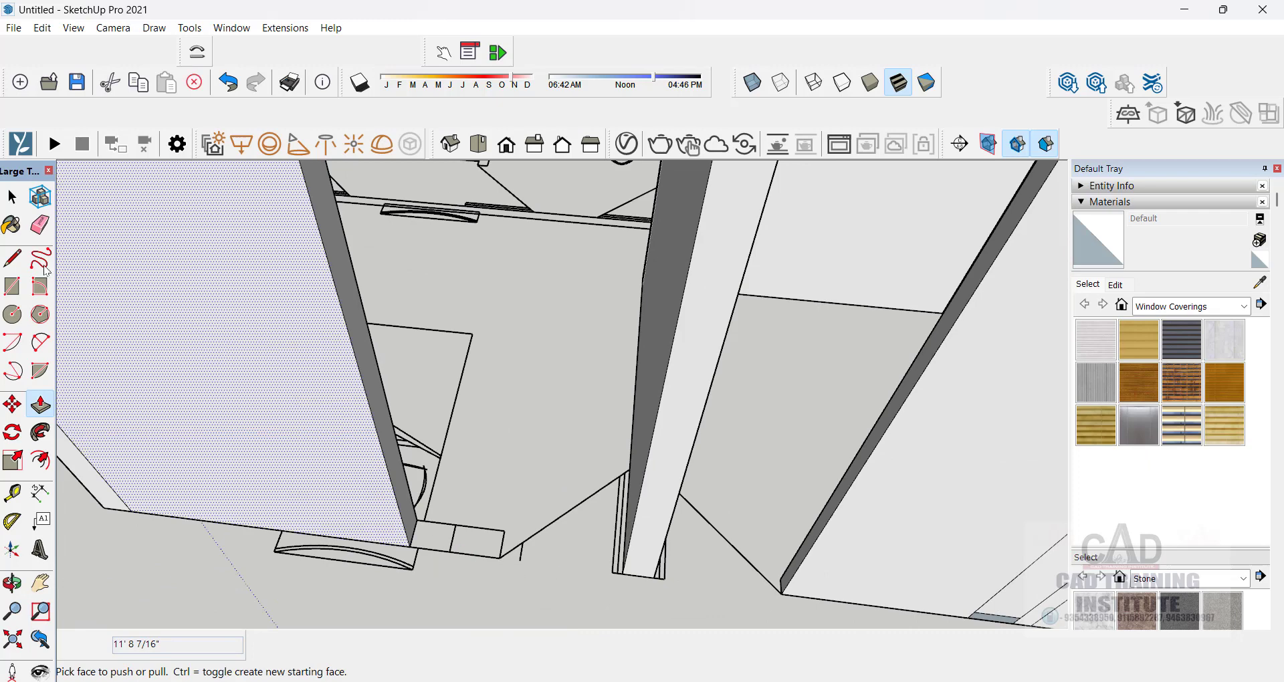
click(12, 286)
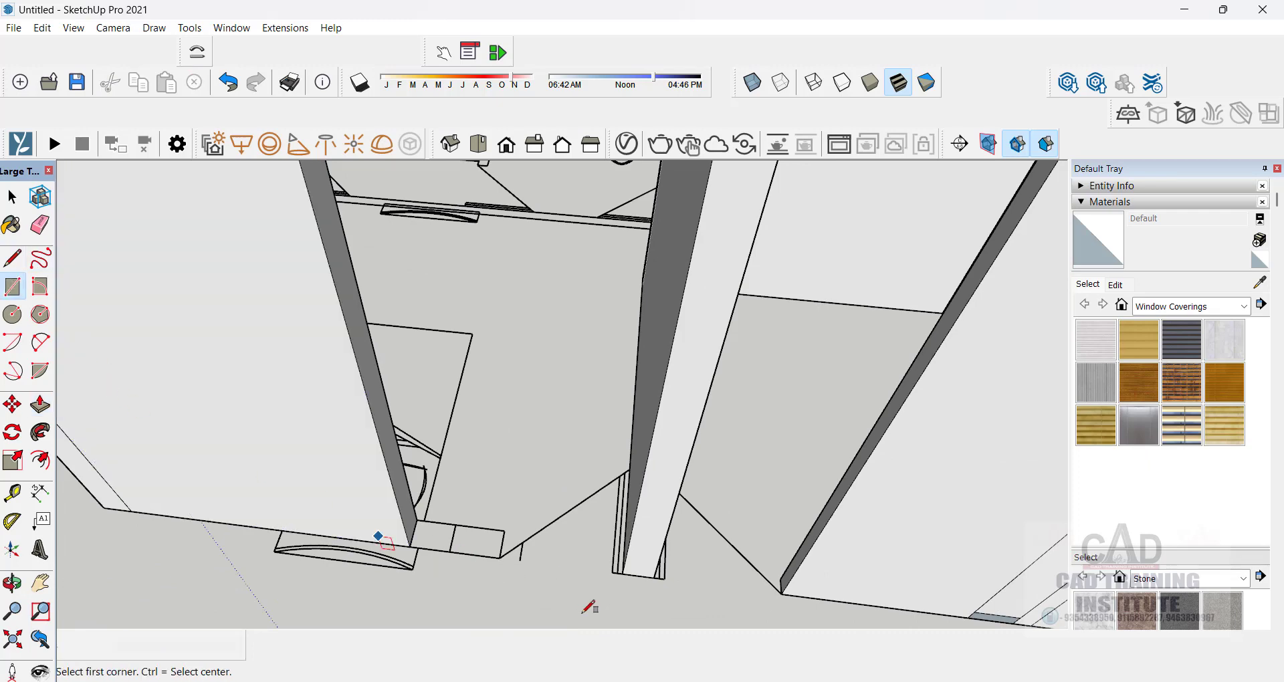
click(416, 519)
click(500, 555)
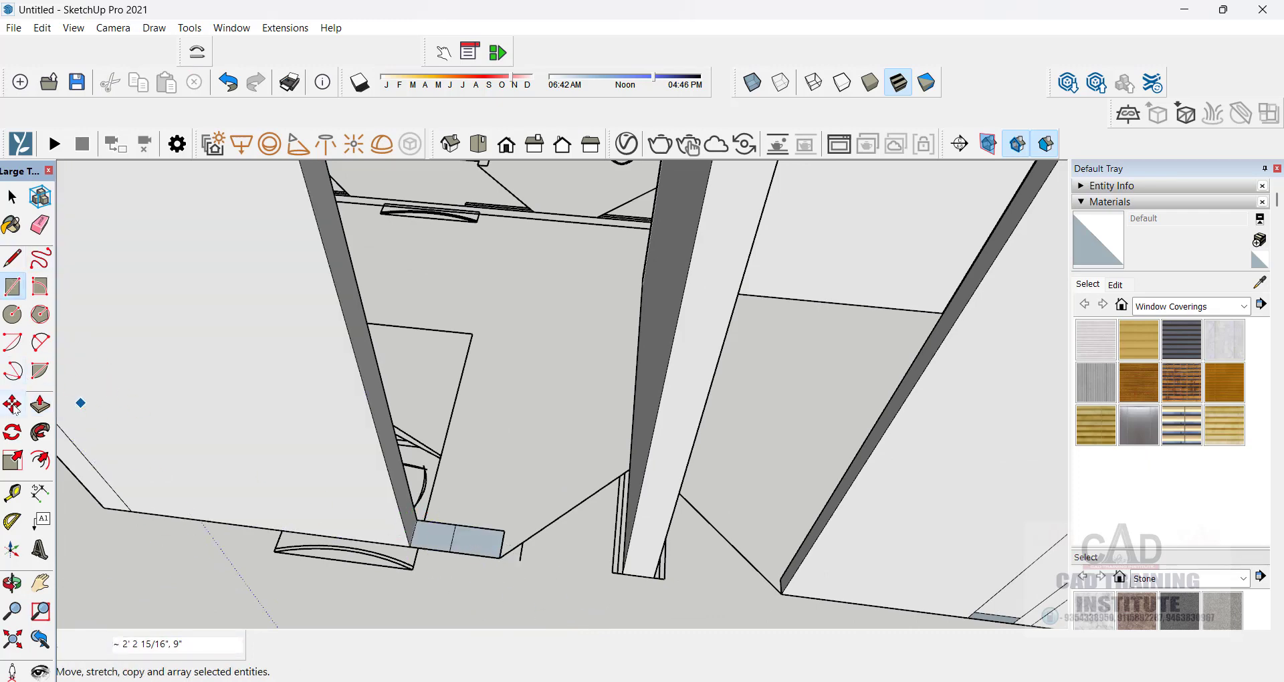
click(40, 225)
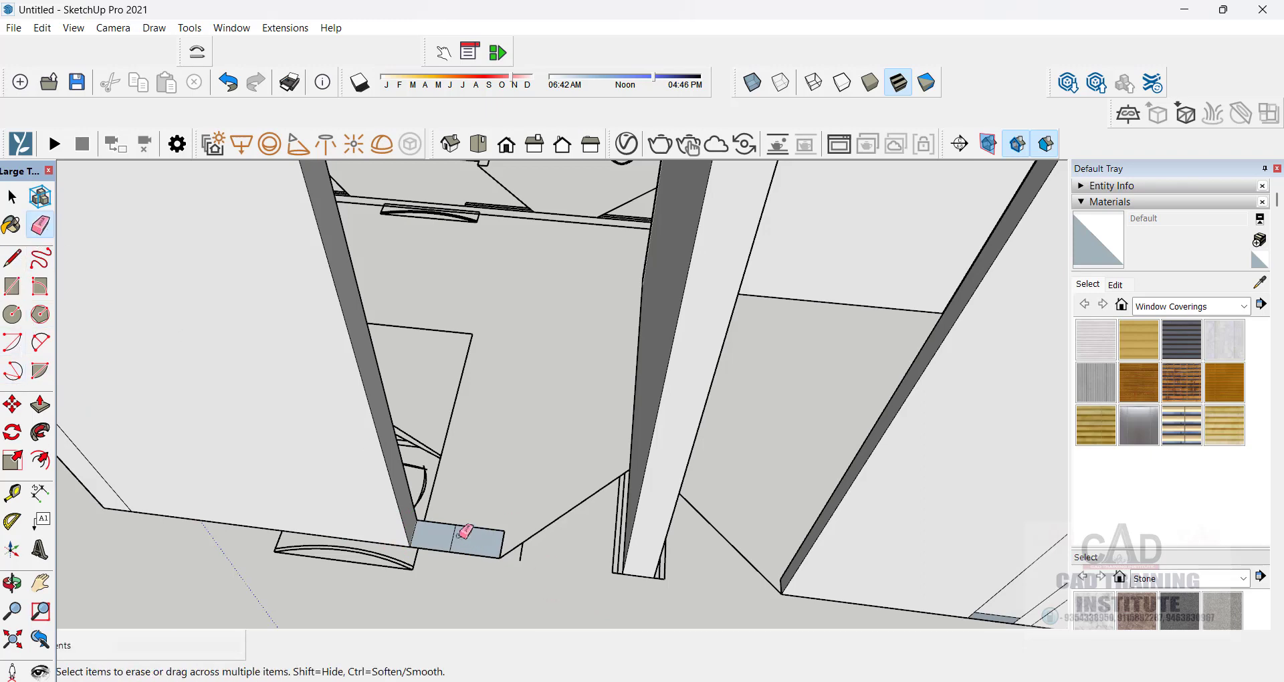
- Extrude the new wall stub face 12' up, level with the adjoining bedroom wall
click(41, 405)
click(458, 545)
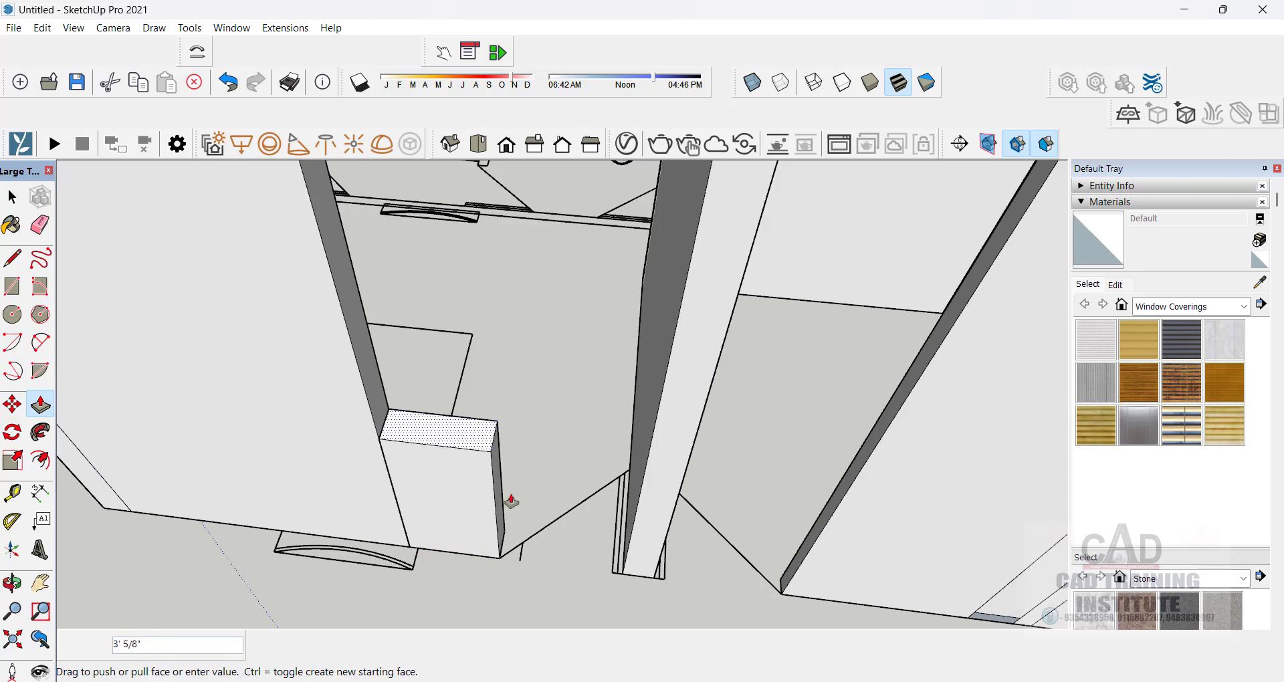
middle_drag(510, 501, 464, 424)
scroll(545, 510, up, 5)
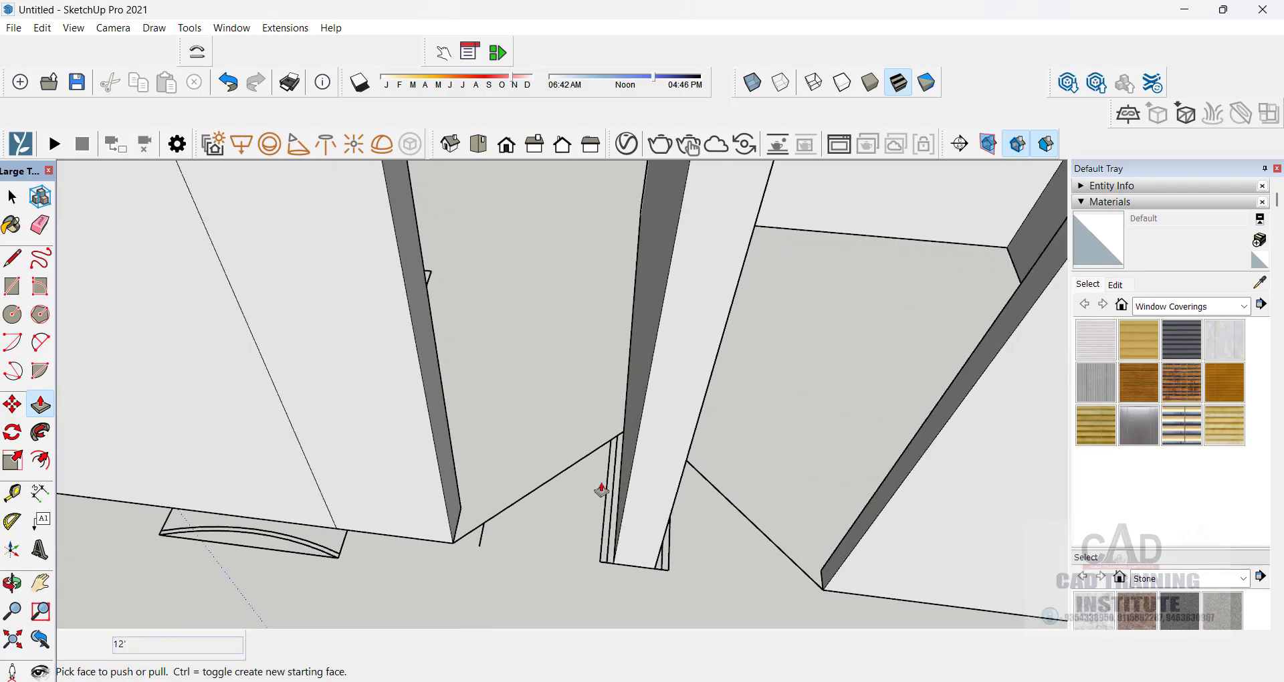
- Mark a 7' door height on the bedroom wall's end edge and draw a line across the end face there
middle_drag(599, 488, 466, 539)
scroll(632, 550, down, 5)
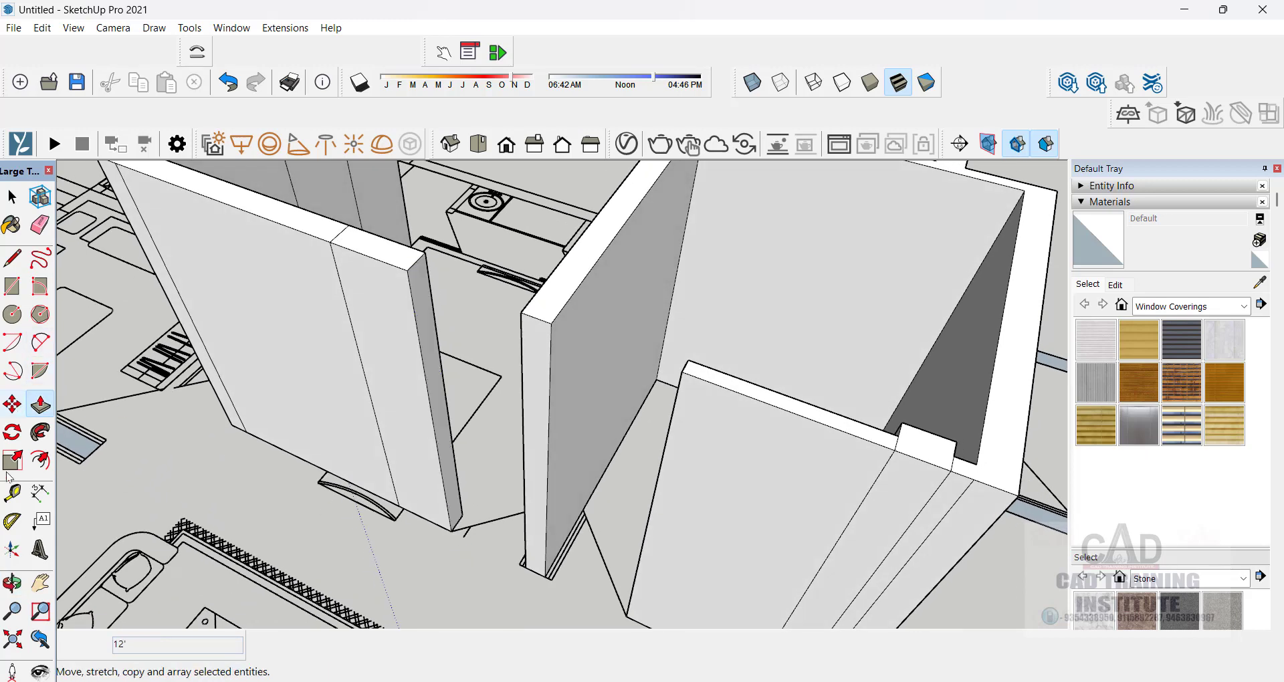
click(13, 493)
click(451, 531)
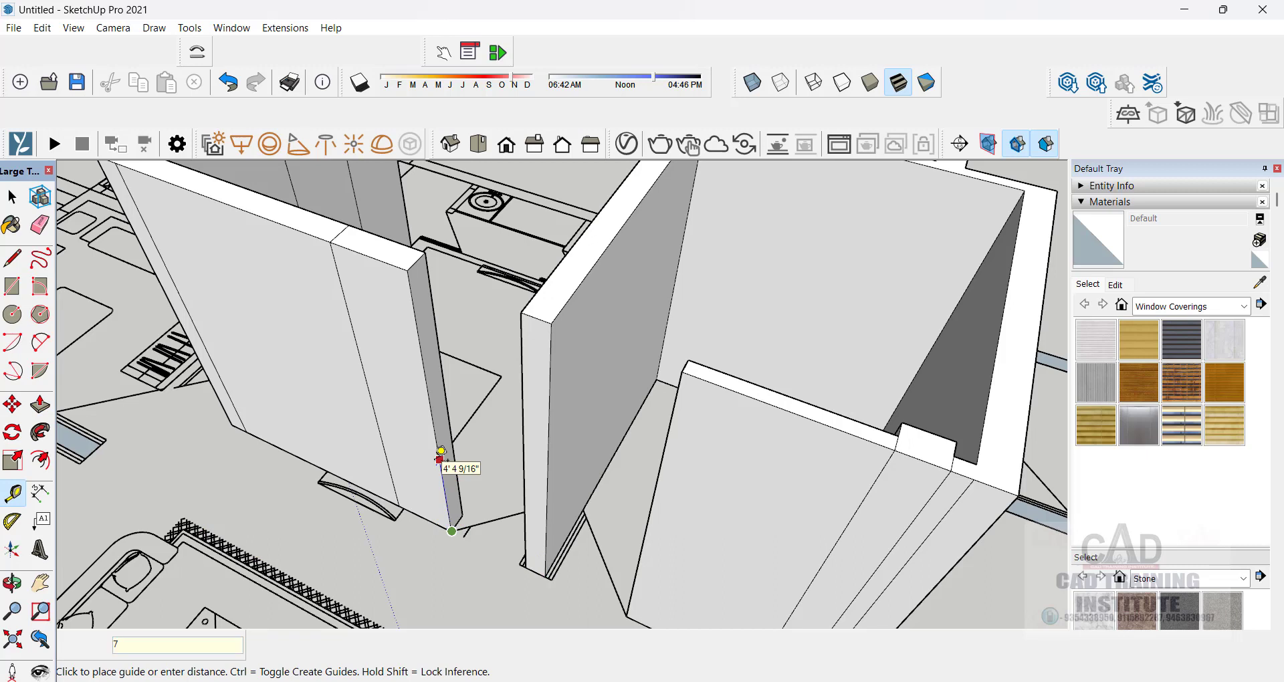
text(7')
key(Return)
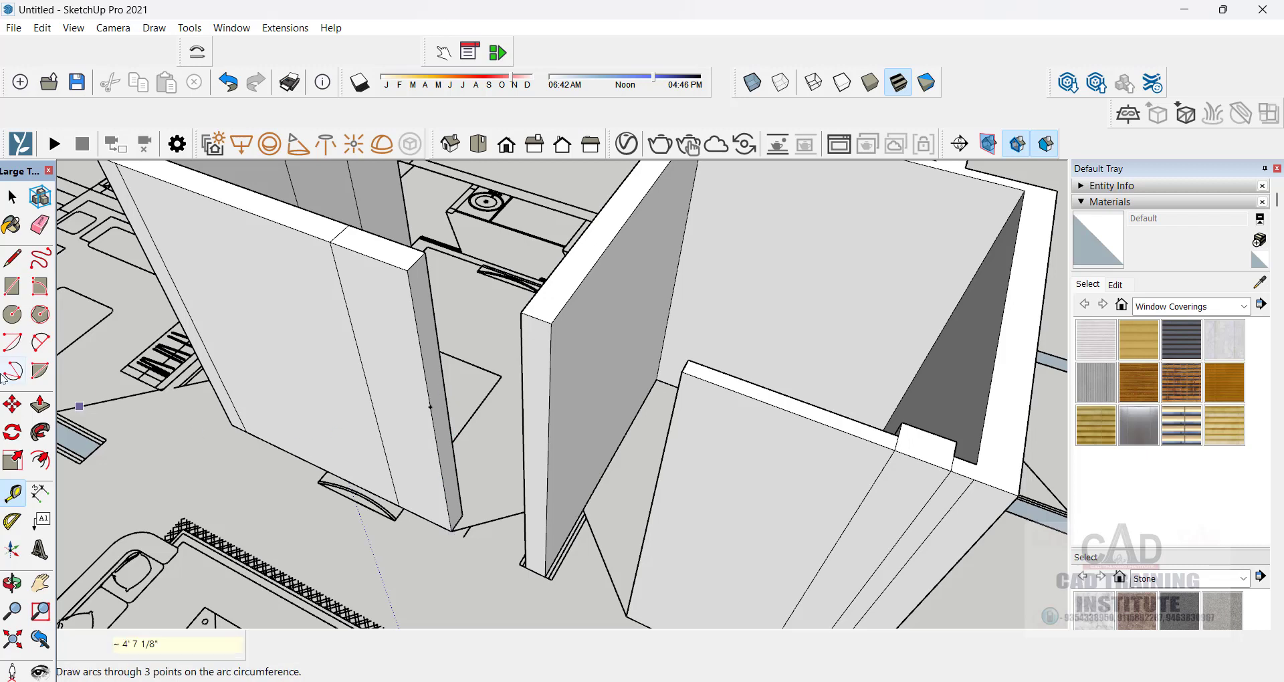
click(13, 258)
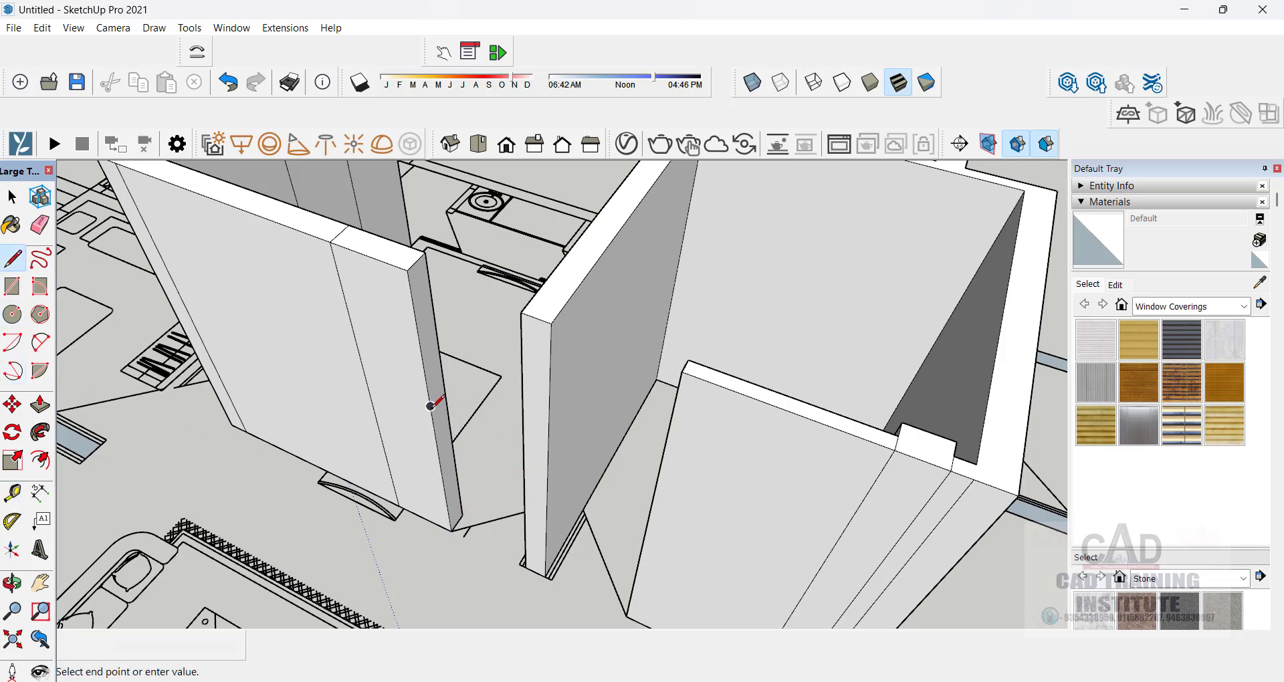
click(444, 389)
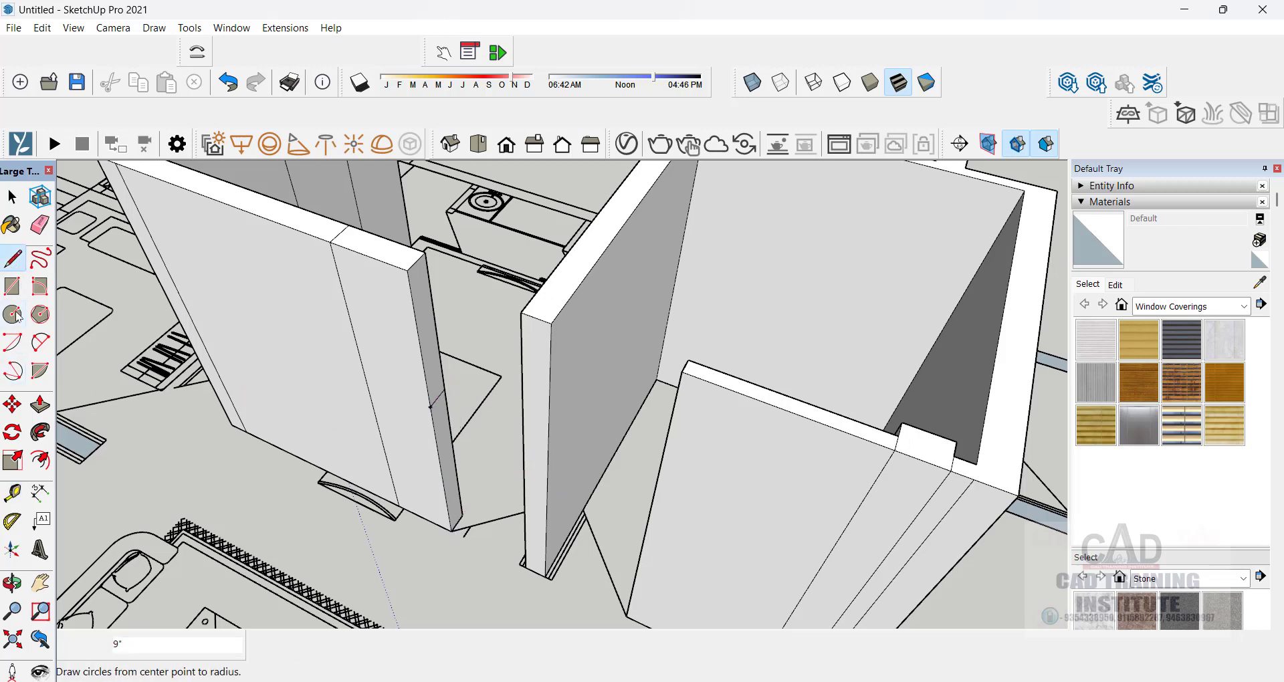
- Extrude the end face above the line 3' to the central room's side wall, bridging the bedroom door opening
click(41, 405)
click(427, 318)
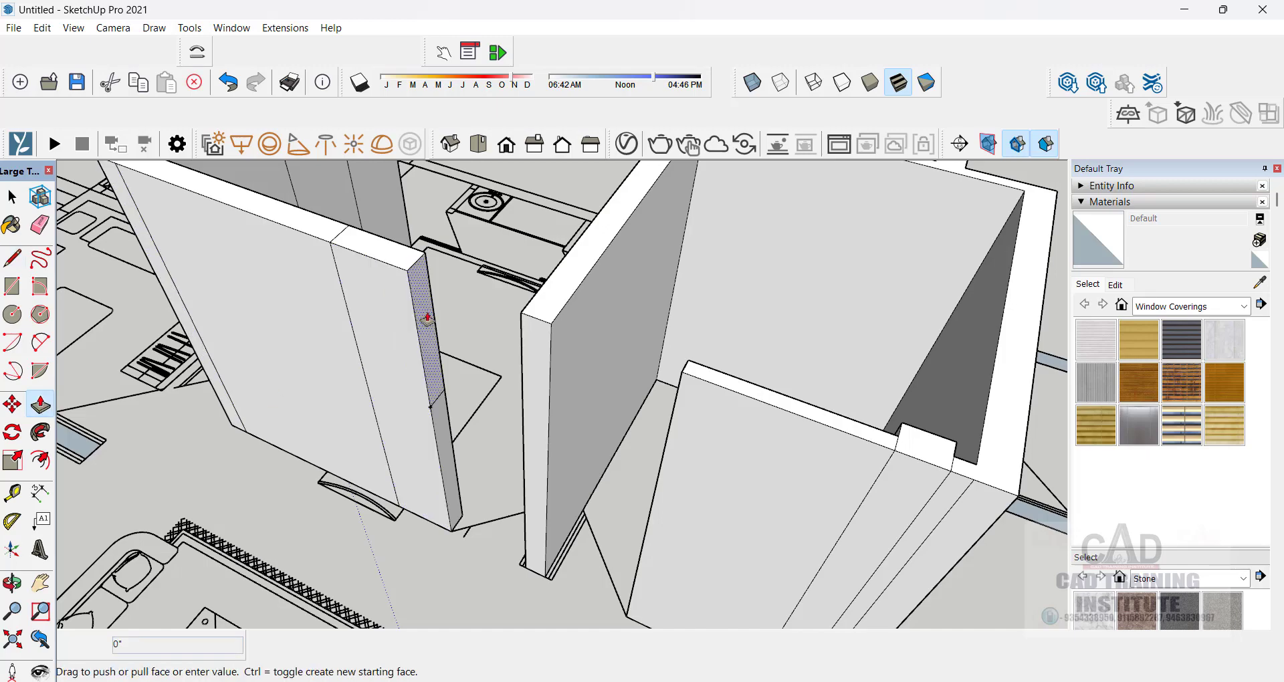
click(525, 314)
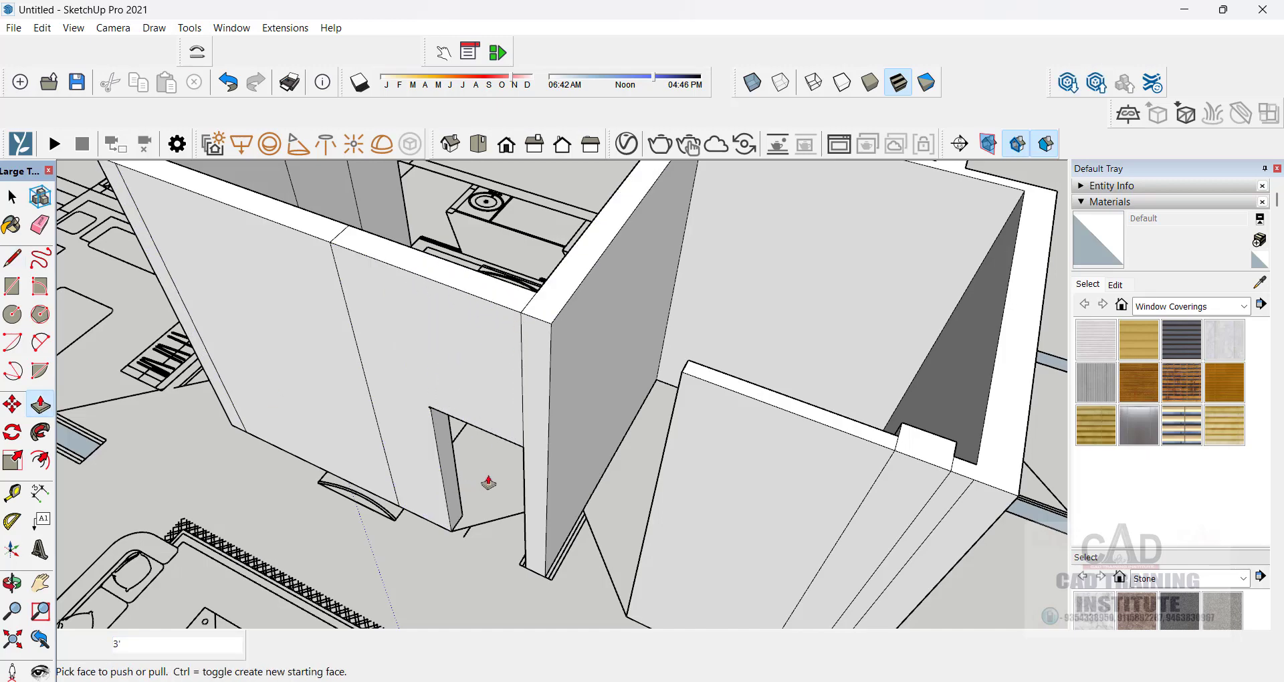
- Mark a 7' door height on the end edge of the central room's front wall and split that end face with a line
middle_drag(488, 483, 433, 295)
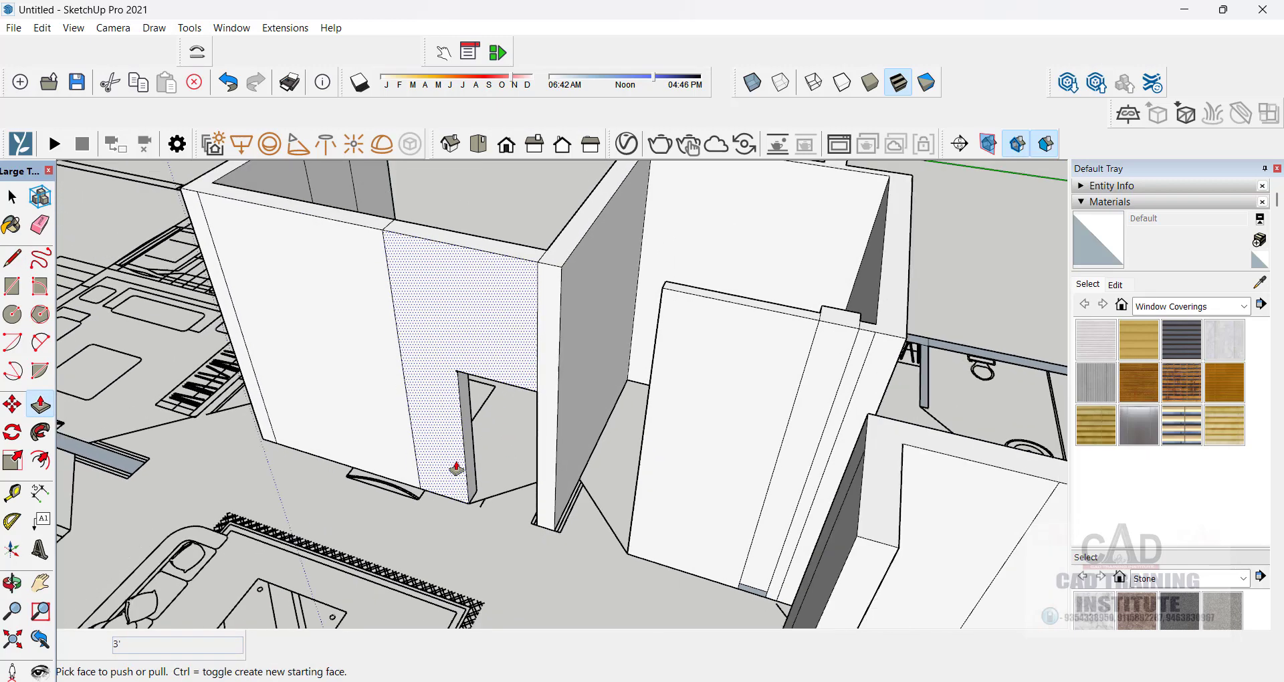
scroll(457, 468, down, 5)
middle_drag(457, 468, 610, 487)
scroll(609, 432, up, 5)
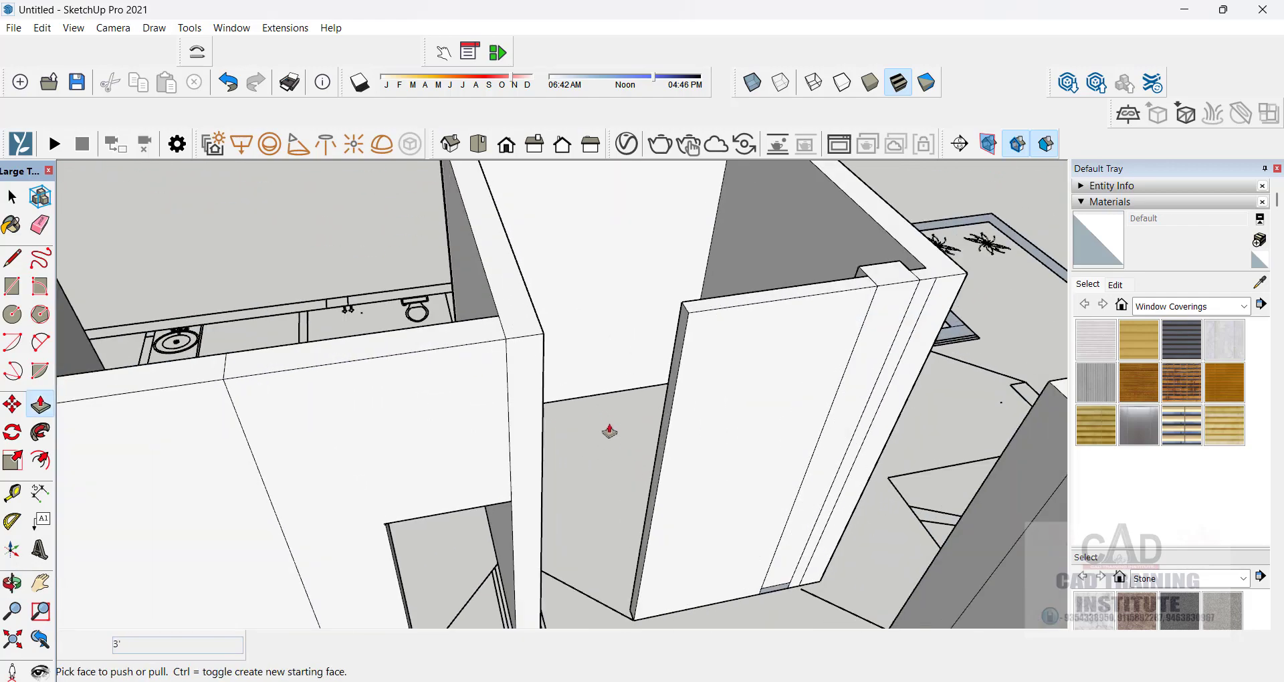
middle_drag(609, 431, 636, 444)
scroll(596, 401, down, 5)
scroll(691, 524, up, 3)
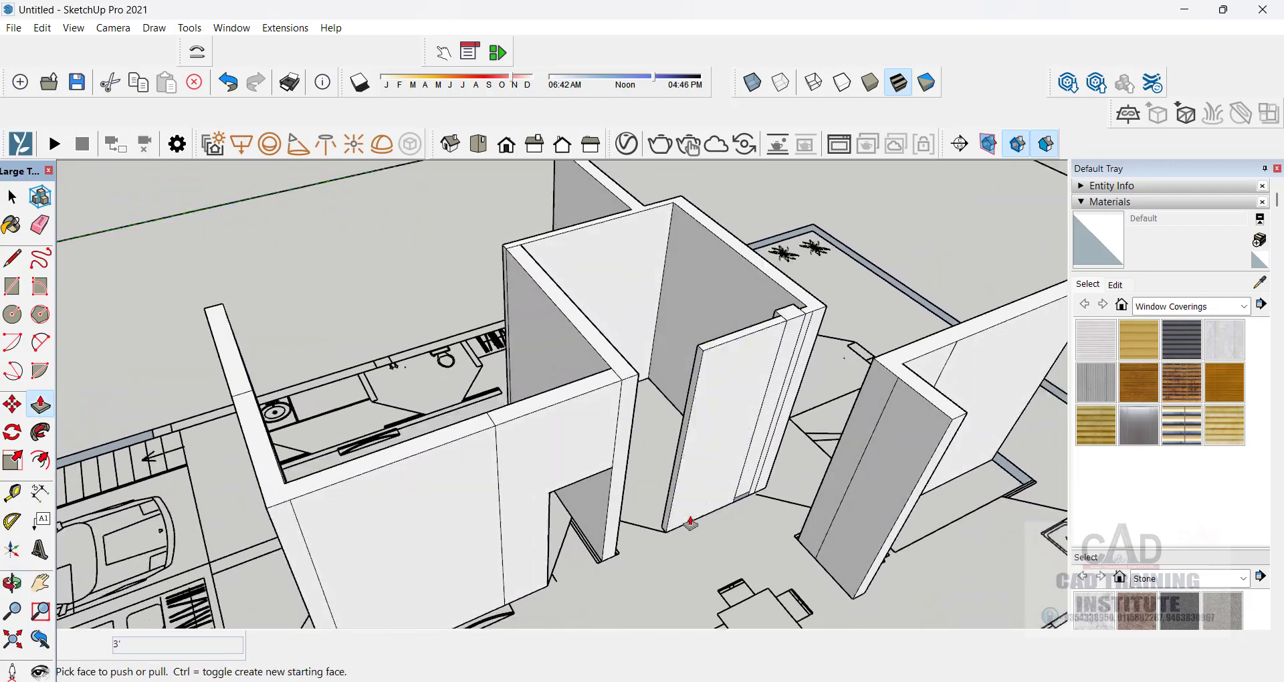
scroll(690, 524, up, 5)
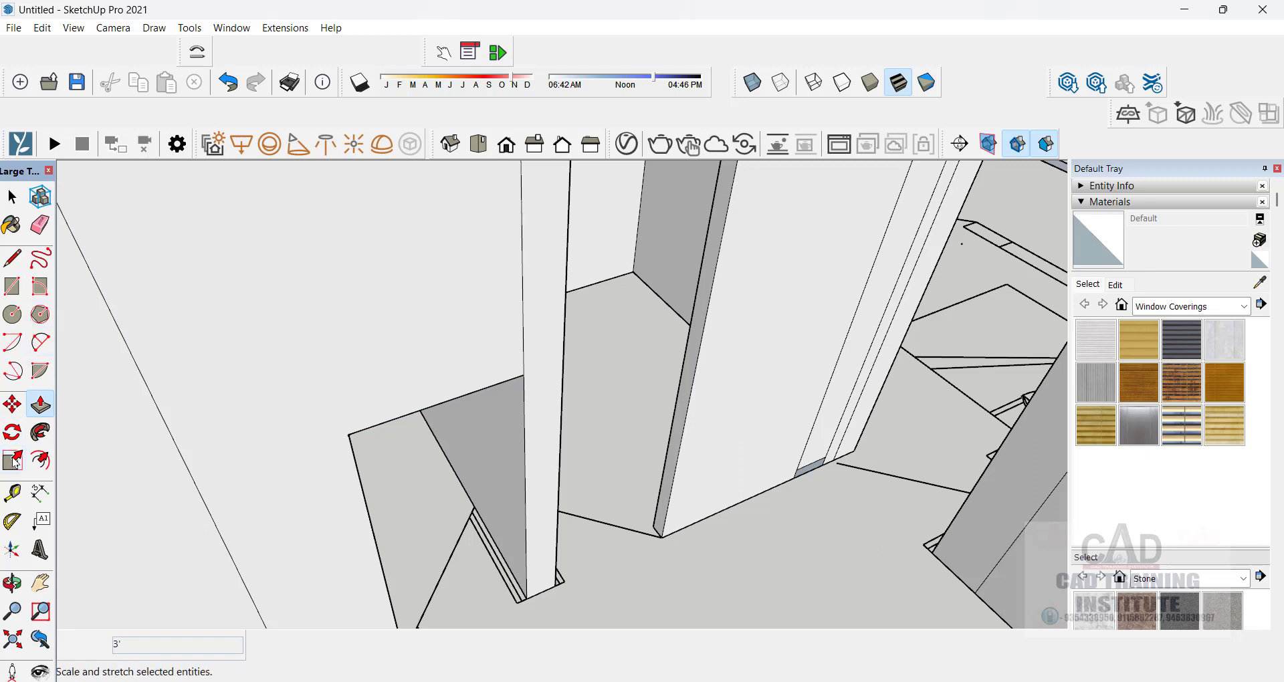
click(12, 493)
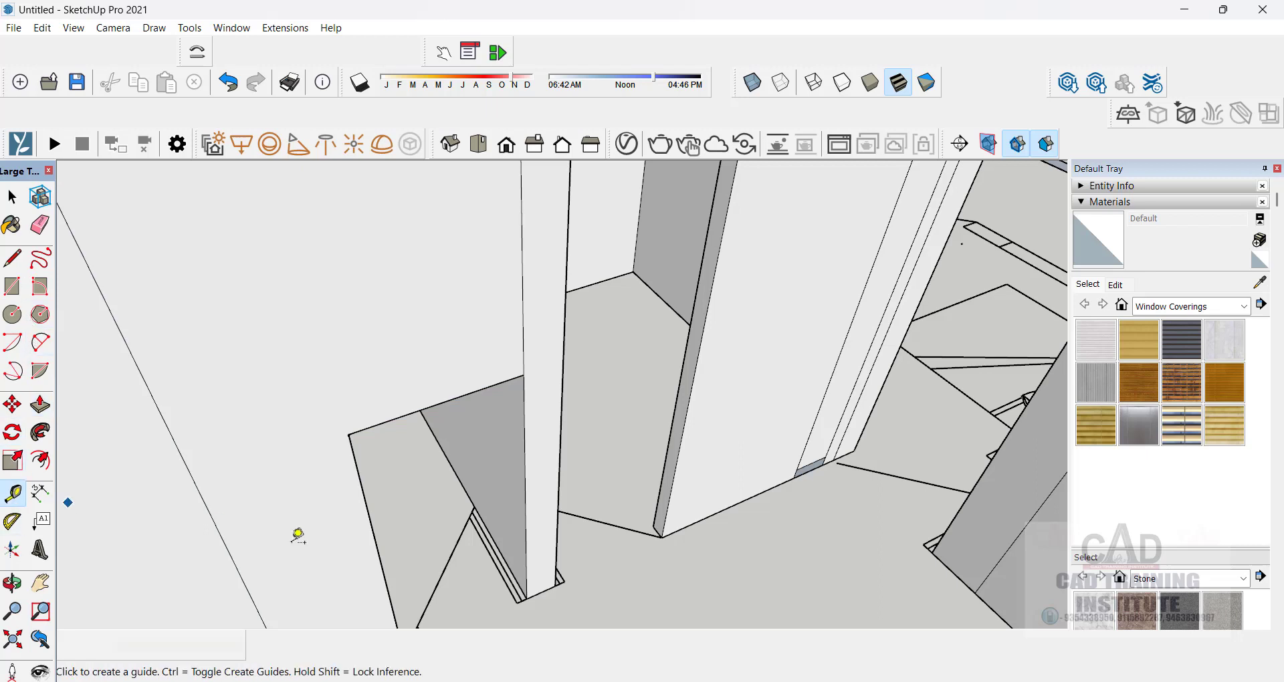
click(662, 537)
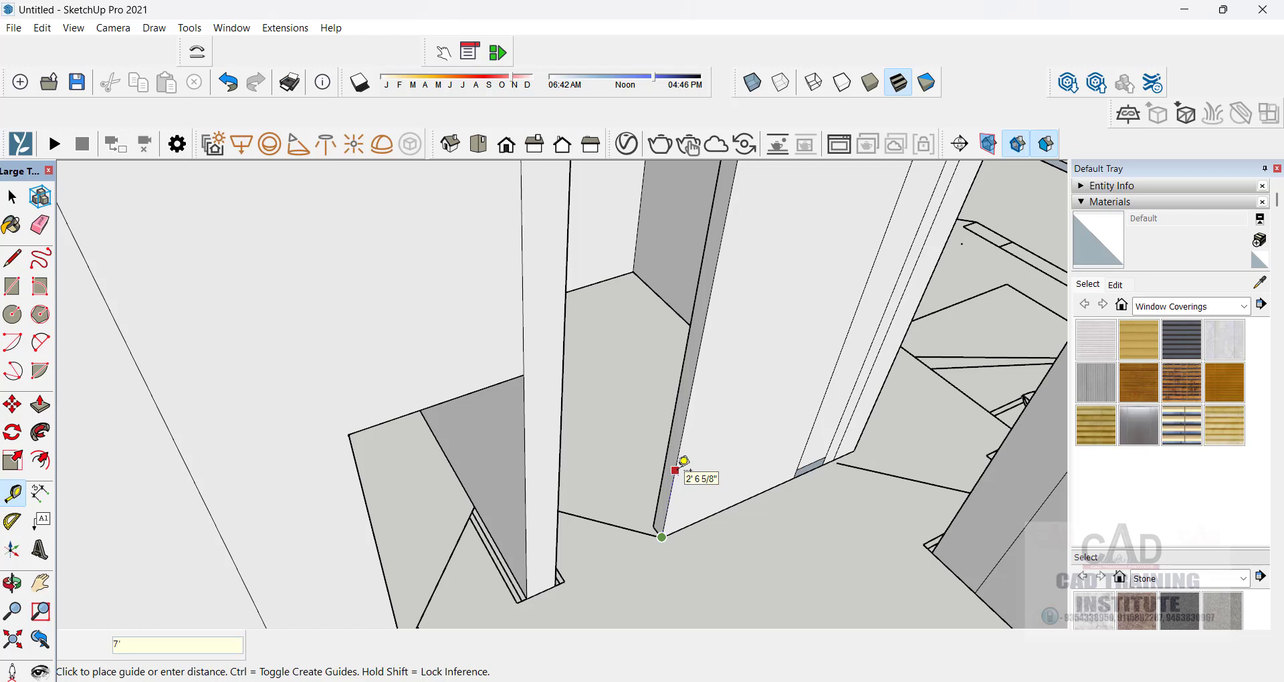
key(Return)
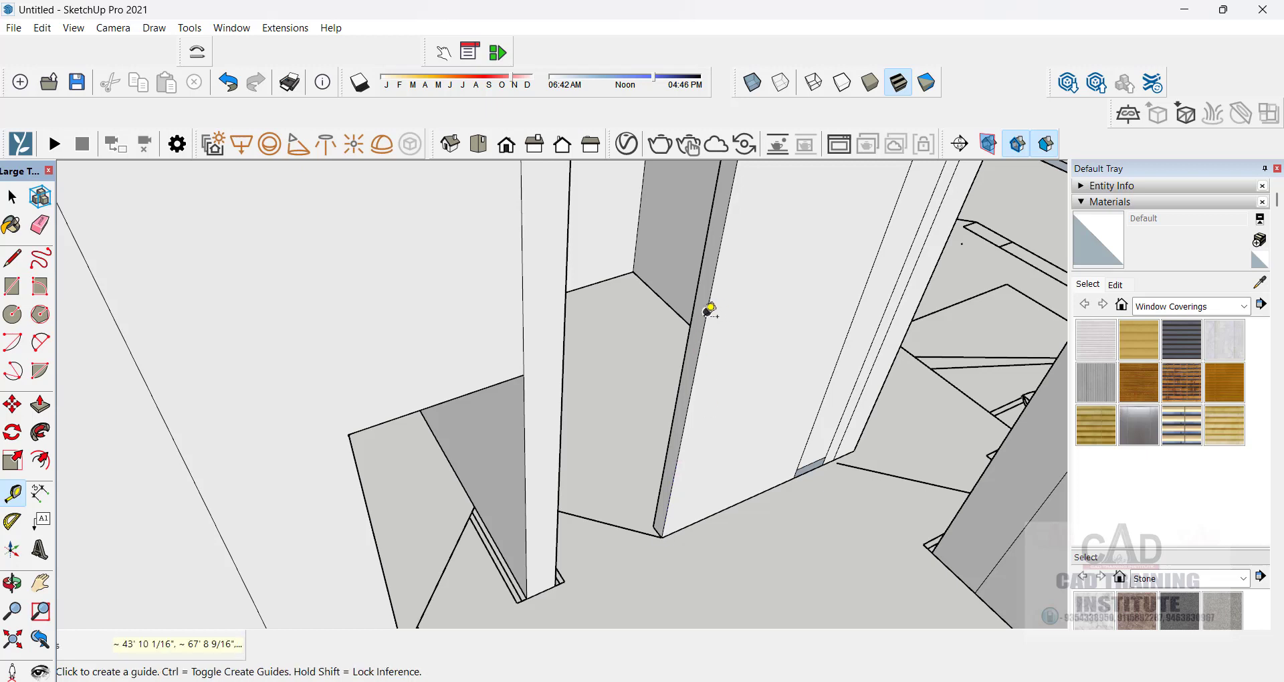
click(13, 257)
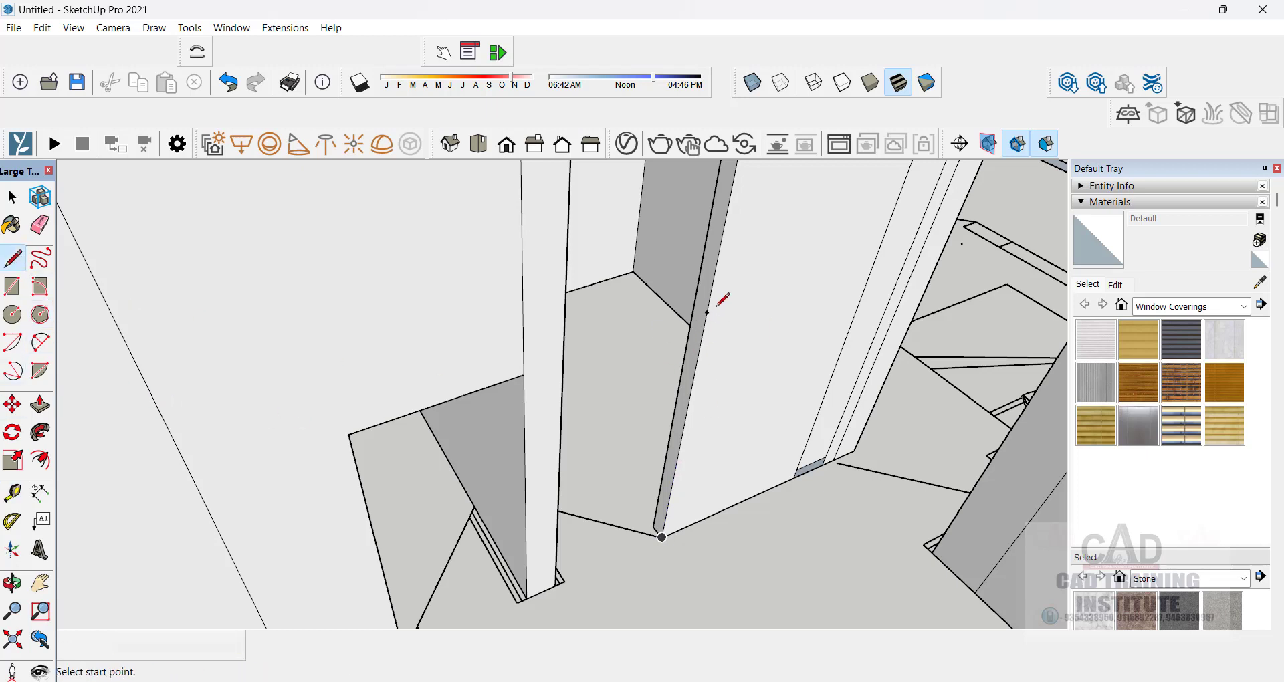
click(695, 302)
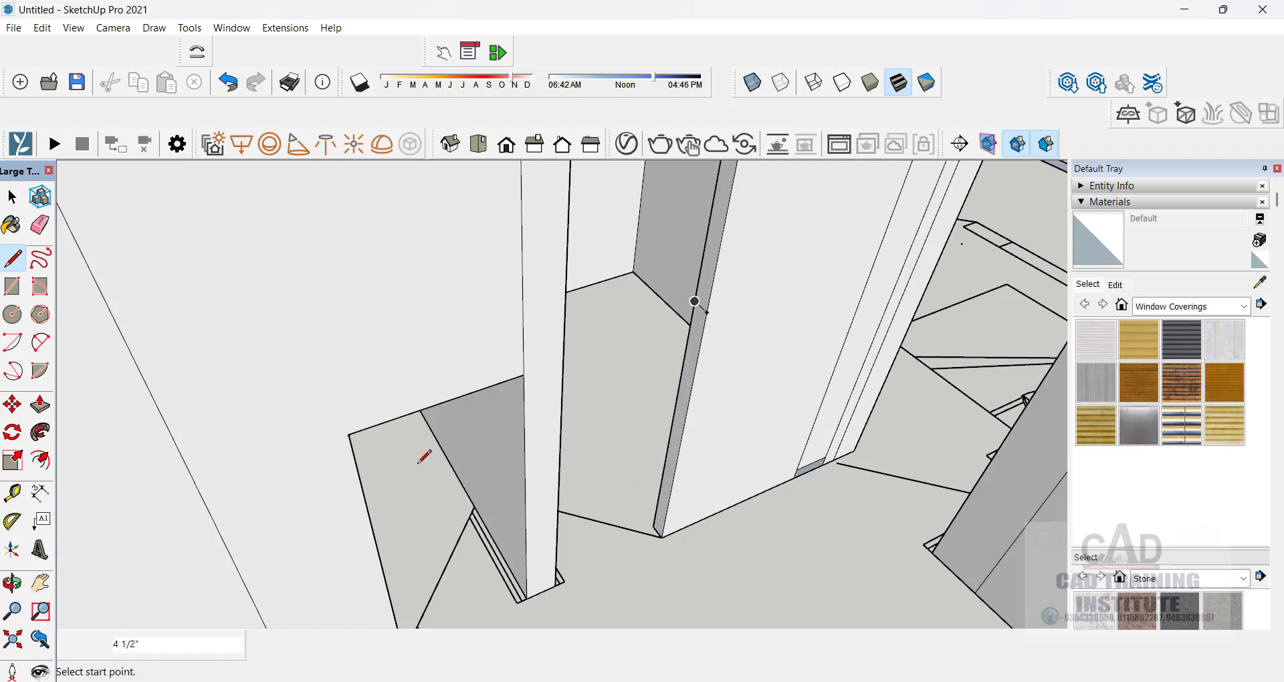
- Extrude the upper end face of the central room's front wall 3' to the side wall, bridging the door opening
click(40, 405)
scroll(589, 535, down, 2)
click(663, 374)
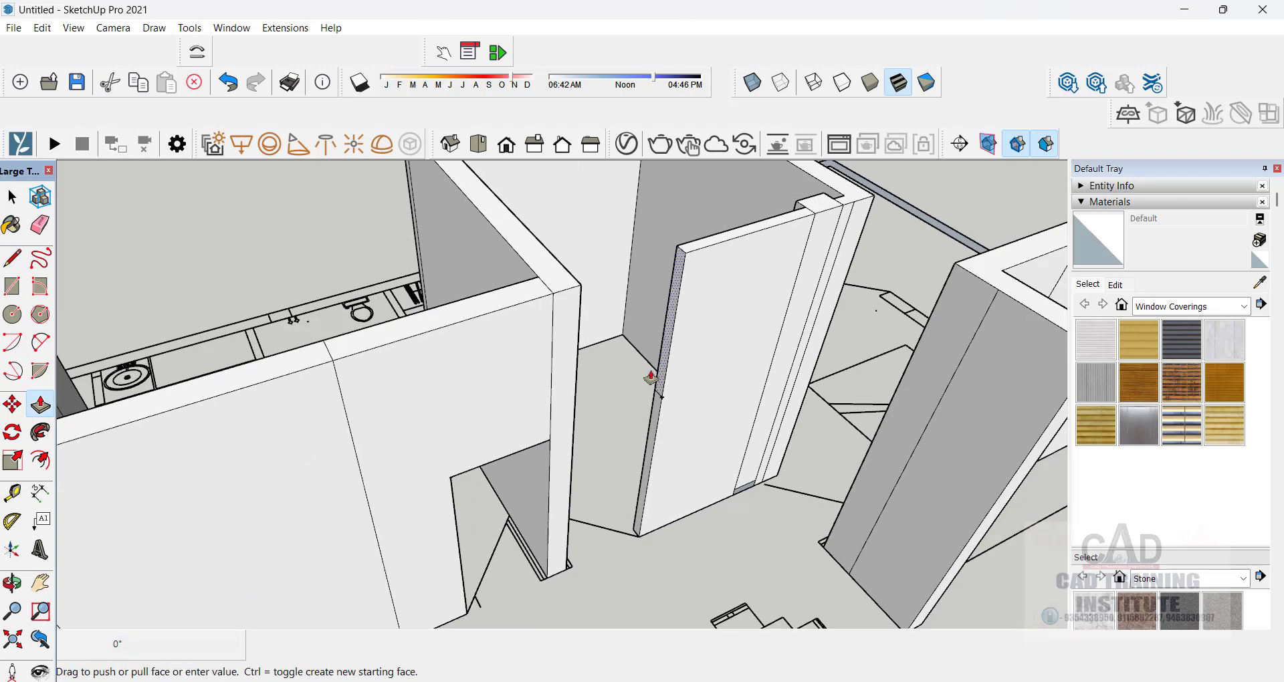
click(578, 349)
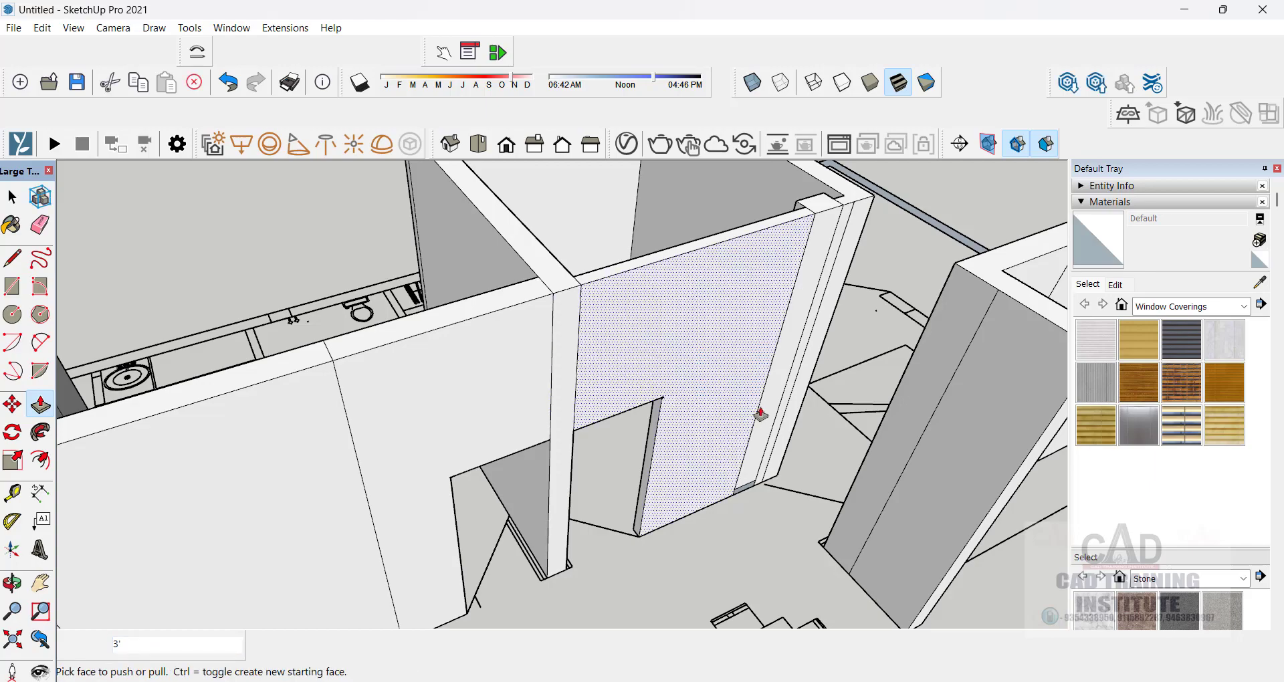
- Extrude the outer boundary wall strip behind the rear bathroom's toilet 12', level with the existing walls
scroll(582, 434, down, 4)
middle_drag(608, 466, 439, 533)
middle_drag(292, 445, 473, 456)
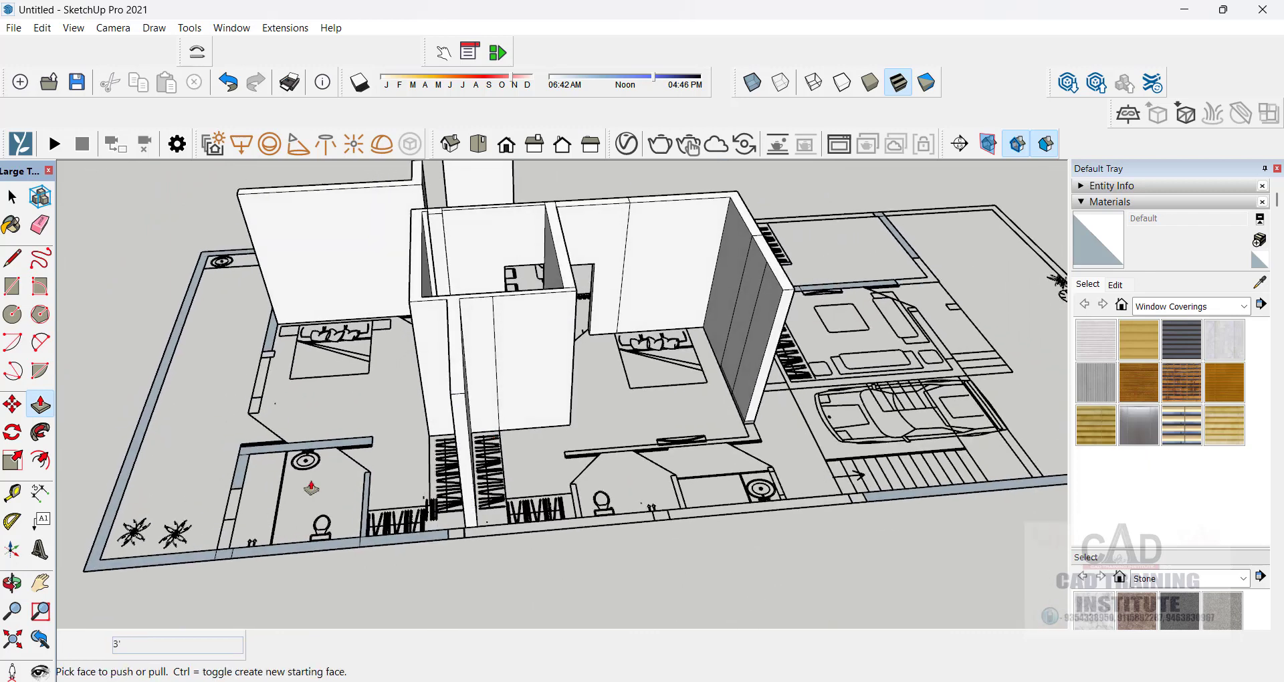
click(321, 548)
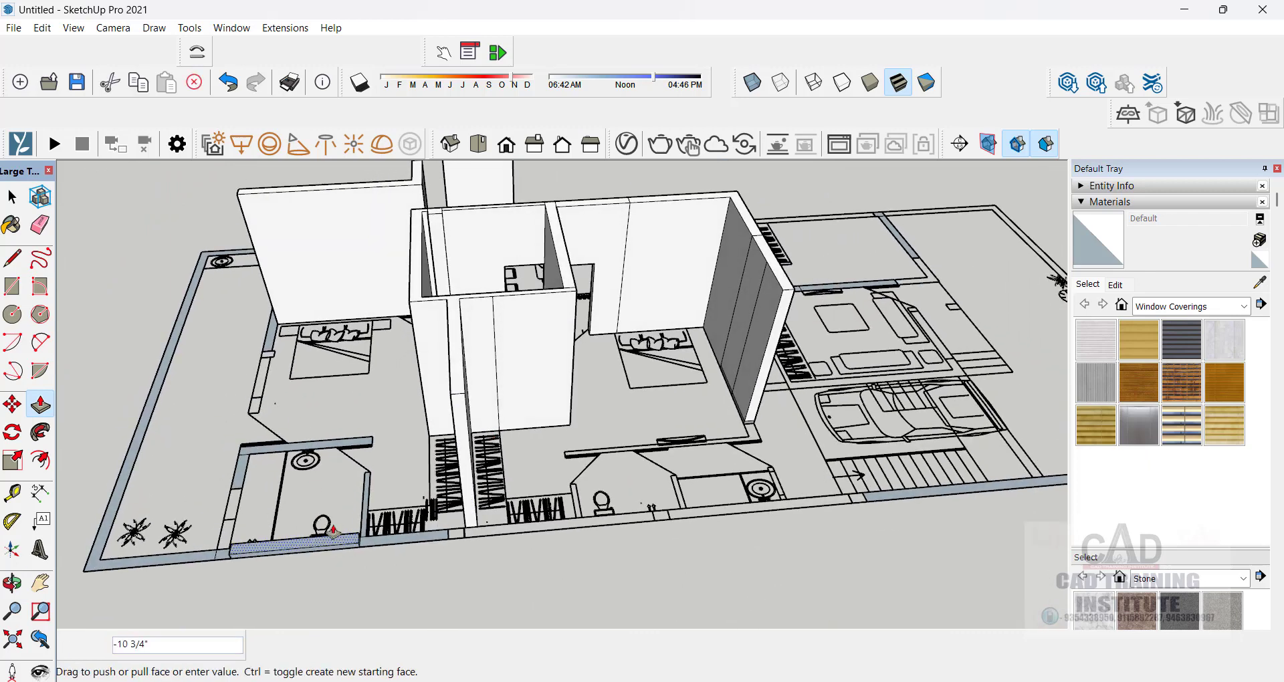
click(338, 456)
click(339, 544)
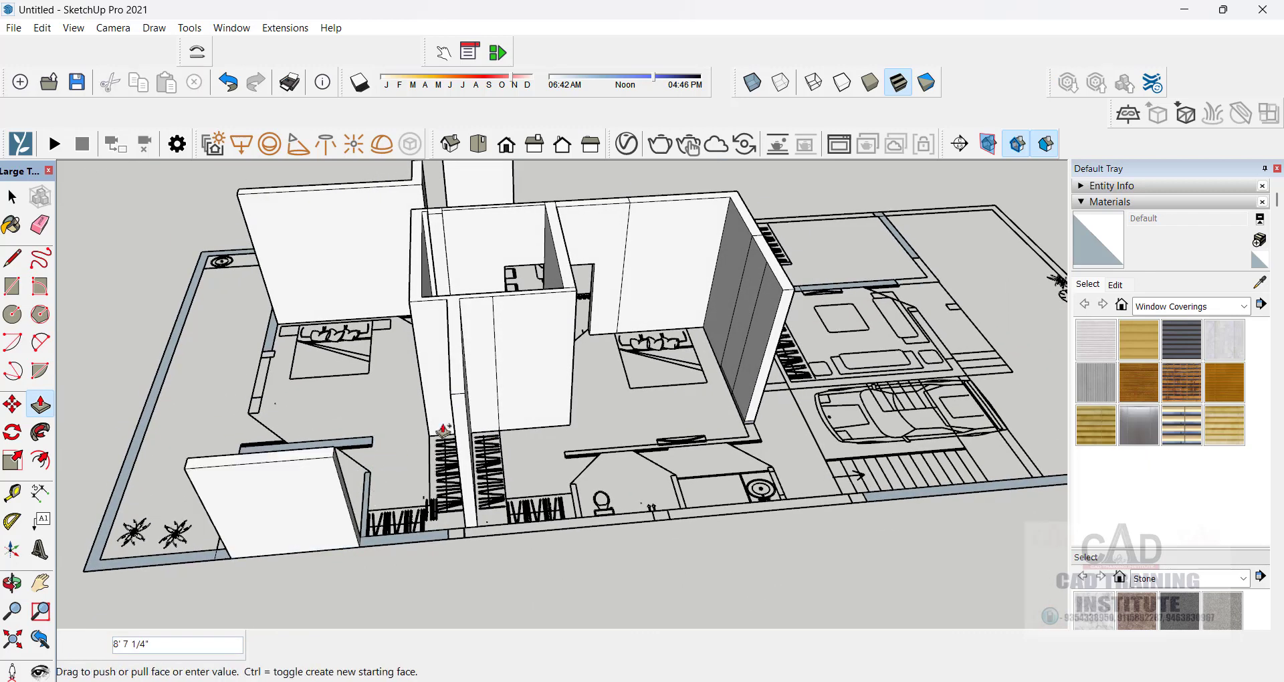
click(458, 388)
- Extrude the short wall segment at the rear bathroom's outer corner up to the top of the neighbouring boundary wall
middle_drag(339, 515, 601, 346)
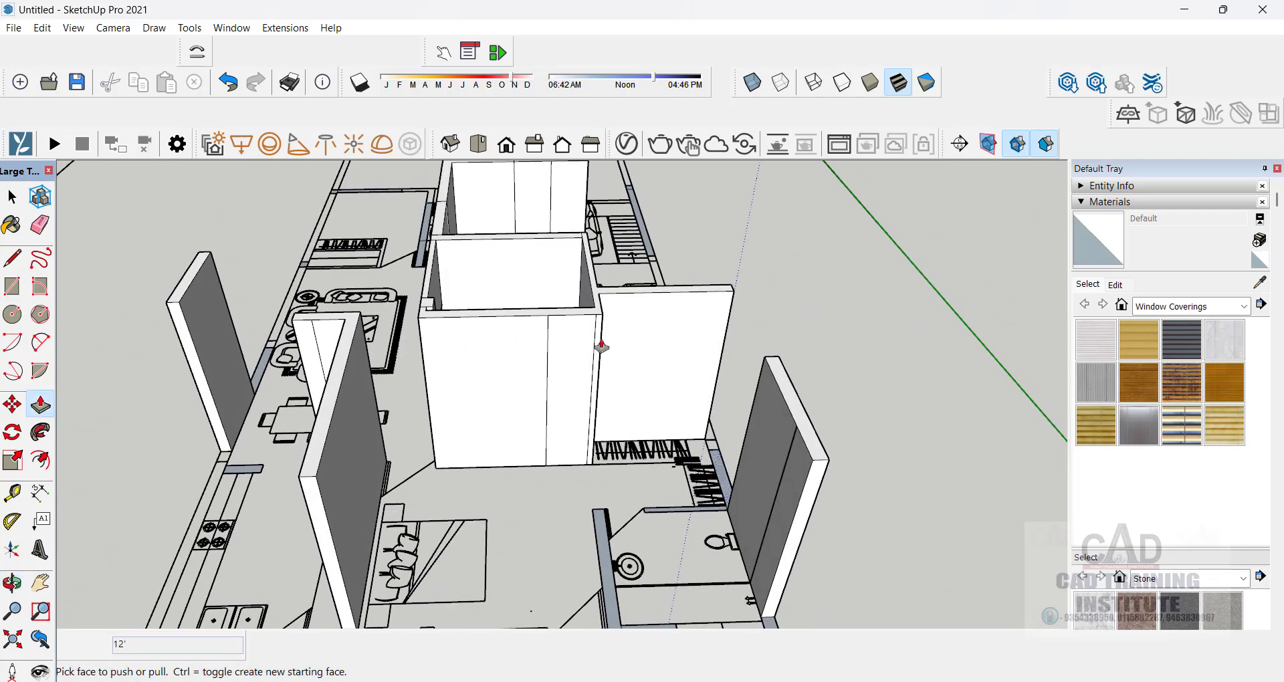
scroll(601, 347, down, 3)
scroll(636, 520, up, 5)
drag(592, 551, 595, 547)
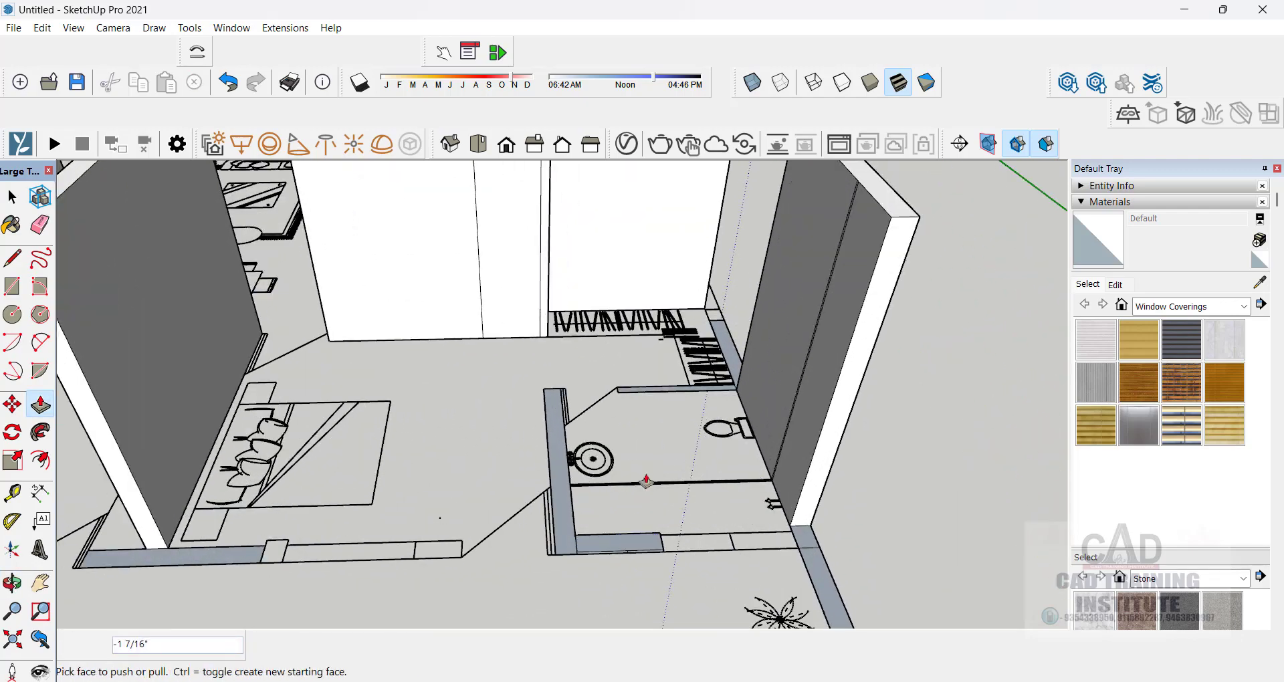
click(619, 545)
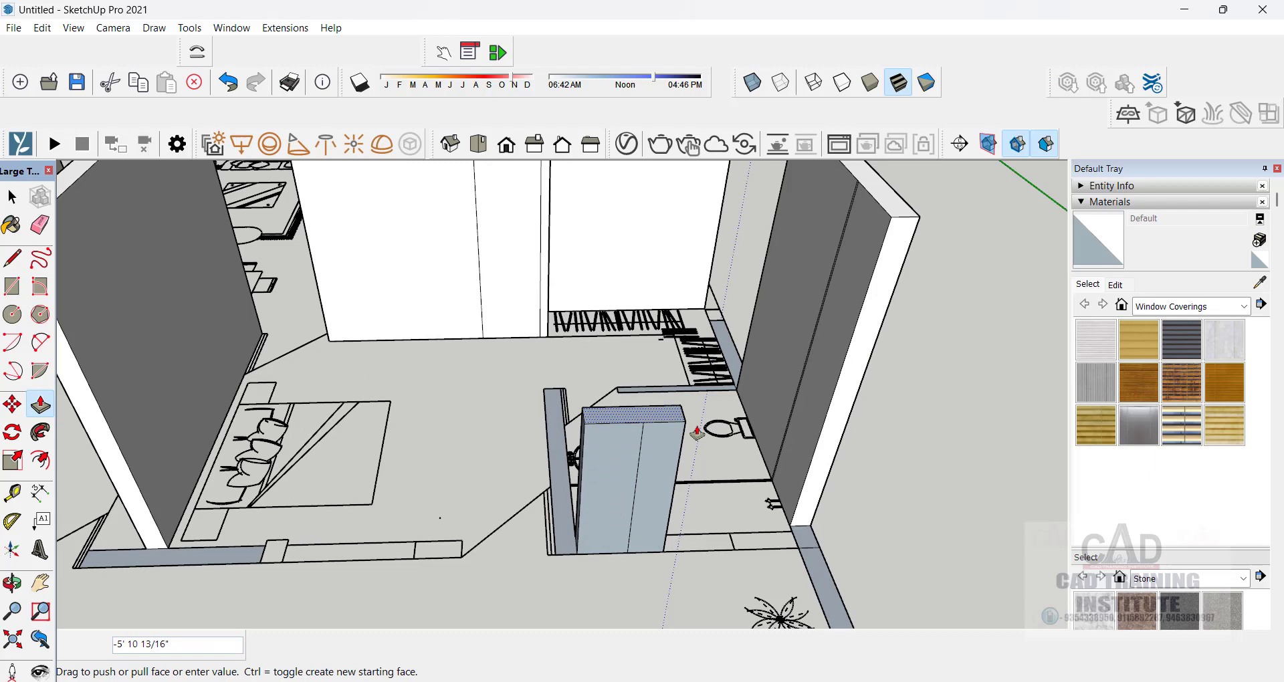
click(889, 220)
middle_drag(709, 428, 668, 481)
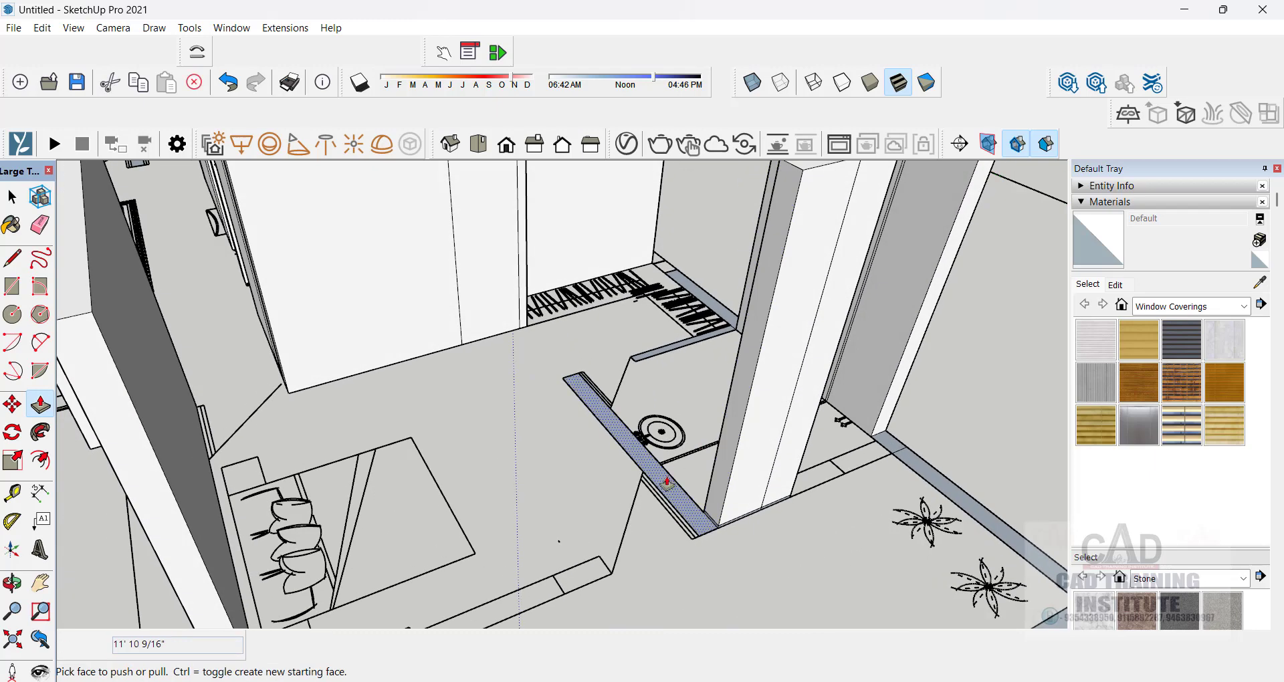
click(667, 483)
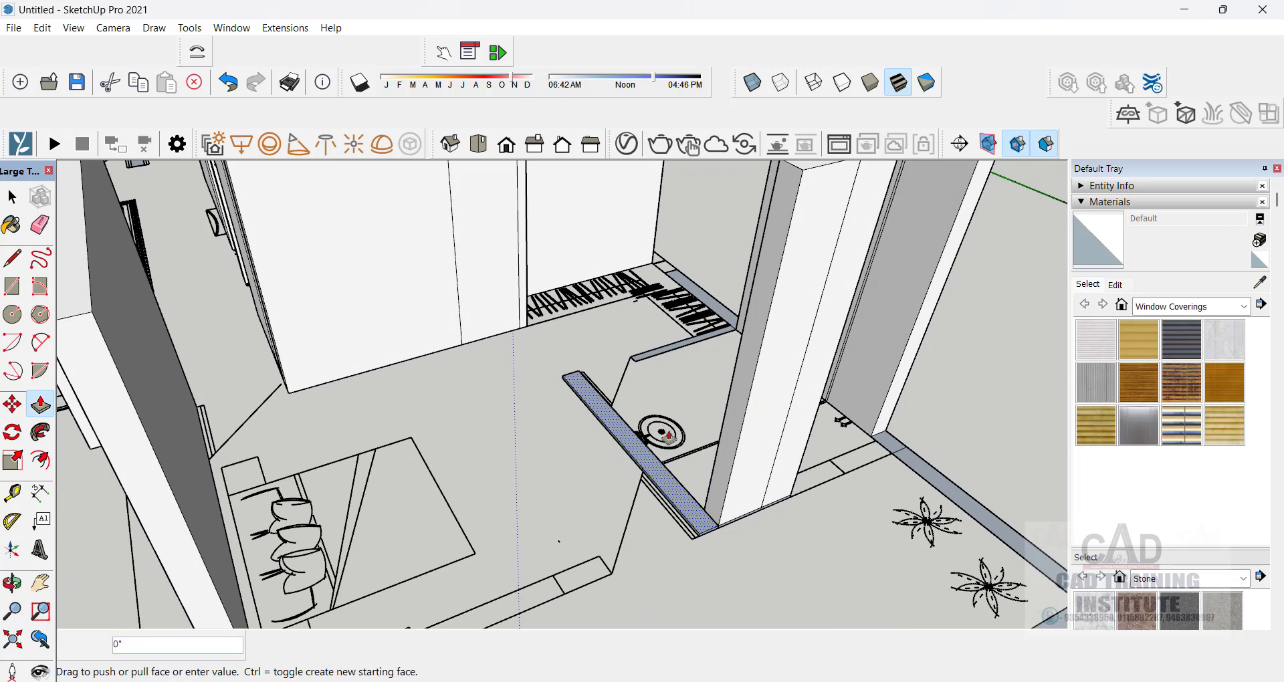
click(662, 433)
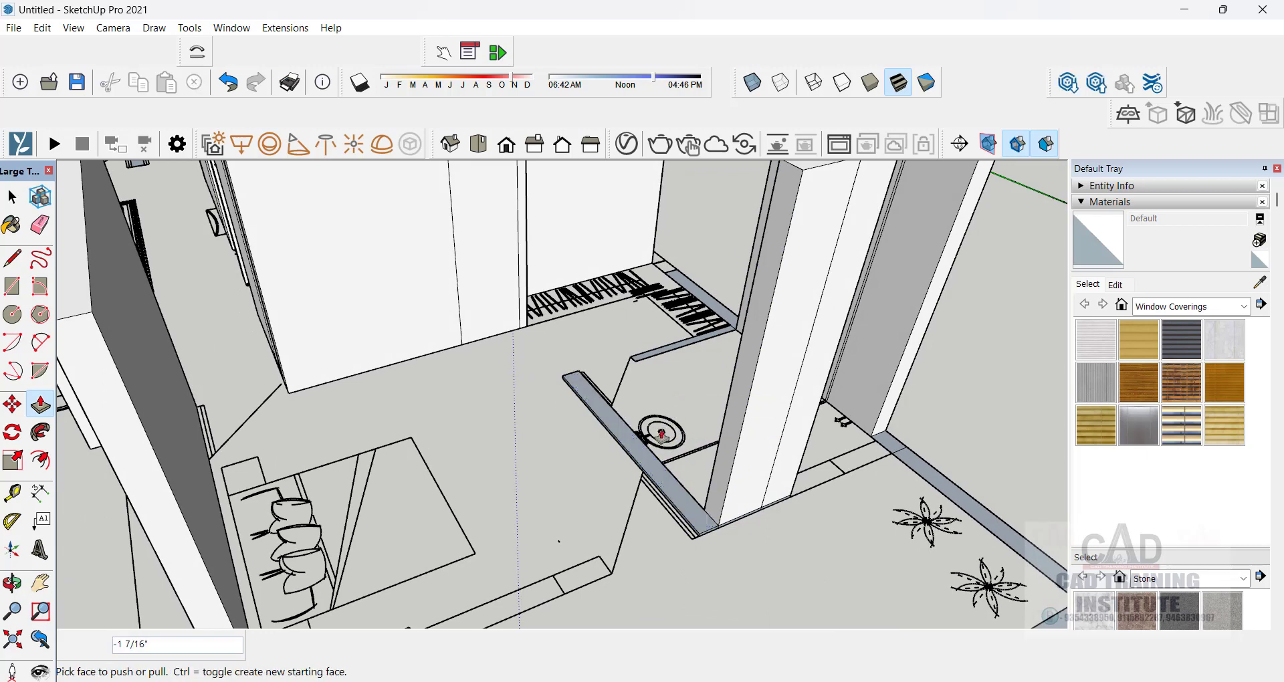
click(653, 459)
key(ctrl+z)
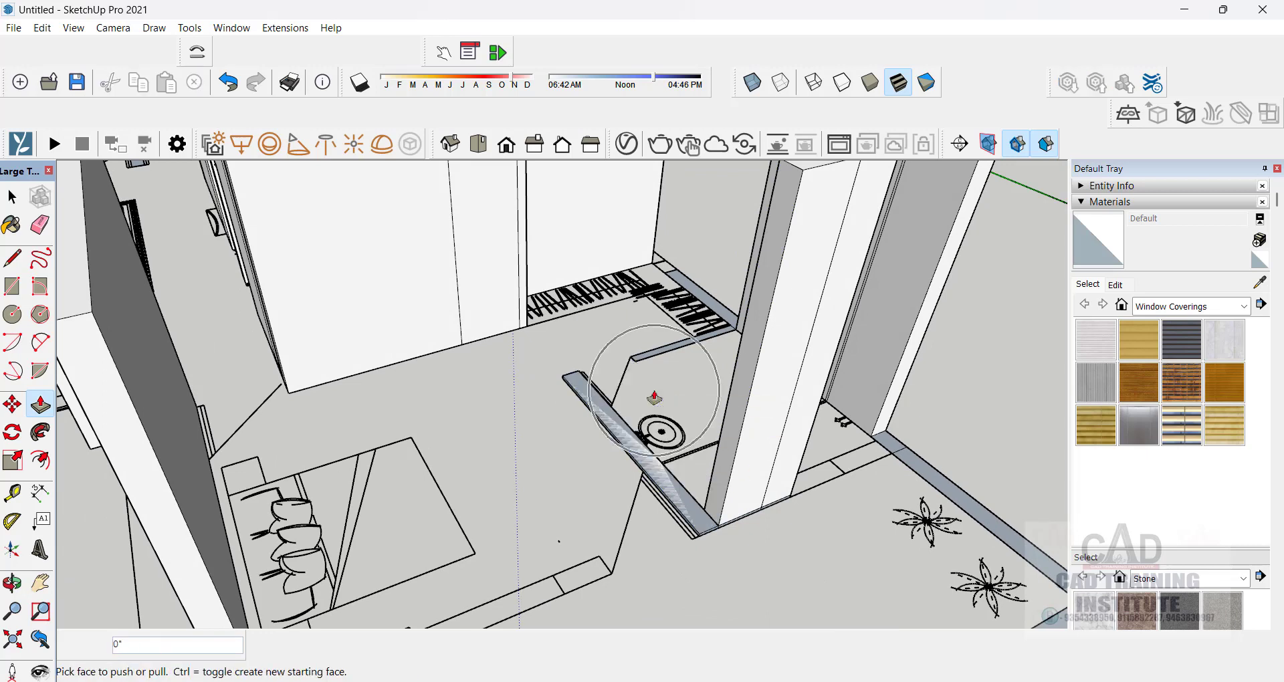
- Extrude the long wall strip between the bedroom and the rear bathroom up to the top of the adjoining corner segment
click(653, 394)
scroll(588, 394, down, 5)
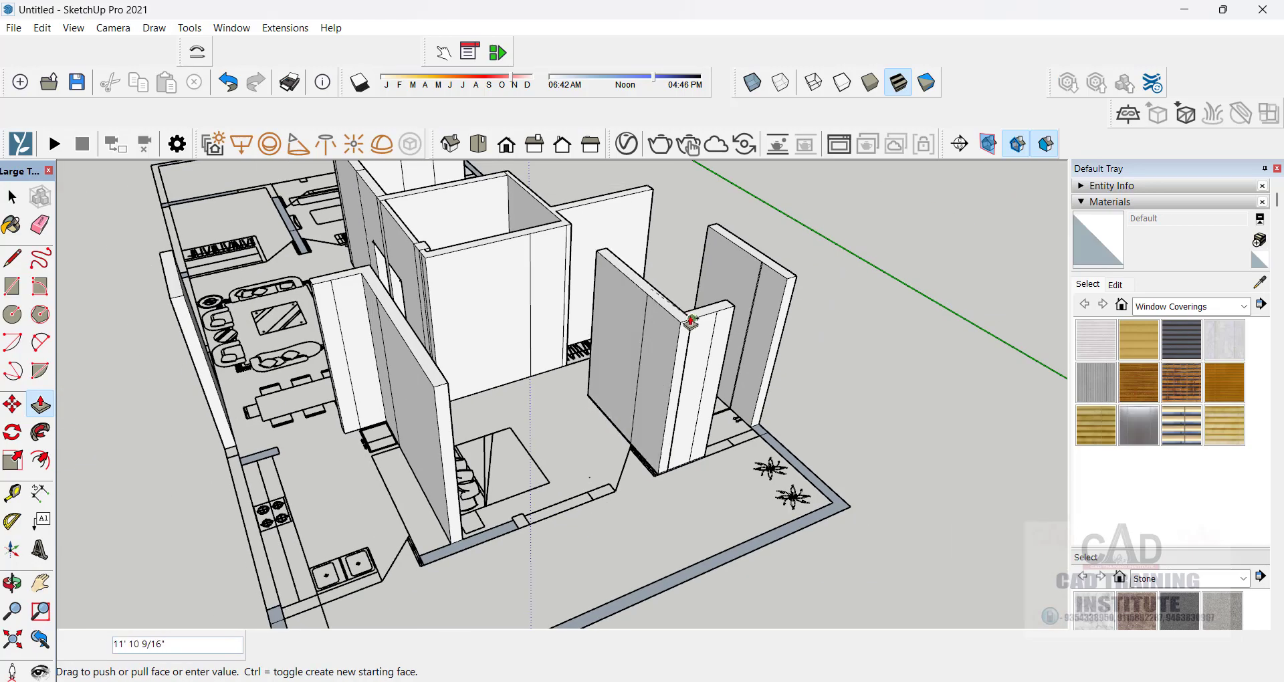
click(690, 322)
- Draw a 2' 3" by 9" rectangle over the untraced wall strip between the bathroom's corner segment and the boundary wall
middle_drag(752, 411, 462, 570)
scroll(513, 553, up, 5)
scroll(505, 555, down, 2)
scroll(246, 480, up, 3)
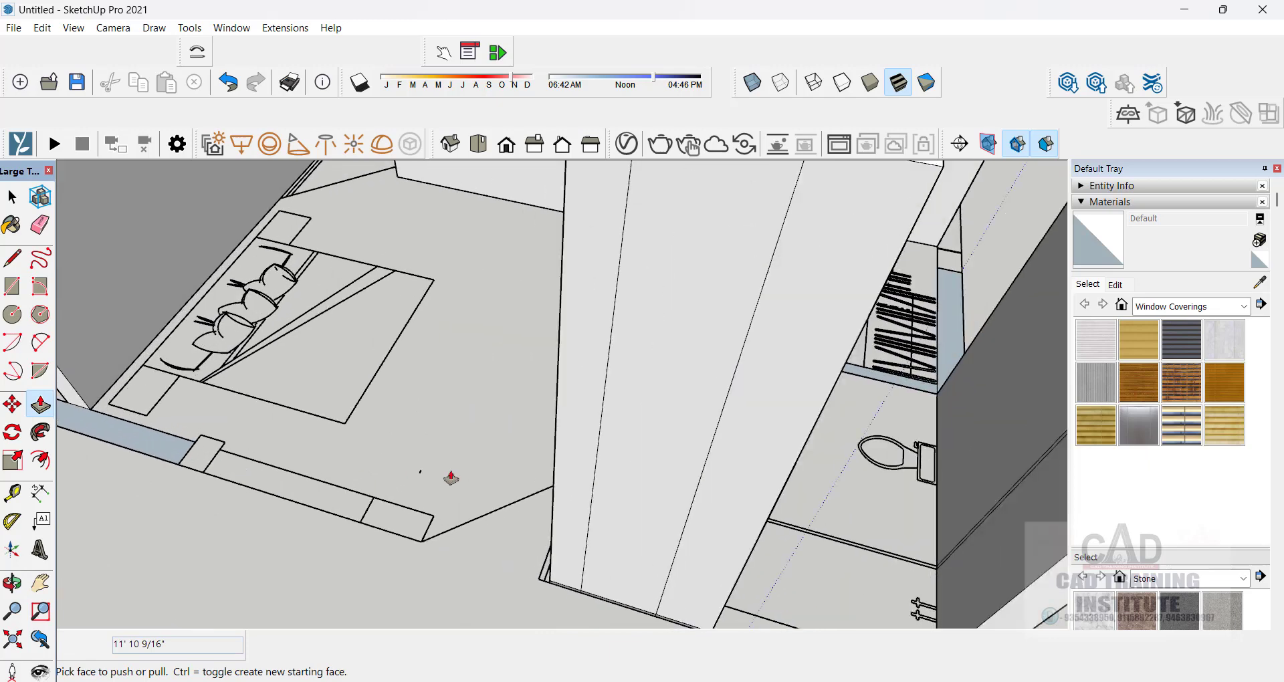
scroll(451, 478, down, 3)
middle_drag(258, 510, 794, 591)
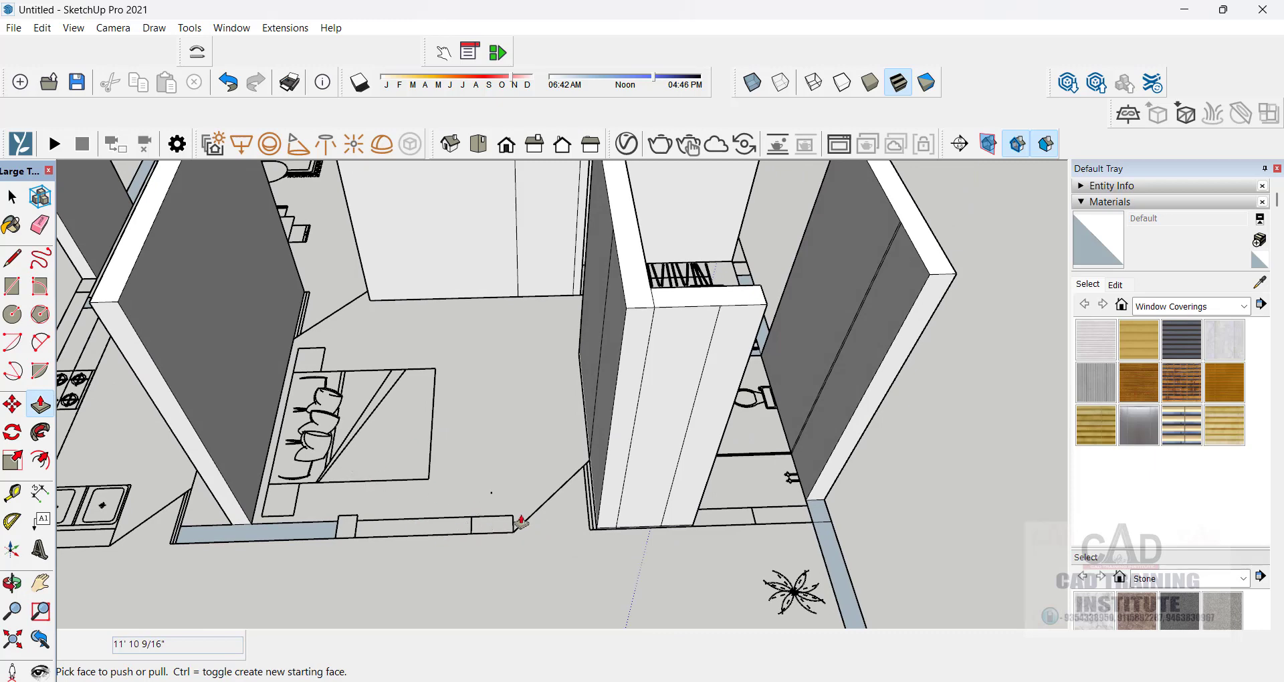
middle_drag(539, 537, 633, 565)
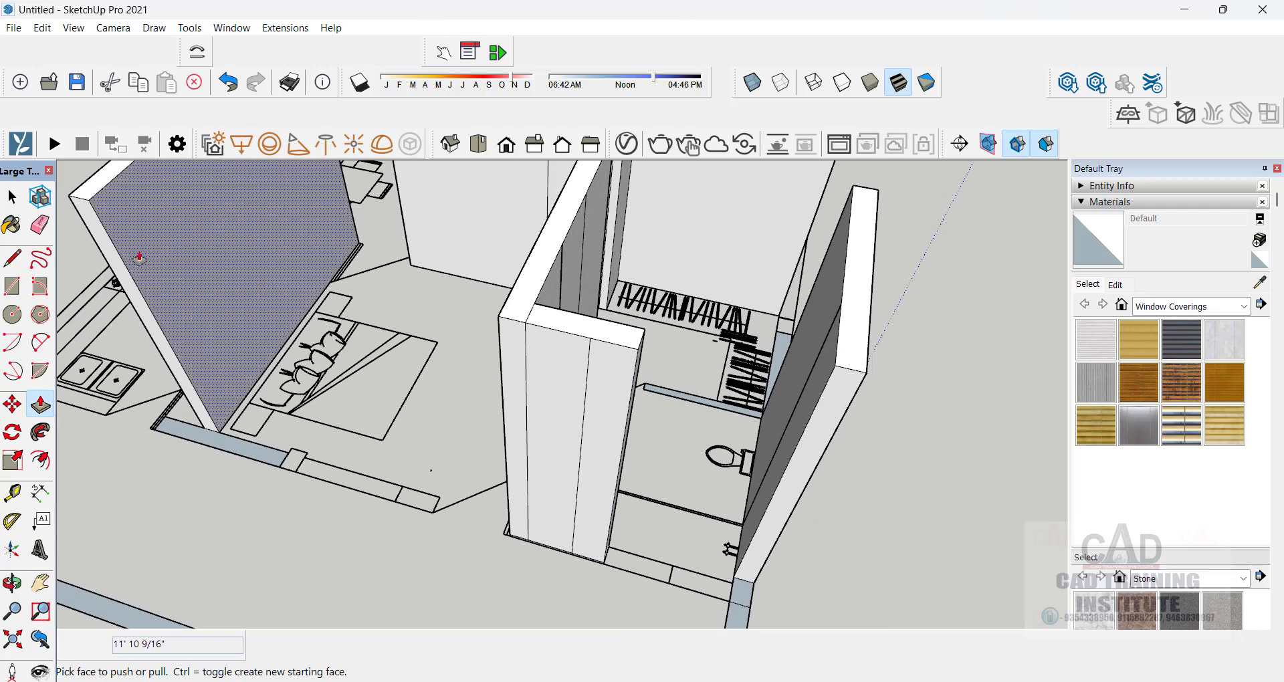
click(13, 288)
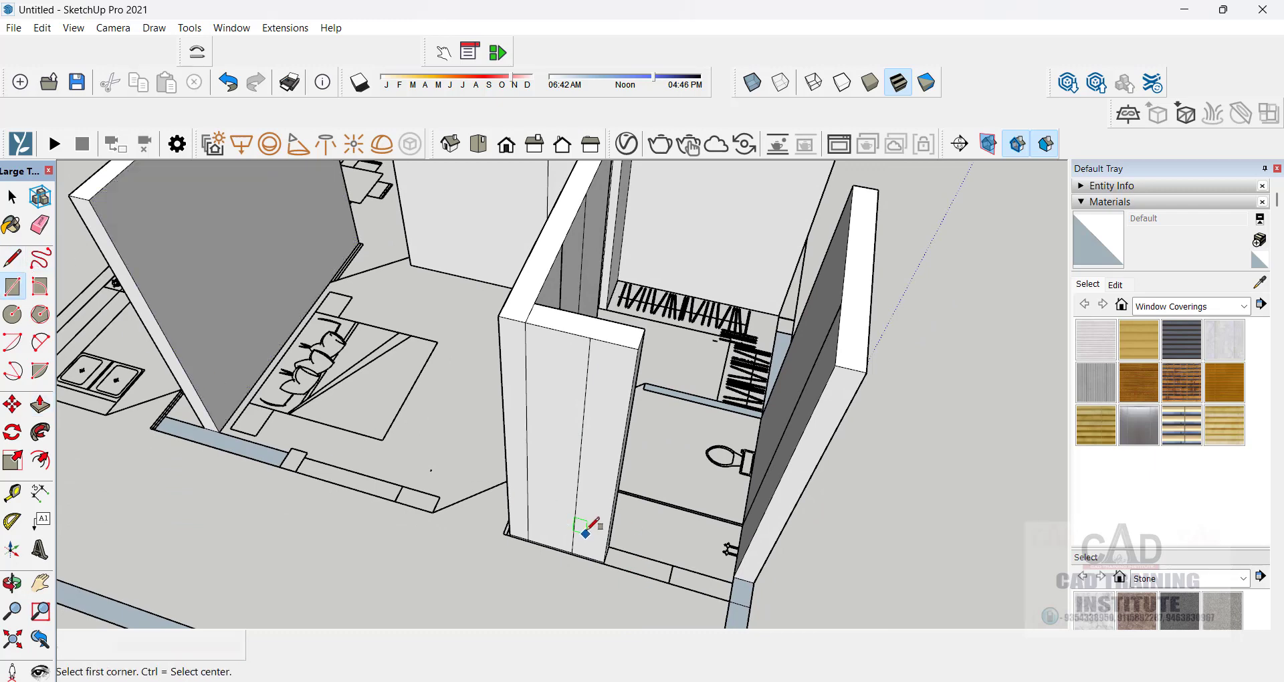
click(673, 565)
click(729, 600)
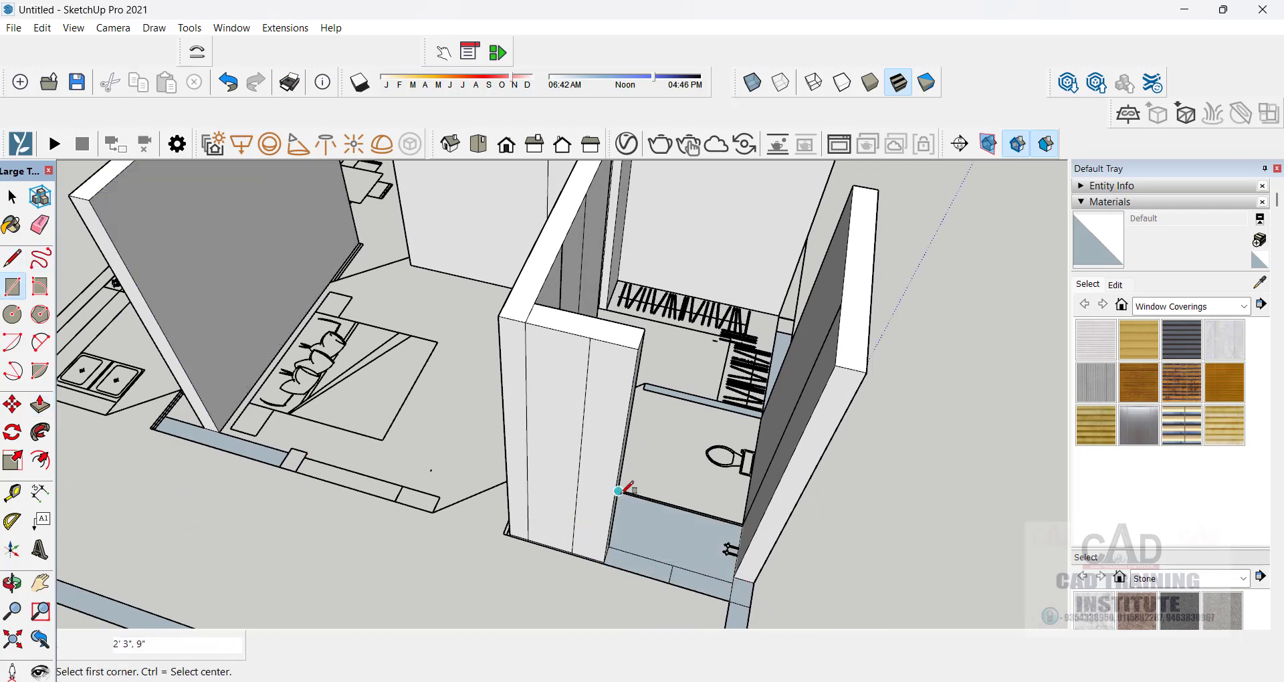
- Delete the unwanted face on the bathroom floor beside the newly traced wall strip
middle_drag(623, 490, 452, 539)
key(space)
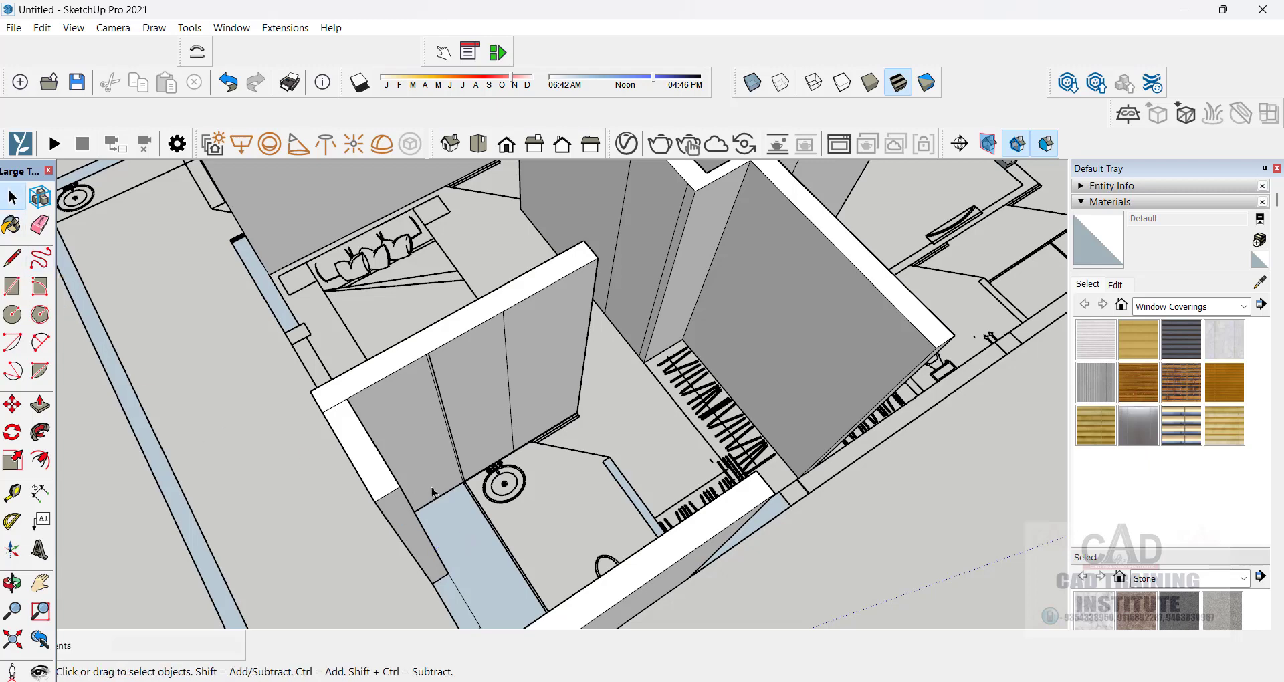
click(459, 549)
key(Delete)
- Extrude the square corner face where the bathroom's end wall meets the boundary wall to 12'
scroll(602, 480, down, 2)
middle_drag(487, 576, 678, 483)
scroll(677, 482, up, 3)
click(40, 404)
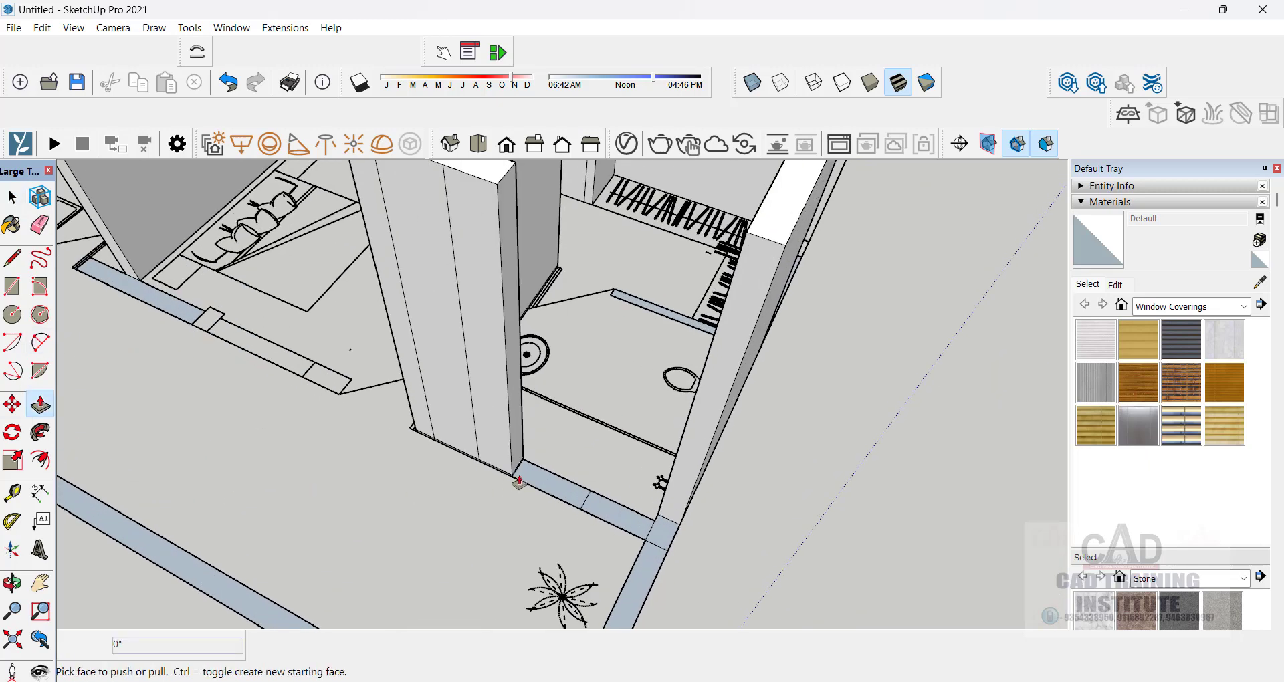
click(666, 531)
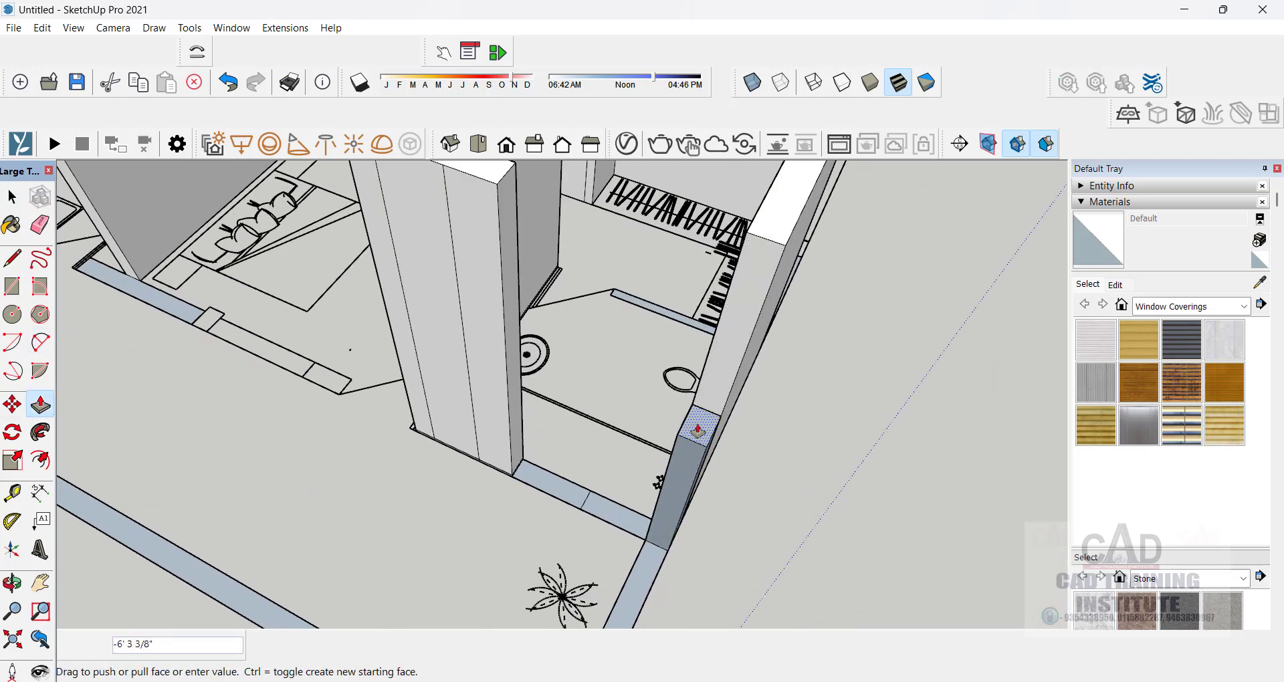
key(Escape)
click(698, 432)
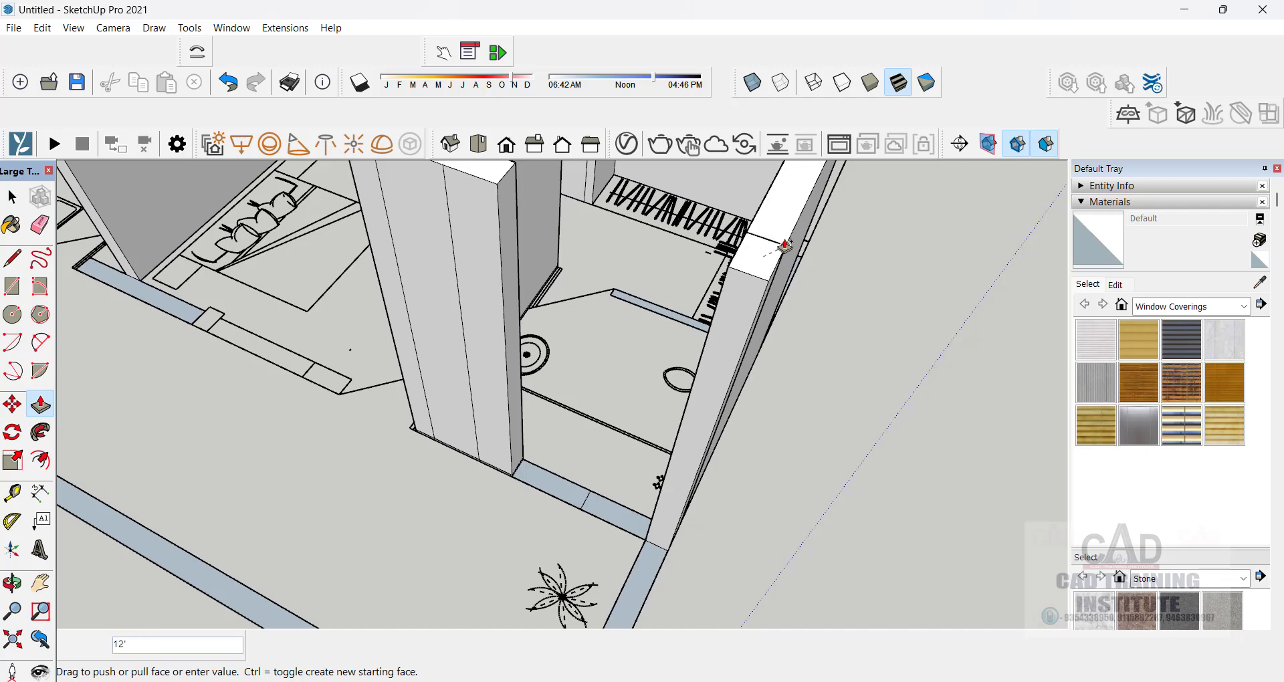
text(12')
key(Return)
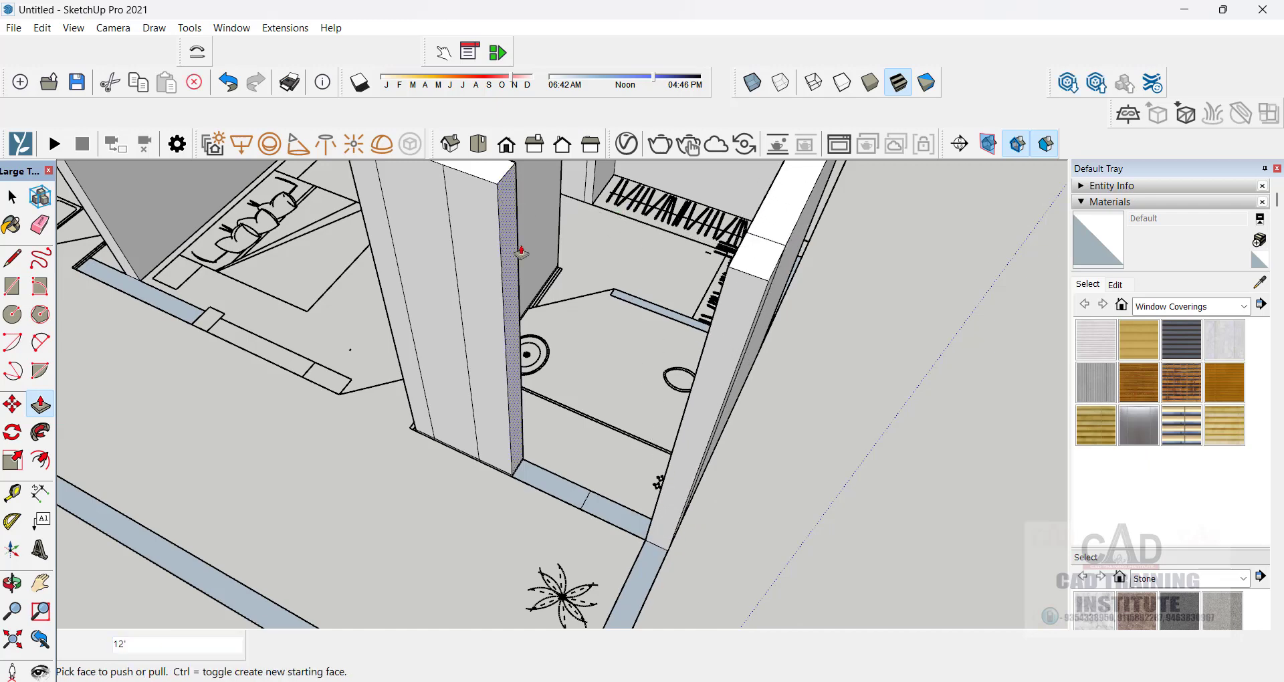
- Extrude the end-wall segment next to the boundary corner 12', level with the corner's top
middle_drag(519, 249, 673, 471)
click(674, 472)
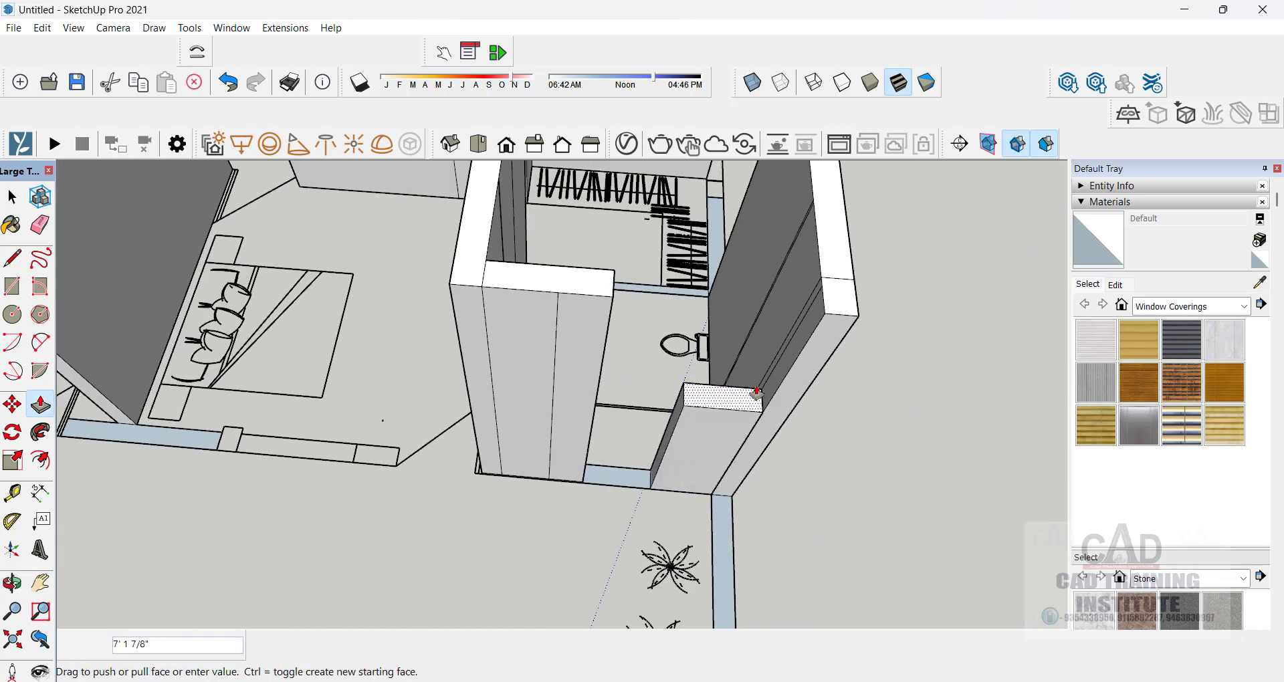
click(836, 318)
middle_drag(653, 467, 502, 415)
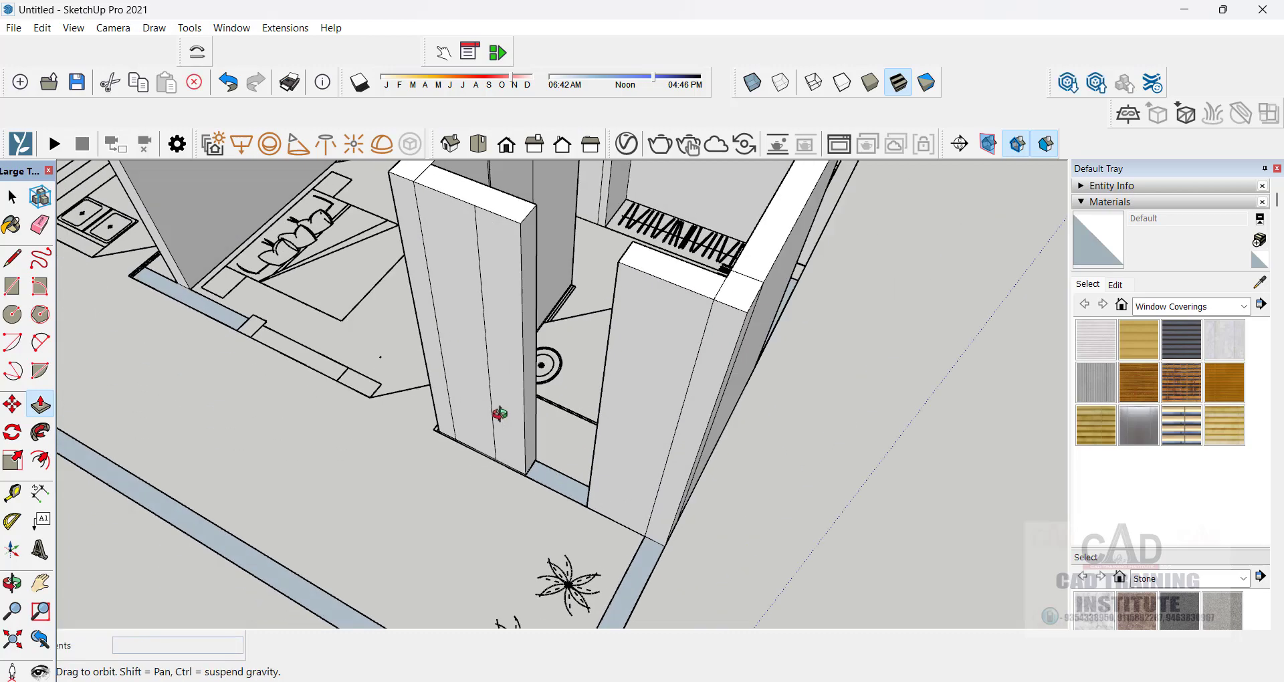
- Mark a 7' height on the end edge of the bathroom's outer wall segment and draw a line across the end face there
scroll(524, 458, up, 5)
scroll(534, 501, down, 5)
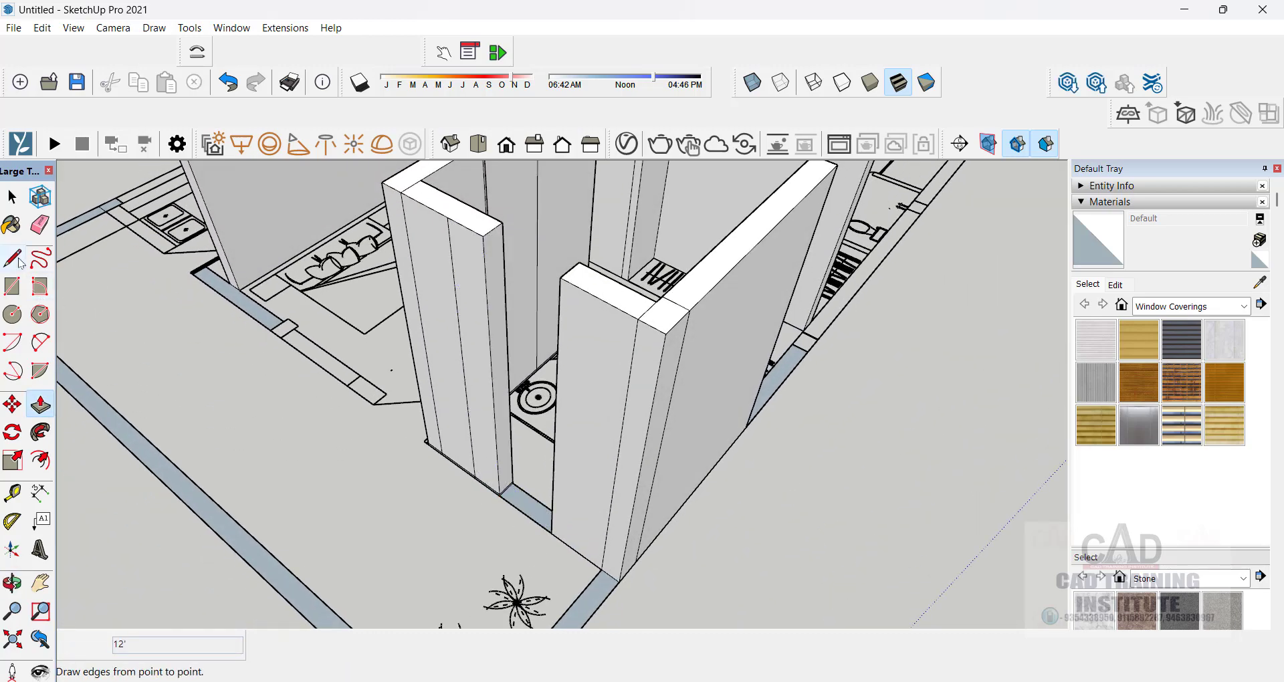
click(12, 493)
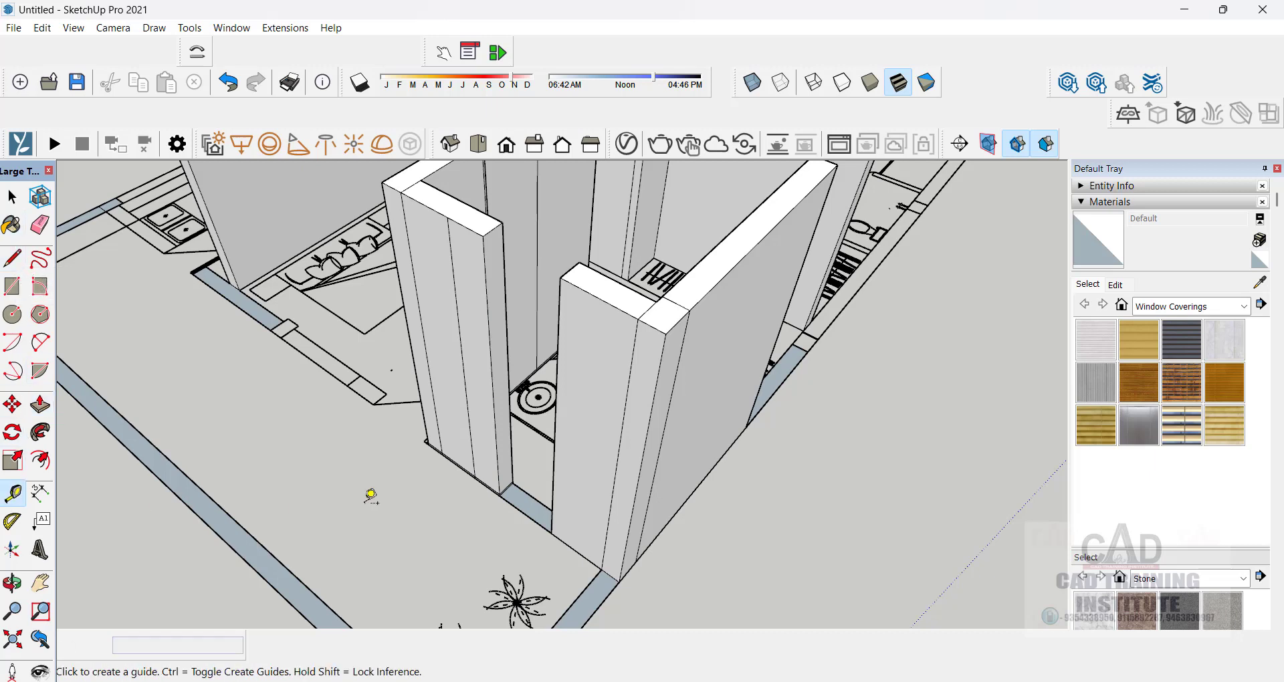
click(501, 493)
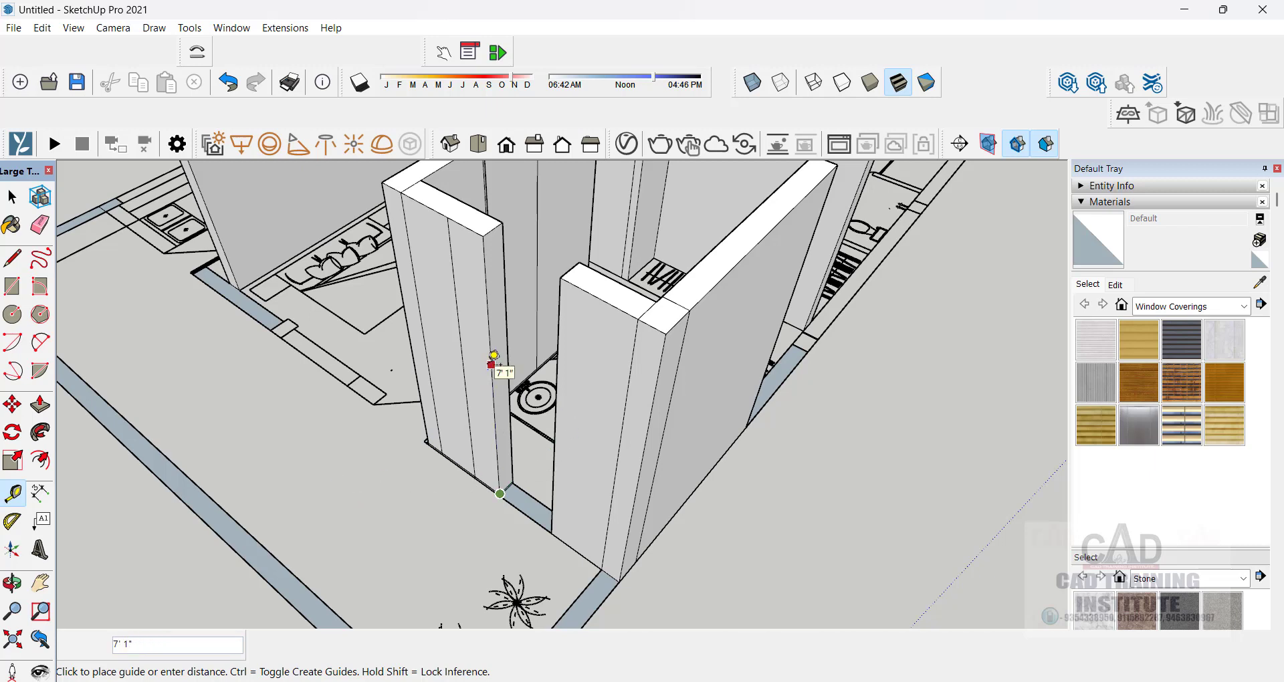
text(7')
key(Return)
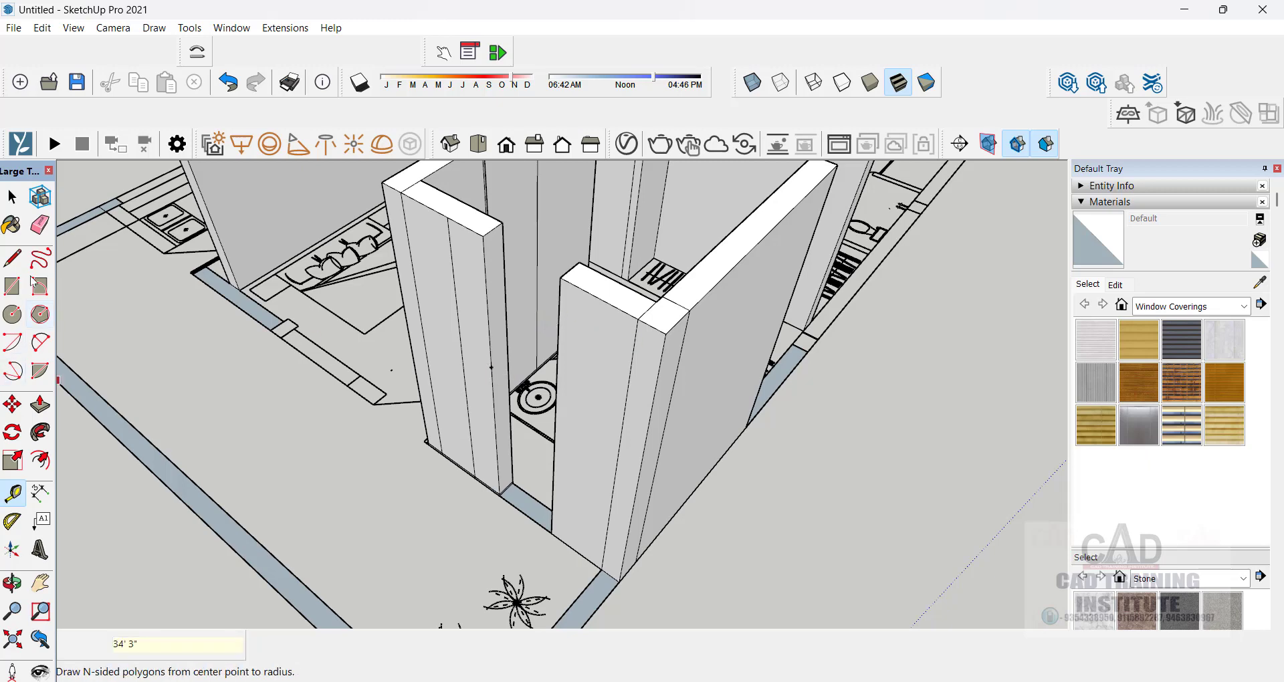
key(l)
drag(491, 366, 513, 349)
scroll(514, 359, up, 3)
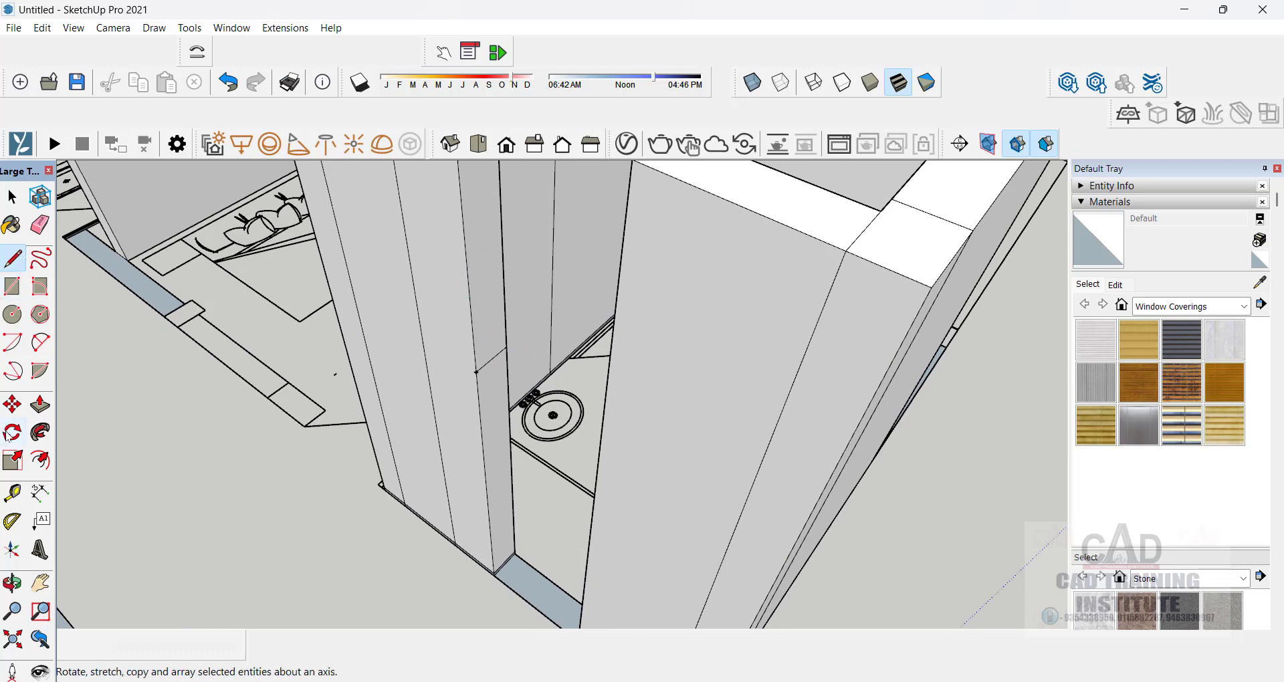
- Mark a point 2' above the 7' line on the same edge and draw a second line across the end face
click(15, 493)
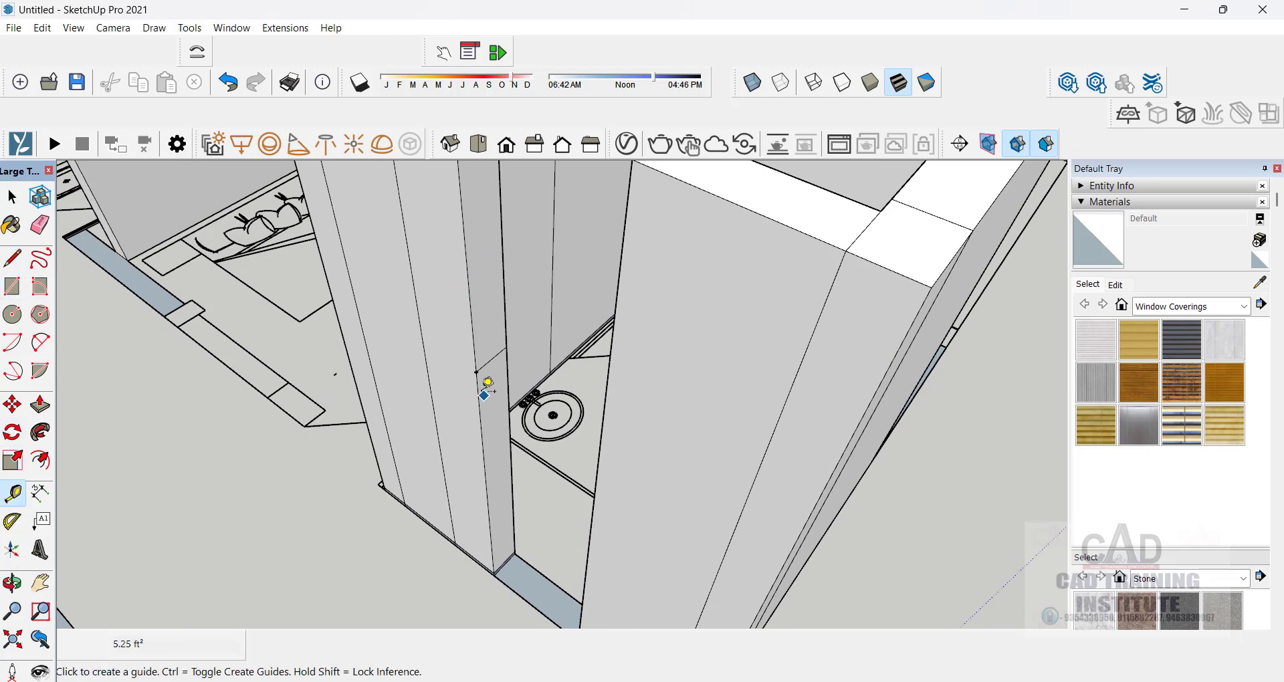
click(477, 371)
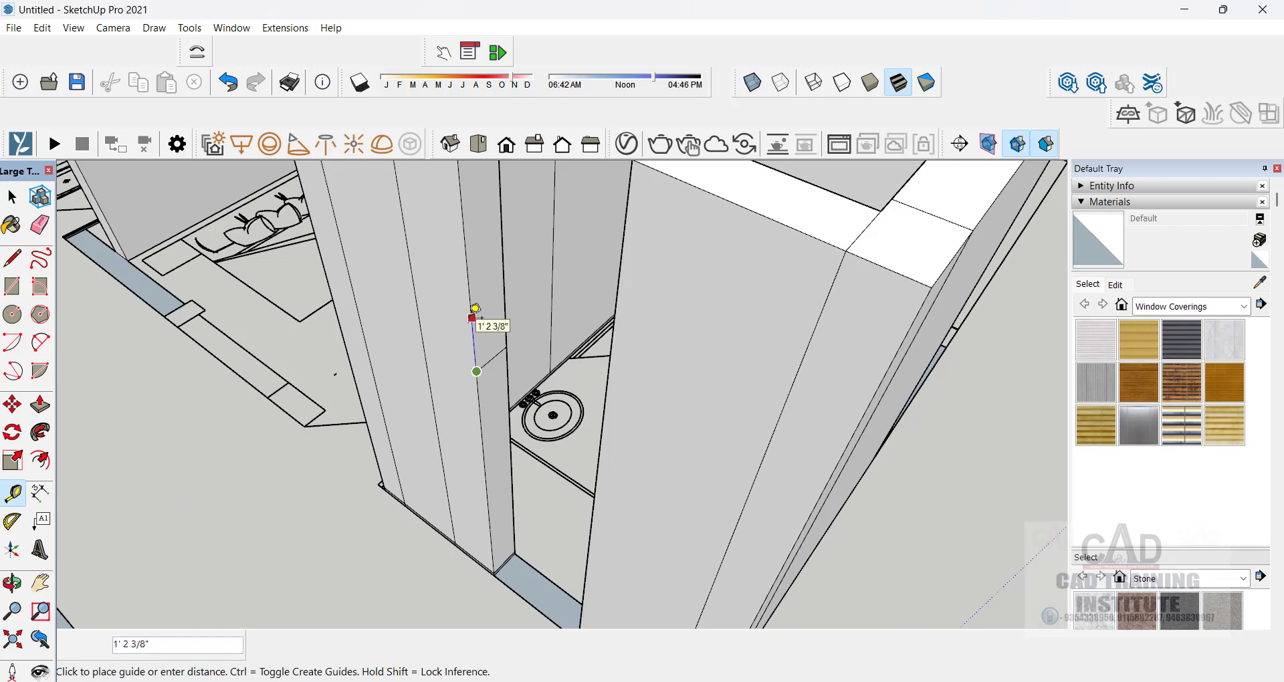
key(Return)
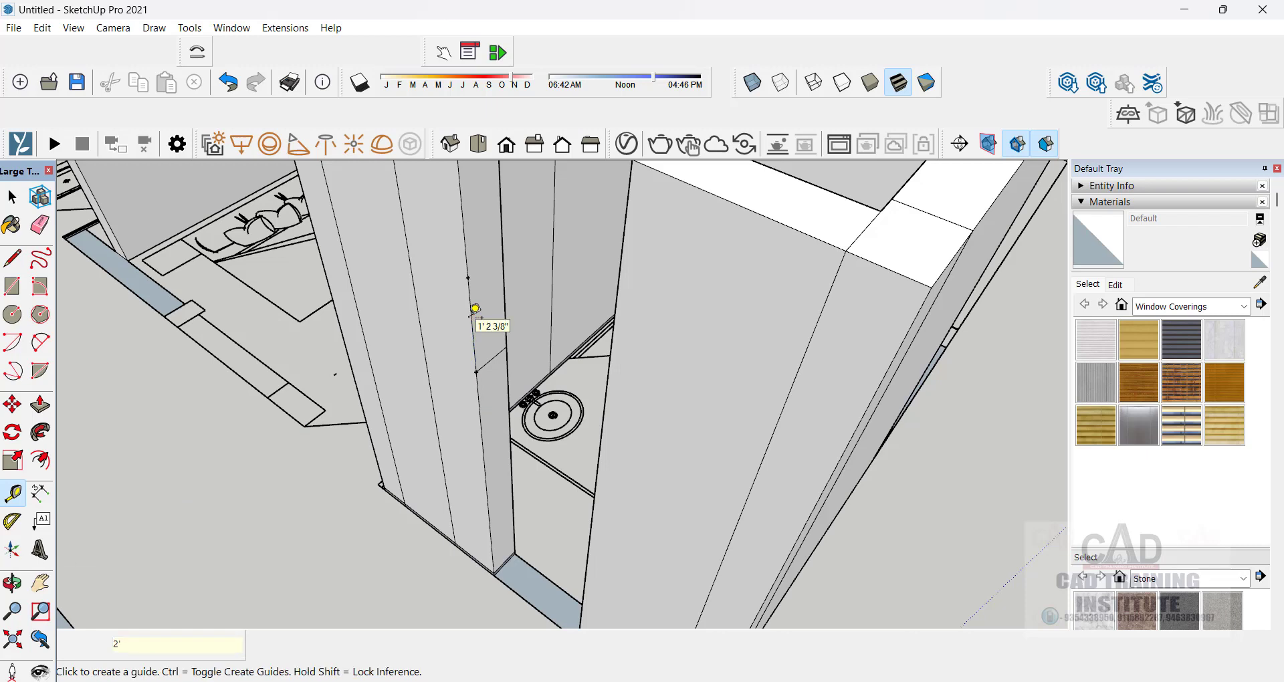
click(12, 257)
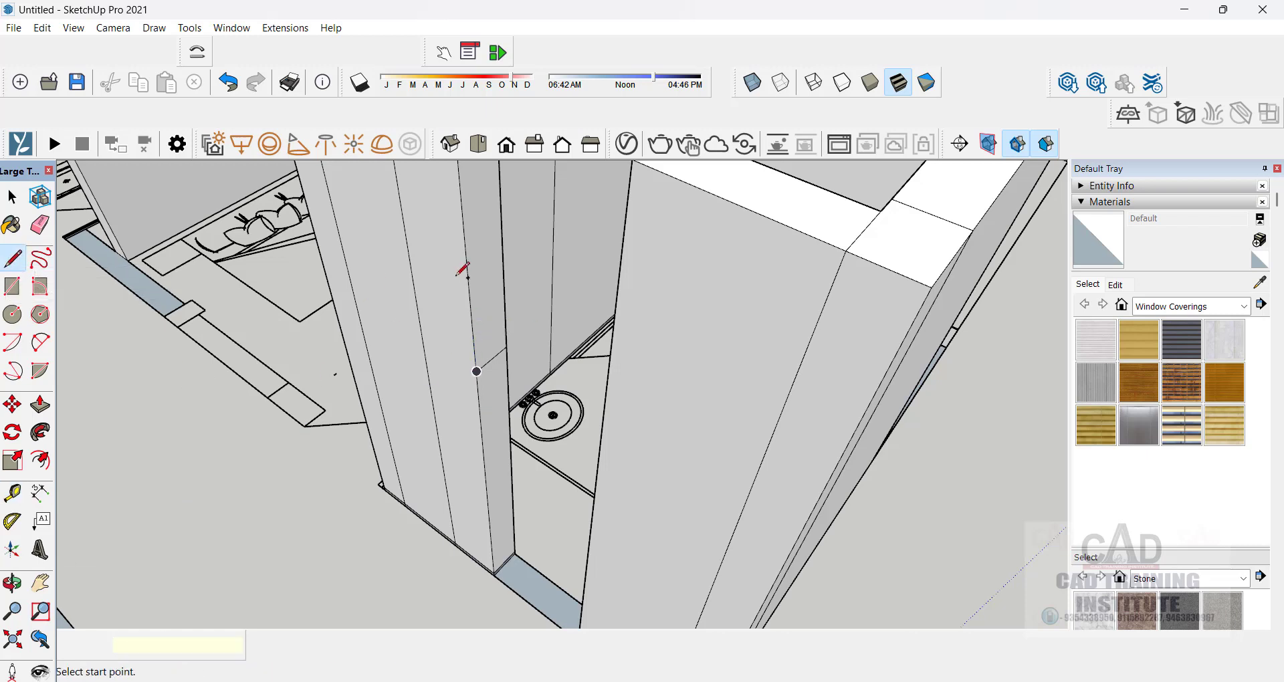
click(468, 277)
click(501, 253)
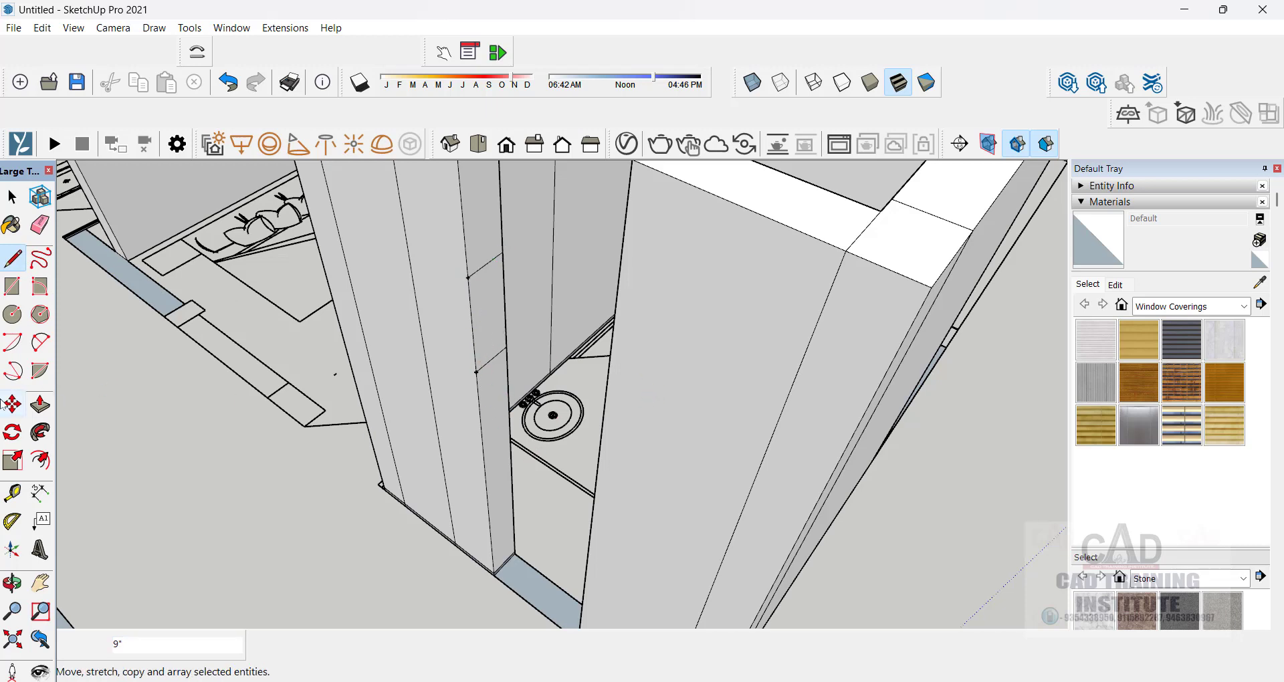
- Extrude the end face below the 7' line 2' 6" to the opposite wall segment, filling the gap under the ventilator opening
click(40, 405)
click(495, 446)
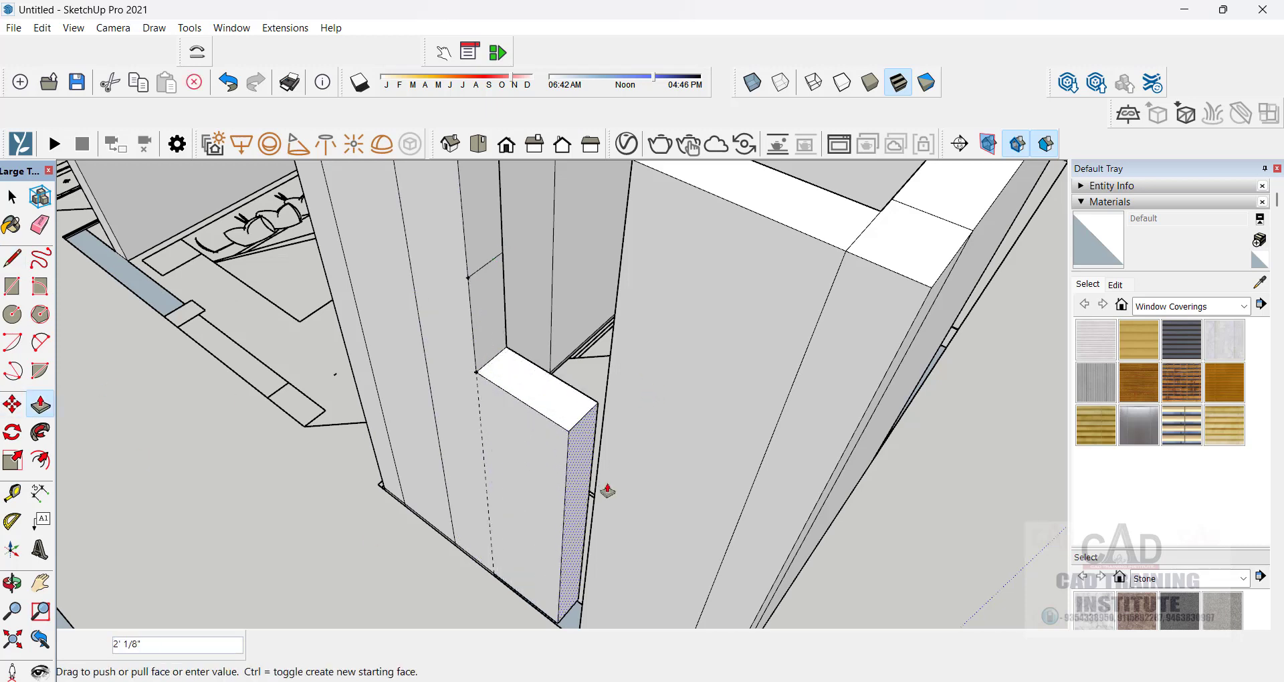
click(603, 429)
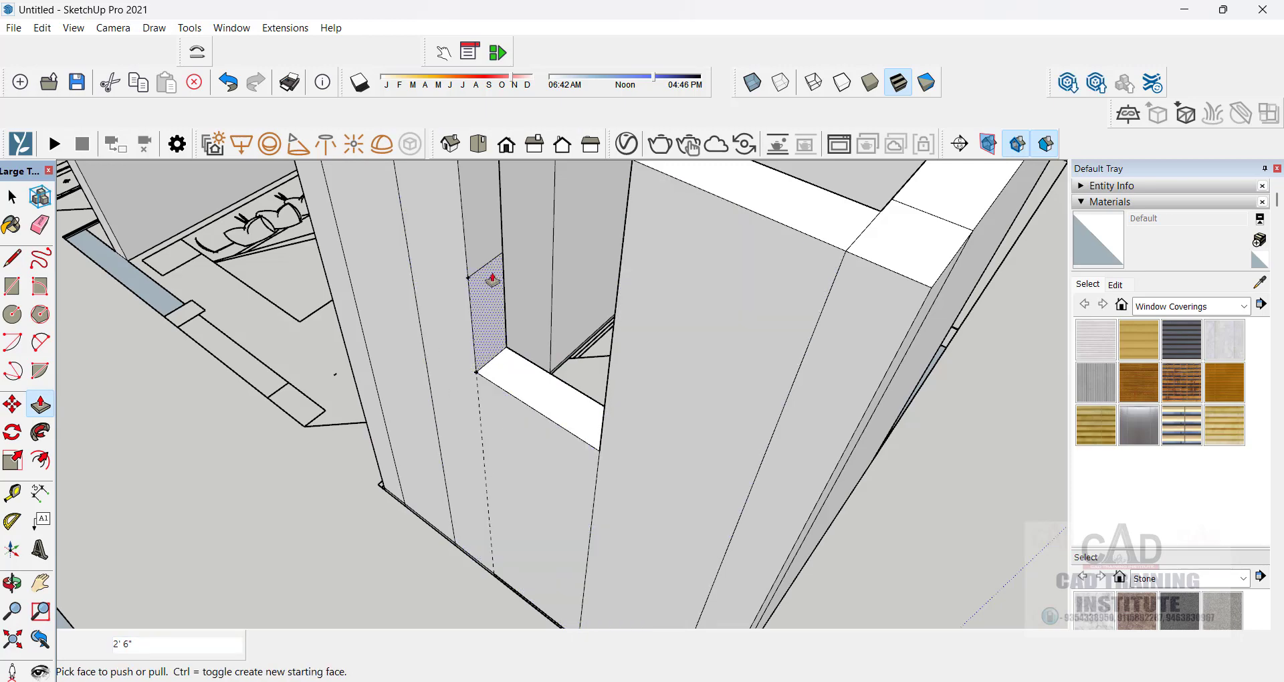
- Extrude the end face above the ventilator opening 2' 6" to the opposite wall segment, closing the wall over the opening
click(487, 242)
click(620, 255)
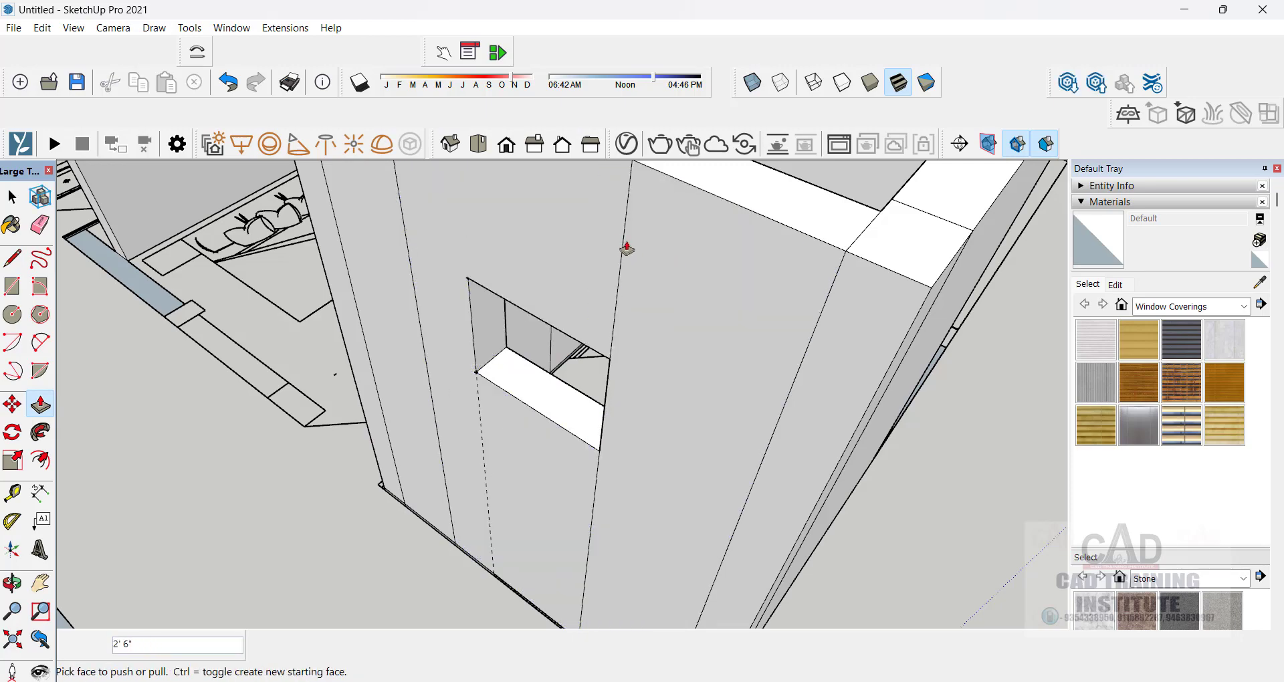
middle_drag(628, 246, 761, 268)
scroll(638, 457, down, 5)
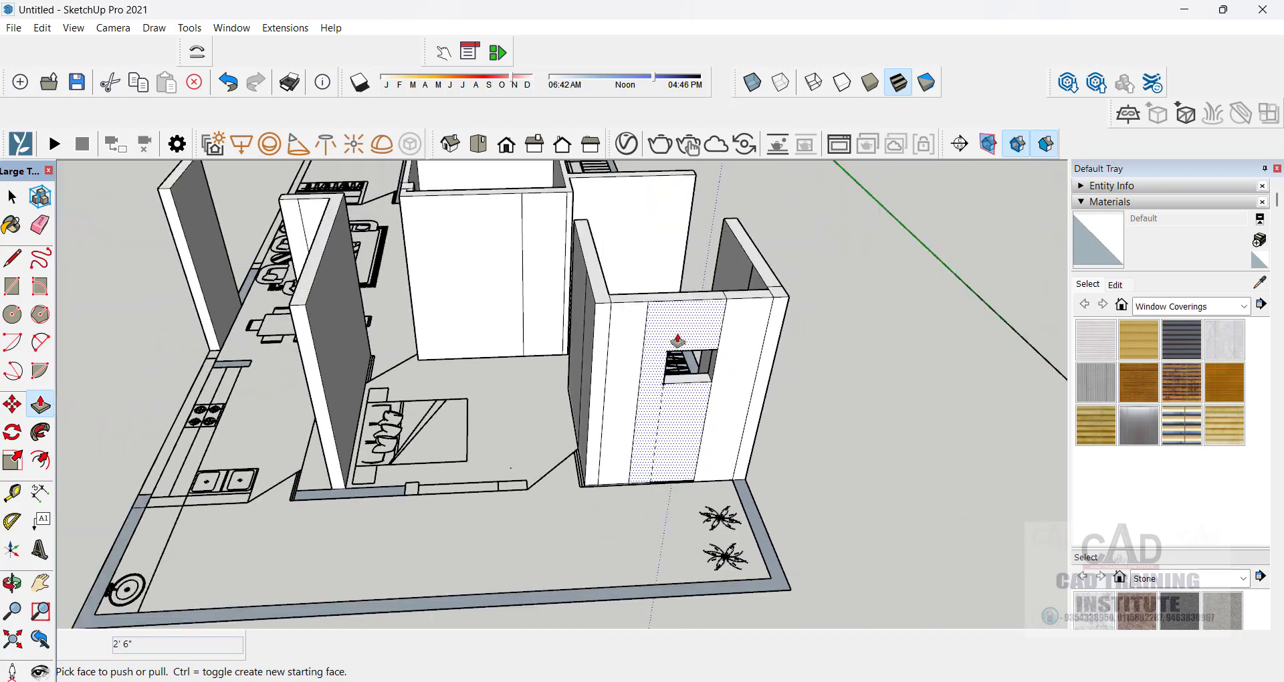
key(space)
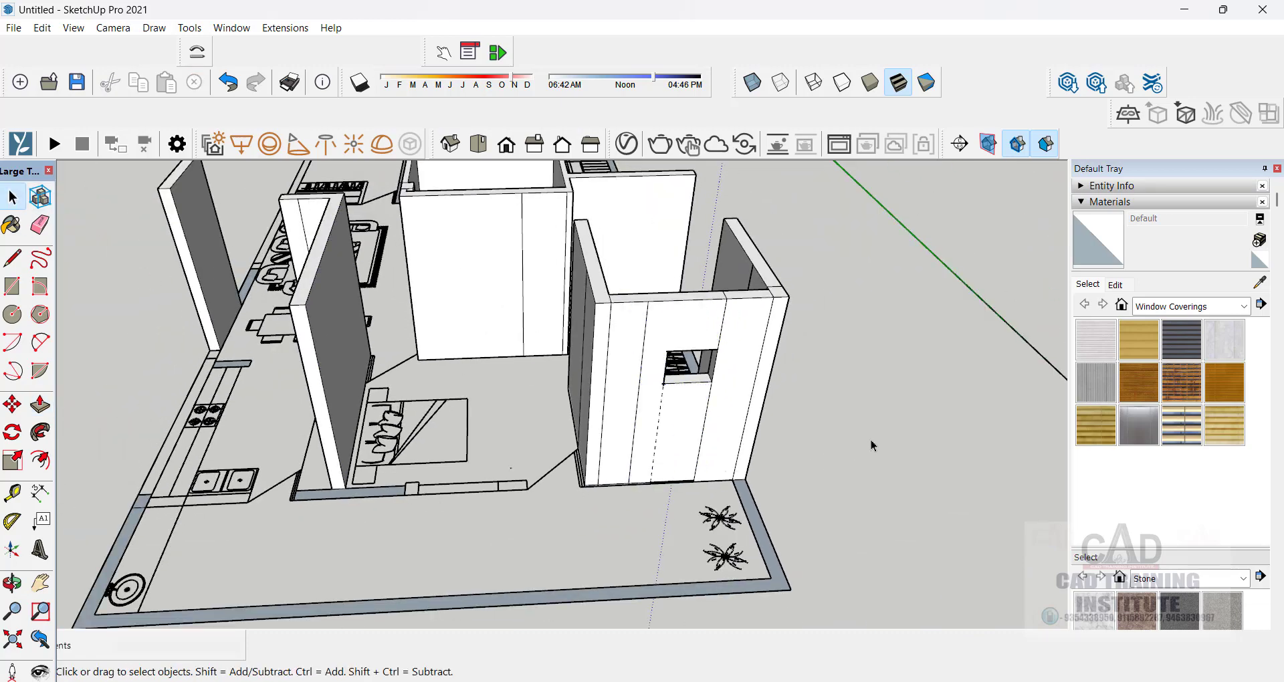
middle_drag(873, 445, 720, 446)
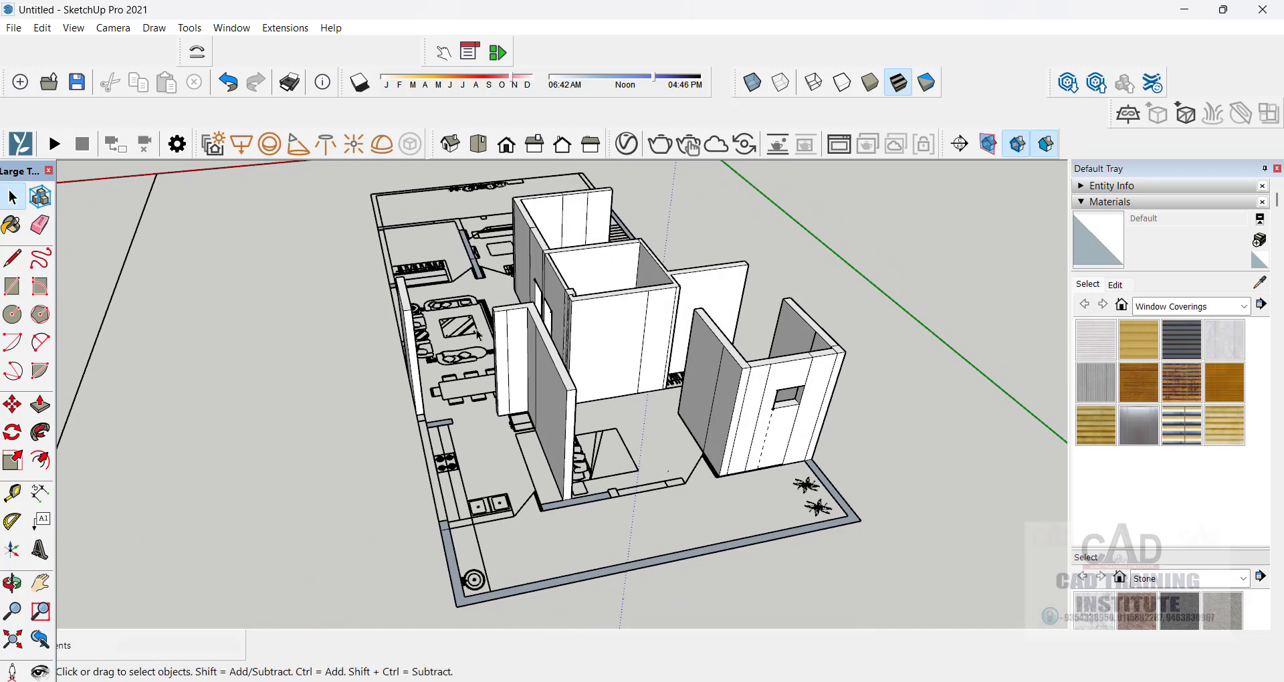
middle_drag(478, 334, 547, 303)
scroll(547, 302, up, 5)
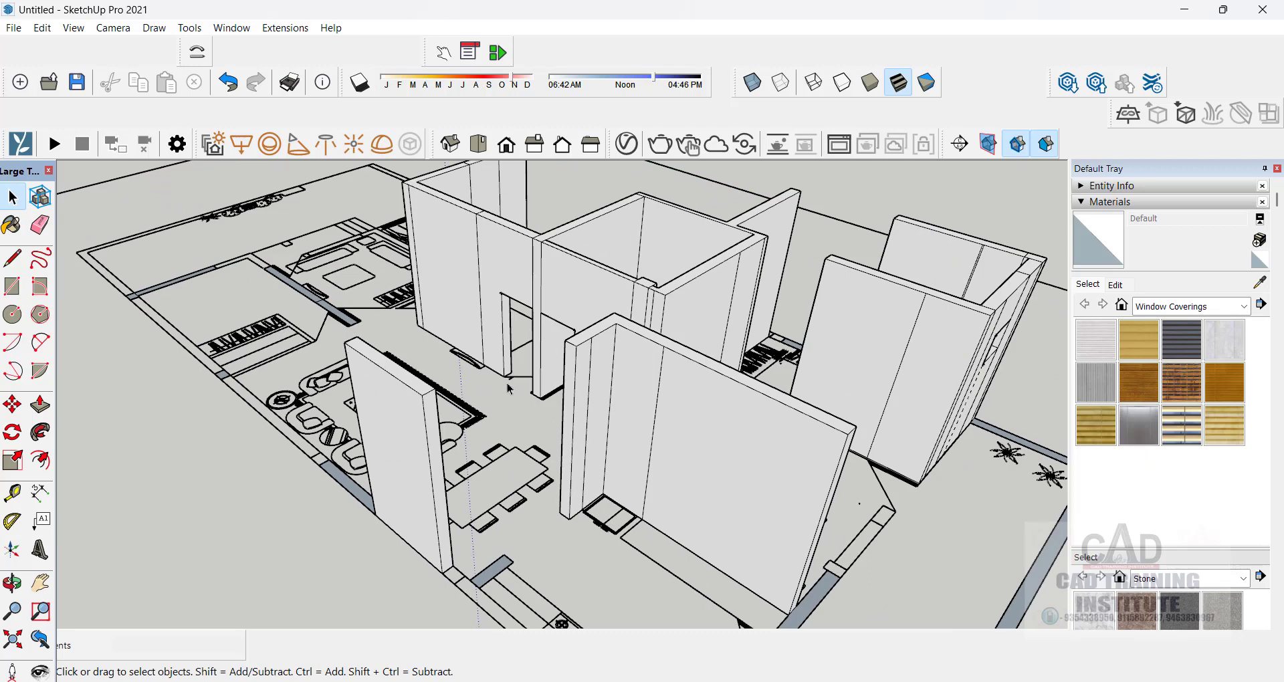
- Start an import of AutoCAD files and look through the Desktop folder and its work subfolder for a drawing
click(14, 29)
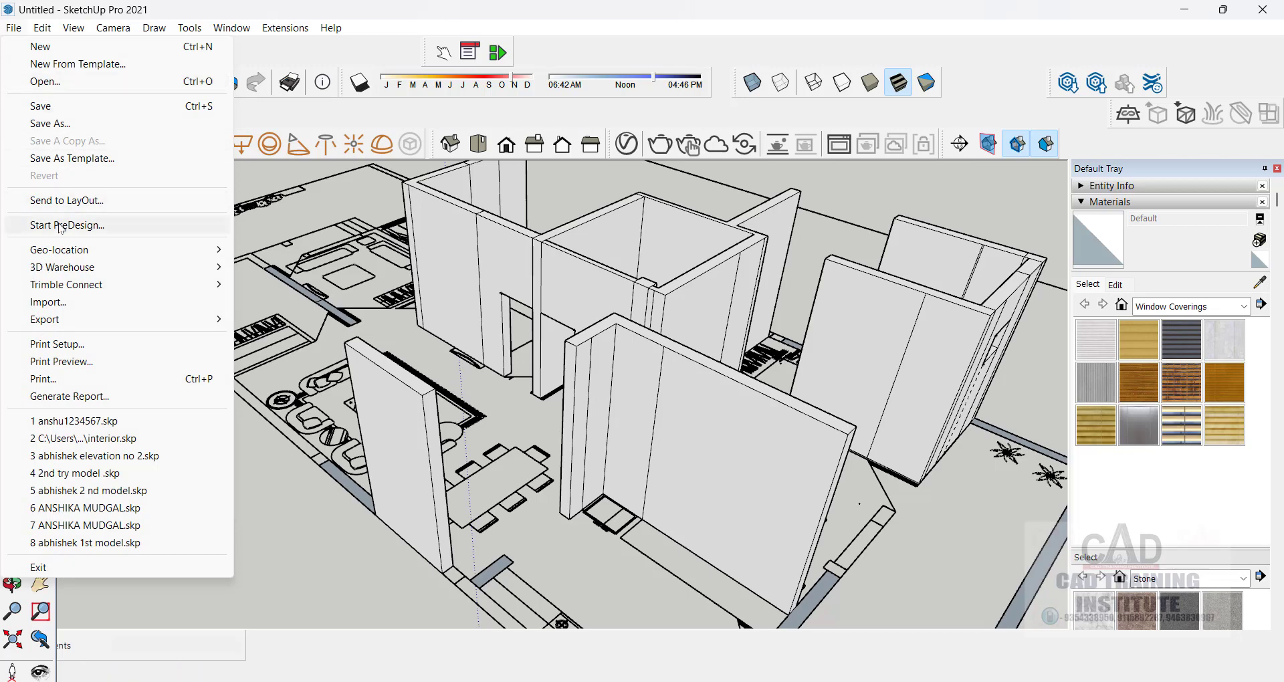
click(61, 304)
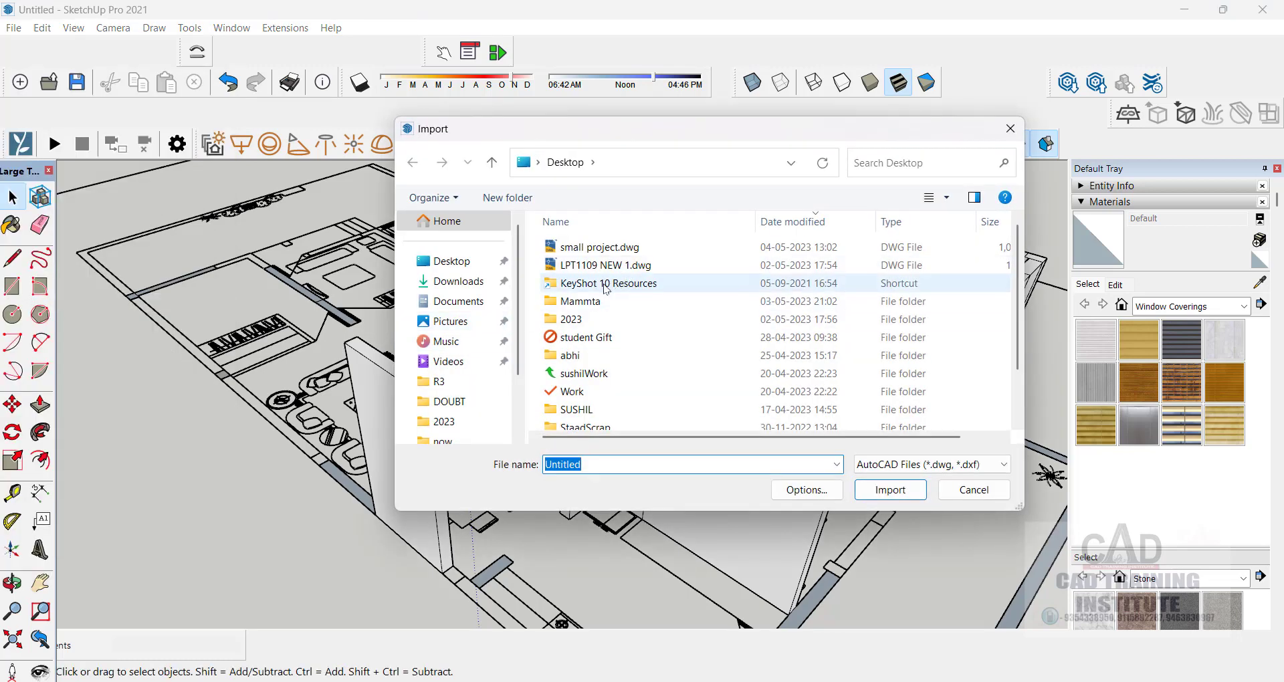
scroll(603, 354, down, 1)
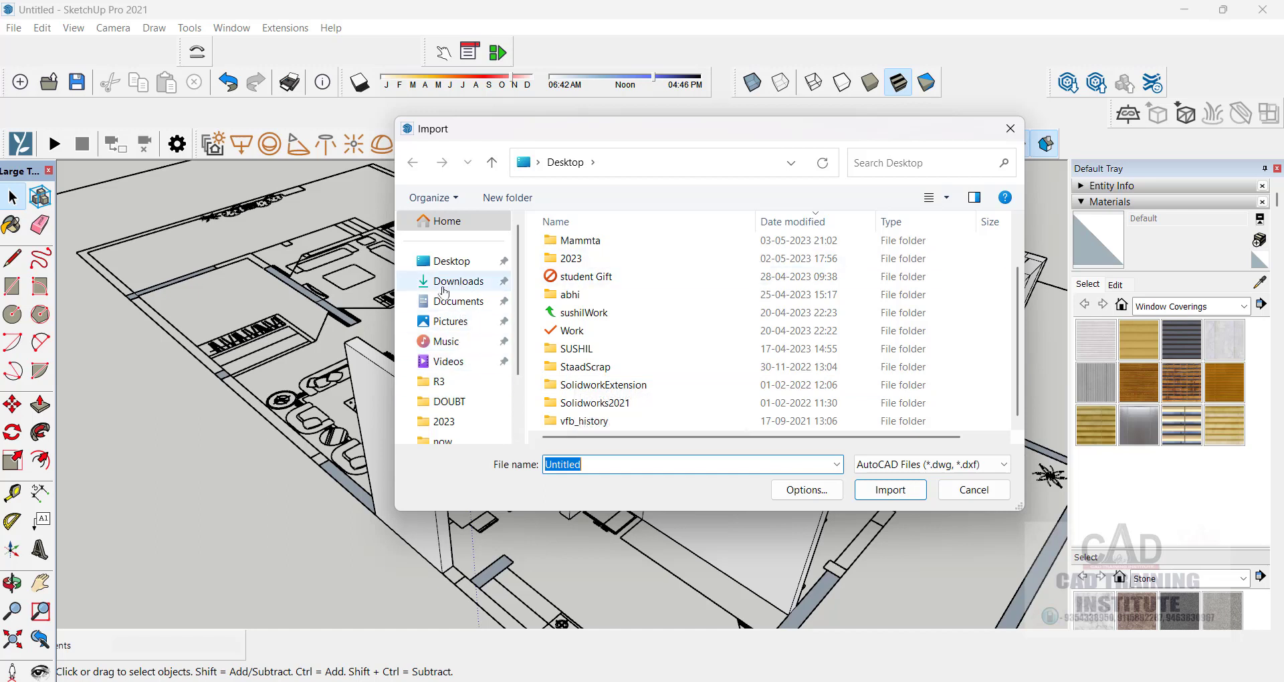
click(450, 262)
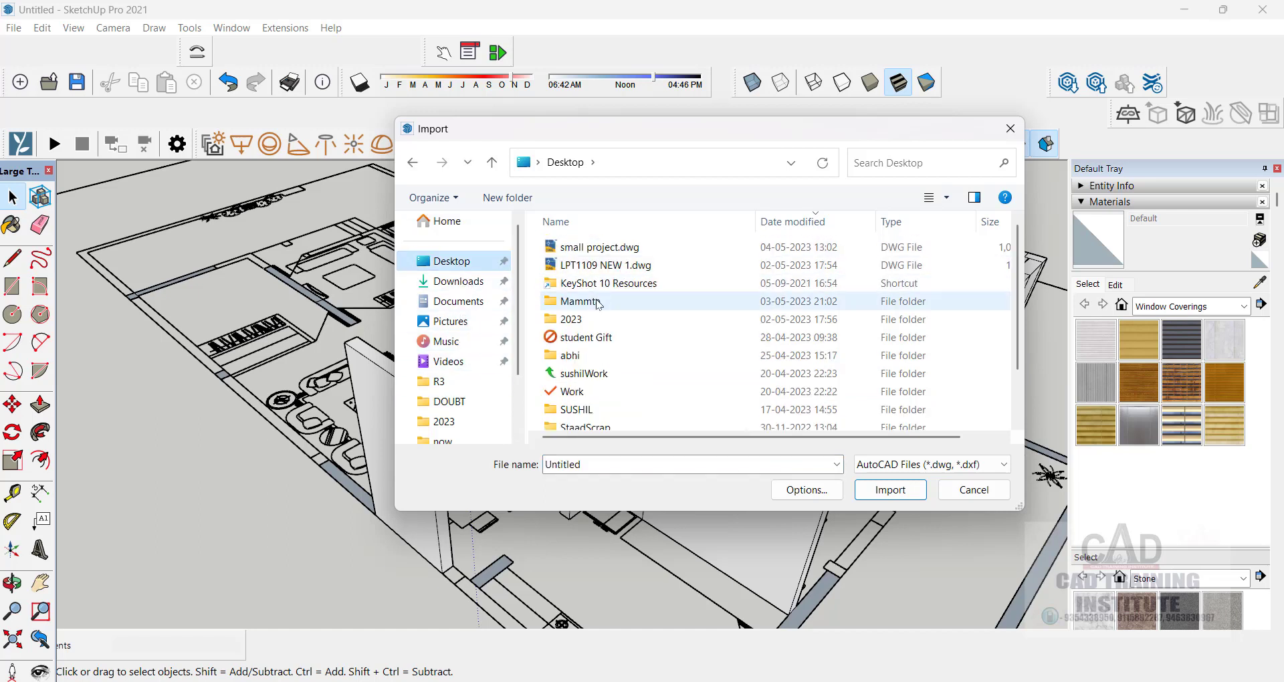
double_click(596, 377)
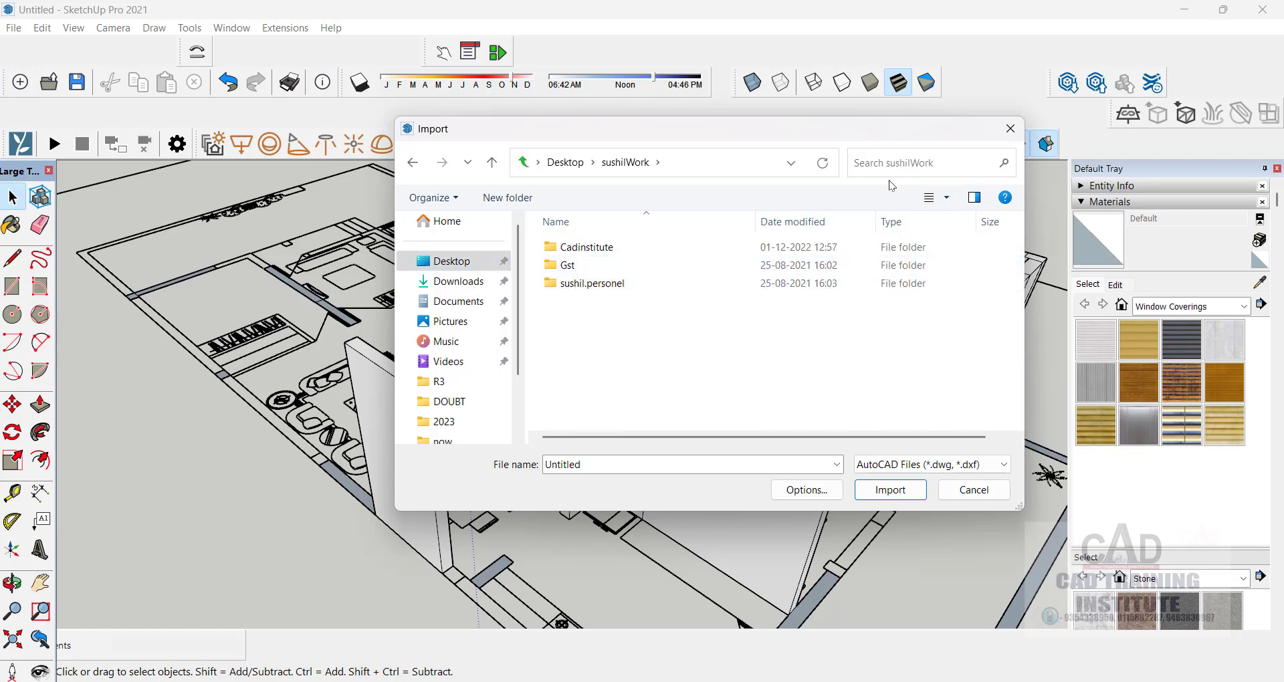
click(492, 163)
scroll(602, 348, down, 1)
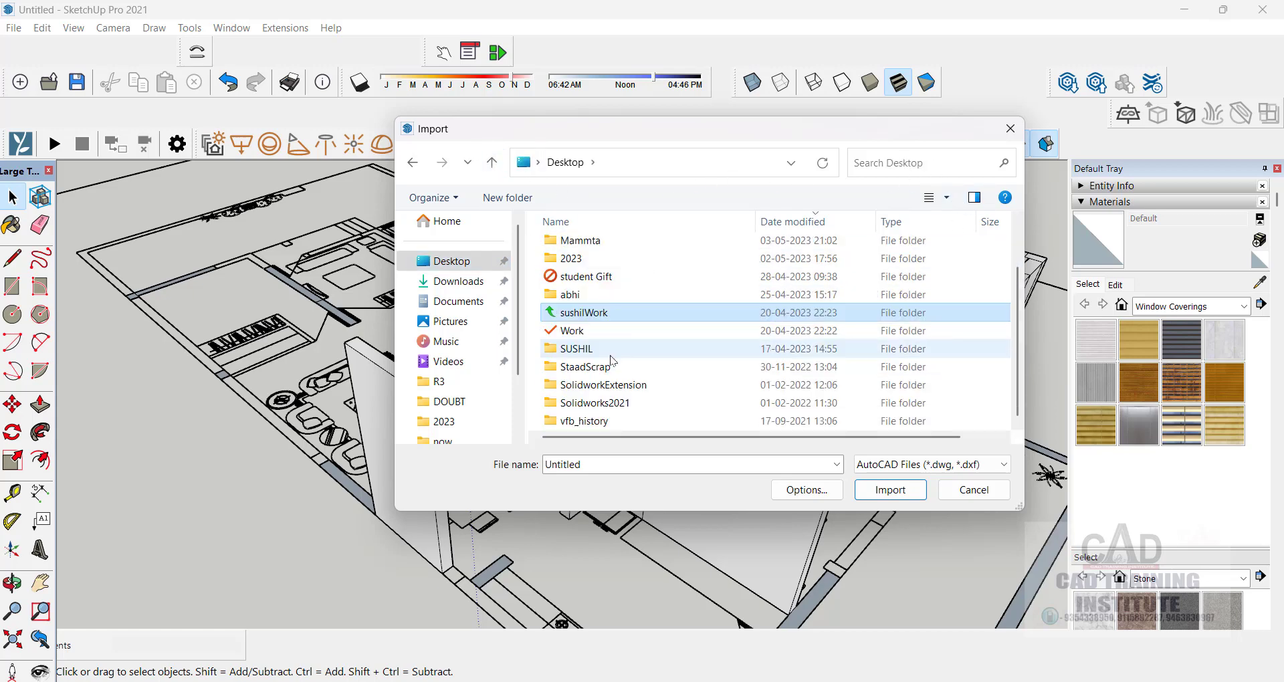
- Look through the Downloads and Documents folders for a DWG drawing and close the import dialog without importing
click(458, 284)
scroll(628, 337, down, 4)
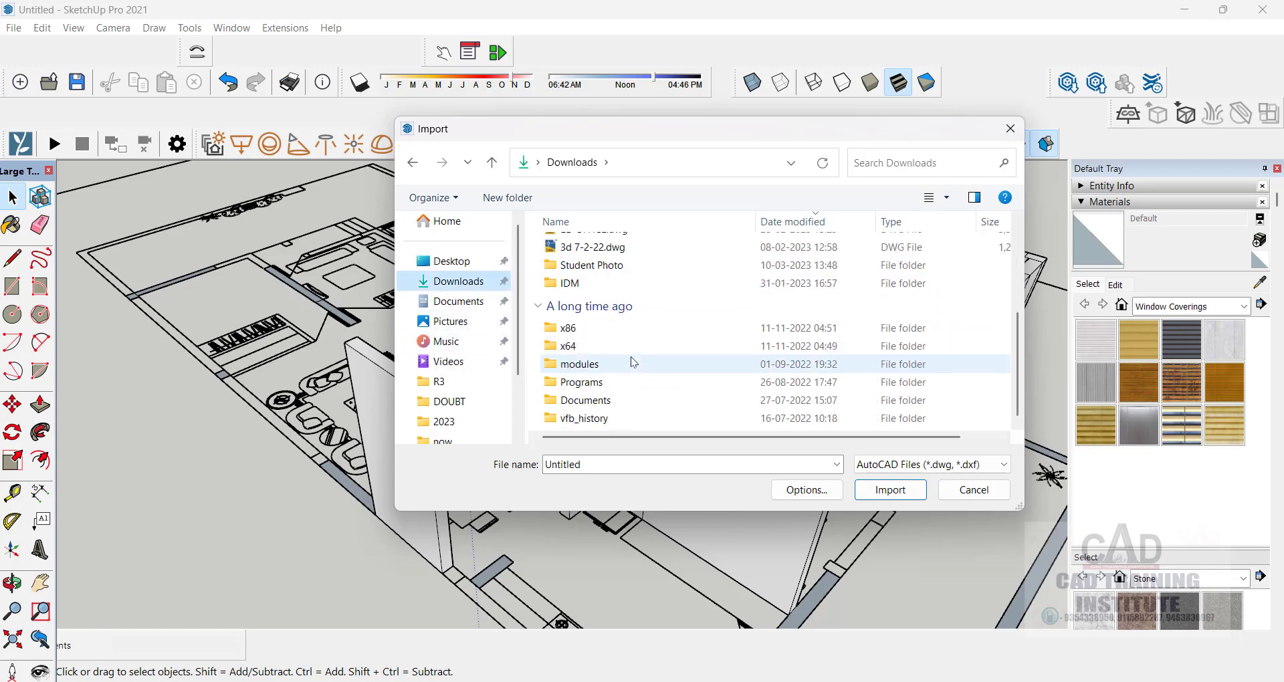
scroll(632, 365, up, 4)
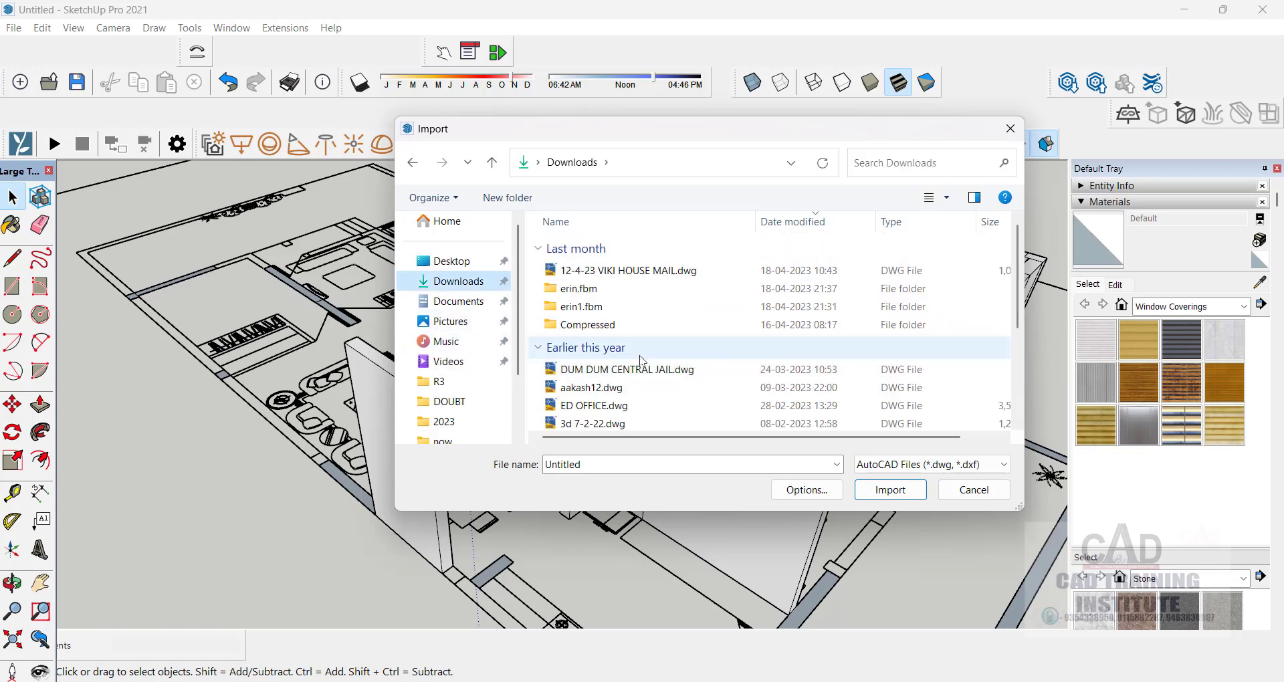
mouse_move(1020, 317)
mouse_down()
mouse_move(1013, 409)
mouse_move(1010, 314)
mouse_up()
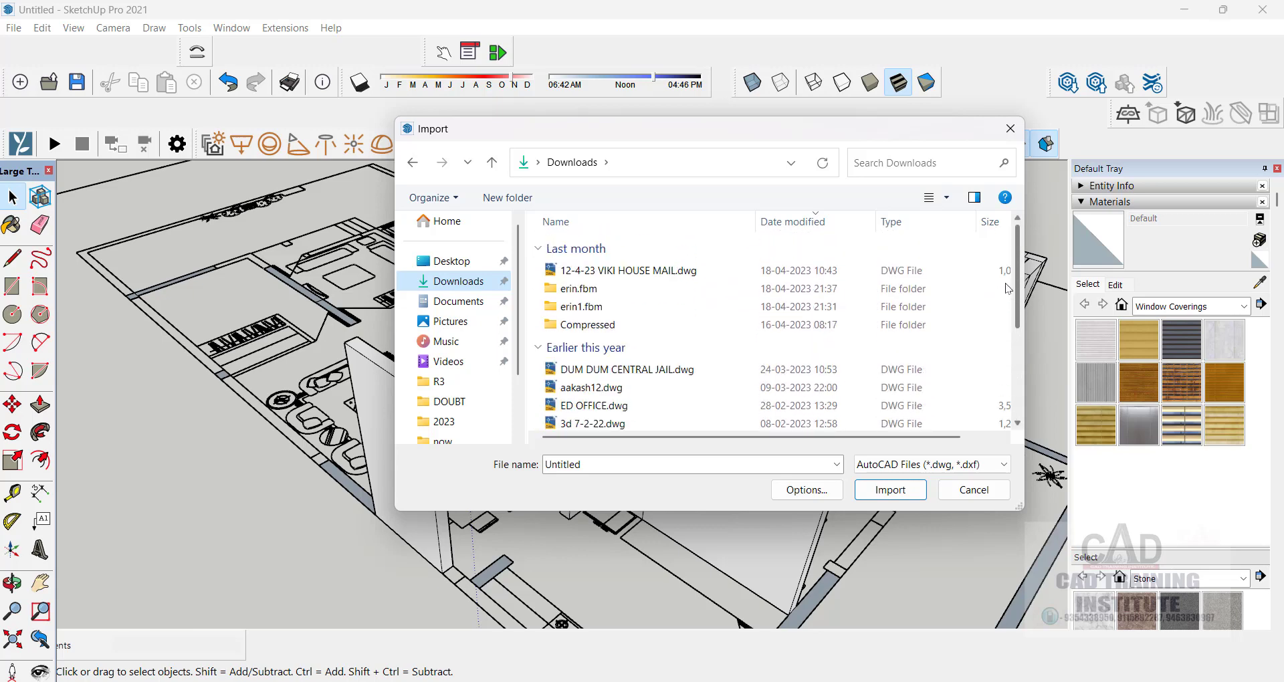
click(461, 301)
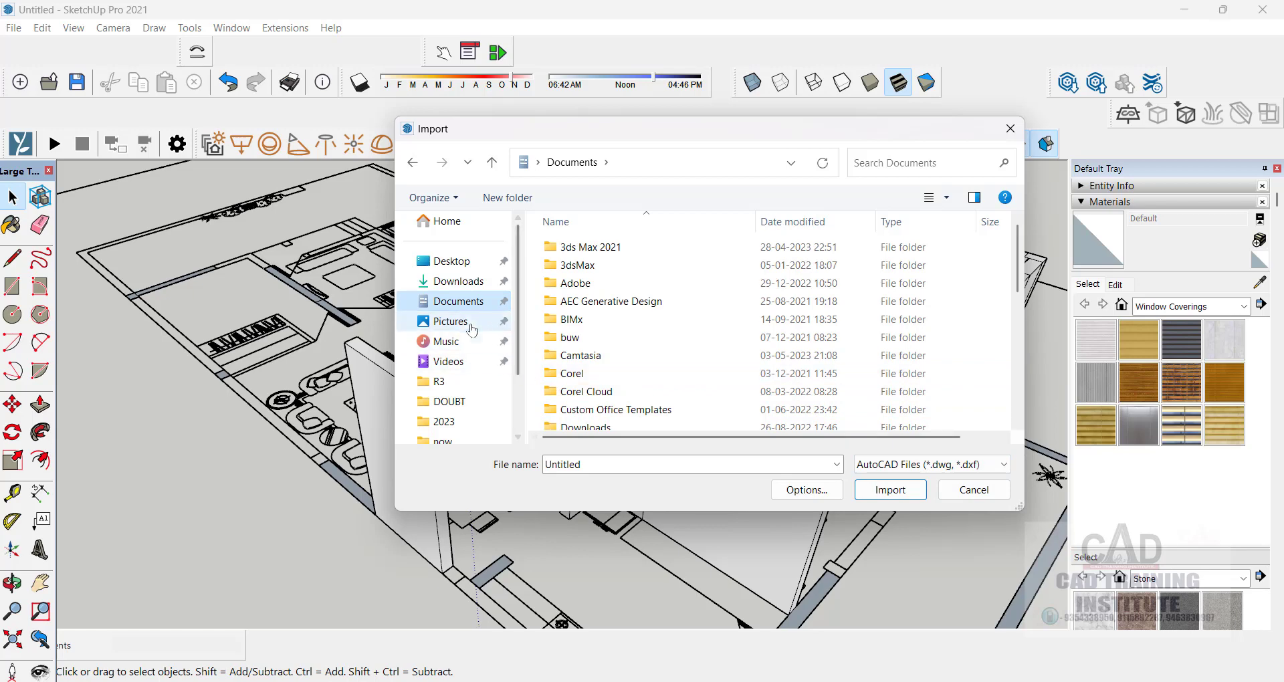
scroll(692, 367, down, 8)
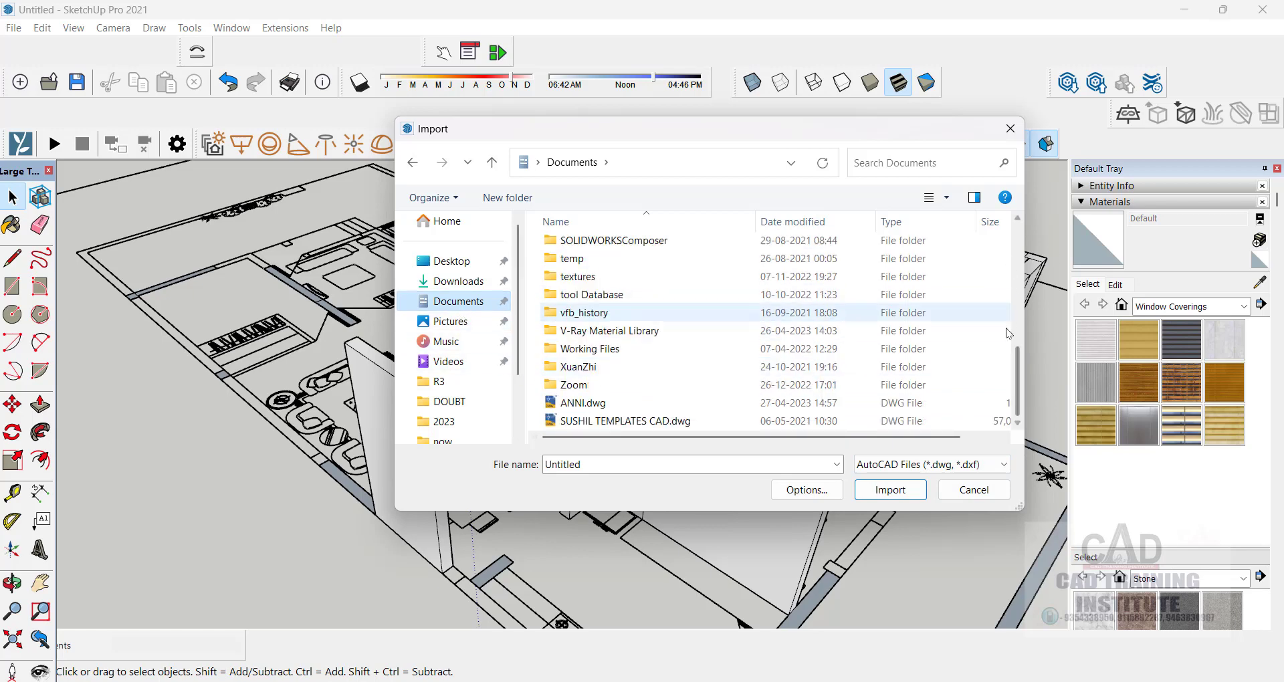
drag(1018, 366, 1013, 394)
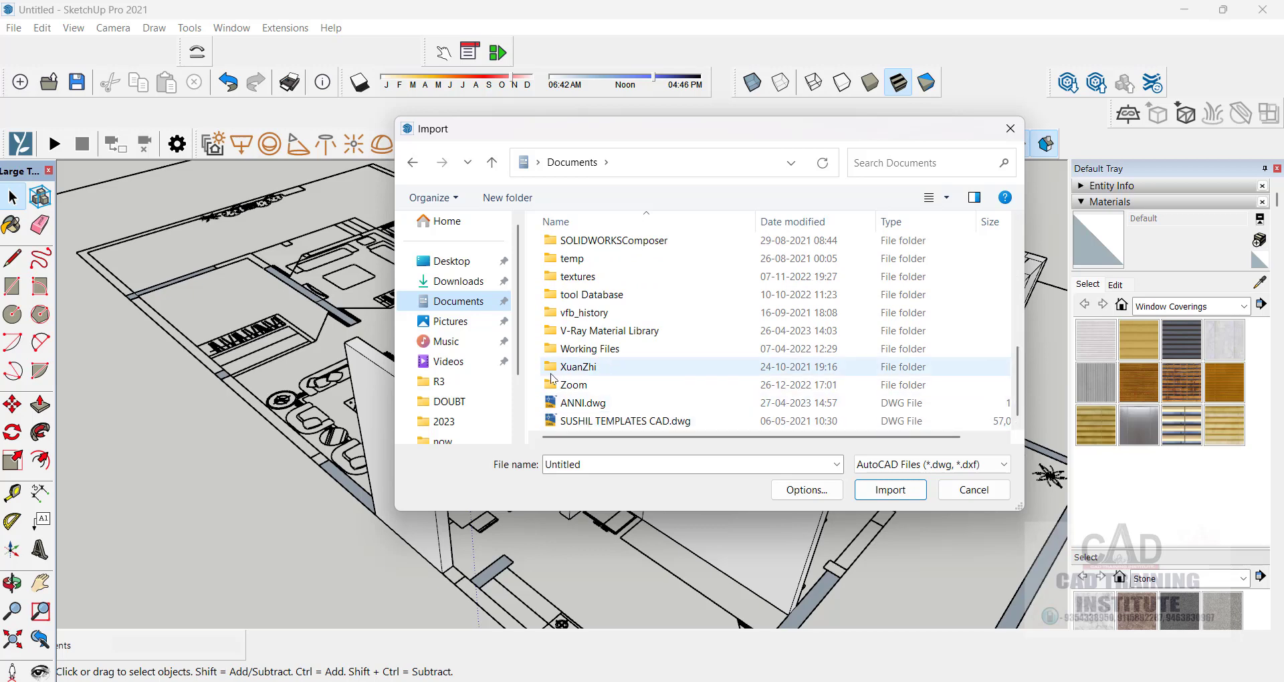
click(1011, 134)
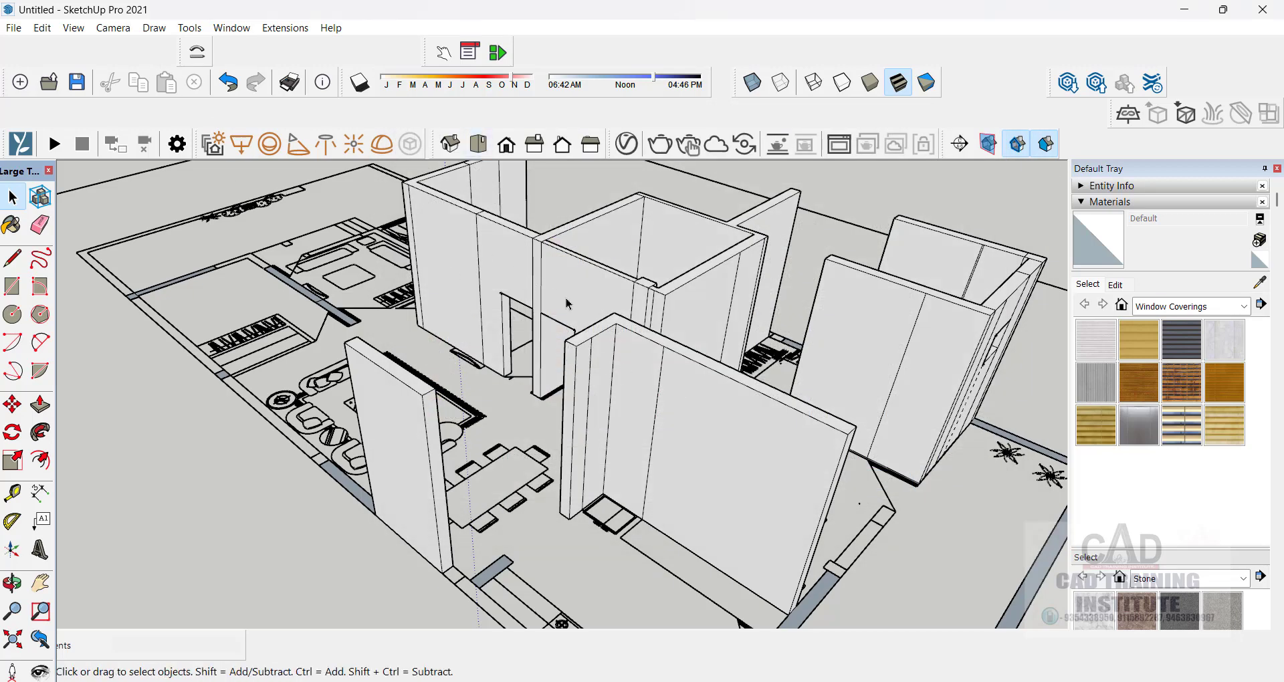
- Start opening a SketchUp model and look through the whole Documents folder for a suitable file
click(8, 30)
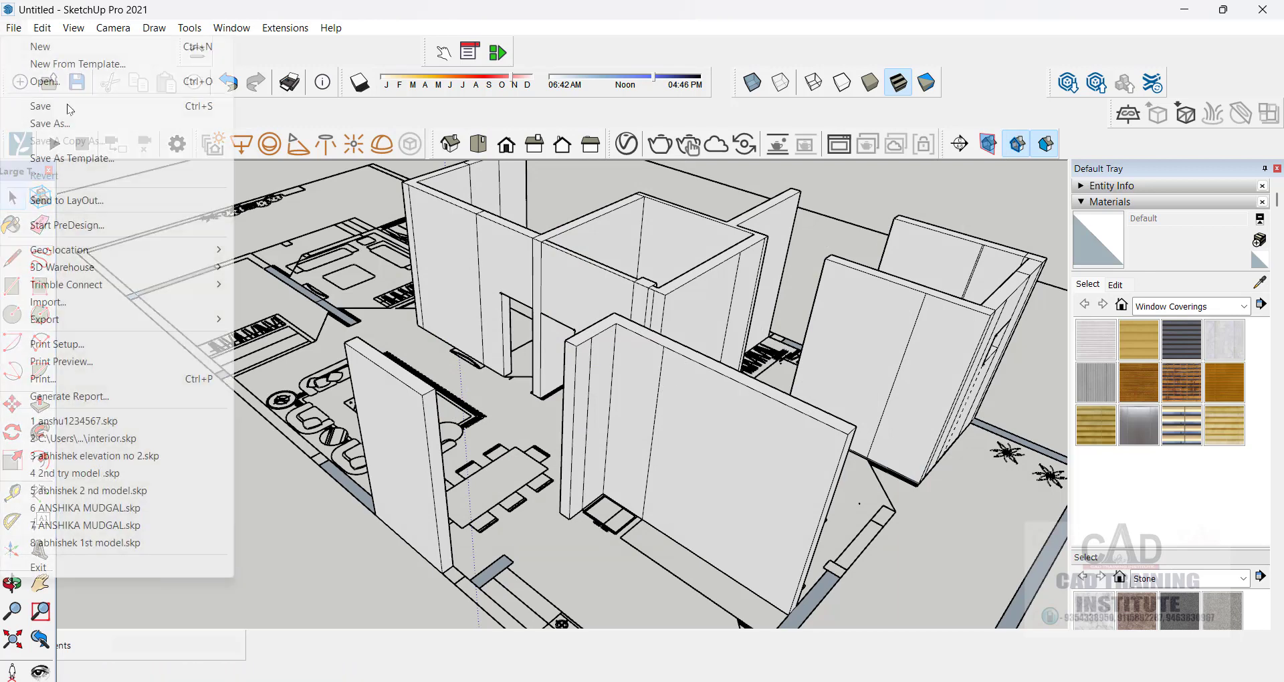
click(48, 83)
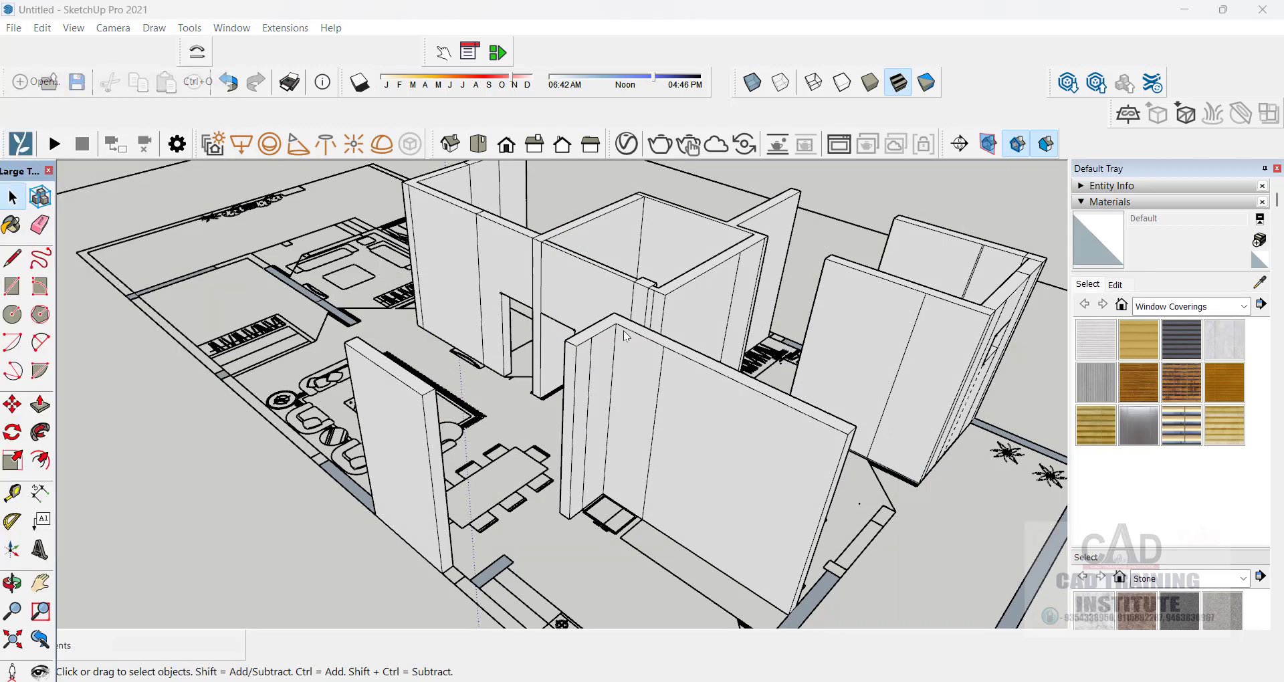
scroll(720, 393, down, 5)
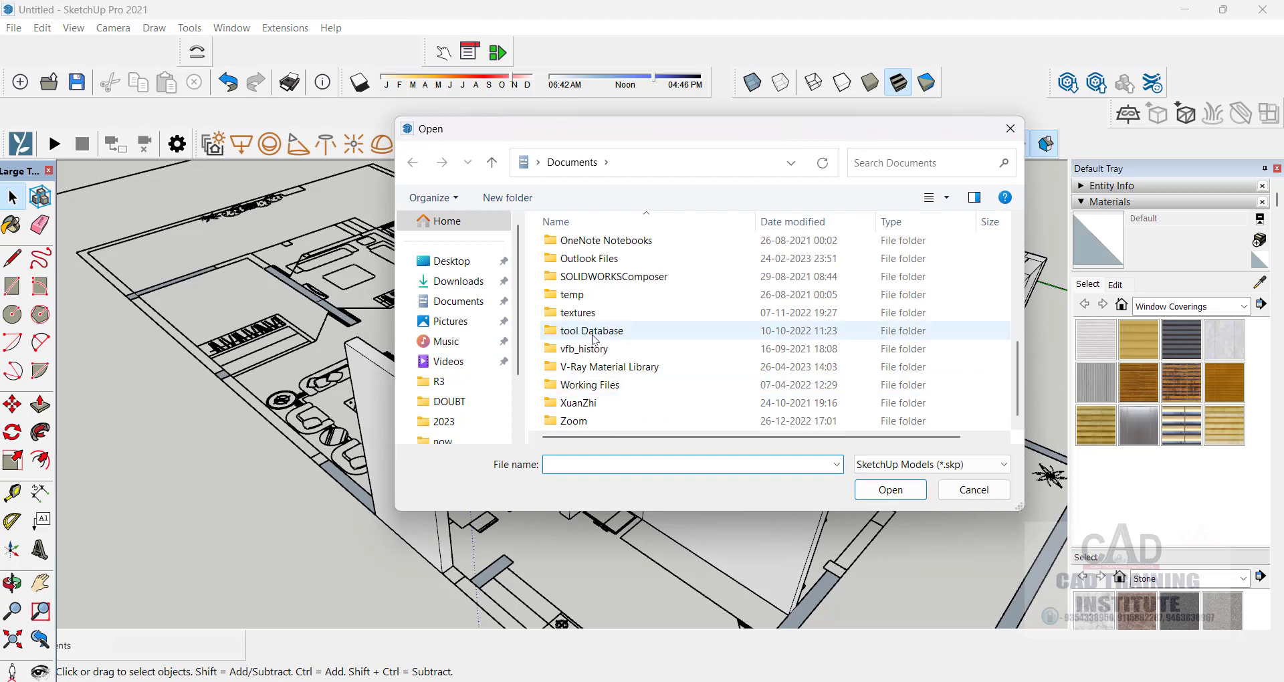
scroll(611, 332, up, 5)
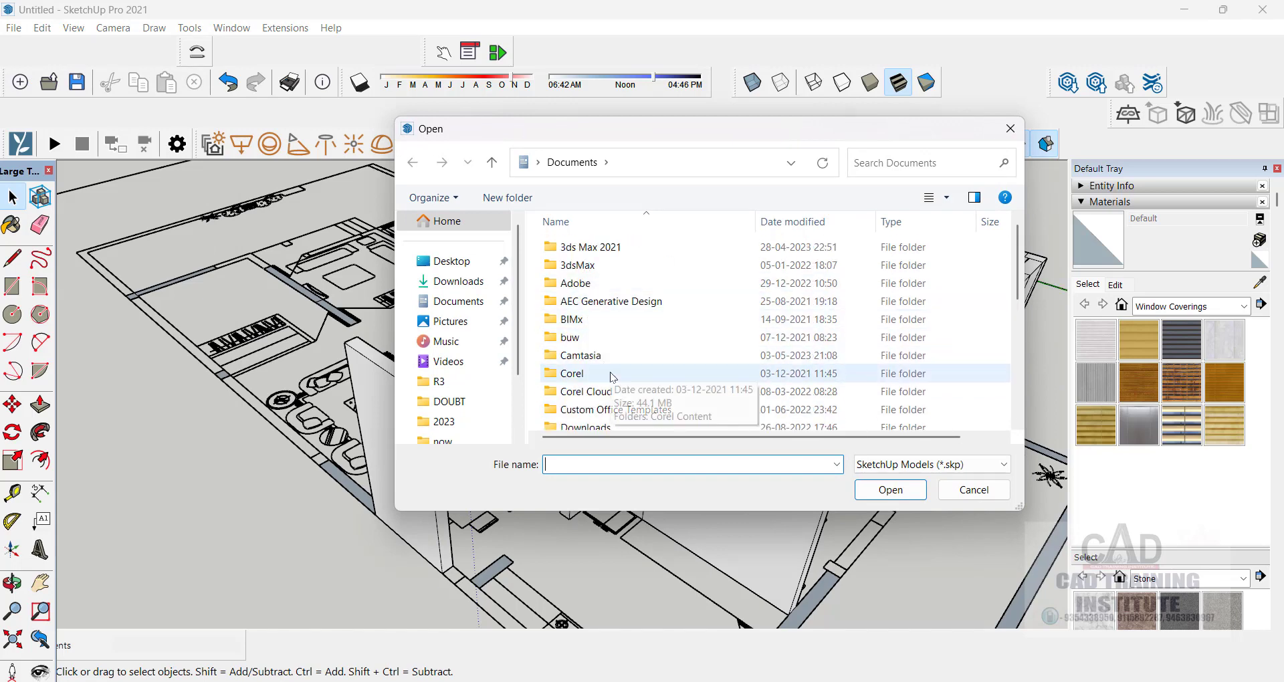
scroll(614, 381, down, 5)
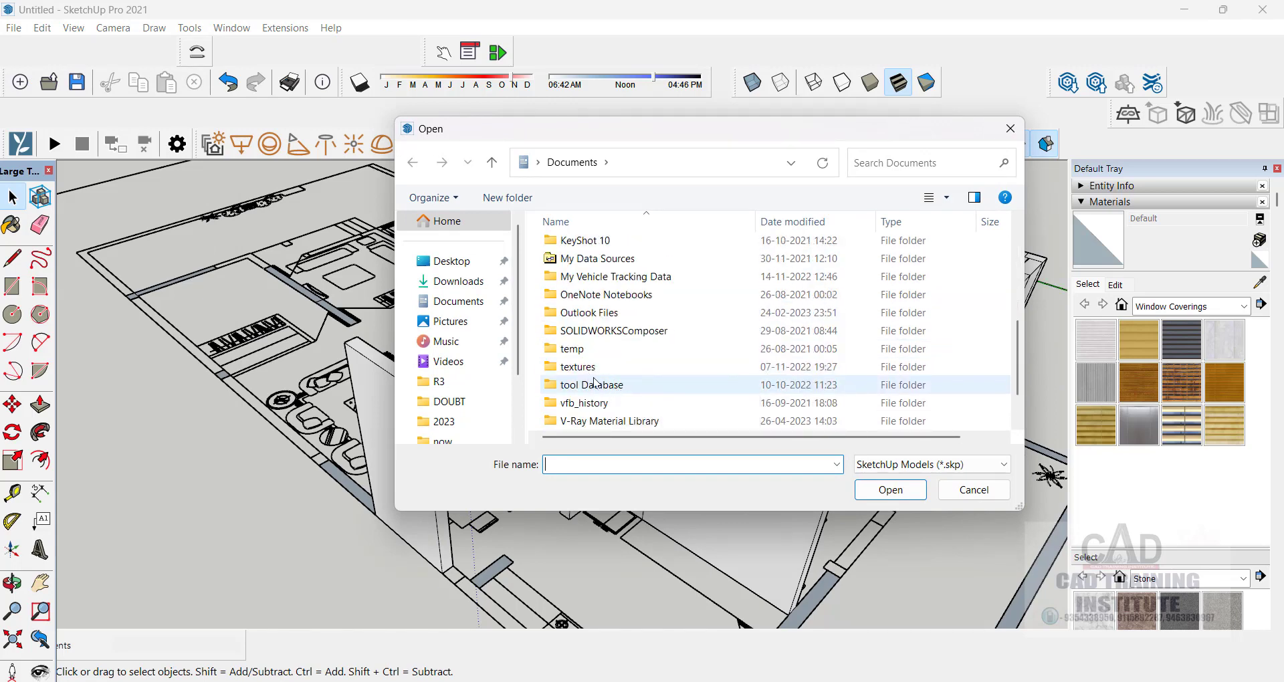
scroll(635, 394, down, 1)
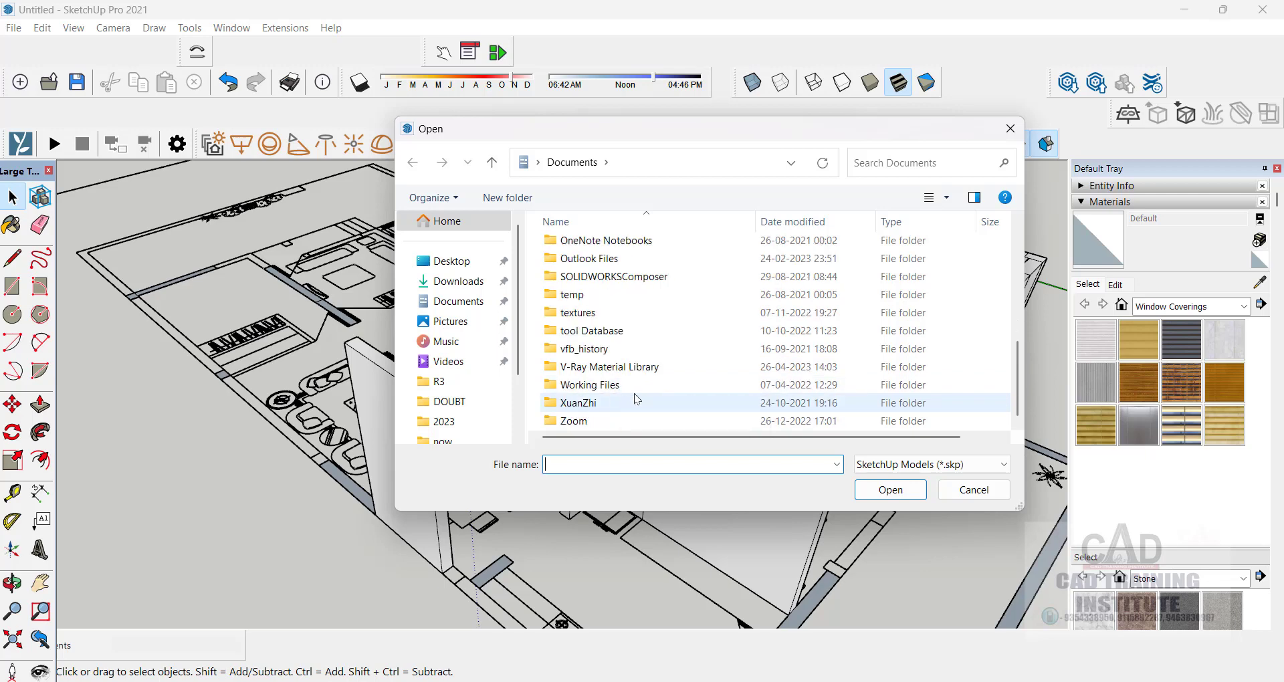
scroll(634, 393, up, 5)
scroll(632, 393, down, 6)
scroll(627, 393, up, 8)
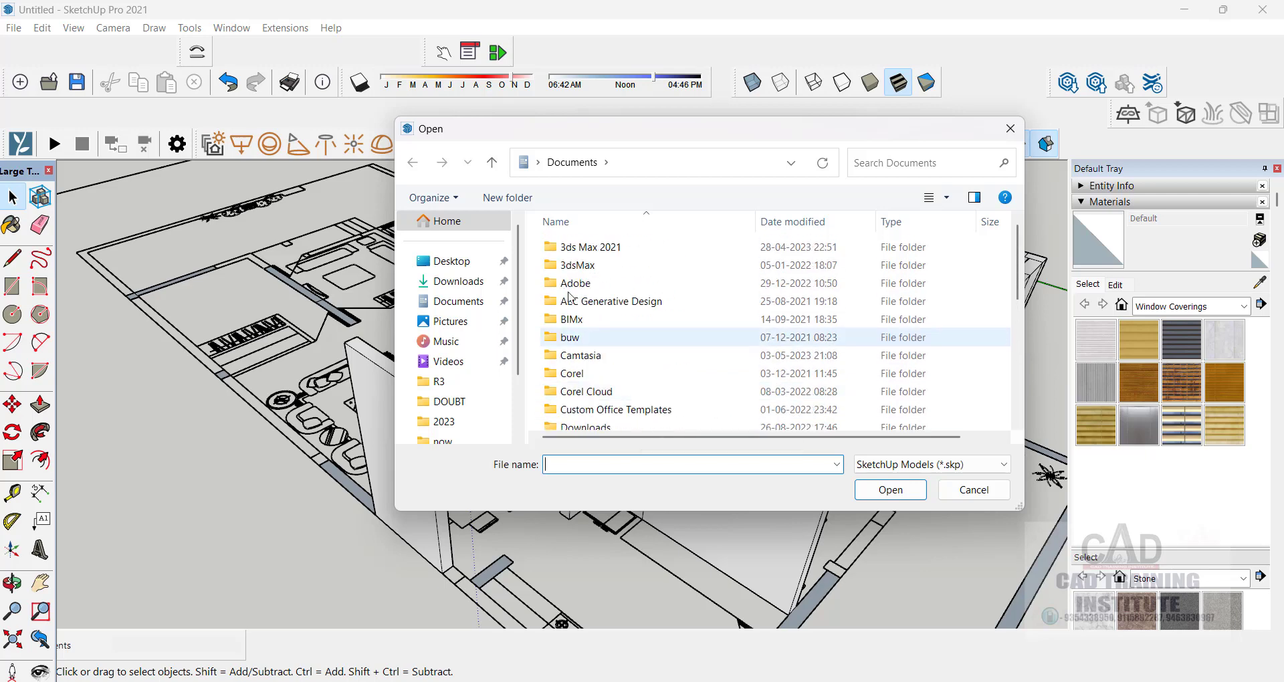
scroll(602, 355, down, 6)
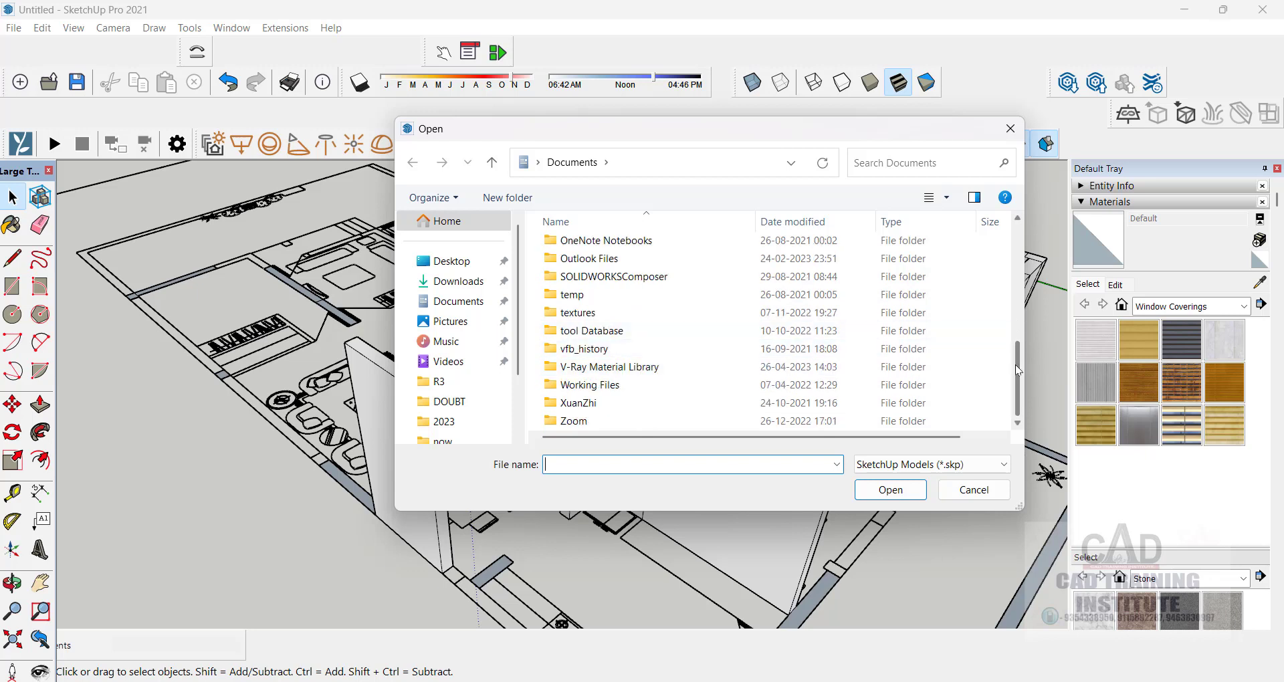
drag(1015, 364, 1012, 235)
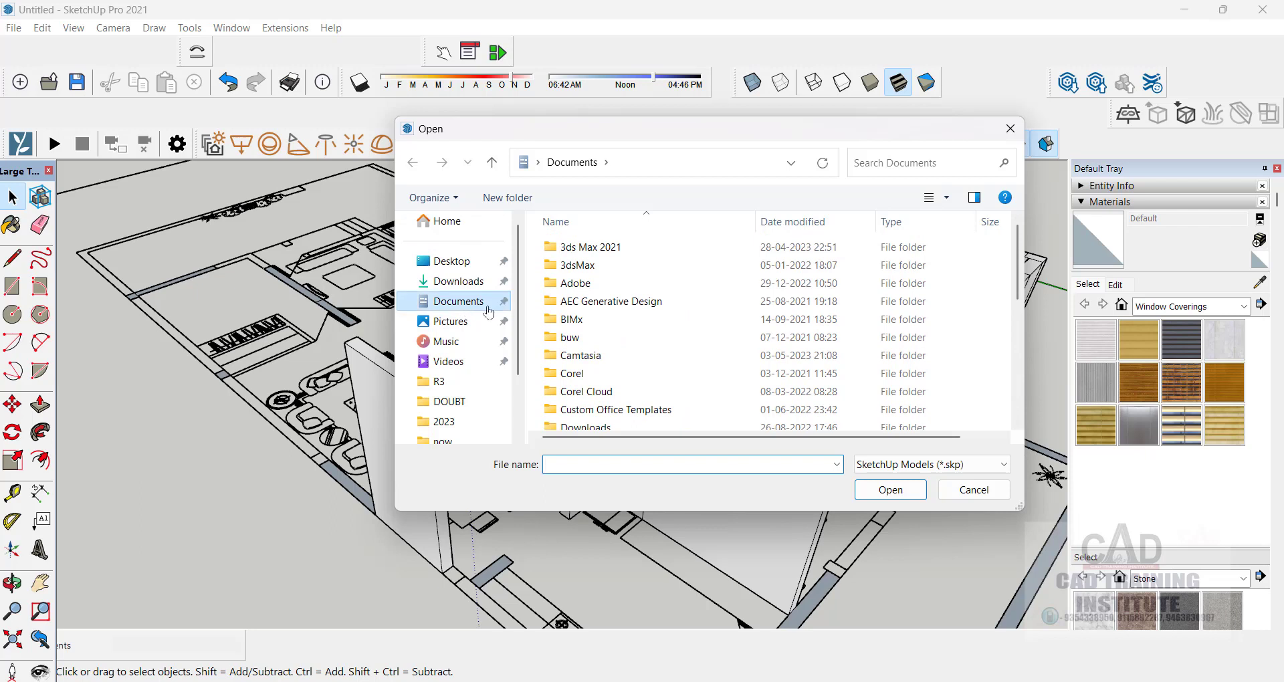
- Look for a SketchUp model in the Downloads folder and in the Sketchup subfolder of the Desktop's student Gift folder
click(458, 281)
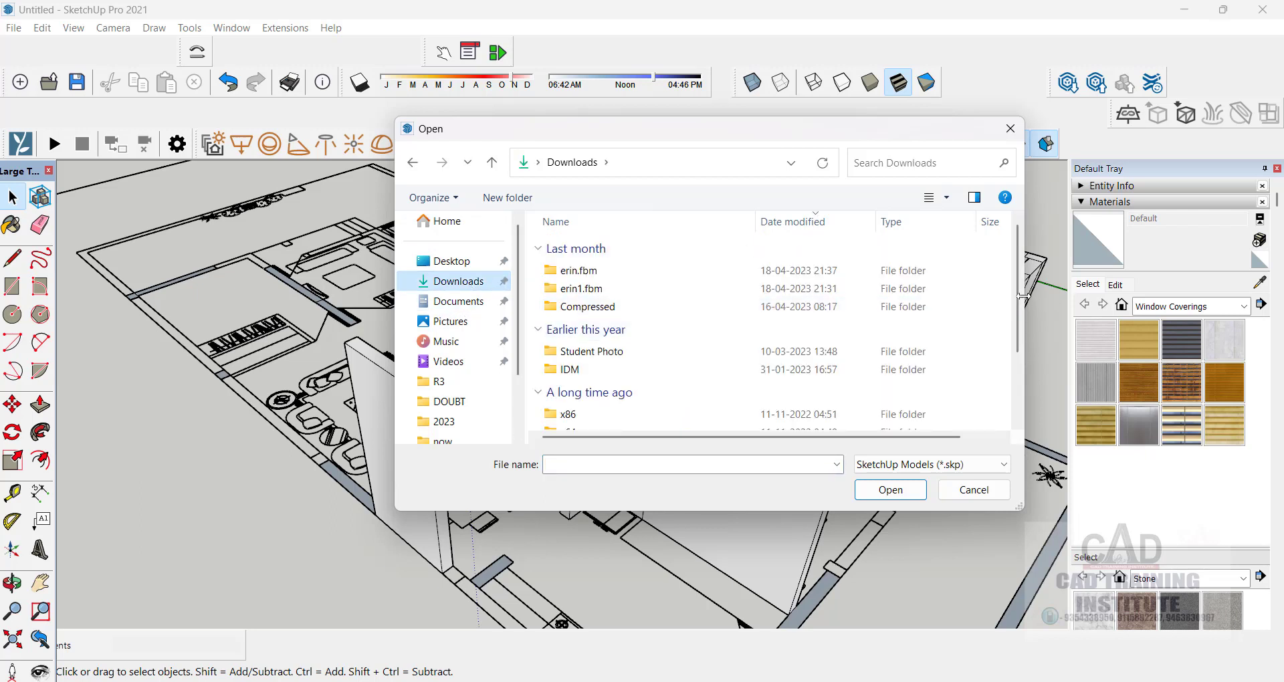
drag(1018, 306, 1018, 379)
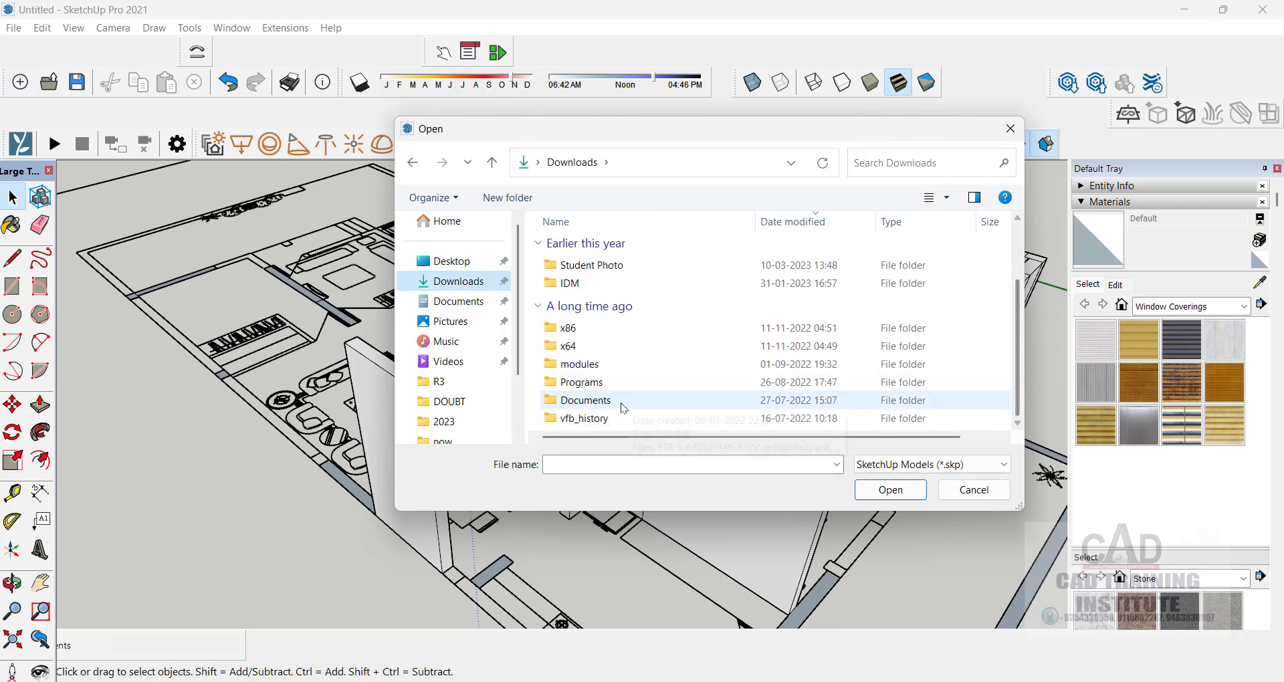
click(467, 265)
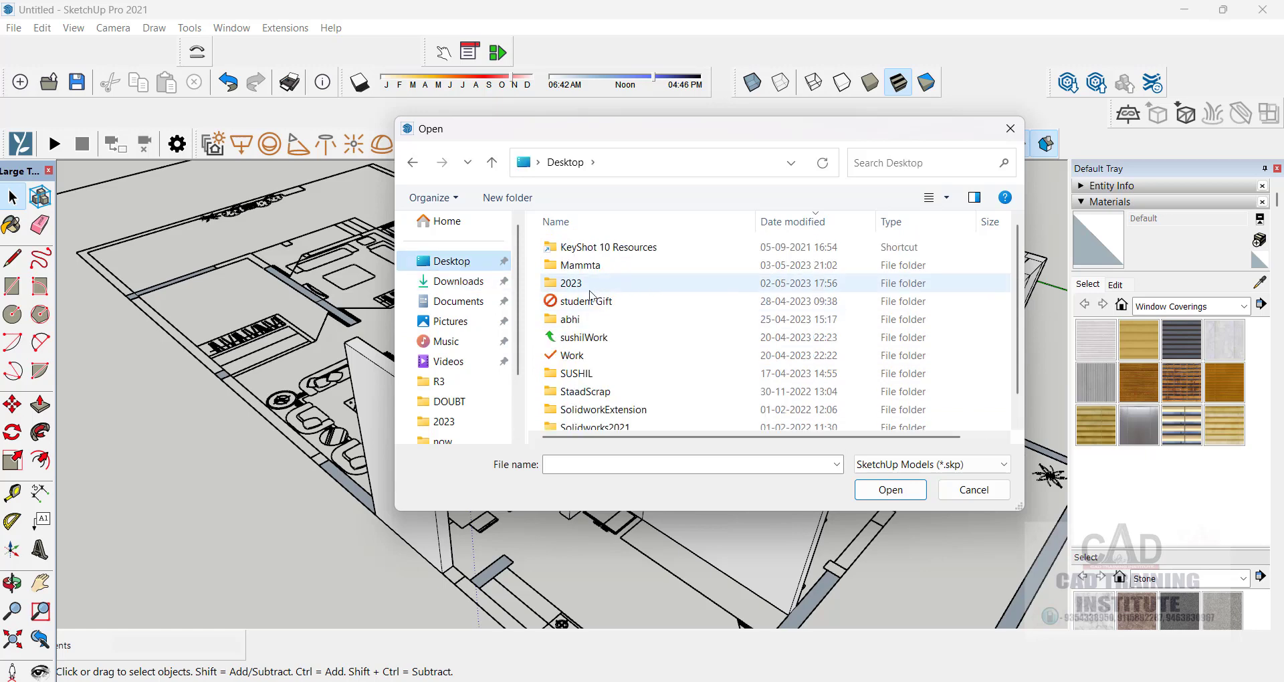
double_click(604, 308)
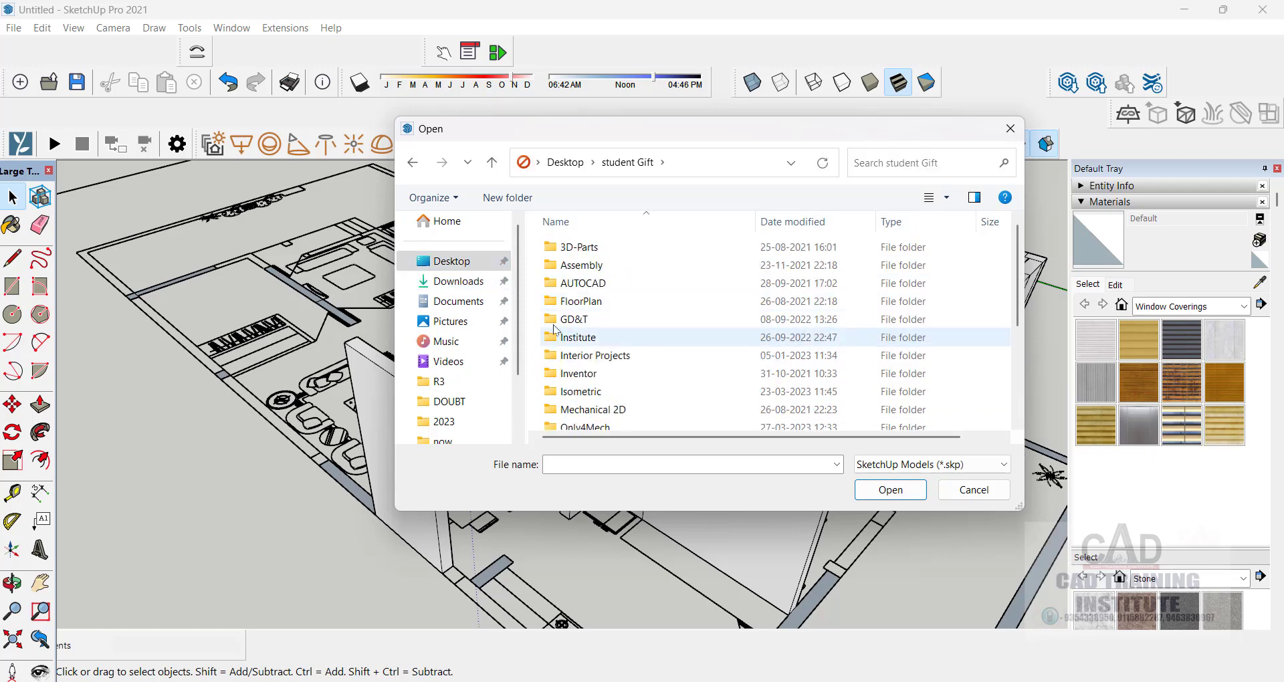
scroll(602, 375, down, 3)
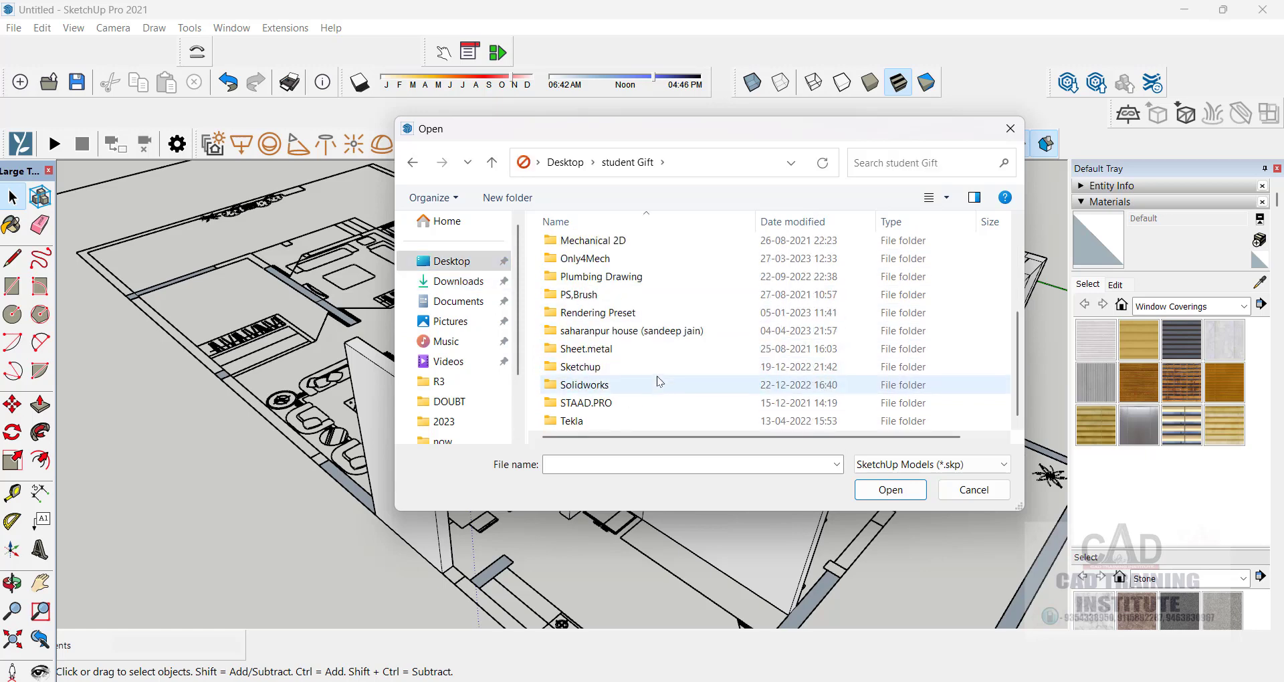
double_click(612, 368)
- Check the Documents, Pictures and Music folders for a SketchUp model and cancel the open dialog
click(457, 301)
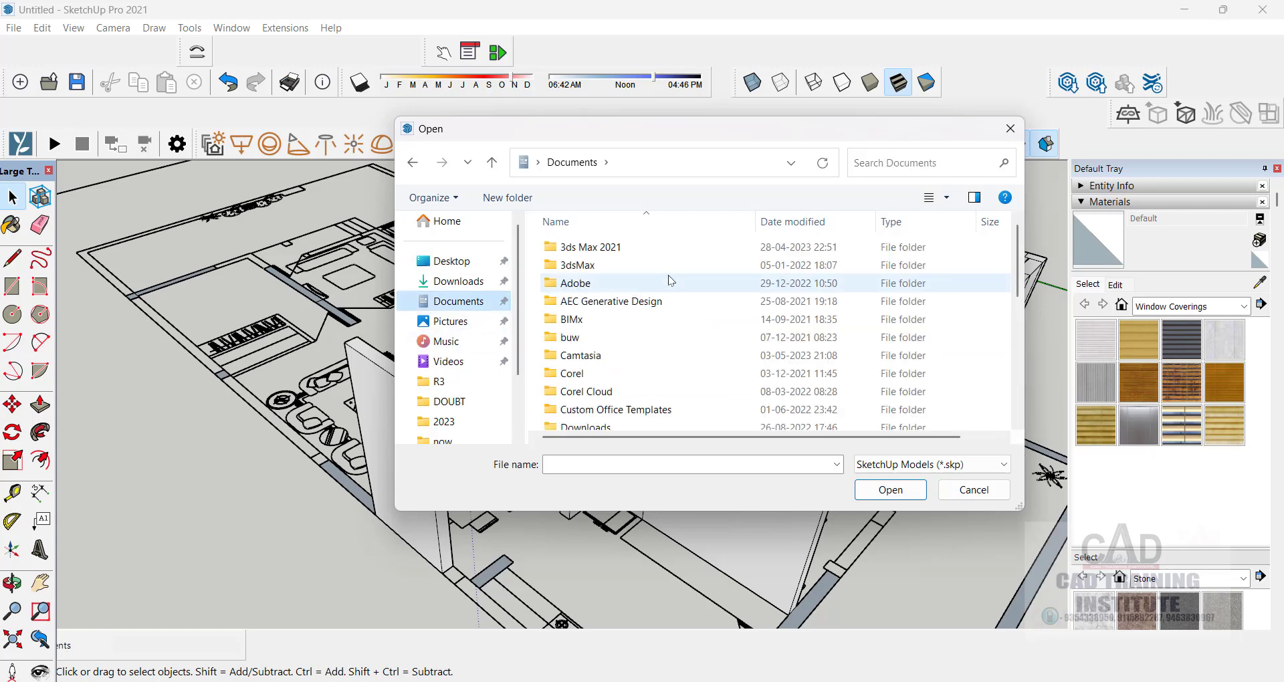
scroll(605, 361, down, 5)
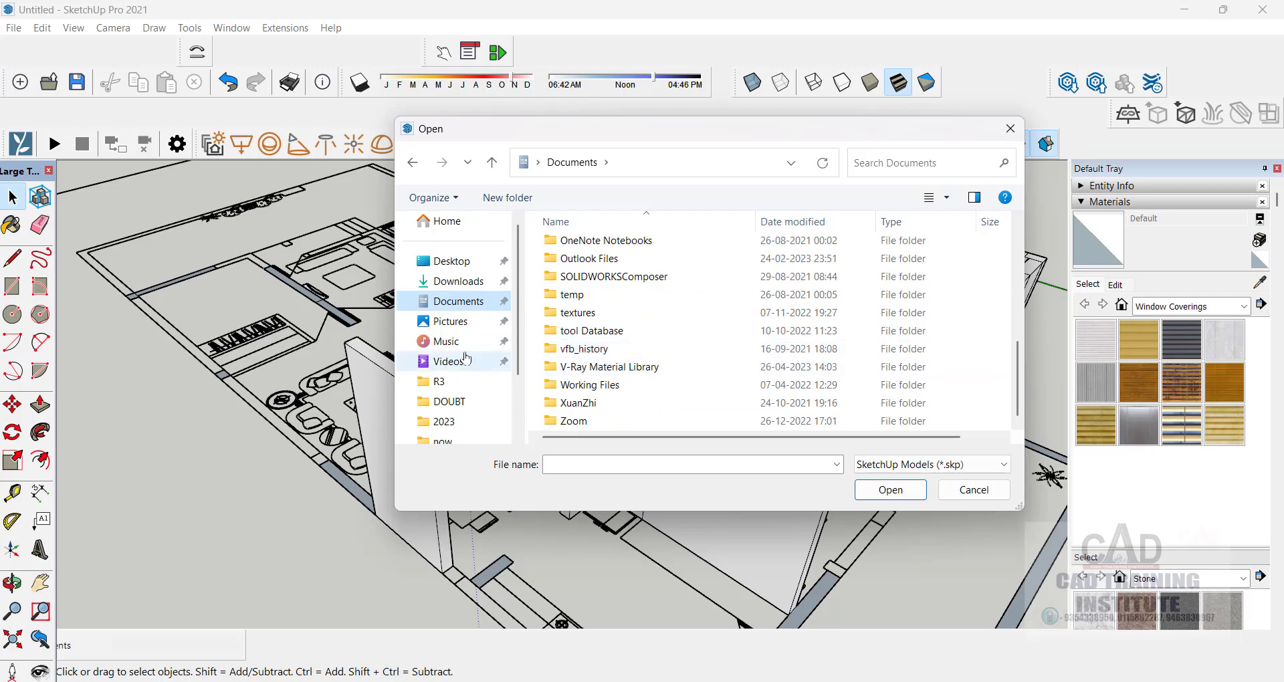
click(452, 321)
click(452, 341)
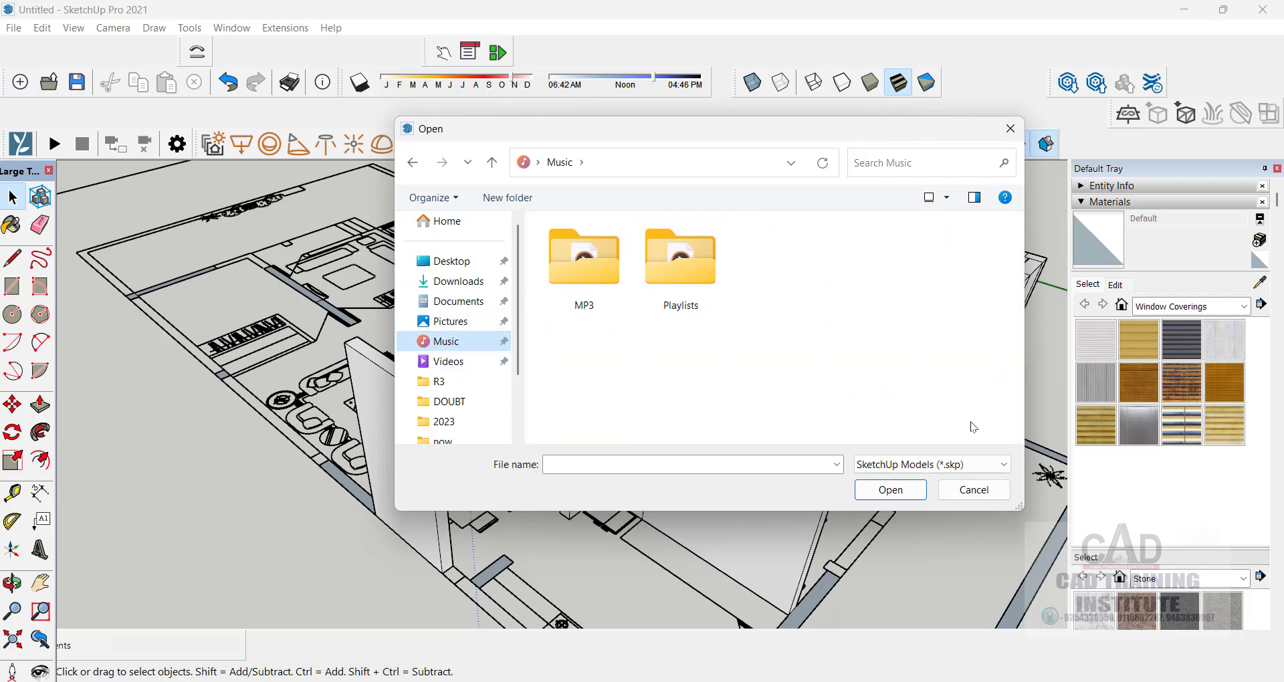
click(971, 492)
middle_drag(605, 368, 530, 321)
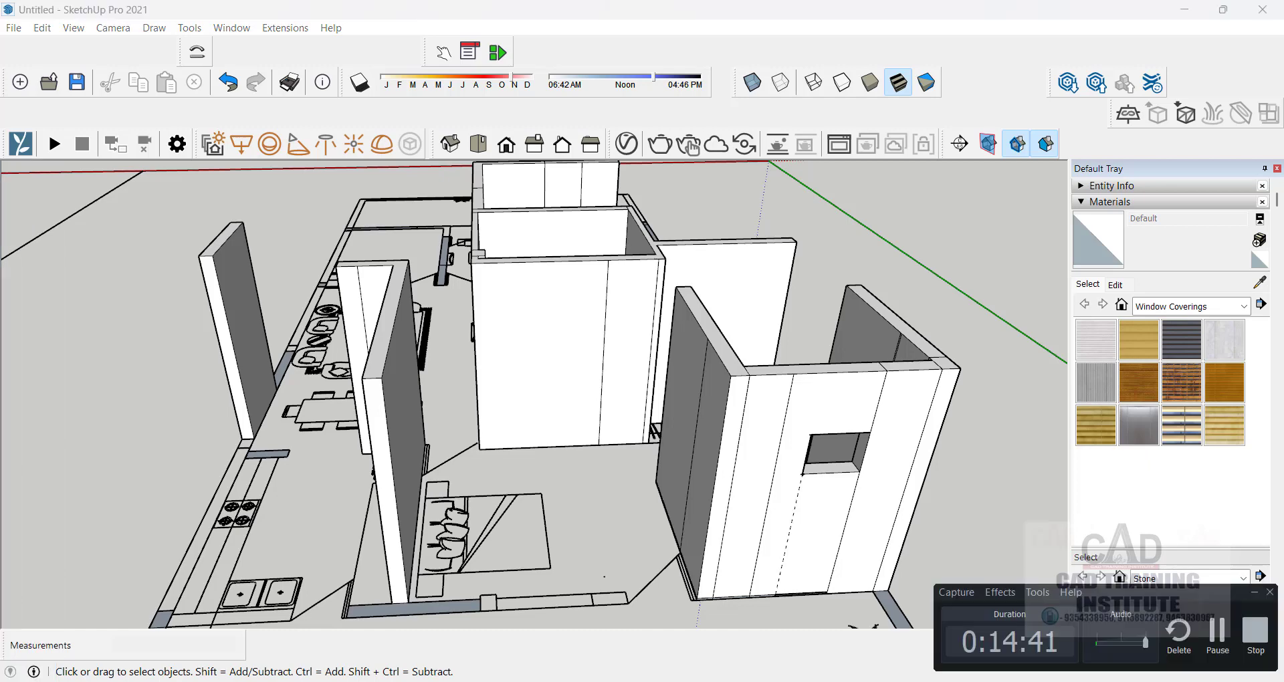